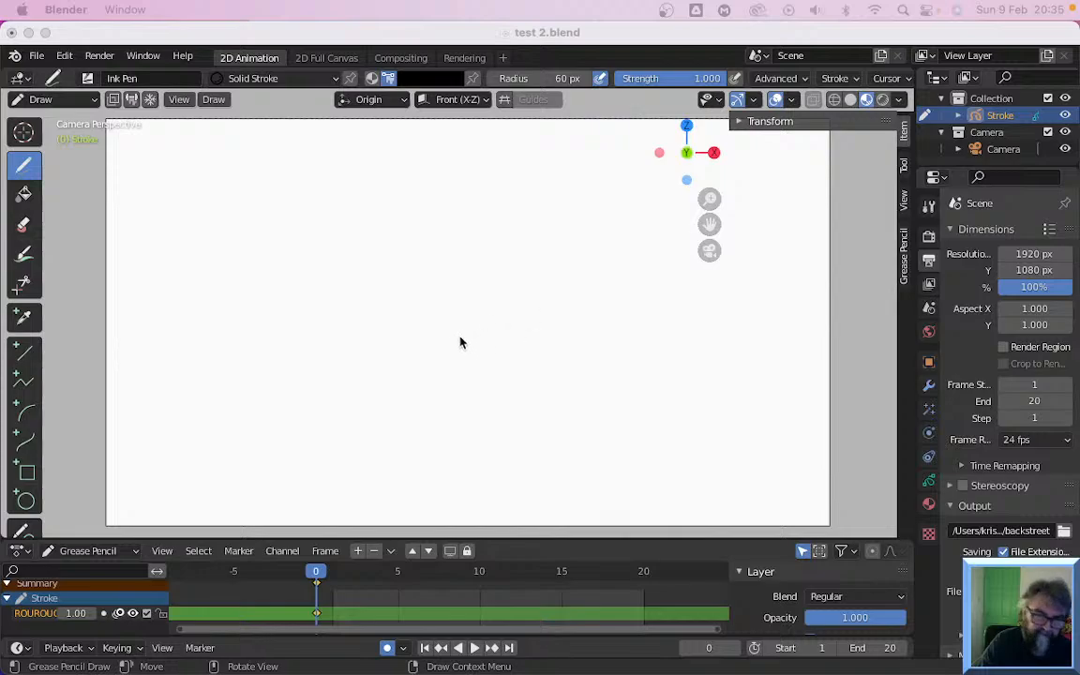
left_click(24, 166)
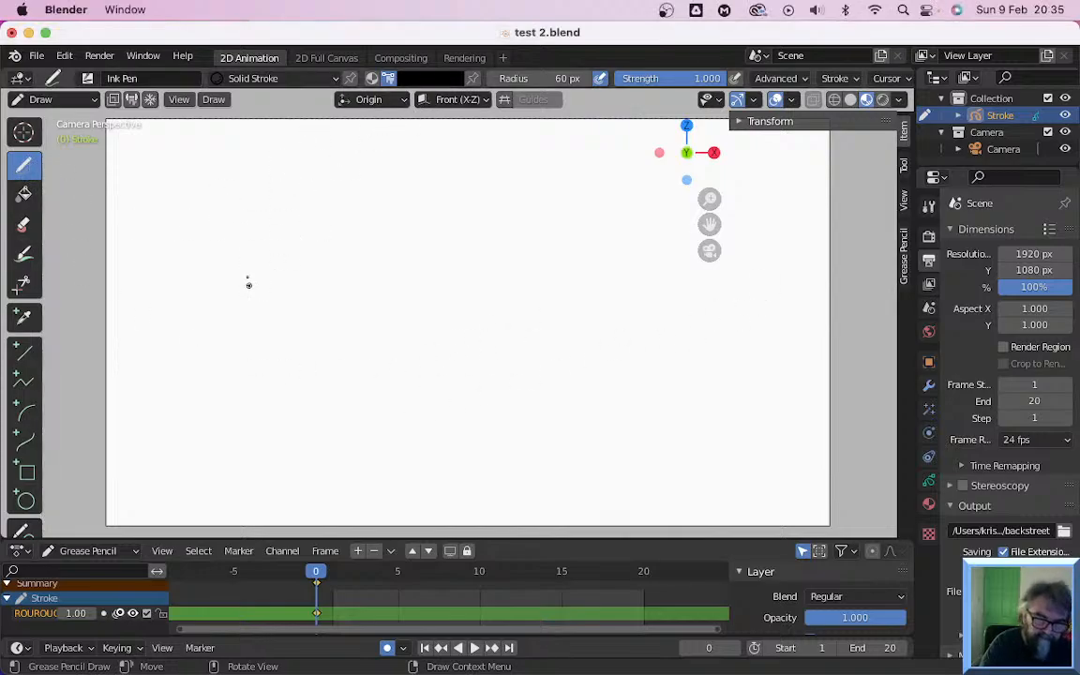
mouse_move(287, 215)
left_mouse_down()
mouse_move(342, 301)
mouse_move(565, 426)
left_mouse_up()
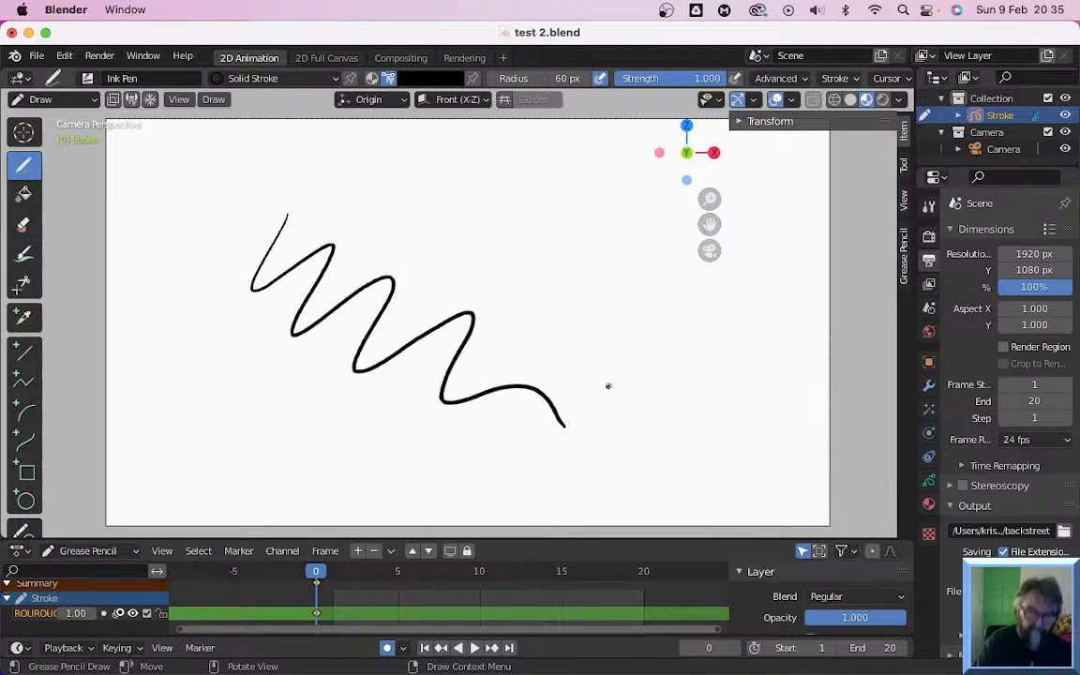
key("super+z")
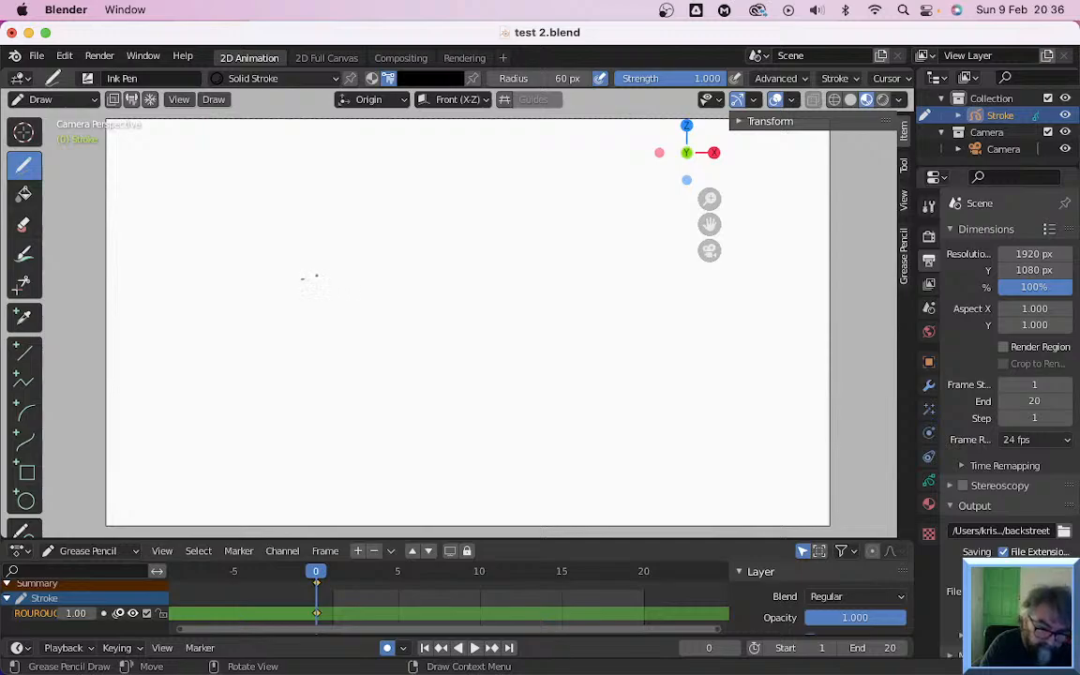
Sketch the robot's boxy chest on frame 0, with a slanted top edge, inner panel lines and a closed lower edge
mouse_move(301, 278)
left_mouse_down()
mouse_move(437, 256)
mouse_move(428, 264)
left_mouse_up()
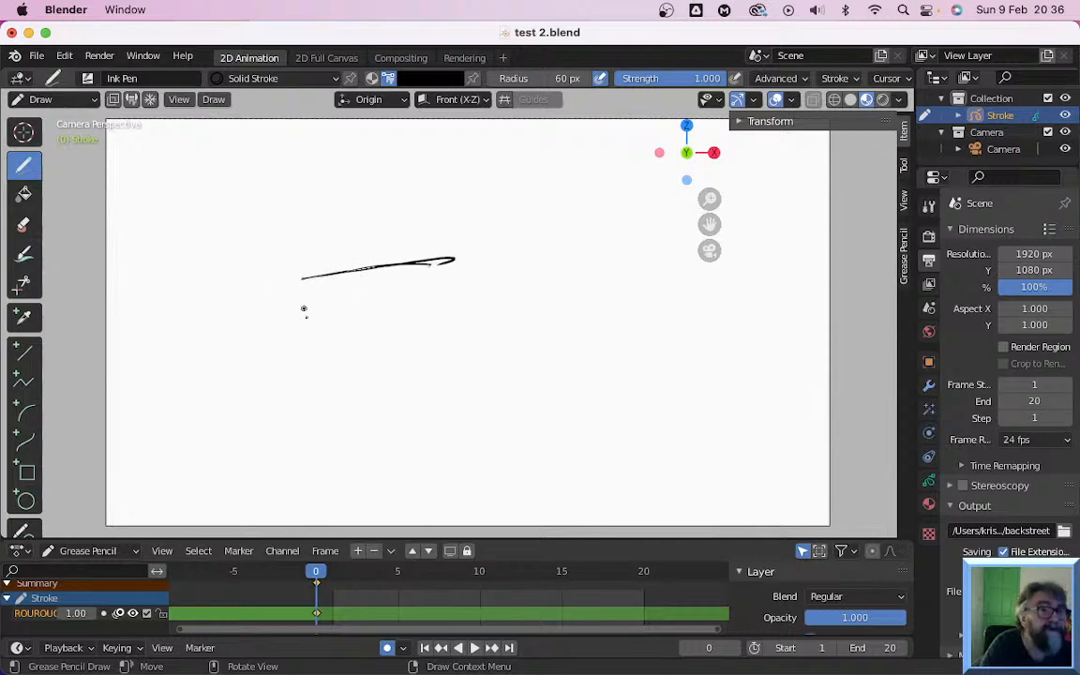
mouse_move(302, 280)
left_mouse_down()
mouse_move(320, 335)
mouse_move(370, 361)
left_mouse_up()
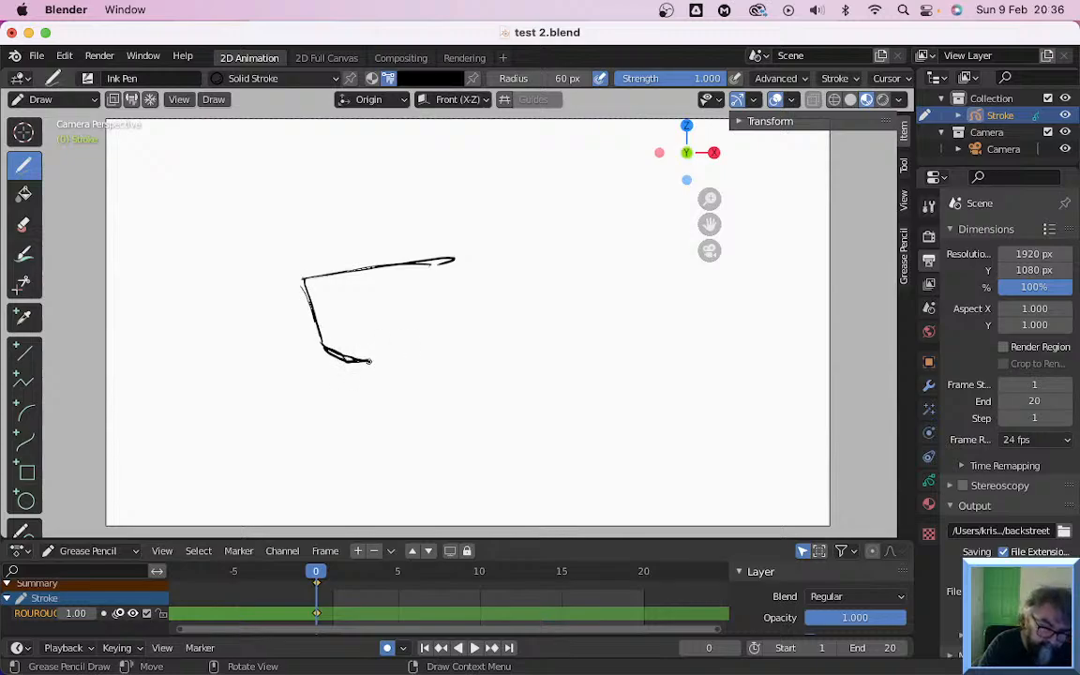
mouse_move(355, 272)
left_mouse_down()
mouse_move(365, 319)
mouse_move(343, 335)
mouse_move(377, 355)
left_mouse_up()
left_click_drag(421, 260, 439, 313)
left_click_drag(439, 311, 454, 315)
left_click_drag(353, 273, 365, 317)
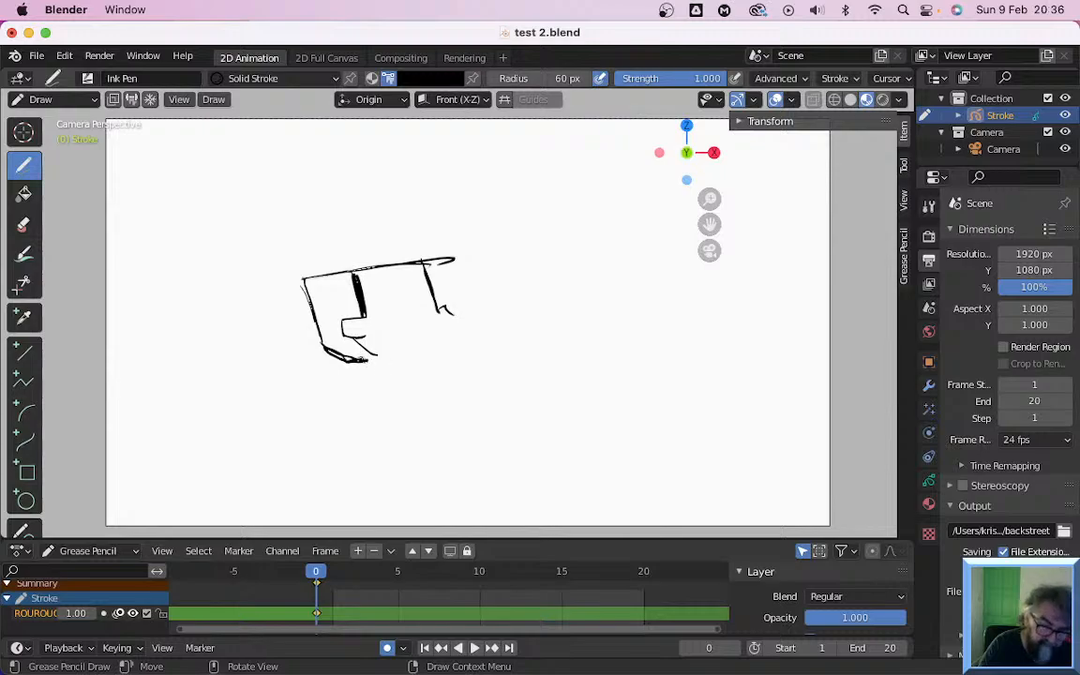
left_click_drag(371, 360, 454, 328)
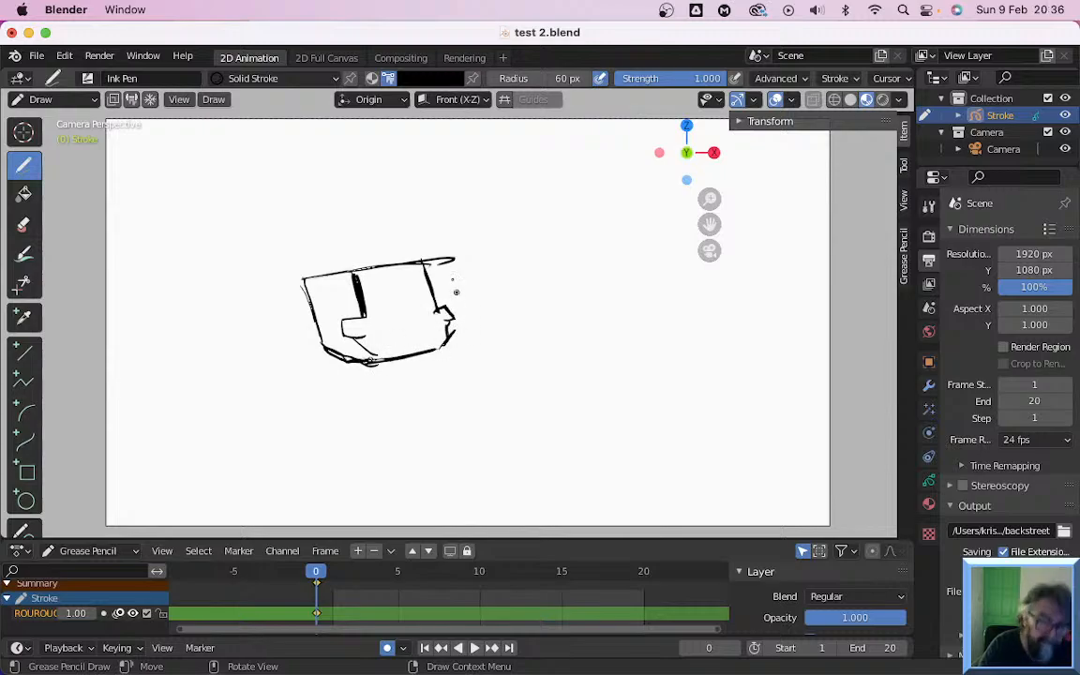
left_click_drag(456, 292, 459, 333)
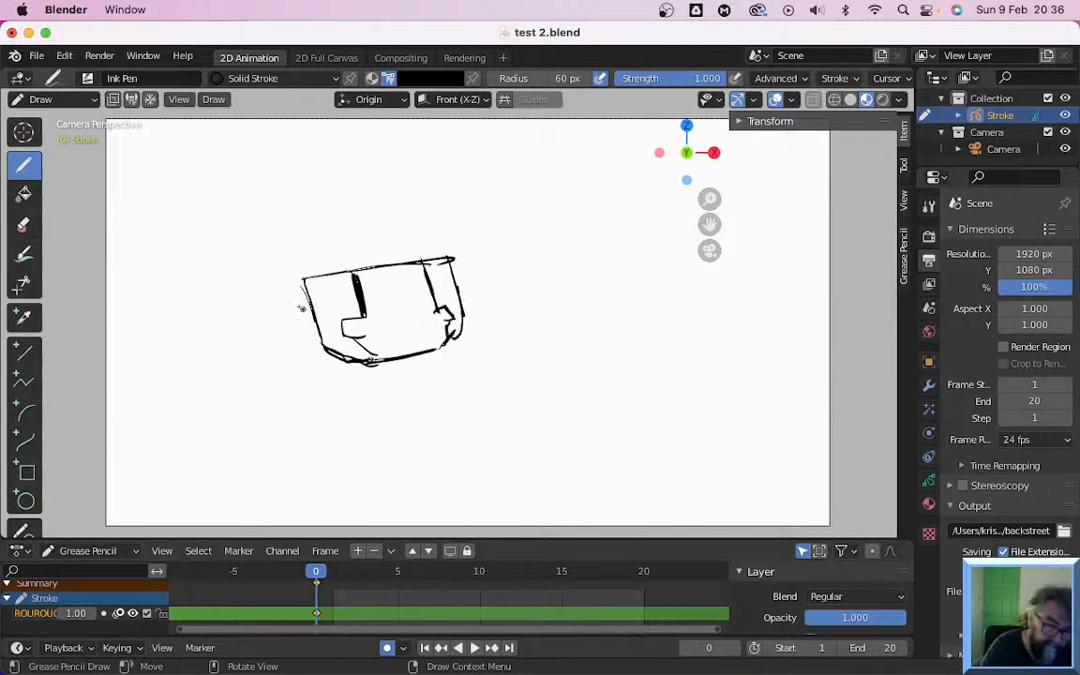
Sketch the square upper arm with forearm lines on the chest's left side and the rounded shoulder and upper arm on its right
mouse_move(269, 329)
left_mouse_down()
mouse_move(283, 287)
mouse_move(223, 265)
mouse_move(206, 326)
mouse_move(270, 335)
left_mouse_up()
left_click_drag(207, 327, 270, 336)
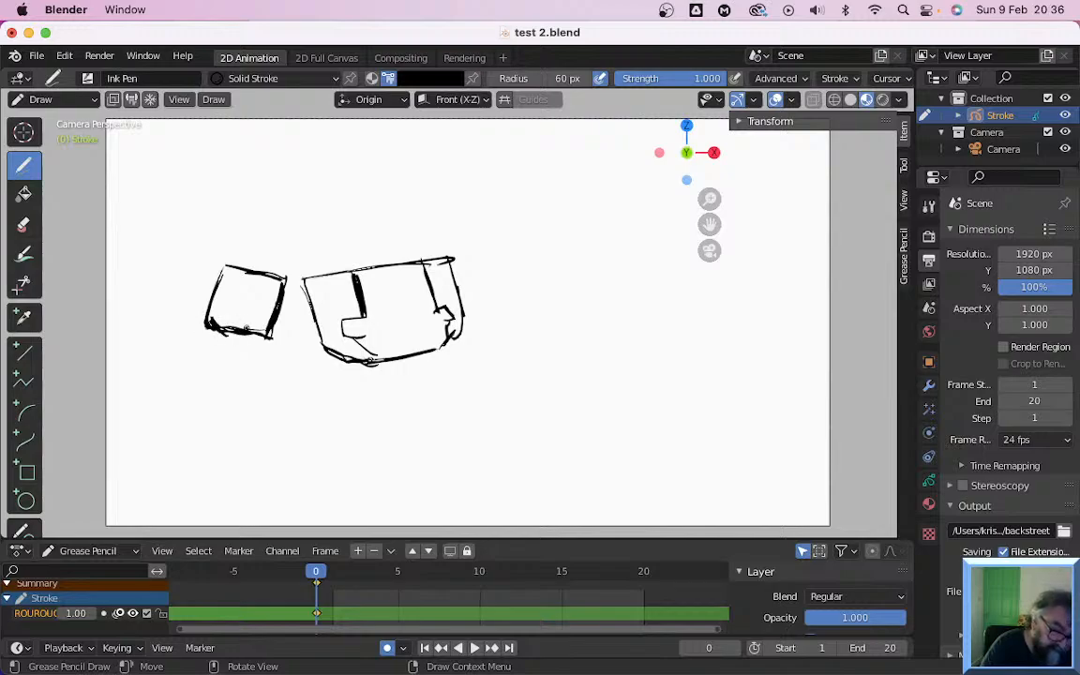
left_click_drag(207, 325, 194, 380)
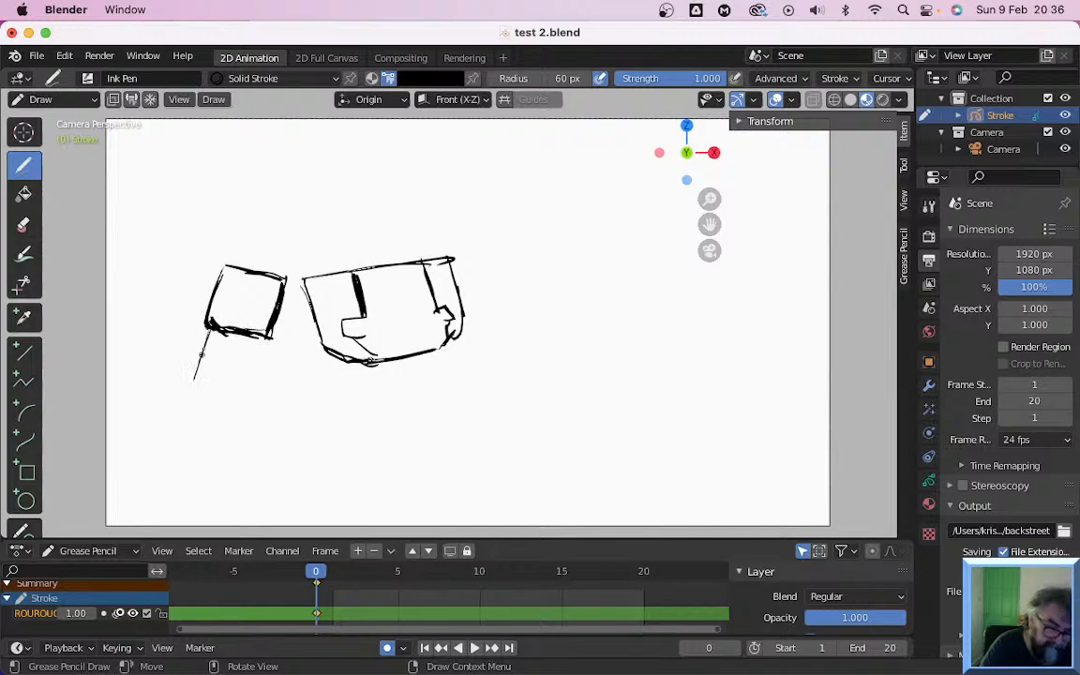
left_click_drag(273, 330, 246, 394)
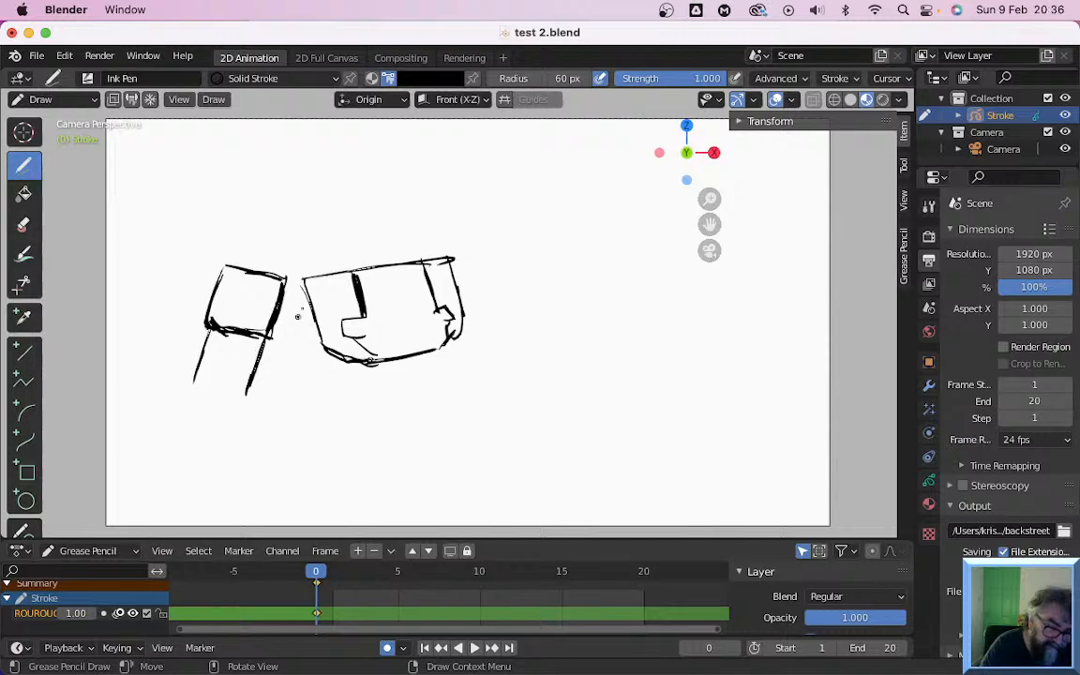
mouse_move(283, 280)
left_mouse_down()
mouse_move(382, 264)
mouse_move(483, 272)
mouse_move(485, 288)
left_mouse_up()
mouse_move(473, 248)
left_mouse_down()
mouse_move(490, 300)
mouse_move(480, 299)
mouse_move(487, 291)
mouse_move(519, 331)
left_mouse_up()
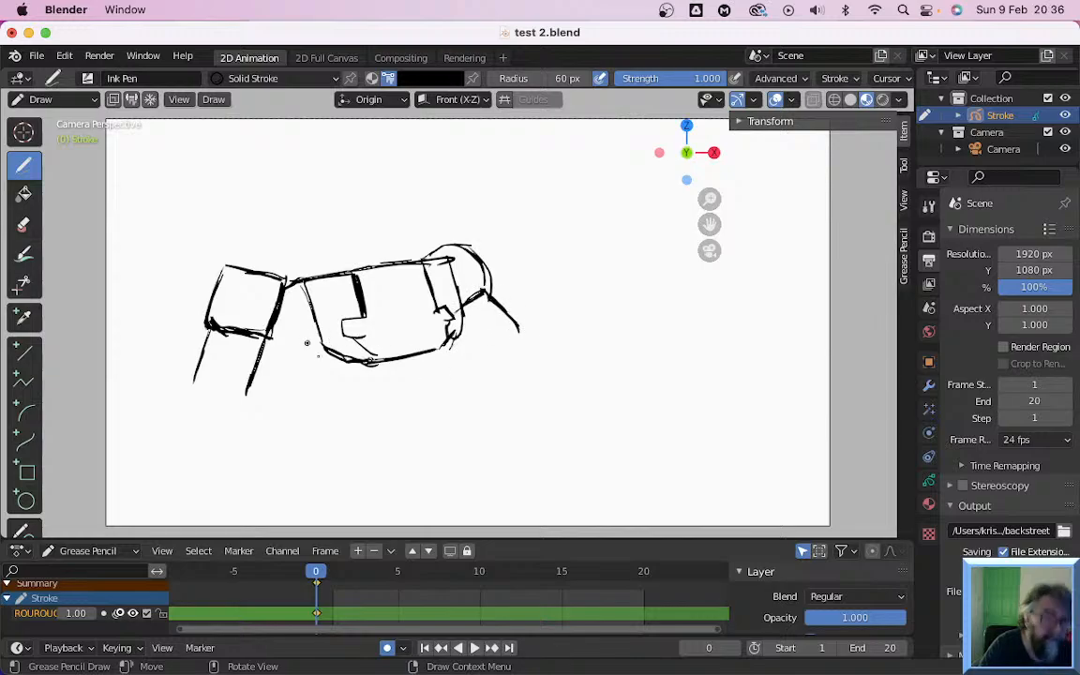
Sketch the robot's abdomen as angular blocks under the chest, with a side edge running to the left arm
mouse_move(261, 336)
left_mouse_down()
mouse_move(271, 370)
mouse_move(310, 364)
mouse_move(295, 383)
mouse_move(351, 368)
left_mouse_up()
left_click_drag(313, 376, 330, 418)
left_click_drag(297, 377, 332, 423)
left_click_drag(330, 418, 375, 413)
left_click_drag(365, 365, 377, 418)
left_click_drag(375, 417, 450, 405)
left_click_drag(453, 361, 454, 403)
left_click_drag(458, 346, 455, 409)
mouse_move(372, 365)
left_mouse_down()
mouse_move(376, 388)
mouse_move(341, 406)
left_mouse_up()
left_click_drag(376, 408, 380, 427)
left_click_drag(349, 414, 371, 414)
left_click_drag(243, 384, 236, 402)
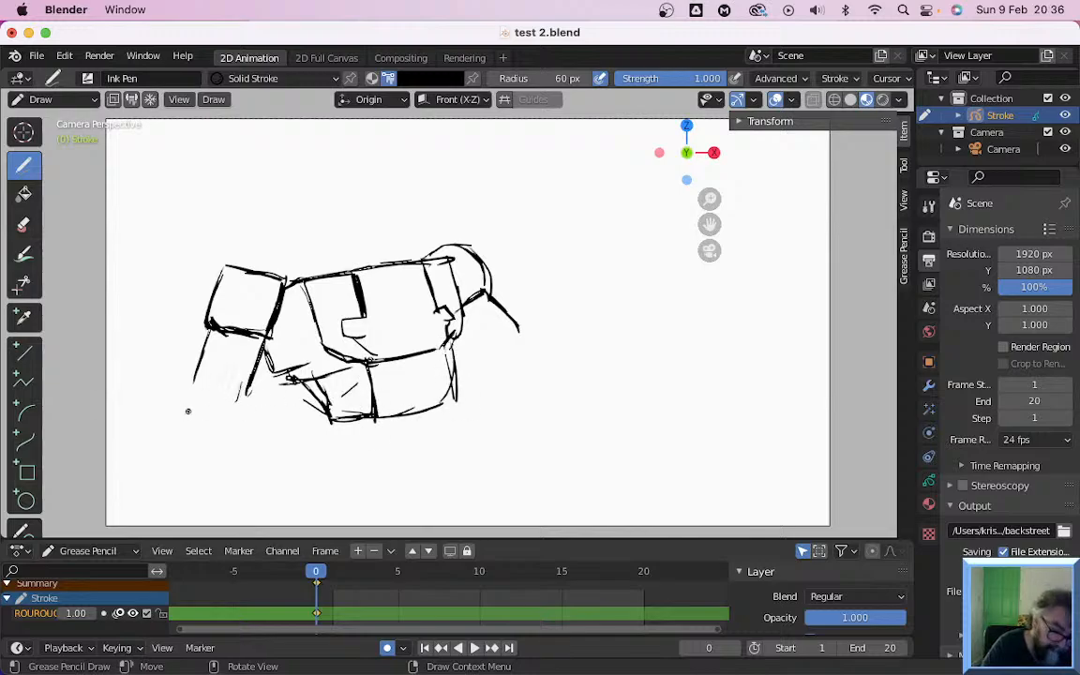
Sketch a large blocky fist with finger lines at the end of the lowered left forearm
left_click_drag(140, 427, 171, 400)
left_click_drag(201, 392, 188, 355)
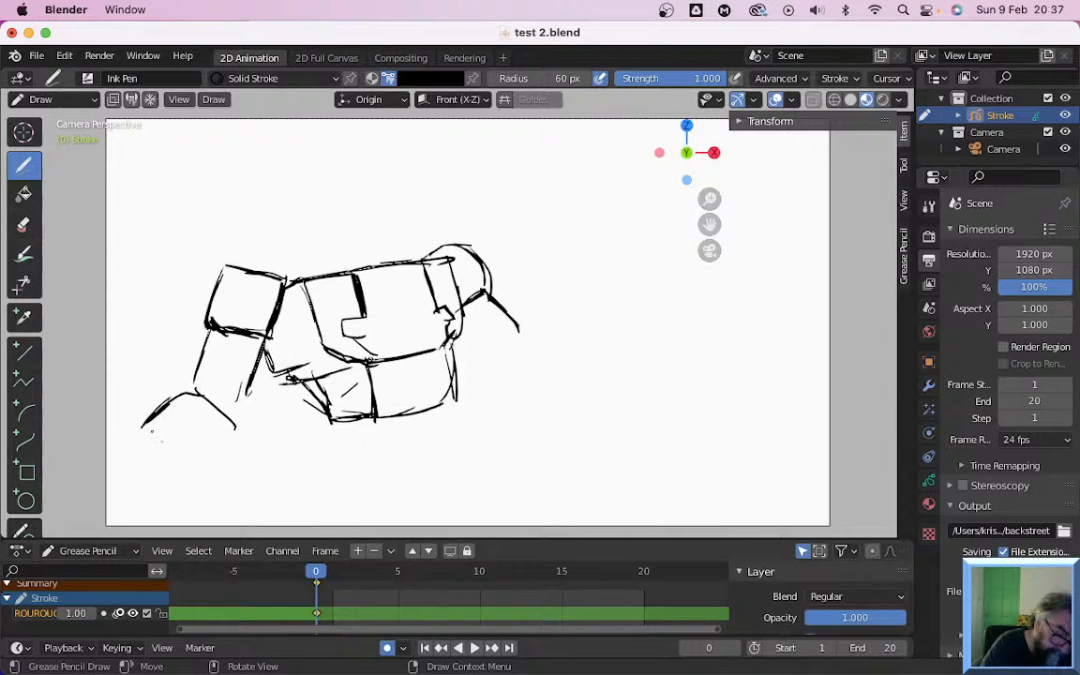
mouse_move(148, 412)
left_mouse_down()
mouse_move(174, 473)
mouse_move(245, 441)
mouse_move(162, 433)
mouse_move(202, 410)
left_mouse_up()
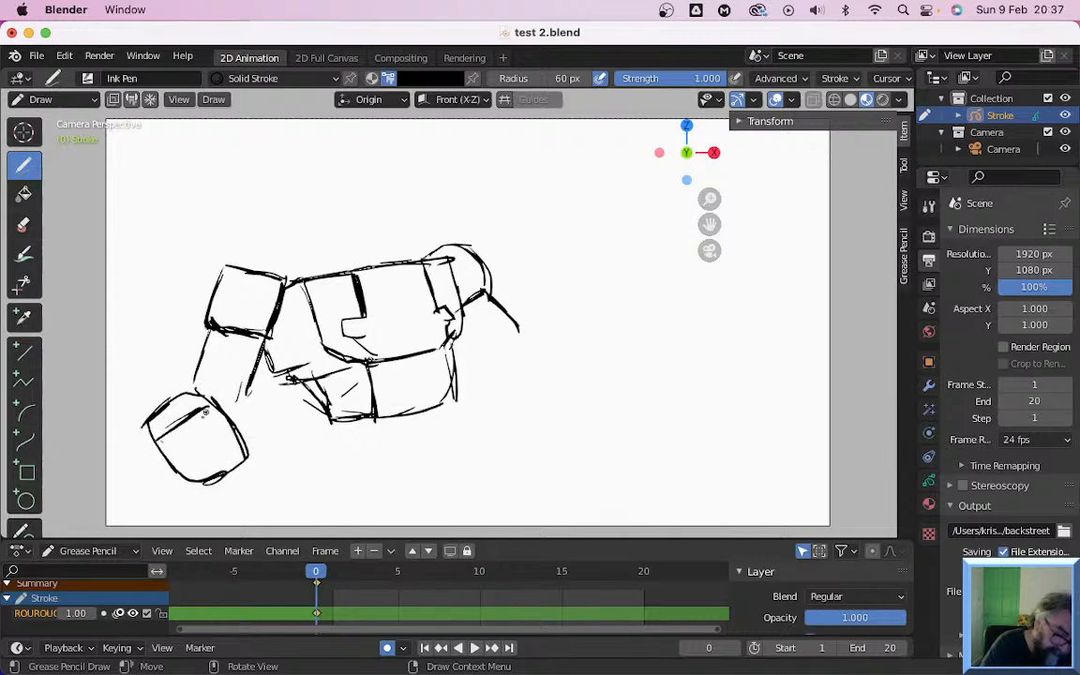
mouse_move(157, 443)
left_mouse_down()
mouse_move(209, 422)
mouse_move(215, 441)
left_mouse_up()
mouse_move(178, 399)
left_mouse_down()
mouse_move(223, 405)
mouse_move(136, 422)
mouse_move(155, 401)
mouse_move(129, 436)
mouse_move(179, 507)
left_mouse_up()
left_click_drag(169, 450, 201, 429)
Sketch the bent right-side forearm with its clenched fist and finger lines, and close the wrist of the opposite arm
mouse_move(422, 305)
left_mouse_down()
mouse_move(433, 324)
mouse_move(465, 330)
mouse_move(536, 321)
mouse_move(488, 370)
mouse_move(502, 396)
mouse_move(572, 392)
mouse_move(546, 343)
mouse_move(554, 304)
mouse_move(567, 330)
mouse_move(605, 294)
mouse_move(602, 337)
mouse_move(575, 320)
mouse_move(574, 379)
left_mouse_up()
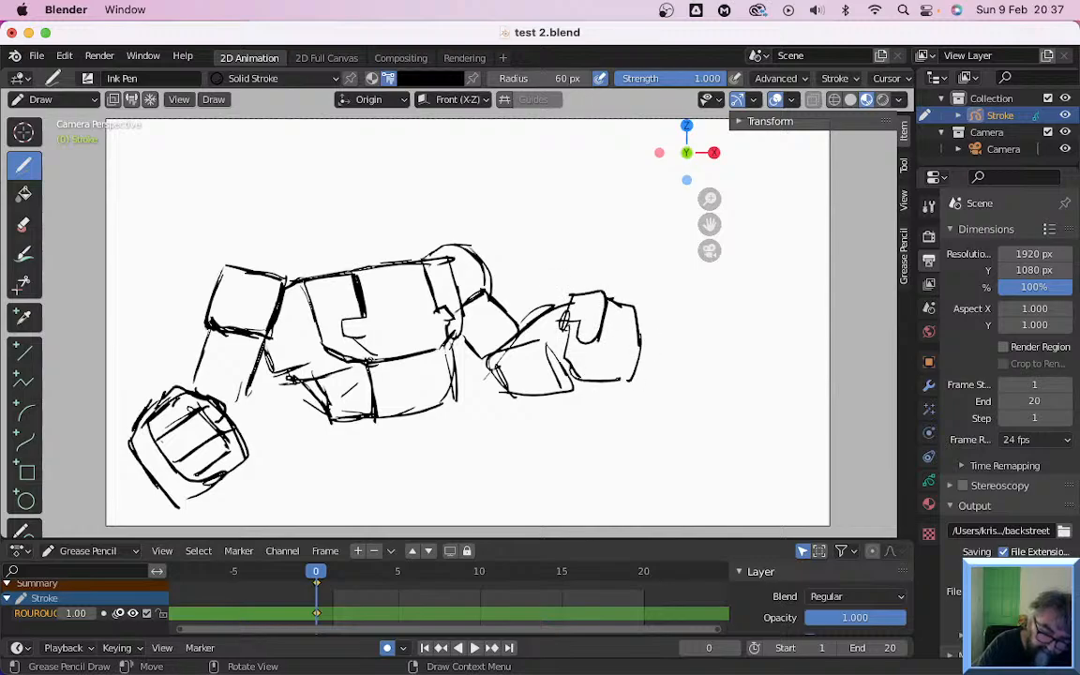
mouse_move(574, 317)
left_mouse_down()
mouse_move(583, 364)
mouse_move(634, 332)
left_mouse_up()
left_click_drag(583, 361, 605, 370)
left_click_drag(568, 294, 574, 316)
left_click_drag(626, 314, 641, 345)
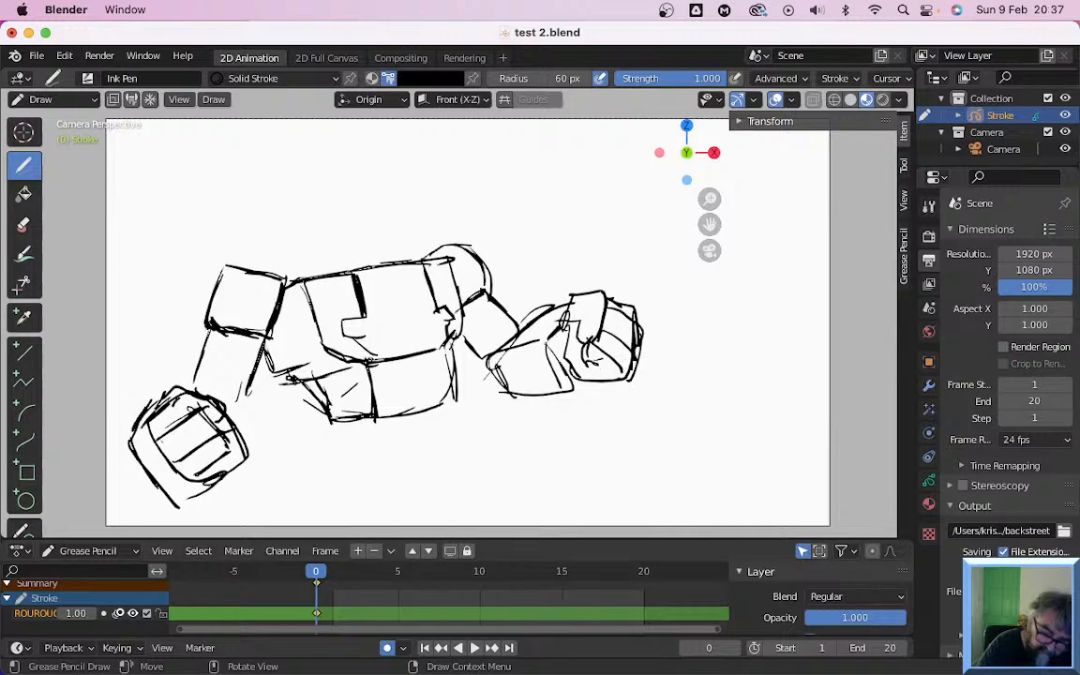
left_click_drag(561, 324, 569, 370)
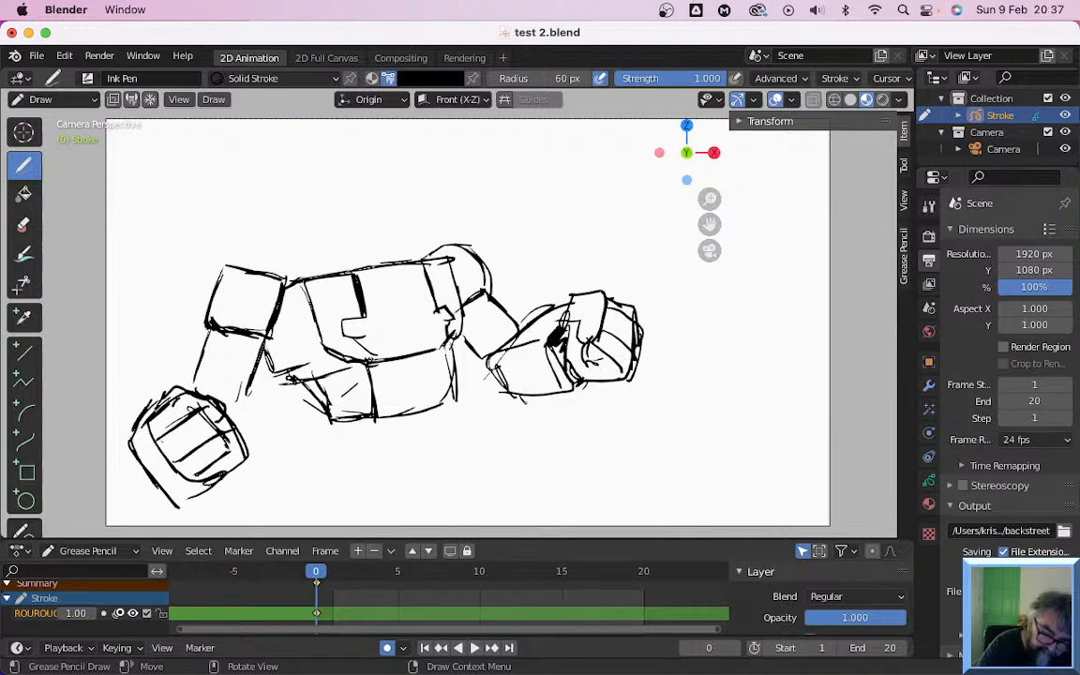
left_click_drag(489, 364, 552, 340)
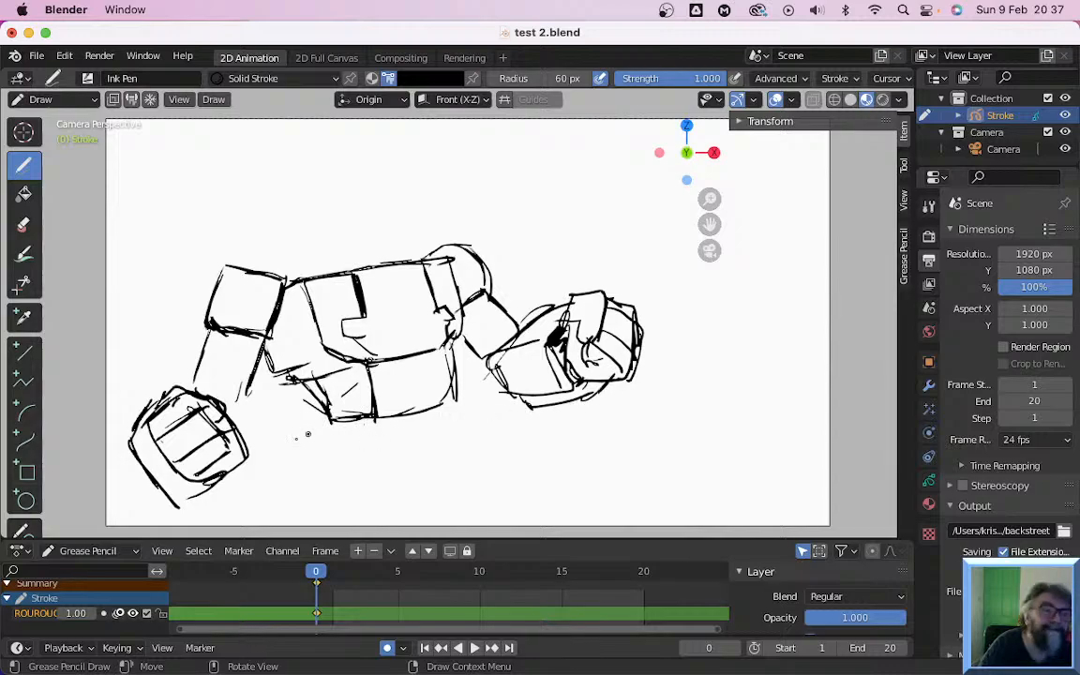
mouse_move(195, 352)
left_mouse_down()
mouse_move(232, 384)
mouse_move(232, 409)
left_mouse_up()
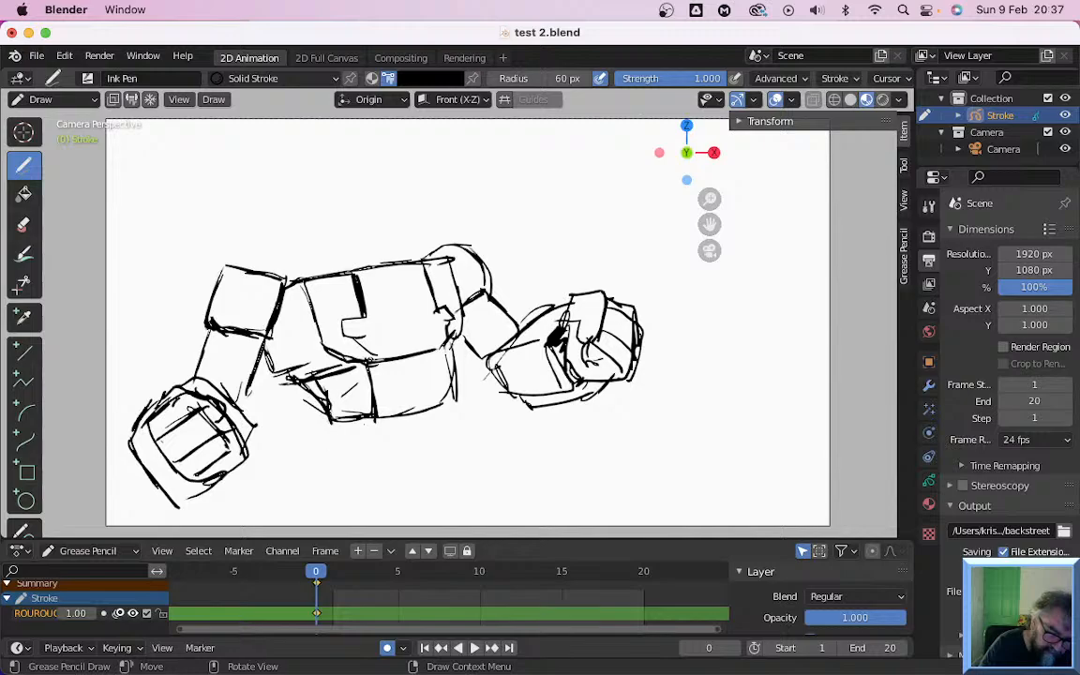
Sketch the stepped pelvis block below the abdomen and the two outer thigh lines down to the frame's lower edge
left_click_drag(294, 379, 320, 435)
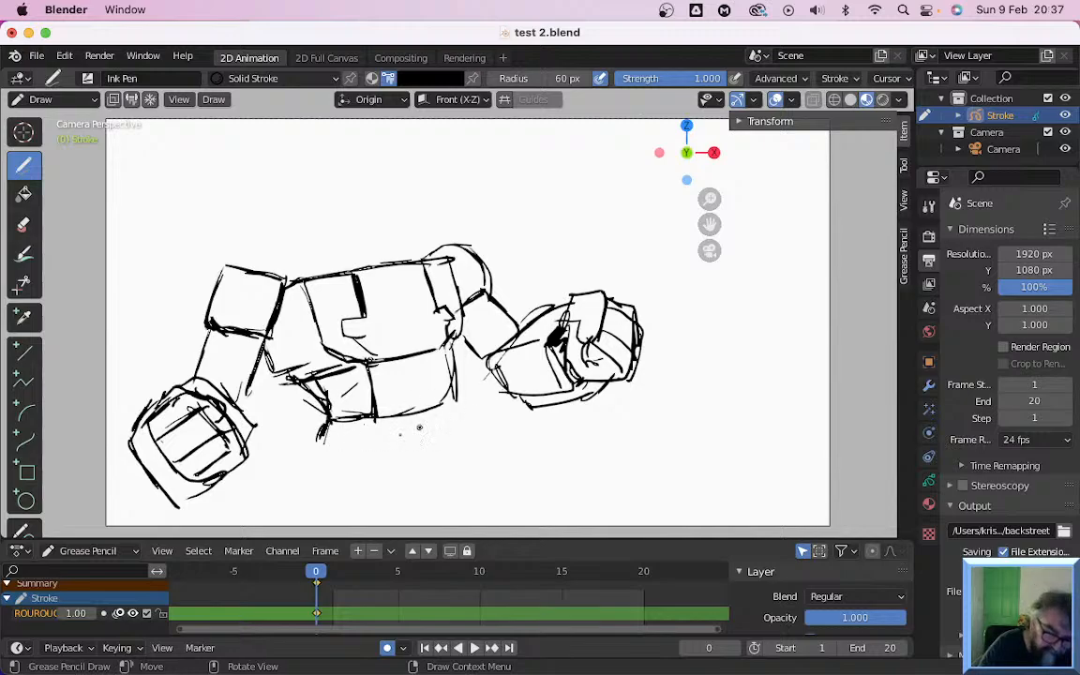
mouse_move(326, 392)
left_mouse_down()
mouse_move(349, 456)
mouse_move(394, 462)
mouse_move(450, 459)
mouse_move(457, 395)
left_mouse_up()
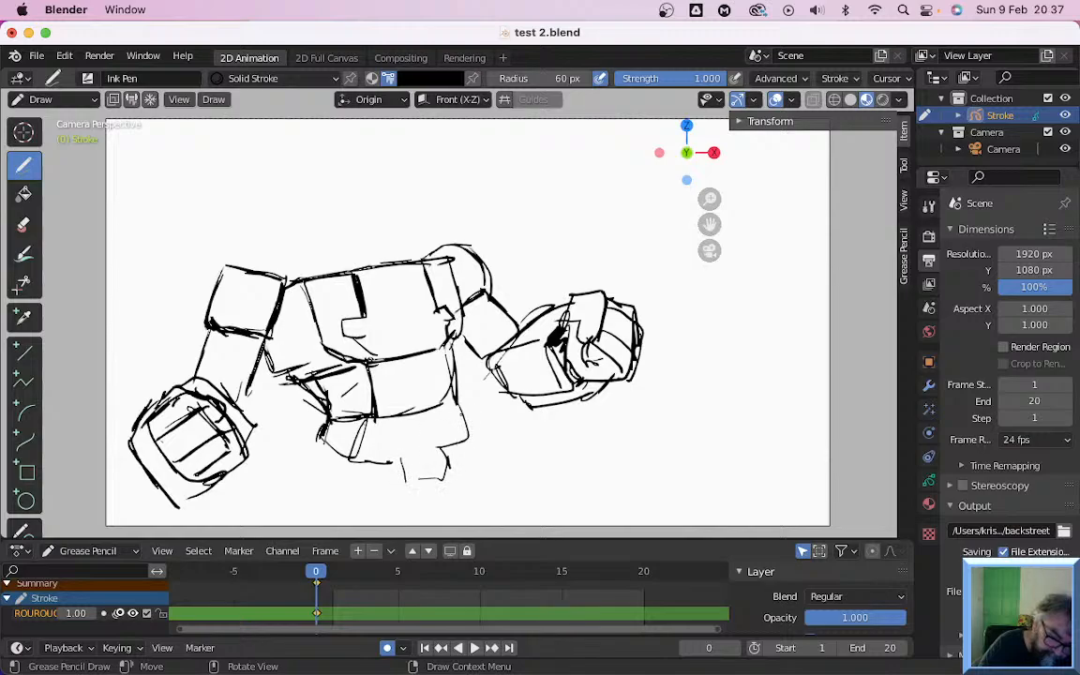
left_click_drag(353, 460, 398, 459)
mouse_move(401, 456)
left_mouse_down()
mouse_move(407, 479)
mouse_move(456, 470)
left_mouse_up()
mouse_move(456, 470)
left_mouse_down()
mouse_move(447, 445)
mouse_move(477, 429)
left_mouse_up()
left_click_drag(456, 398, 463, 433)
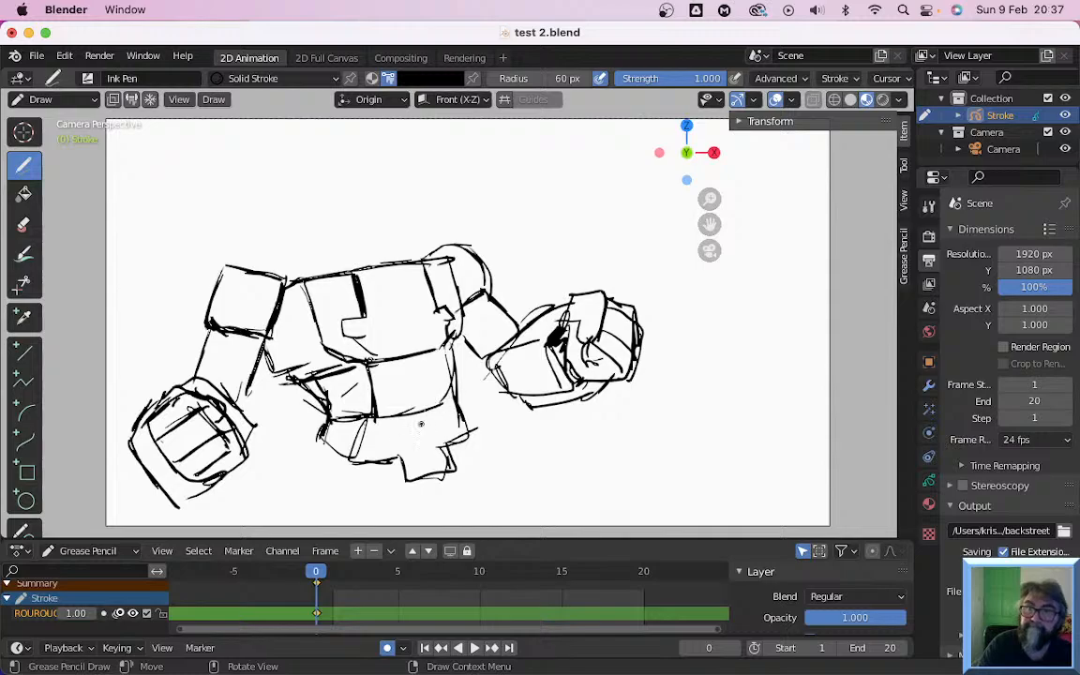
left_click_drag(411, 458, 402, 481)
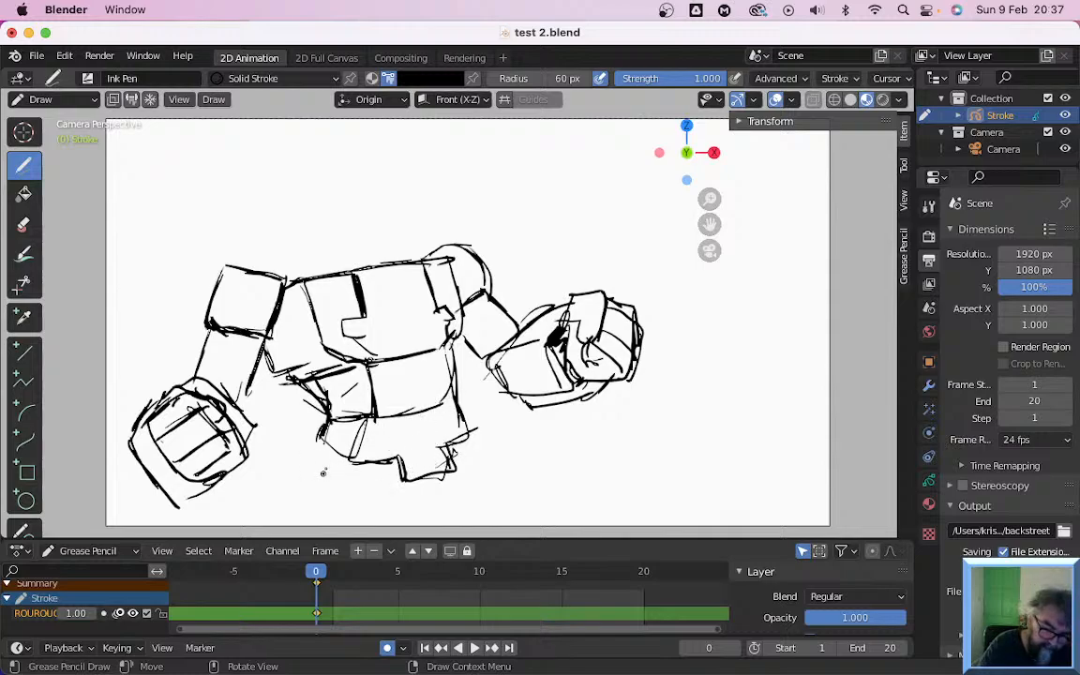
left_click_drag(324, 451, 313, 512)
left_click_drag(467, 441, 481, 514)
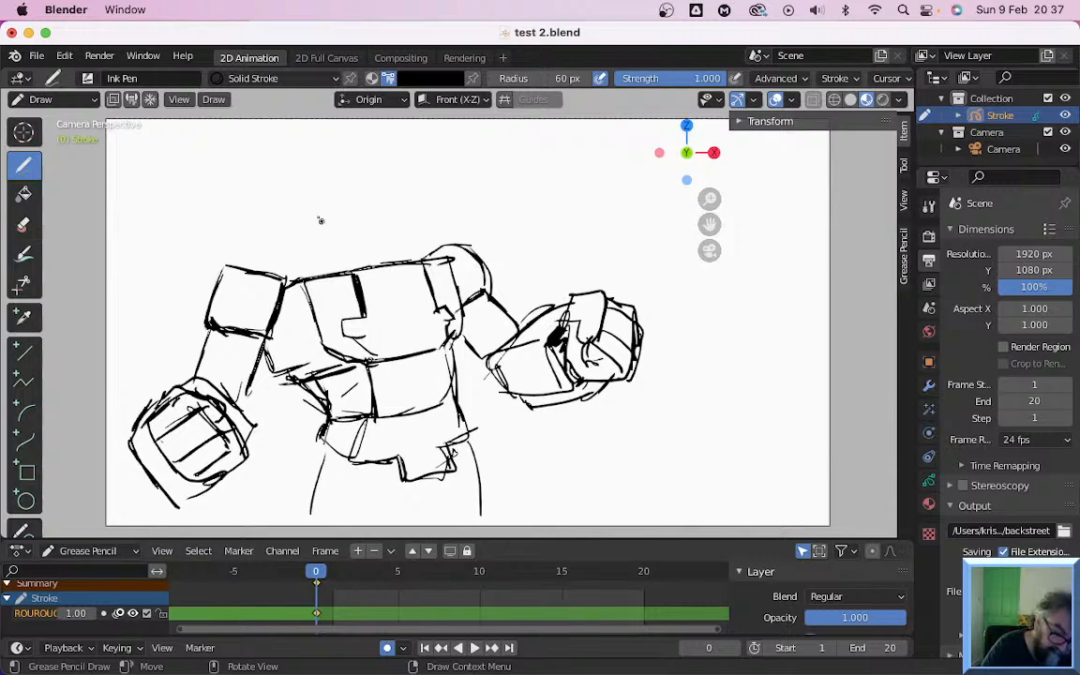
Sketch the robot's head above the chest, with a crested helmet, side guards and a face with dark eyes
left_click_drag(314, 221, 361, 238)
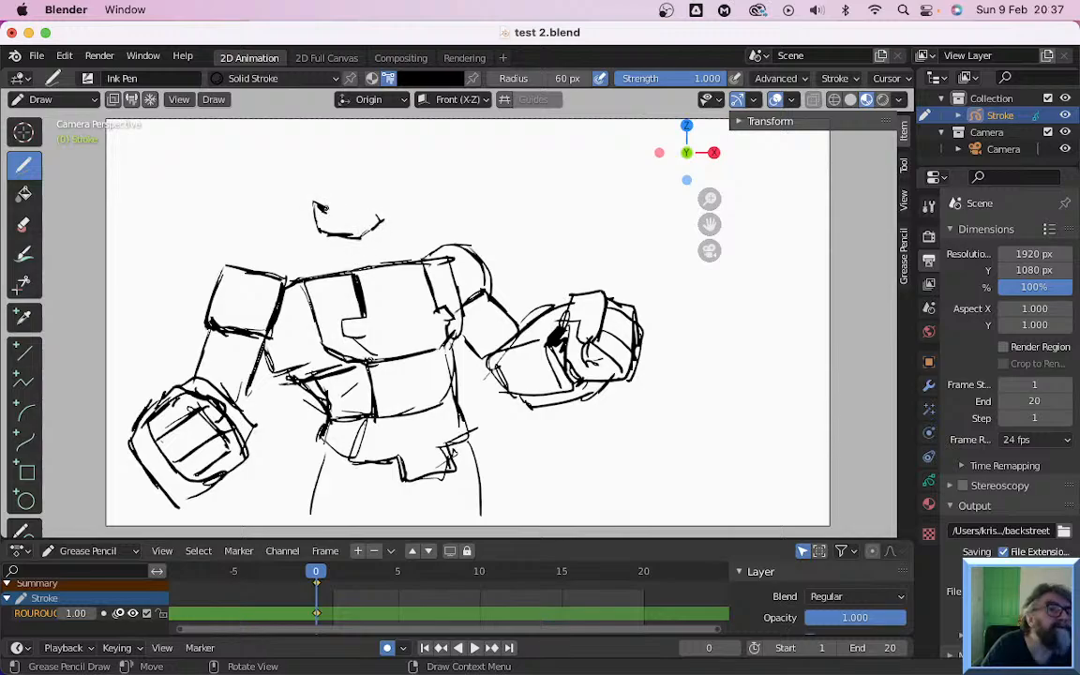
left_click_drag(315, 204, 358, 214)
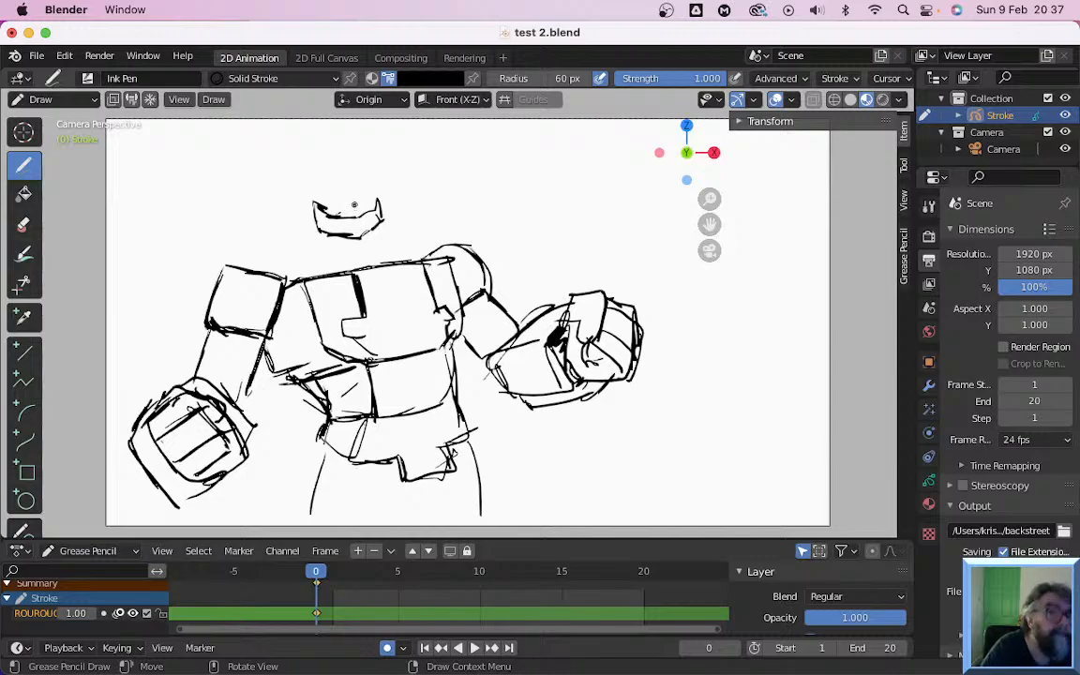
mouse_move(326, 210)
left_mouse_down()
mouse_move(374, 204)
mouse_move(303, 212)
mouse_move(308, 276)
left_mouse_up()
left_click_drag(316, 232, 328, 275)
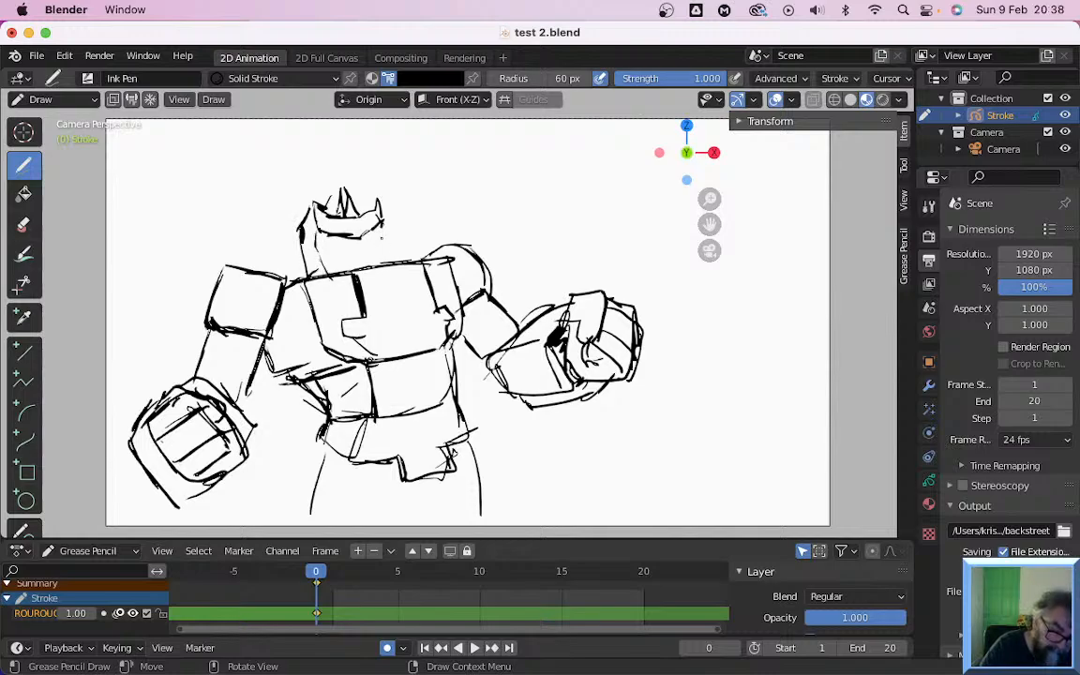
mouse_move(344, 201)
left_mouse_down()
mouse_move(351, 236)
mouse_move(332, 272)
mouse_move(345, 241)
left_mouse_up()
left_click_drag(325, 243, 369, 235)
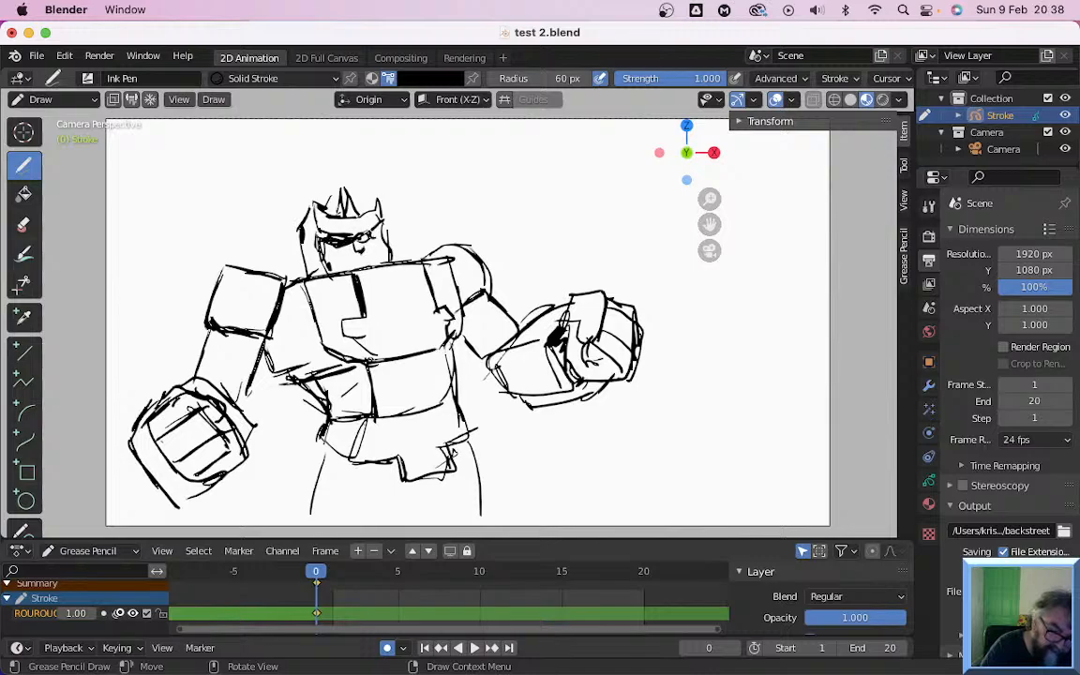
left_click_drag(304, 222, 302, 243)
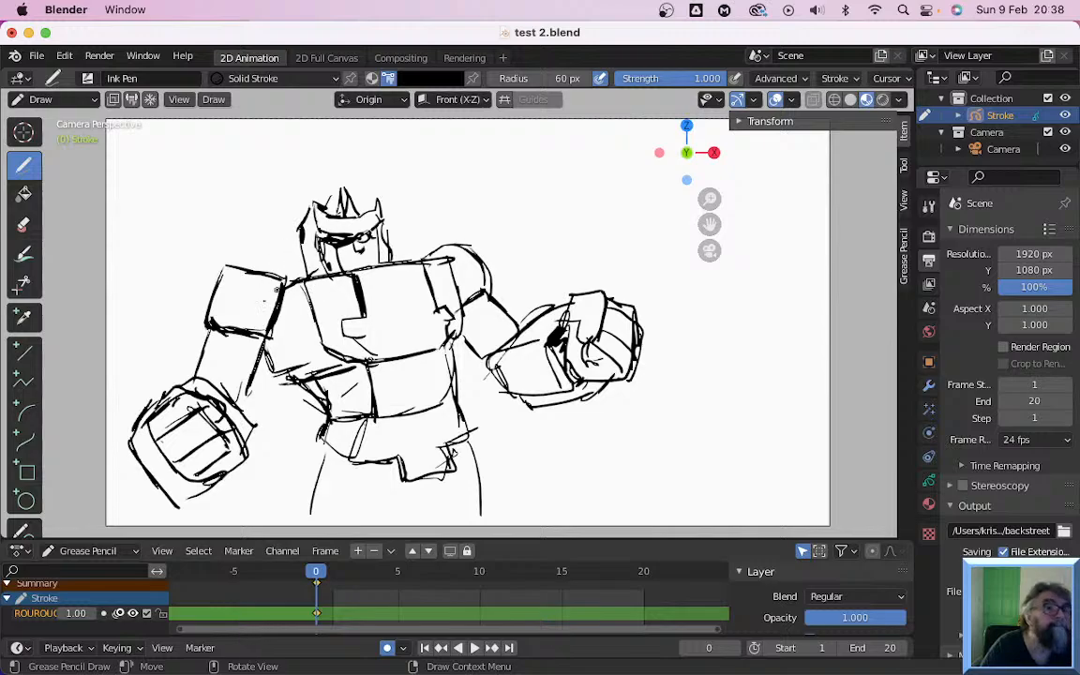
Add small blocks behind the shoulders on both sides of the head and a shaded panel beside the abdomen
mouse_move(250, 274)
left_mouse_down()
mouse_move(253, 246)
mouse_move(266, 278)
mouse_move(278, 242)
mouse_move(260, 274)
mouse_move(279, 274)
left_mouse_up()
left_click_drag(388, 233, 411, 258)
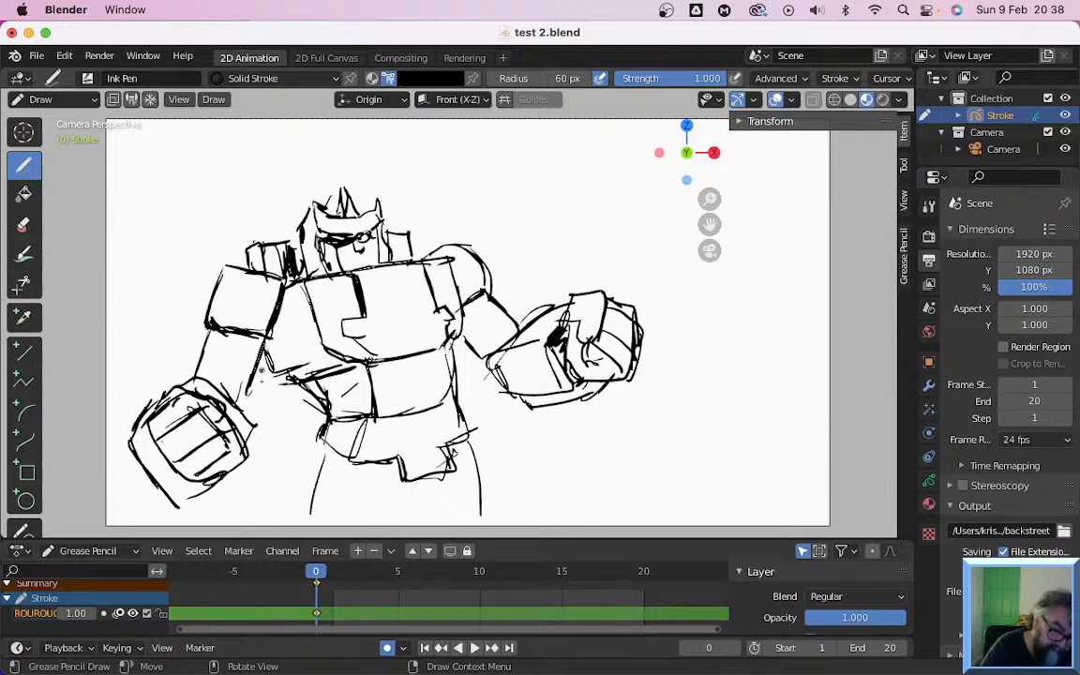
left_click_drag(265, 366, 278, 425)
left_click_drag(278, 425, 320, 443)
left_click_drag(285, 383, 304, 425)
left_click_drag(301, 383, 317, 425)
left_click_drag(262, 373, 275, 409)
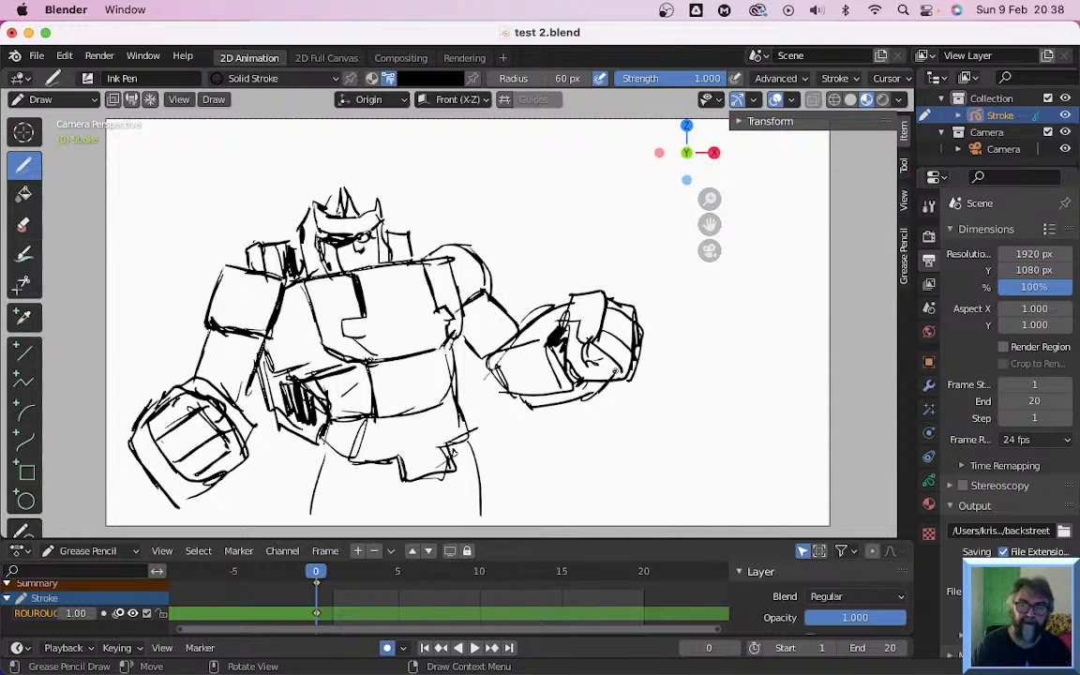
On frame 1, redraw the robot's chest plate with its notched edges and angled side panel over the ghosted previous drawing
left_click(330, 578)
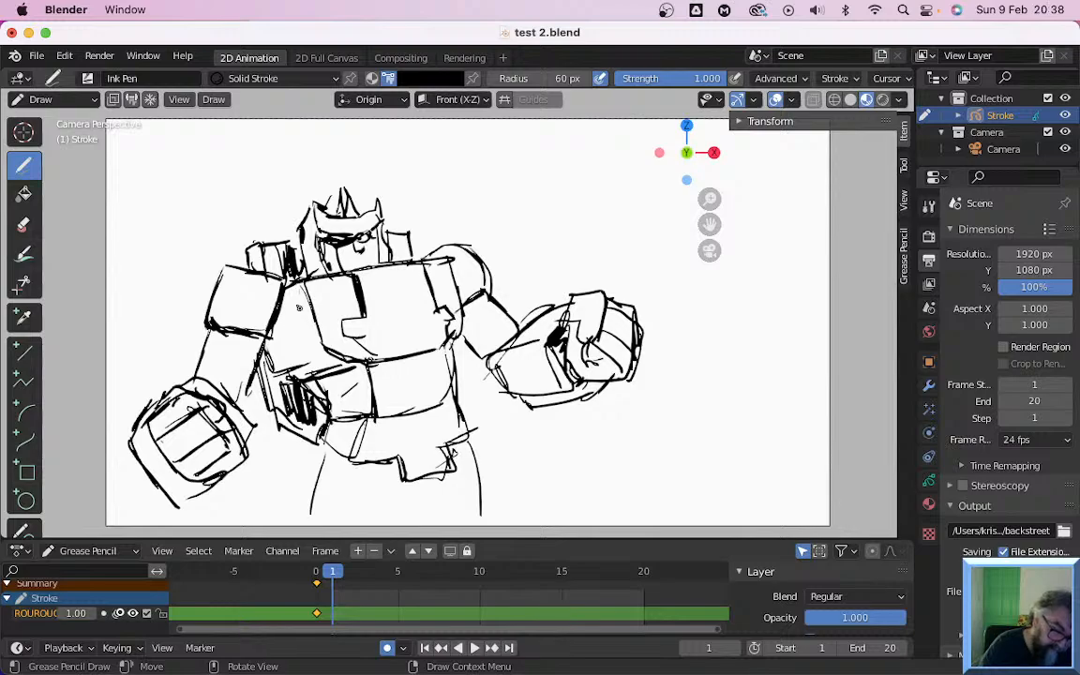
left_click_drag(296, 293, 321, 334)
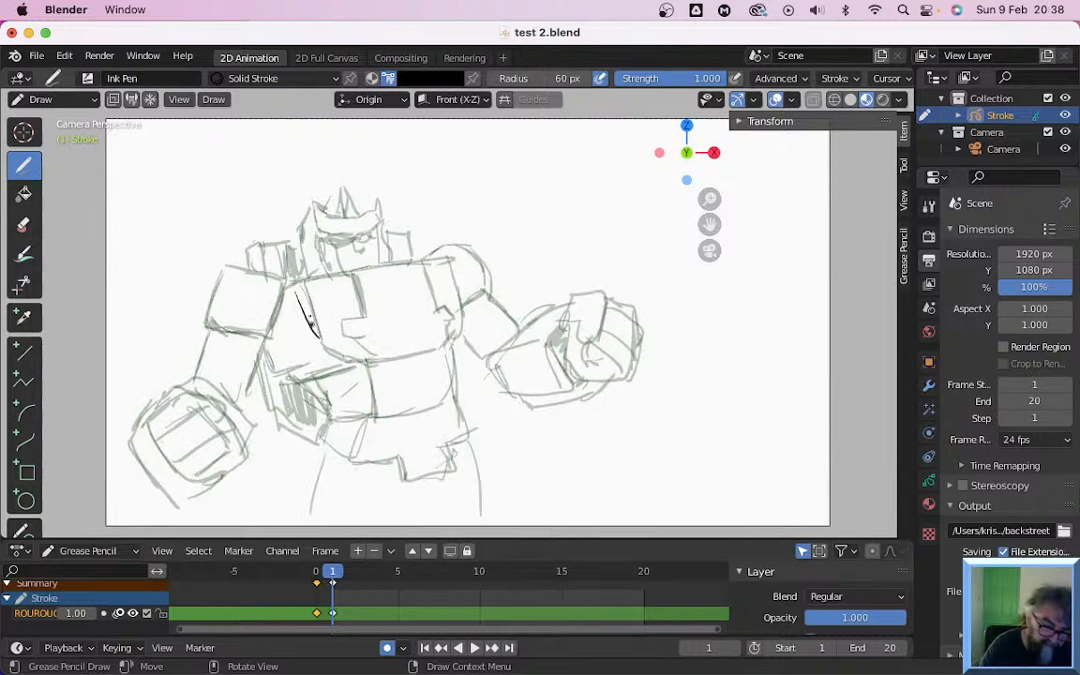
mouse_move(294, 292)
left_mouse_down()
mouse_move(311, 341)
mouse_move(354, 371)
left_mouse_up()
mouse_move(285, 292)
left_mouse_down()
mouse_move(339, 277)
mouse_move(324, 285)
mouse_move(355, 320)
mouse_move(336, 343)
mouse_move(354, 330)
mouse_move(337, 279)
mouse_move(410, 262)
mouse_move(442, 320)
left_mouse_up()
left_click_drag(316, 302, 332, 323)
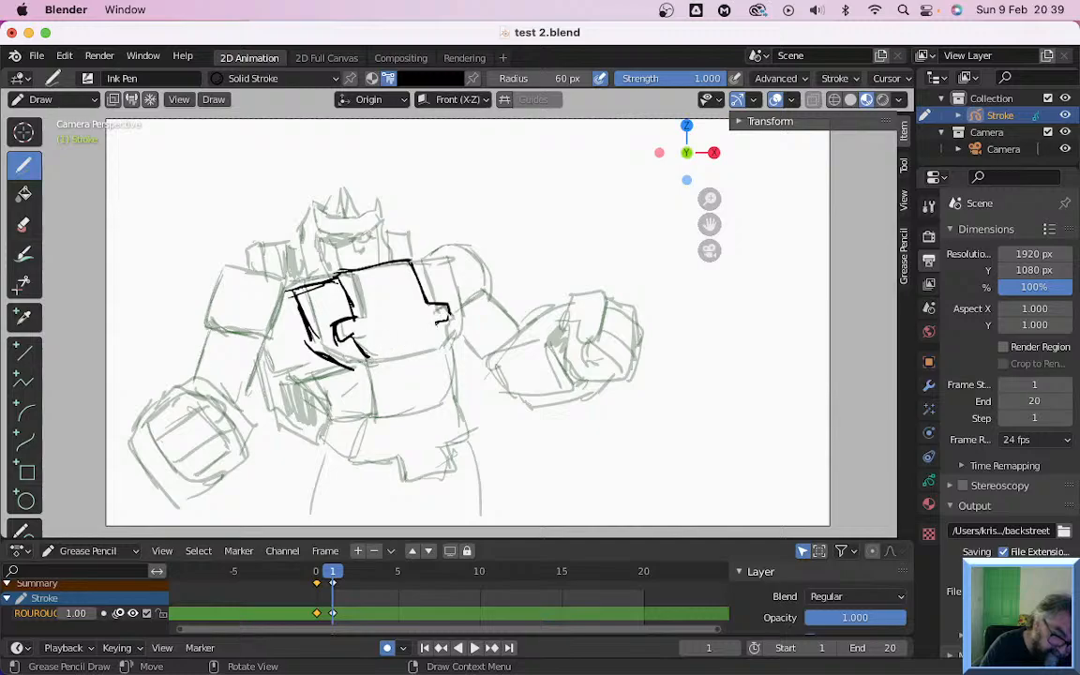
mouse_move(302, 258)
left_mouse_down()
mouse_move(373, 362)
mouse_move(440, 350)
left_mouse_up()
left_click_drag(442, 332, 450, 339)
Redraw the pointed waist piece and abdomen block below the chest, and add the narrow panel along the chest's right edge
left_click_drag(308, 356, 278, 384)
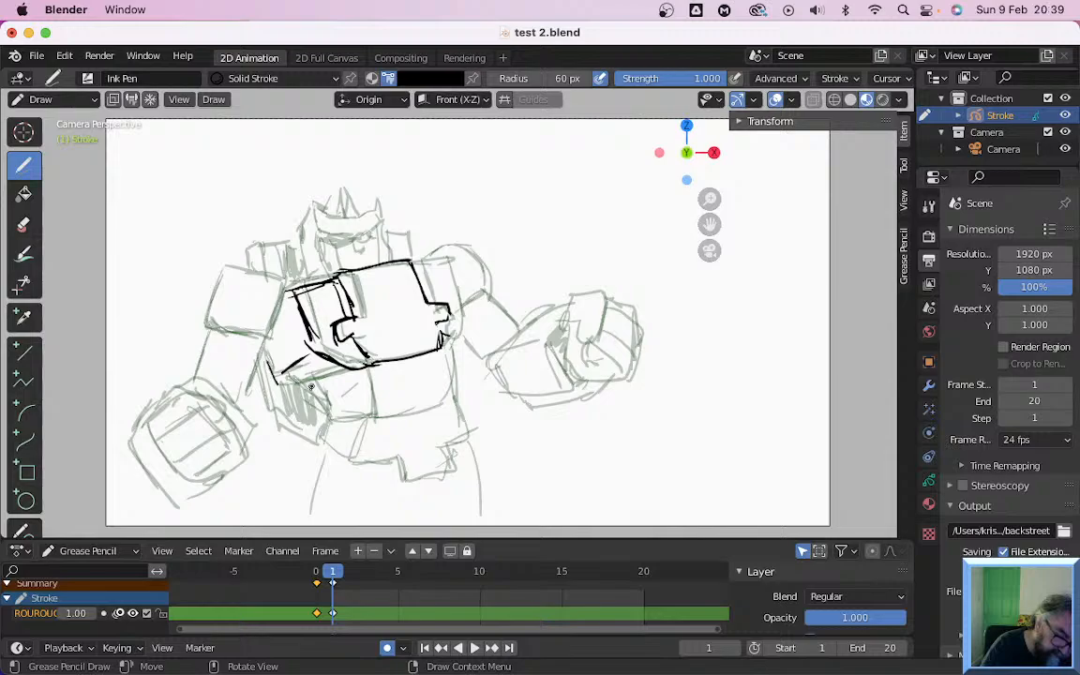
mouse_move(362, 367)
left_mouse_down()
mouse_move(322, 389)
mouse_move(324, 413)
left_mouse_up()
mouse_move(305, 389)
left_mouse_down()
mouse_move(340, 376)
mouse_move(307, 390)
mouse_move(346, 413)
mouse_move(450, 395)
left_mouse_up()
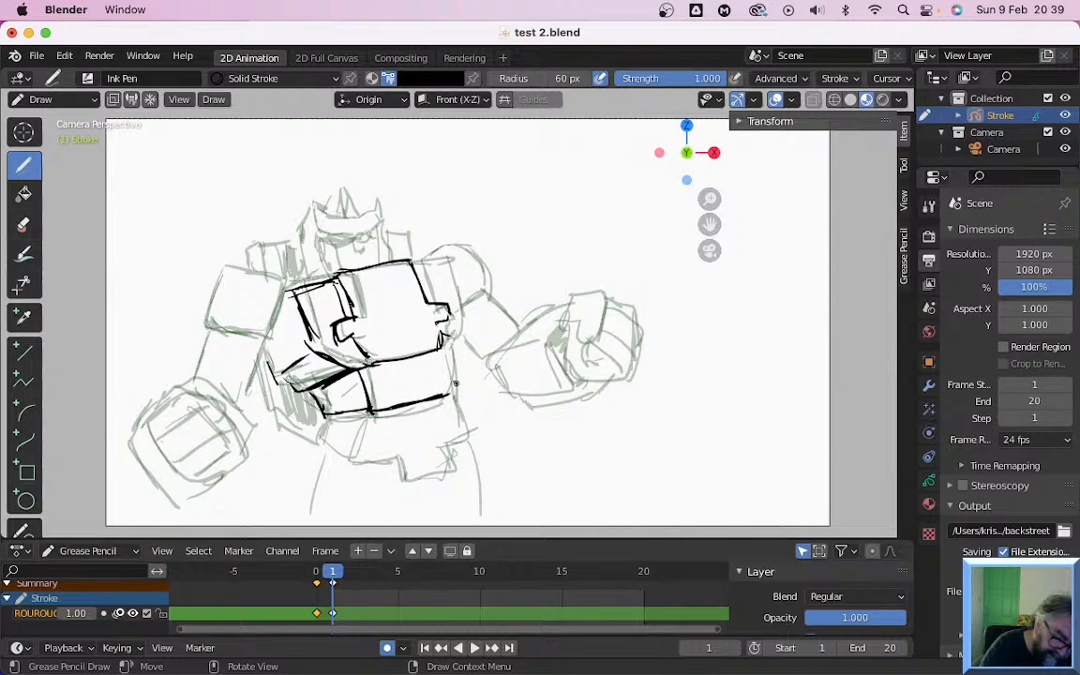
left_click_drag(438, 343, 449, 399)
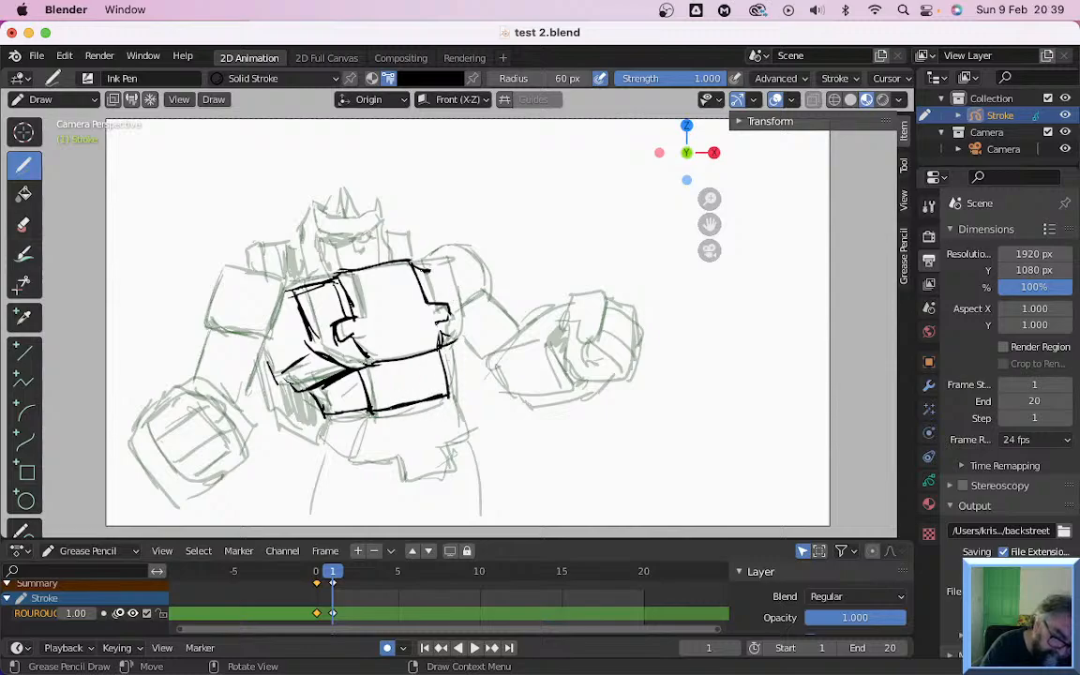
left_click_drag(414, 267, 438, 271)
left_click_drag(438, 271, 453, 344)
Redraw the stepped pelvis block with its double-lined side section and the two outer thigh lines on frame 1
mouse_move(324, 413)
left_mouse_down()
mouse_move(320, 442)
mouse_move(352, 455)
left_mouse_up()
left_click_drag(366, 413, 352, 455)
left_click_drag(352, 452, 366, 412)
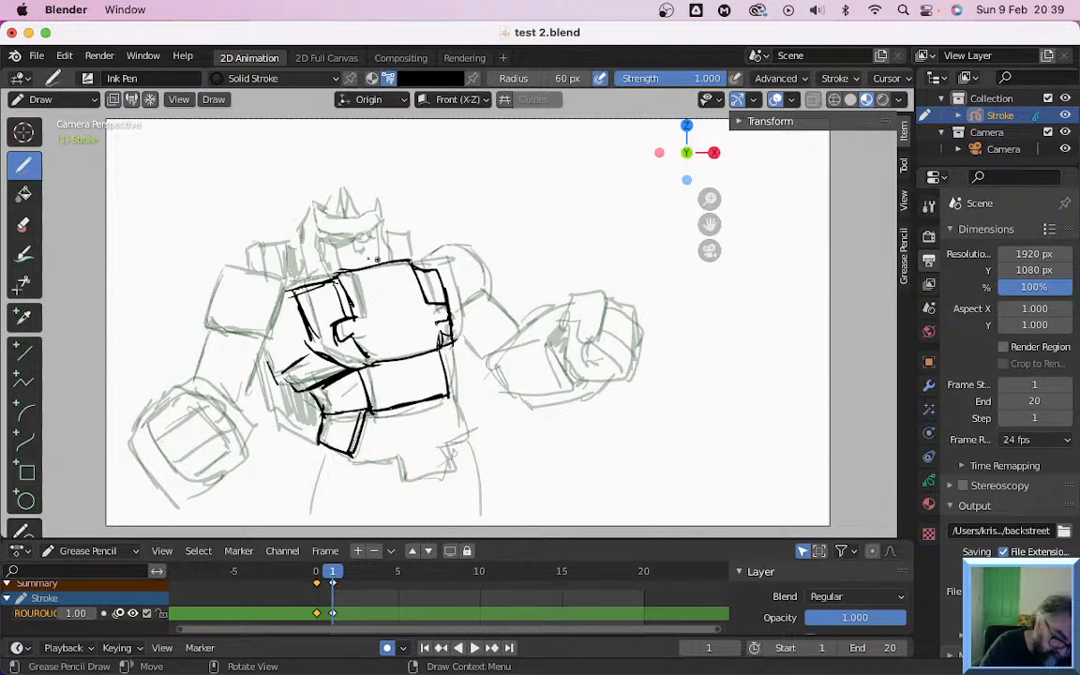
left_click_drag(450, 396, 466, 433)
mouse_move(465, 433)
left_mouse_down()
mouse_move(444, 442)
mouse_move(446, 459)
left_mouse_up()
mouse_move(352, 456)
left_mouse_down()
mouse_move(389, 462)
mouse_move(404, 478)
left_mouse_up()
left_click_drag(403, 479, 444, 469)
left_click_drag(325, 454, 310, 511)
left_click_drag(465, 432, 478, 528)
left_click_drag(447, 345, 450, 394)
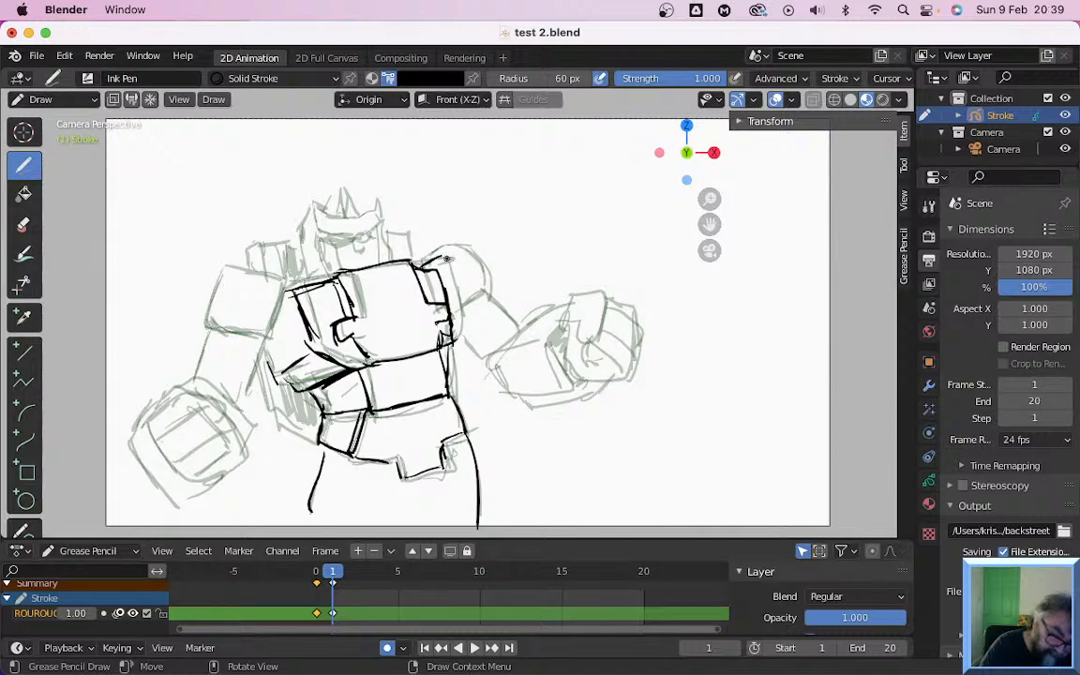
Redraw both shoulders and upper arms on frame 1, adding dark shading under the right-side shoulder
left_click_drag(413, 265, 471, 289)
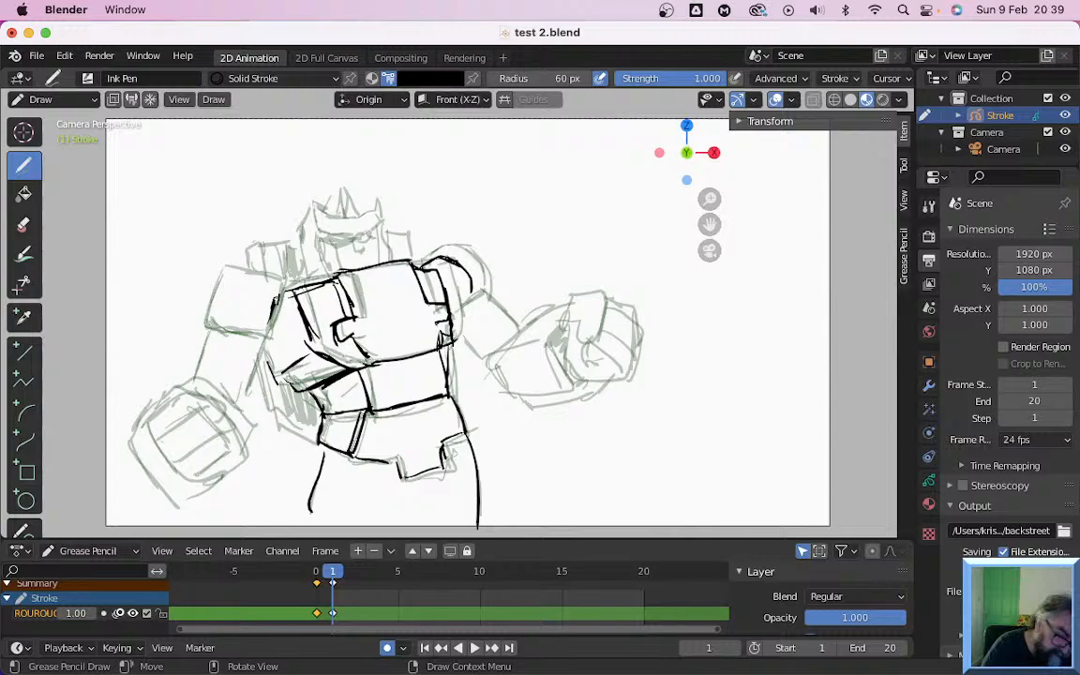
mouse_move(258, 284)
left_mouse_down()
mouse_move(217, 280)
mouse_move(201, 328)
mouse_move(262, 345)
mouse_move(196, 380)
mouse_move(150, 425)
left_mouse_up()
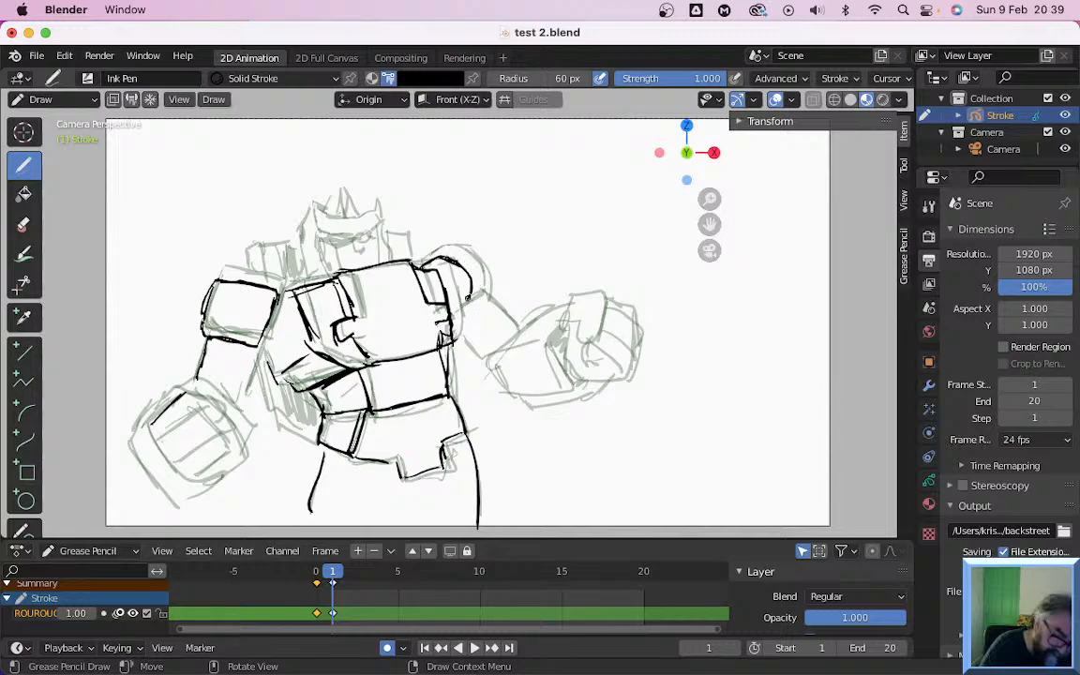
mouse_move(470, 298)
left_mouse_down()
mouse_move(497, 338)
mouse_move(470, 367)
mouse_move(482, 364)
left_mouse_up()
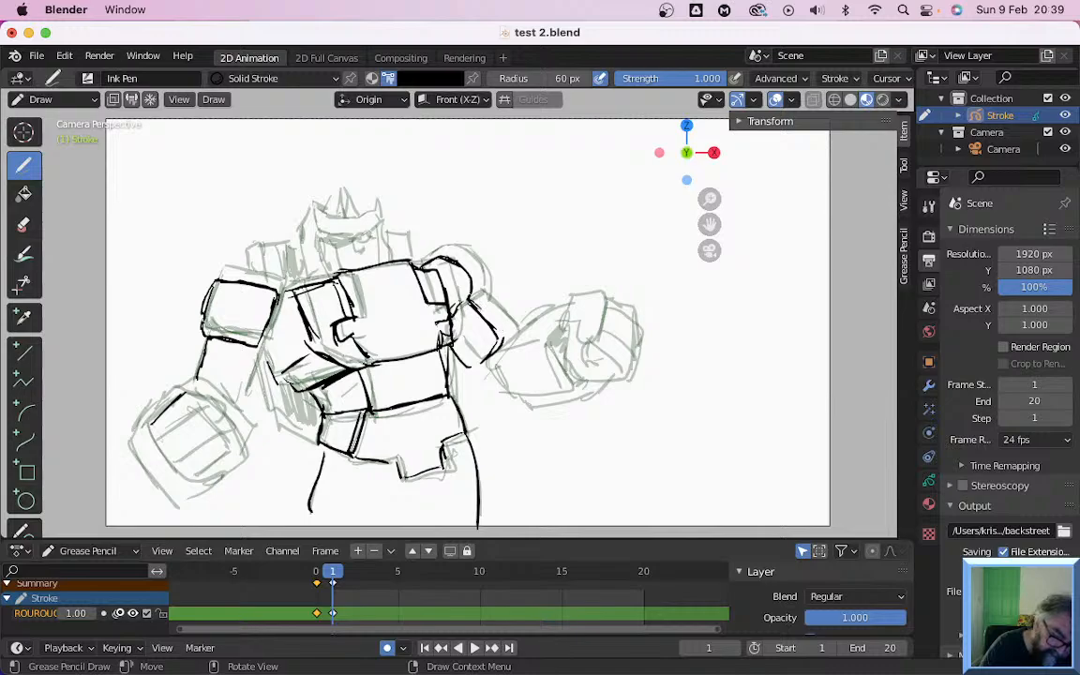
left_click_drag(454, 306, 445, 311)
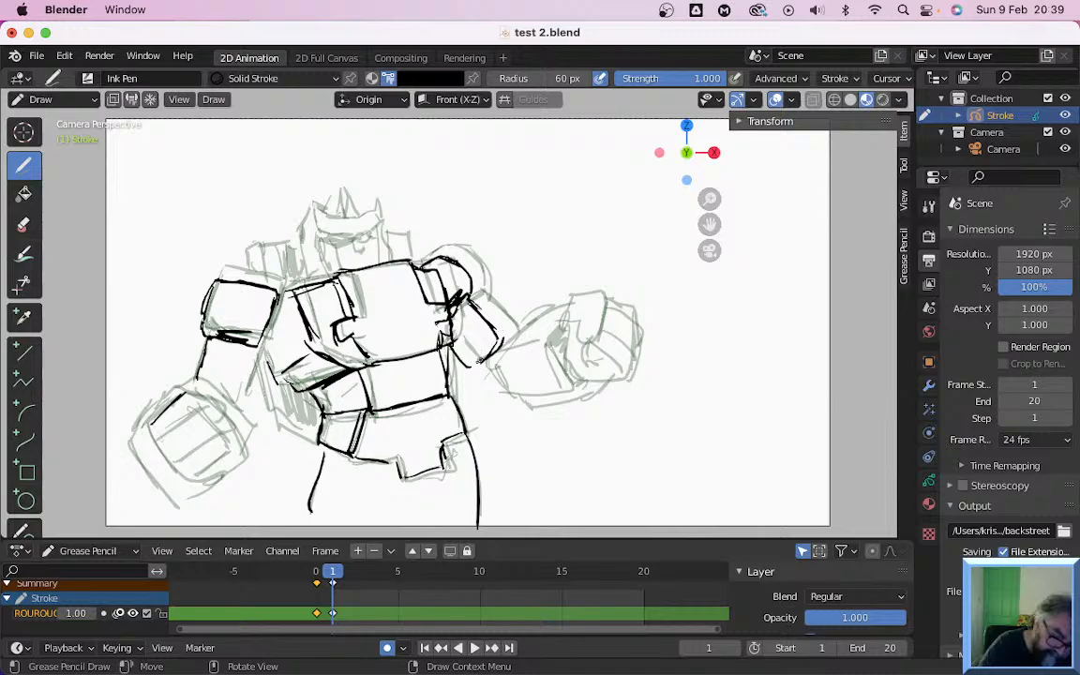
Redraw the bent right-side forearm and its clenched fist with thumb and finger lines, slightly lower and closer to the body
left_click_drag(467, 366, 491, 406)
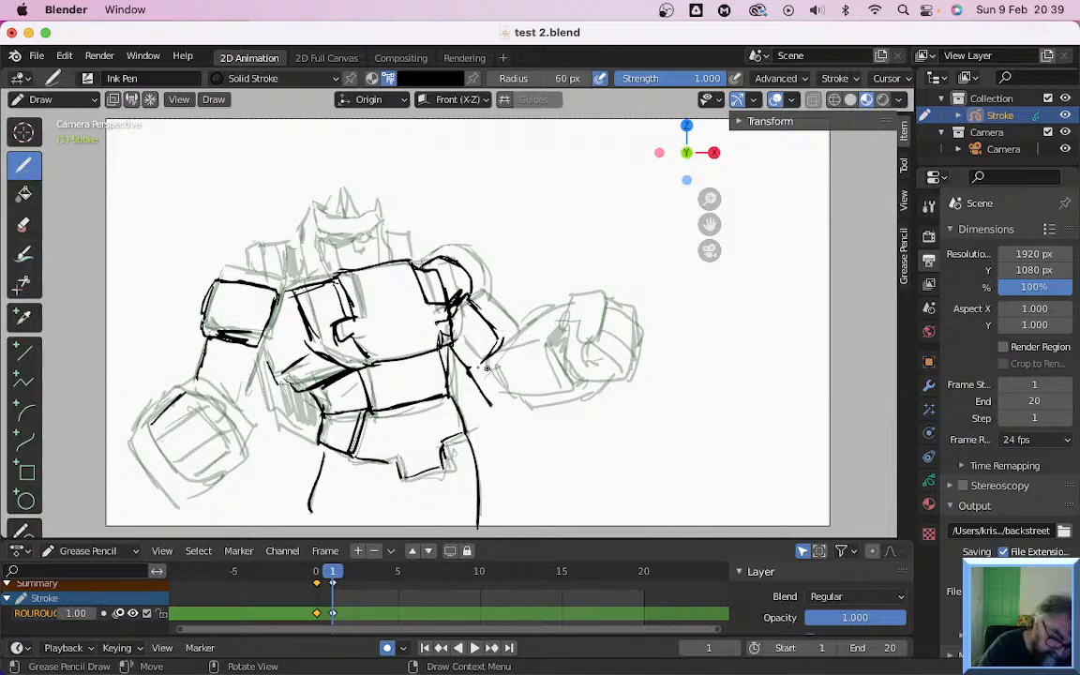
mouse_move(470, 367)
left_mouse_down()
mouse_move(560, 317)
mouse_move(558, 391)
mouse_move(569, 401)
left_mouse_up()
mouse_move(560, 316)
left_mouse_down()
mouse_move(554, 334)
mouse_move(581, 299)
mouse_move(574, 330)
mouse_move(595, 317)
left_mouse_up()
mouse_move(597, 299)
left_mouse_down()
mouse_move(589, 338)
mouse_move(596, 300)
mouse_move(621, 313)
mouse_move(623, 371)
left_mouse_up()
mouse_move(558, 354)
left_mouse_down()
mouse_move(570, 386)
mouse_move(619, 379)
mouse_move(589, 363)
mouse_move(618, 373)
left_mouse_up()
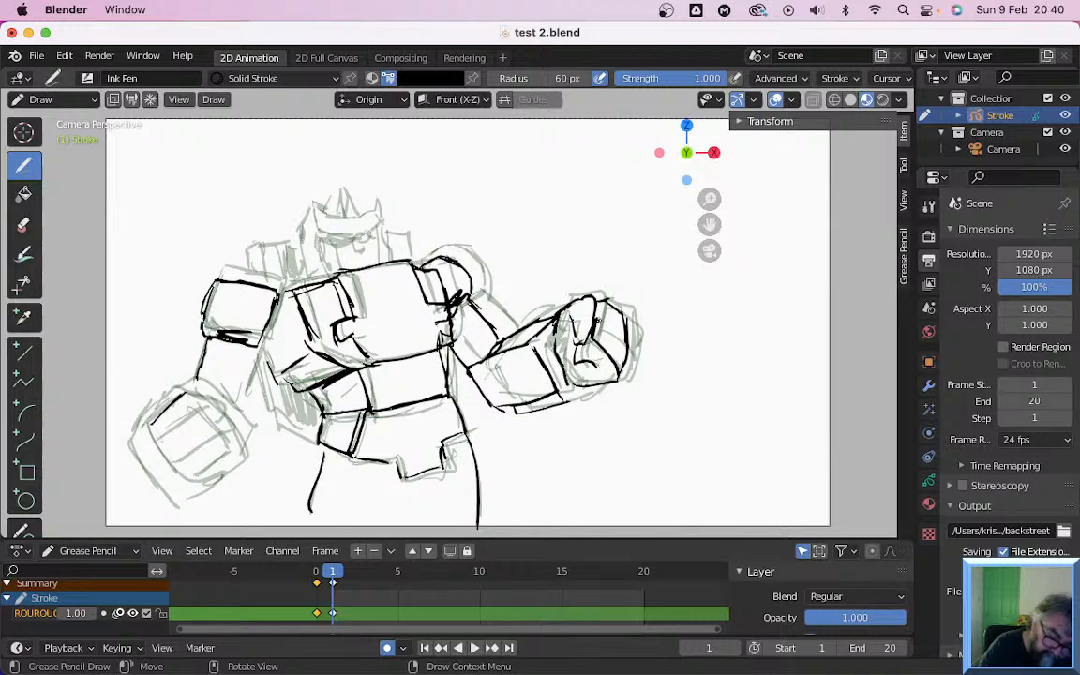
left_click_drag(600, 321, 624, 351)
left_click_drag(608, 305, 598, 320)
Redraw the left-side fist with its finger divisions and outer hand outline, and complete the arm leading to it
left_click_drag(153, 421, 197, 483)
mouse_move(163, 442)
left_mouse_down()
mouse_move(198, 416)
mouse_move(222, 435)
left_mouse_up()
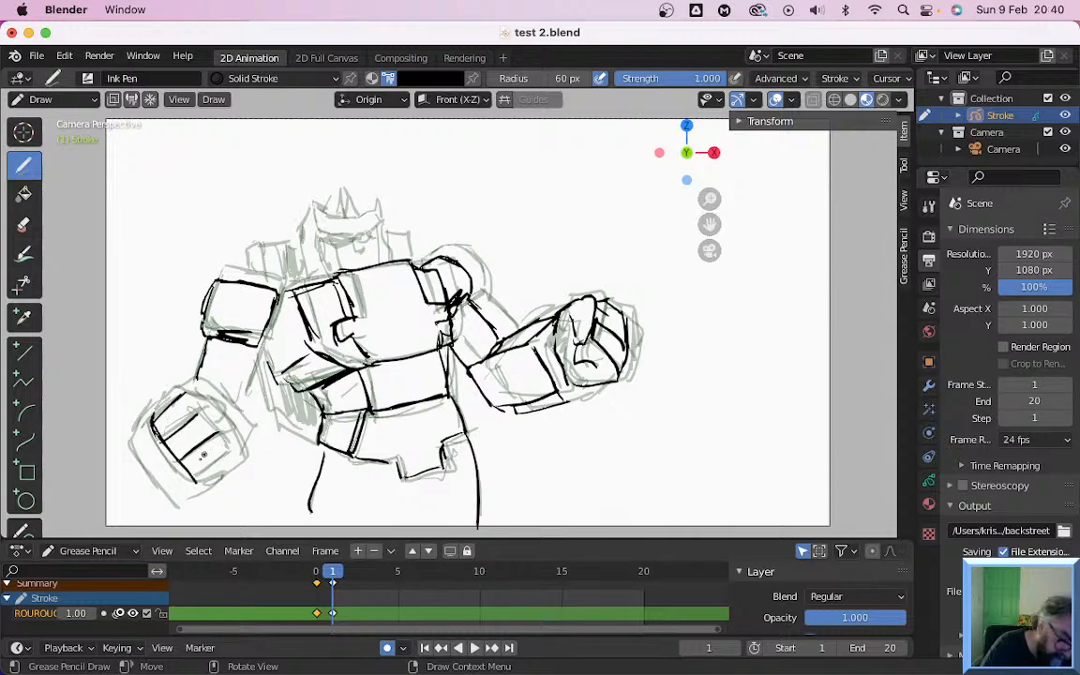
left_click_drag(196, 480, 230, 442)
left_click_drag(185, 391, 220, 431)
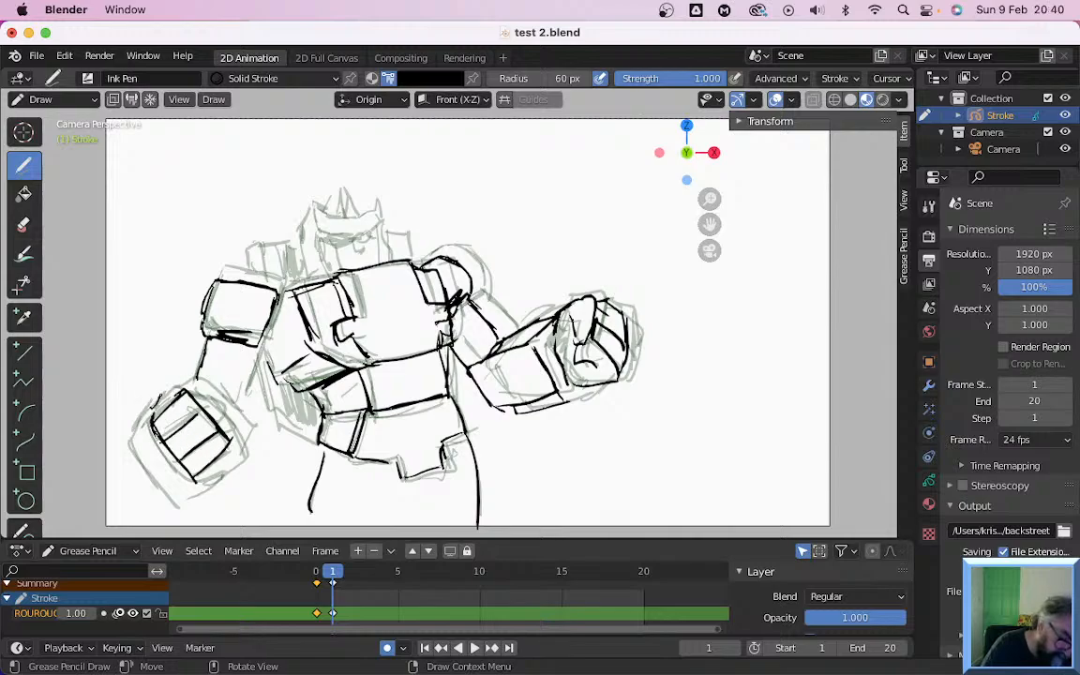
left_click_drag(155, 407, 185, 387)
mouse_move(185, 386)
left_mouse_down()
mouse_move(221, 427)
mouse_move(220, 465)
left_mouse_up()
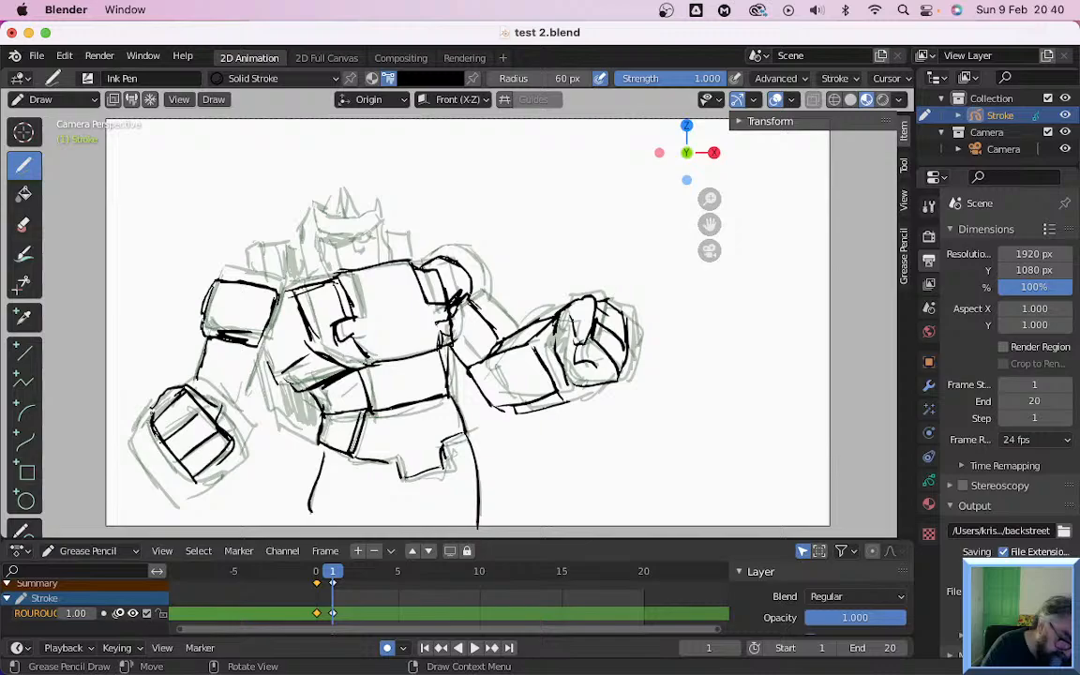
mouse_move(148, 413)
left_mouse_down()
mouse_move(181, 497)
mouse_move(198, 495)
left_mouse_up()
mouse_move(198, 493)
left_mouse_down()
mouse_move(244, 451)
mouse_move(249, 428)
mouse_move(191, 378)
left_mouse_up()
left_click_drag(230, 310, 211, 365)
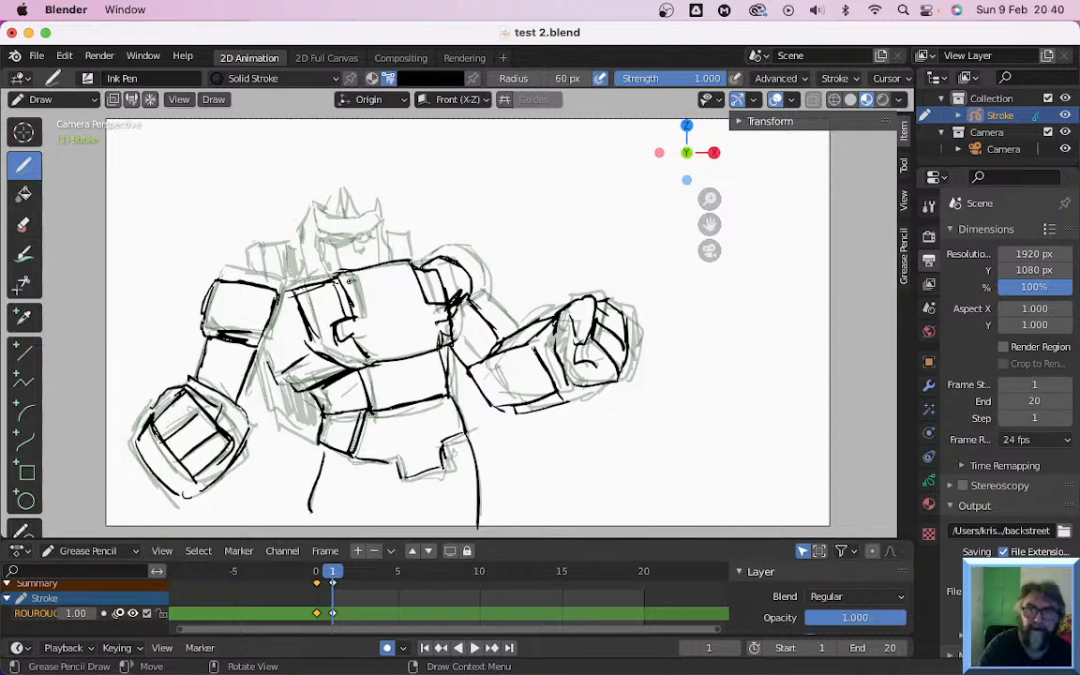
Redraw the torso's shaded waist side and the crested head with scowling face, flanked by blocks behind the shoulders
mouse_move(244, 319)
left_mouse_down()
mouse_move(251, 351)
mouse_move(230, 373)
mouse_move(277, 394)
mouse_move(295, 418)
mouse_move(317, 418)
left_mouse_up()
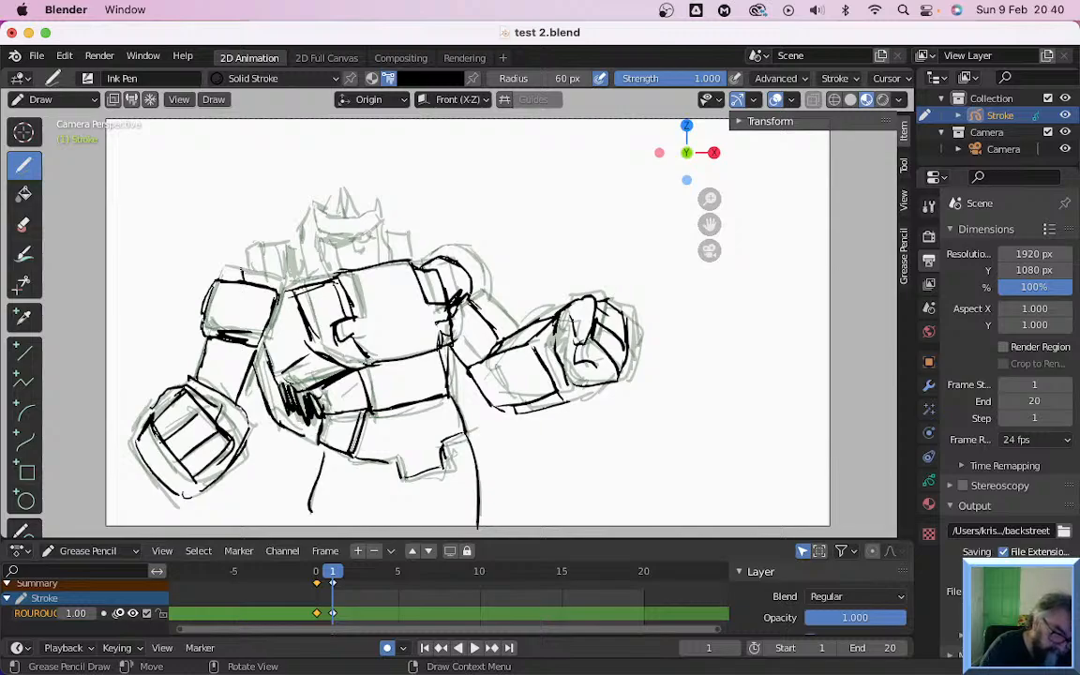
mouse_move(246, 251)
left_mouse_down()
mouse_move(242, 282)
mouse_move(274, 249)
mouse_move(310, 274)
mouse_move(354, 232)
left_mouse_up()
mouse_move(343, 183)
left_mouse_down()
mouse_move(334, 221)
mouse_move(353, 227)
mouse_move(354, 201)
mouse_move(340, 194)
left_mouse_up()
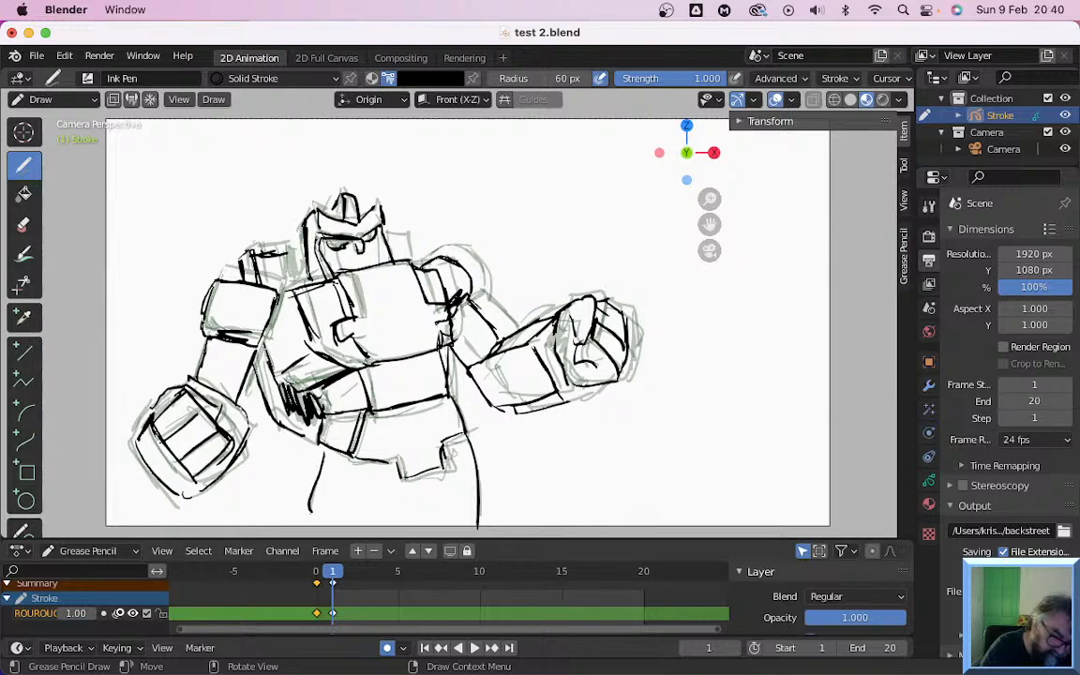
left_click_drag(331, 246, 335, 269)
left_click_drag(381, 235, 382, 263)
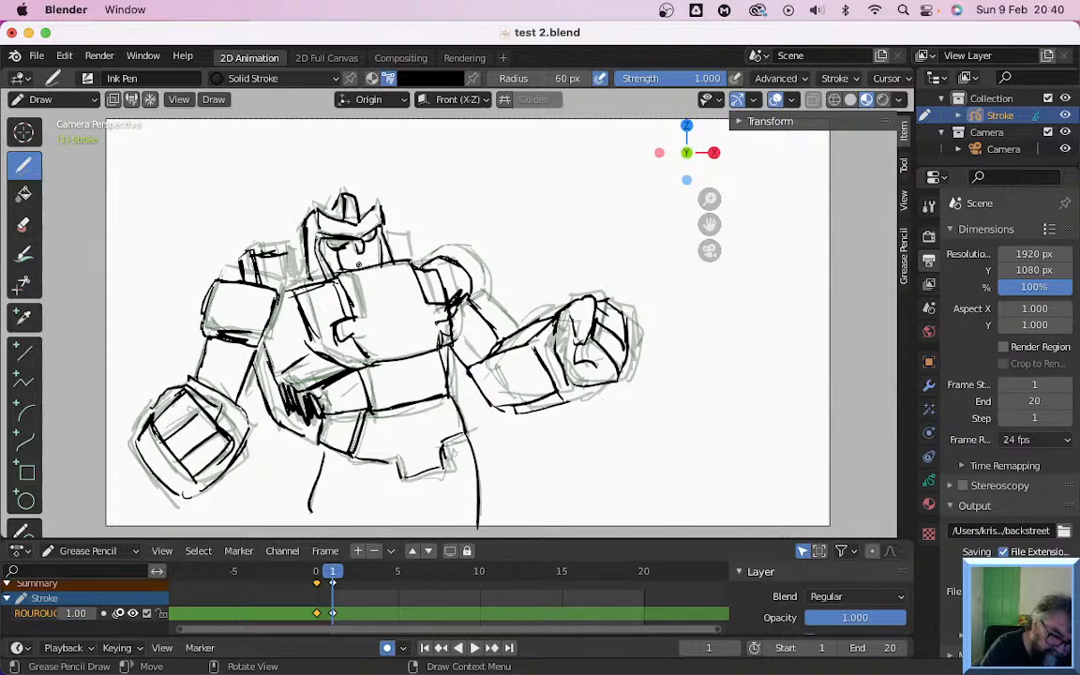
left_click_drag(322, 239, 347, 226)
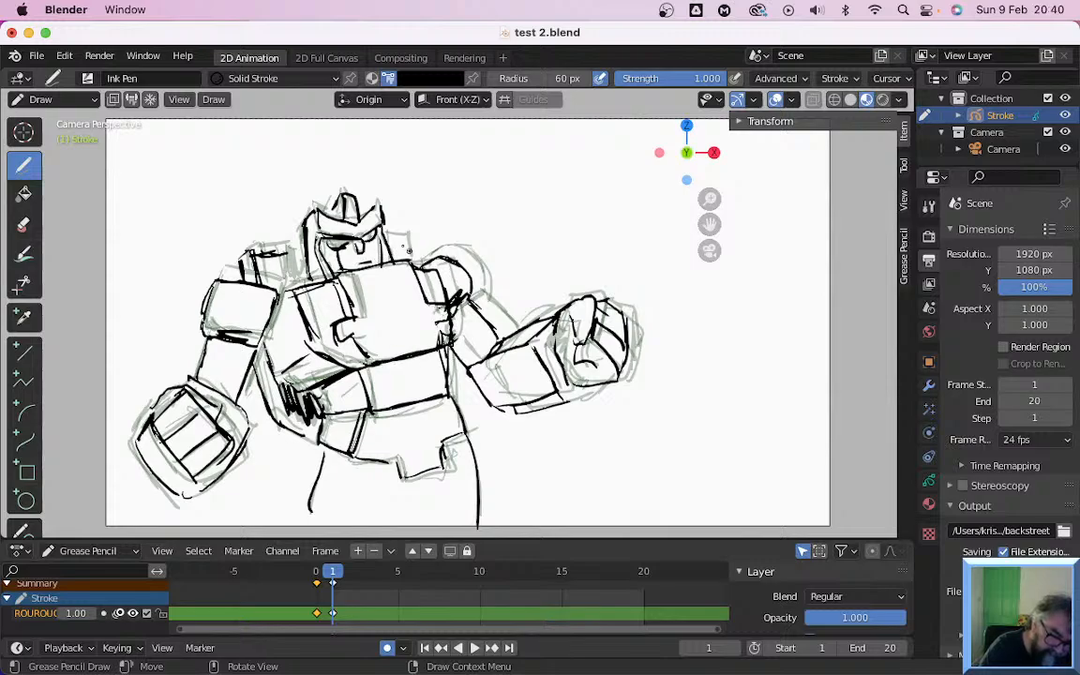
left_click_drag(408, 233, 413, 272)
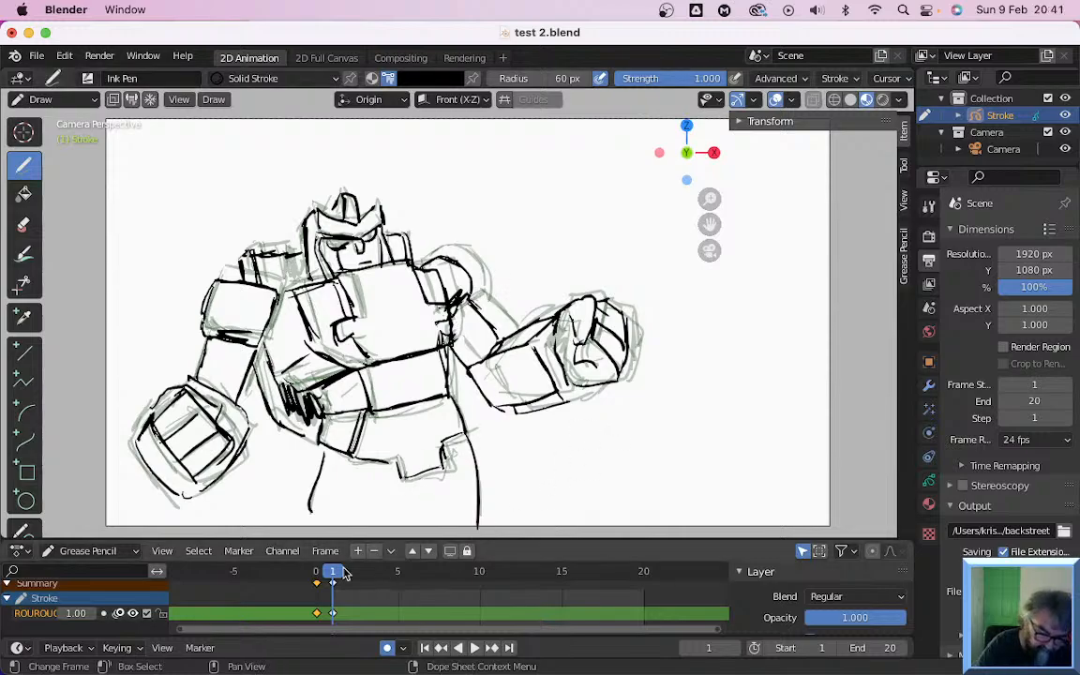
On frame 2, redraw the torso's side edge and waist piece, plus the stepped pelvis block with both outer thigh lines
left_click_drag(317, 579, 349, 577)
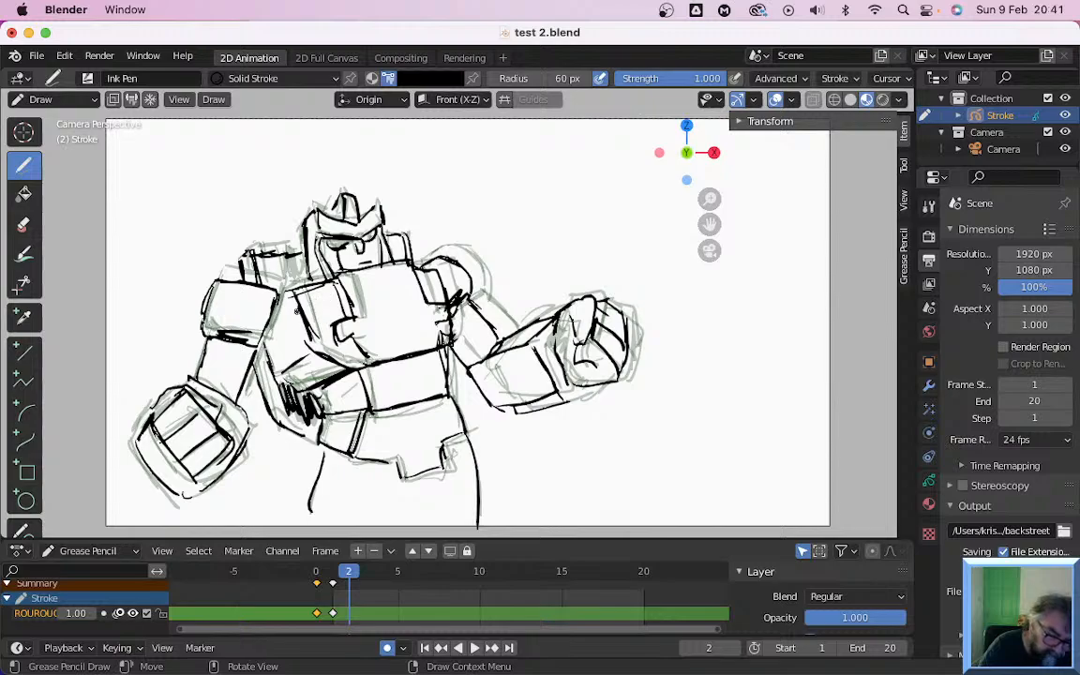
mouse_move(281, 306)
left_mouse_down()
mouse_move(304, 349)
mouse_move(344, 375)
mouse_move(279, 377)
mouse_move(318, 393)
mouse_move(317, 443)
mouse_move(357, 454)
mouse_move(364, 411)
mouse_move(454, 398)
mouse_move(466, 430)
left_mouse_up()
left_click_drag(348, 416, 353, 452)
mouse_move(357, 454)
left_mouse_down()
mouse_move(442, 467)
mouse_move(468, 433)
left_mouse_up()
left_click_drag(322, 453, 309, 516)
left_click_drag(469, 433, 478, 516)
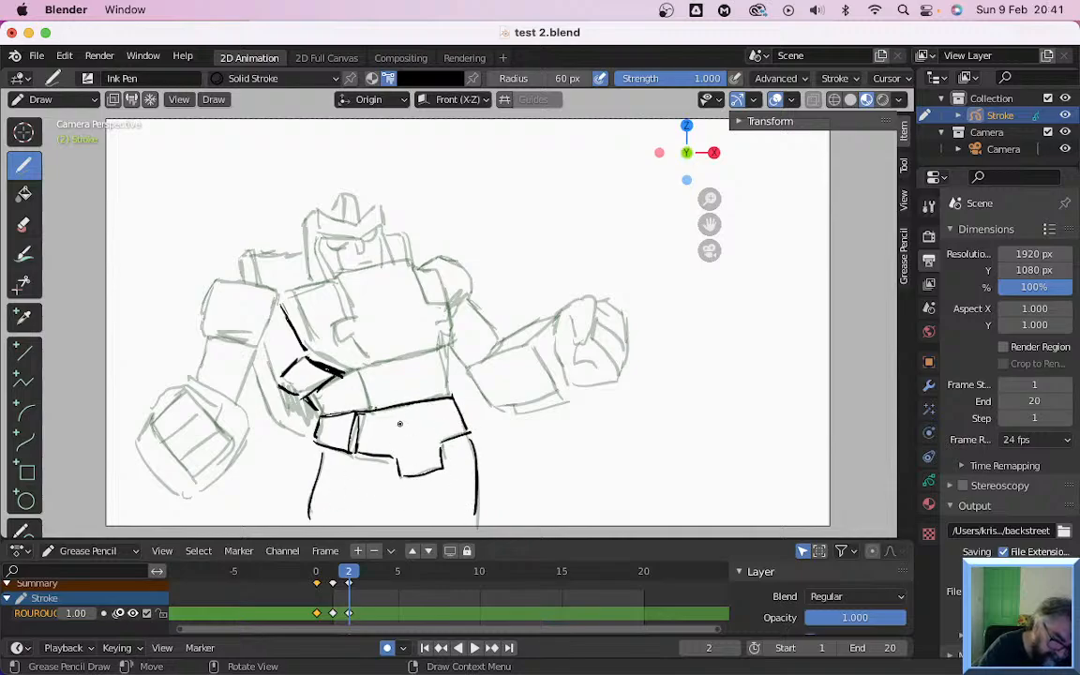
Redraw the abdomen block and the notched chest plate above it on frame 2, extending its upper edge to the left-side shoulder
left_click_drag(349, 375, 361, 412)
left_click_drag(435, 356, 349, 367)
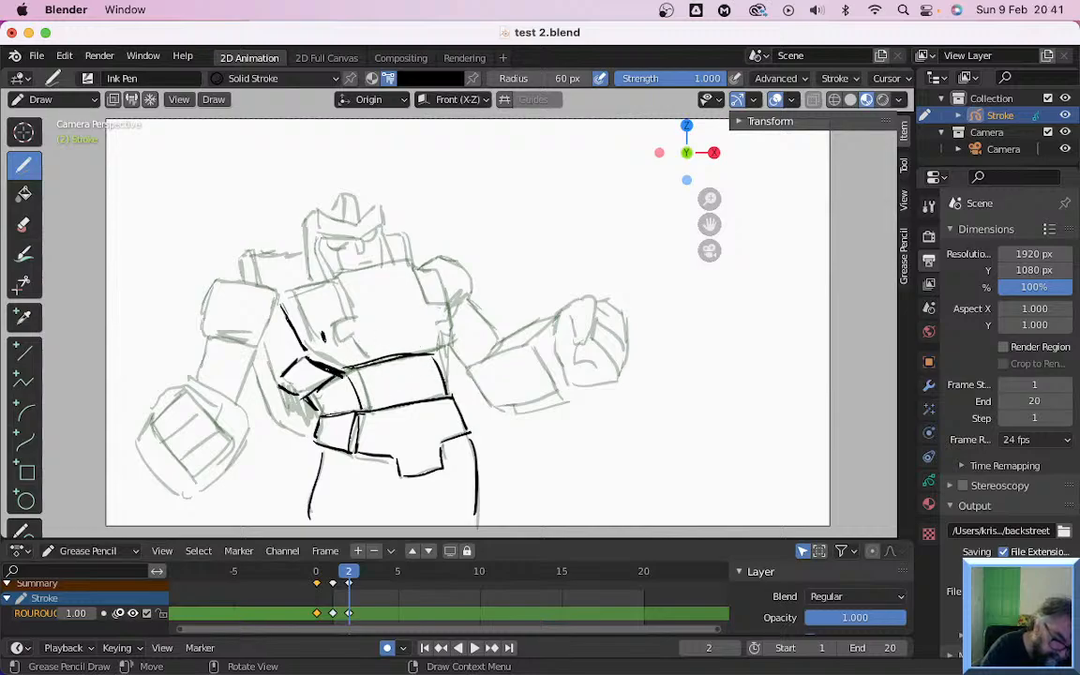
mouse_move(321, 328)
left_mouse_down()
mouse_move(345, 319)
mouse_move(333, 319)
mouse_move(336, 301)
mouse_move(345, 319)
left_mouse_up()
left_click_drag(323, 284, 401, 266)
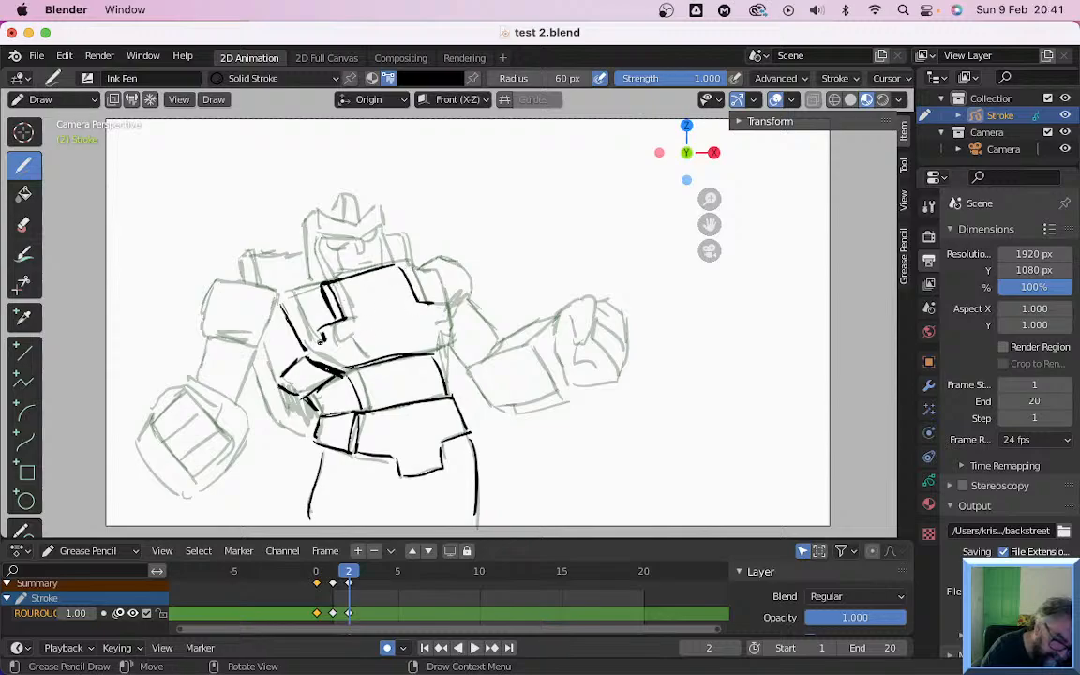
left_click_drag(319, 343, 353, 334)
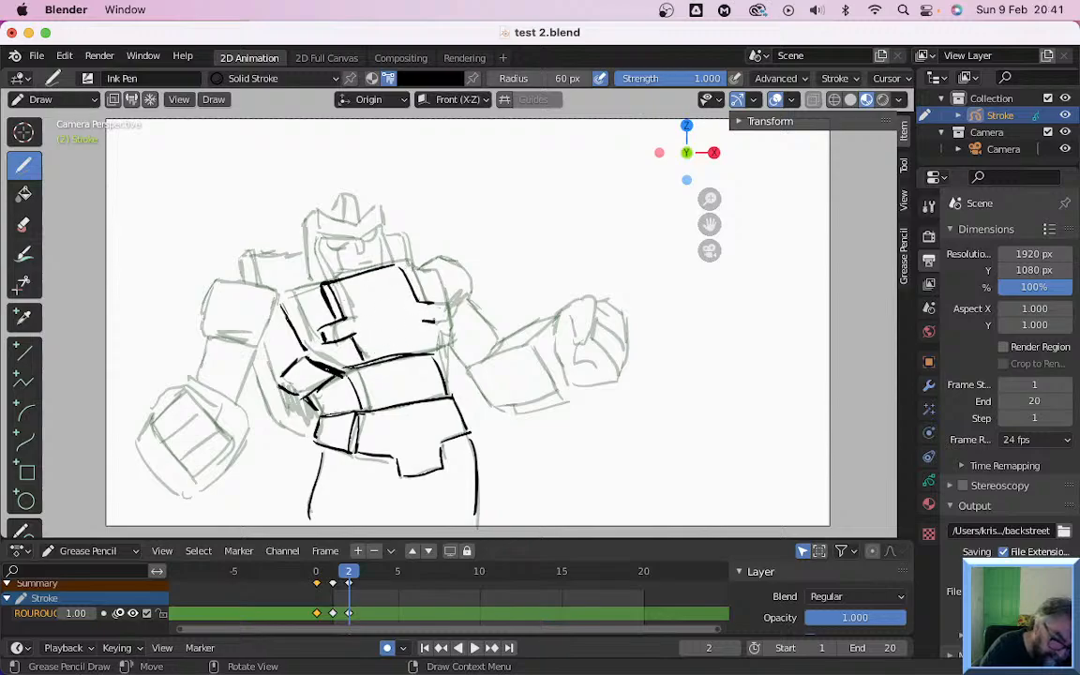
left_click_drag(435, 304, 434, 322)
left_click_drag(428, 322, 429, 354)
mouse_move(311, 293)
left_mouse_down()
mouse_move(278, 298)
mouse_move(263, 343)
left_mouse_up()
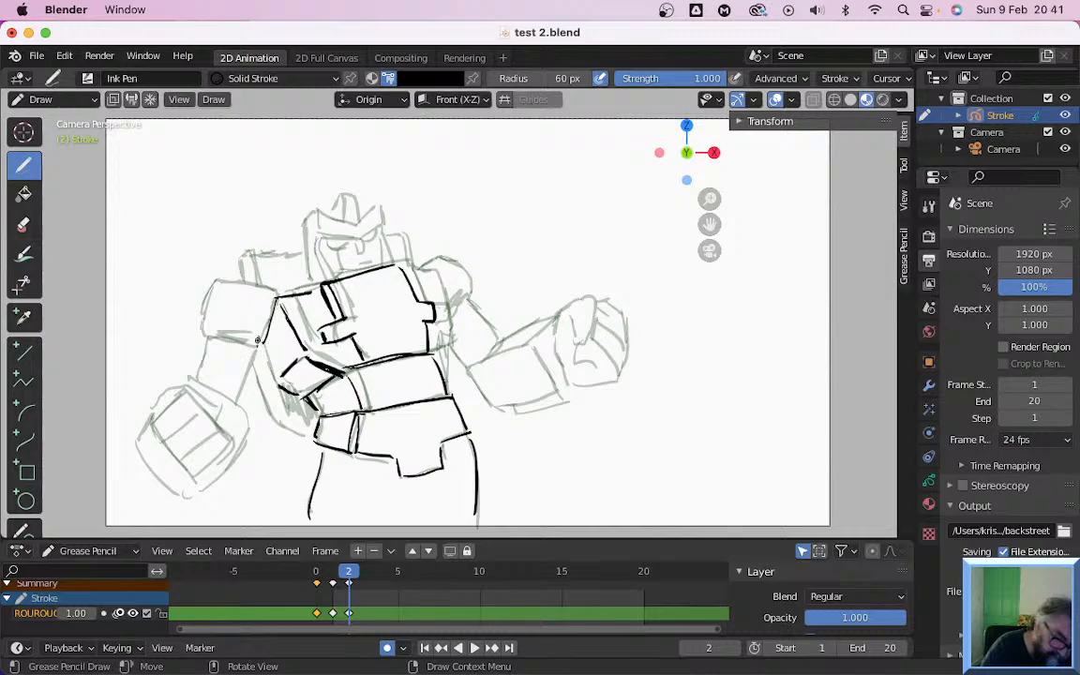
Redraw the left-side shoulder block with a thick lower edge and the upper arm beneath it on frame 2
left_click_drag(274, 299, 259, 343)
mouse_move(270, 297)
left_mouse_down()
mouse_move(208, 292)
mouse_move(199, 338)
mouse_move(220, 344)
mouse_move(197, 380)
left_mouse_up()
left_click_drag(242, 347, 240, 390)
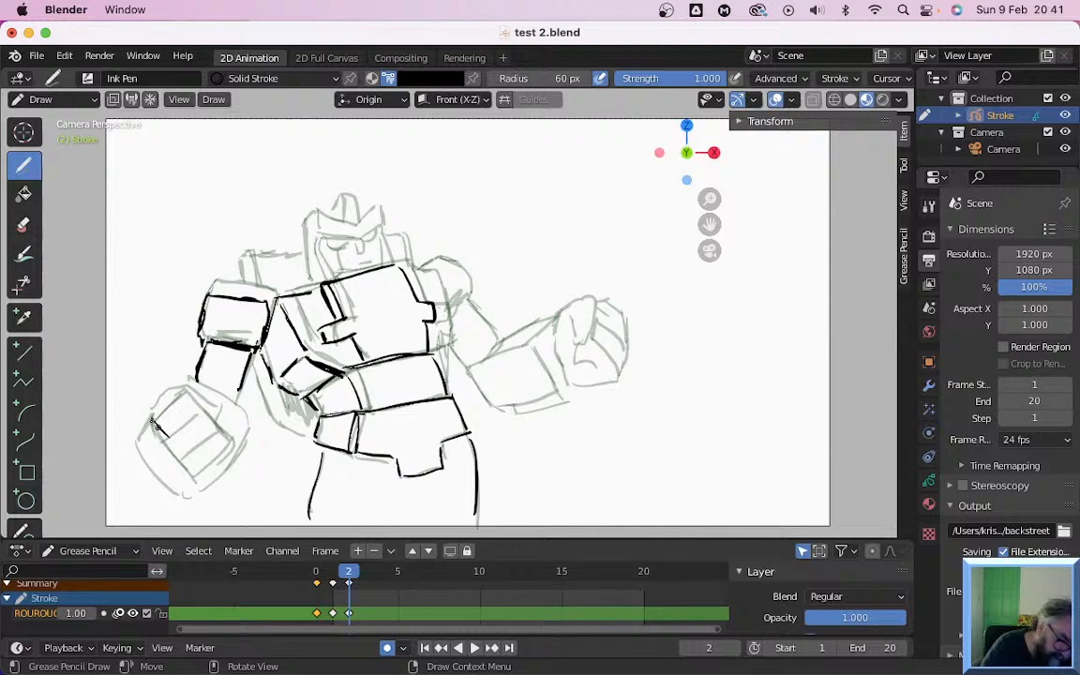
Redraw the left-side fist on frame 2 with its finger divisions, thumb and outer hand outline joined to the arm
left_click_drag(150, 417, 197, 472)
mouse_move(151, 418)
left_mouse_down()
mouse_move(188, 393)
mouse_move(226, 434)
mouse_move(201, 407)
left_mouse_up()
mouse_move(183, 456)
left_mouse_down()
mouse_move(215, 429)
mouse_move(228, 443)
left_mouse_up()
mouse_move(160, 412)
left_mouse_down()
mouse_move(183, 389)
mouse_move(205, 422)
mouse_move(158, 462)
mouse_move(205, 489)
mouse_move(246, 428)
left_mouse_up()
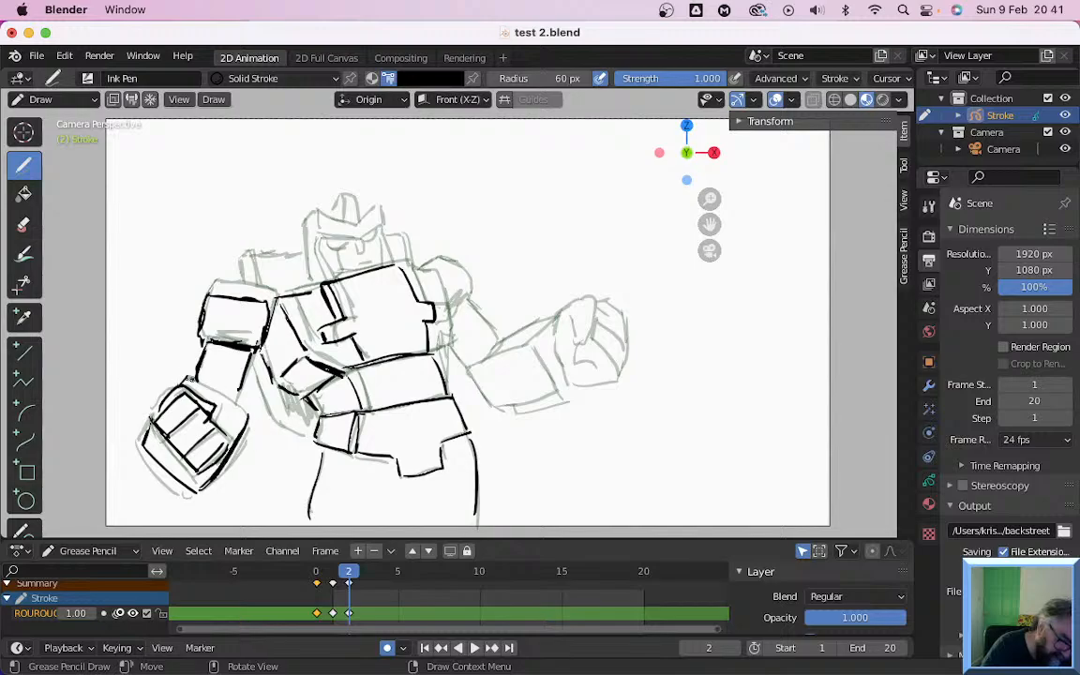
left_click_drag(184, 378, 247, 420)
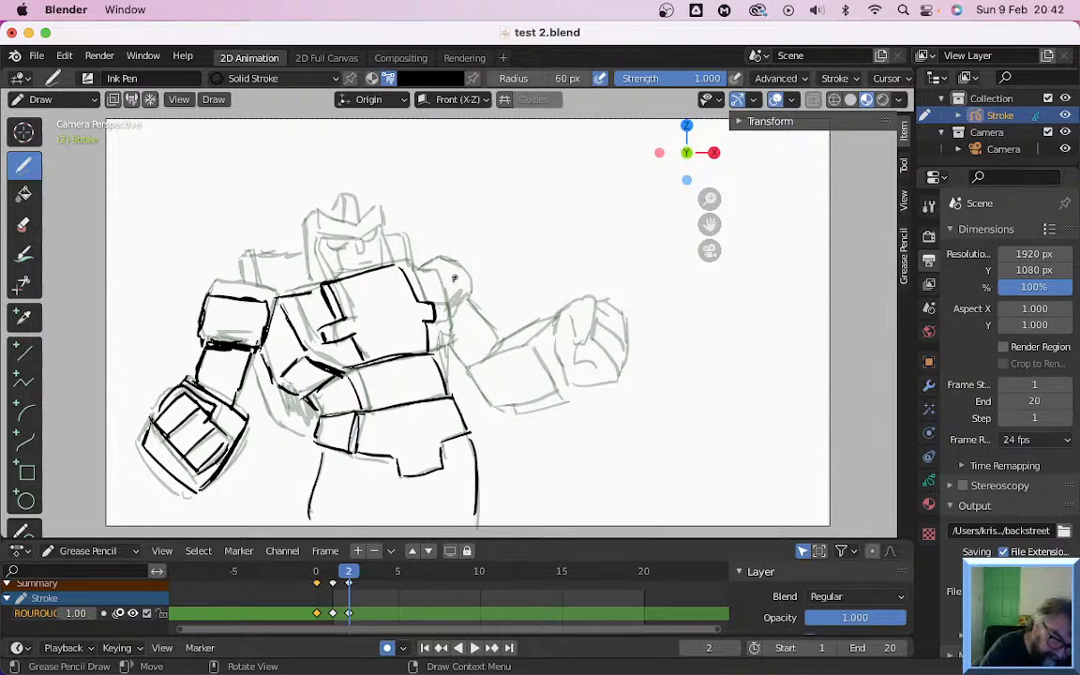
Redraw the chest's right side panel, the rounded right-side shoulder with its upper arm, and the boxy forearm on frame 2
mouse_move(403, 272)
left_mouse_down()
mouse_move(434, 278)
mouse_move(447, 319)
mouse_move(439, 360)
left_mouse_up()
mouse_move(437, 267)
left_mouse_down()
mouse_move(466, 299)
mouse_move(448, 314)
mouse_move(491, 345)
mouse_move(471, 375)
mouse_move(493, 340)
mouse_move(543, 316)
mouse_move(550, 396)
left_mouse_up()
mouse_move(466, 374)
left_mouse_down()
mouse_move(482, 405)
mouse_move(549, 403)
left_mouse_up()
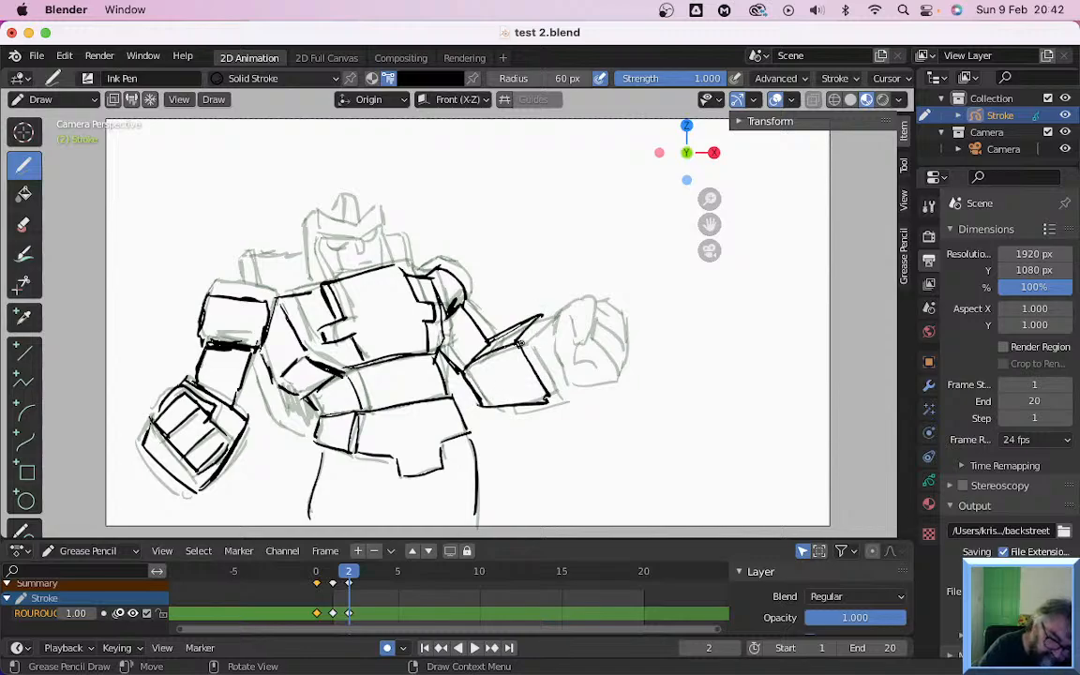
left_click_drag(539, 346, 540, 354)
Redraw the right-side clenched fist with curved finger lines on frame 2 and add the ledge beneath the forearm
left_click_drag(541, 319, 576, 302)
mouse_move(561, 321)
left_mouse_down()
mouse_move(574, 353)
mouse_move(582, 310)
mouse_move(603, 309)
mouse_move(623, 339)
mouse_move(608, 389)
mouse_move(579, 367)
mouse_move(606, 381)
left_mouse_up()
mouse_move(586, 327)
left_mouse_down()
mouse_move(613, 365)
mouse_move(589, 344)
mouse_move(554, 380)
left_mouse_up()
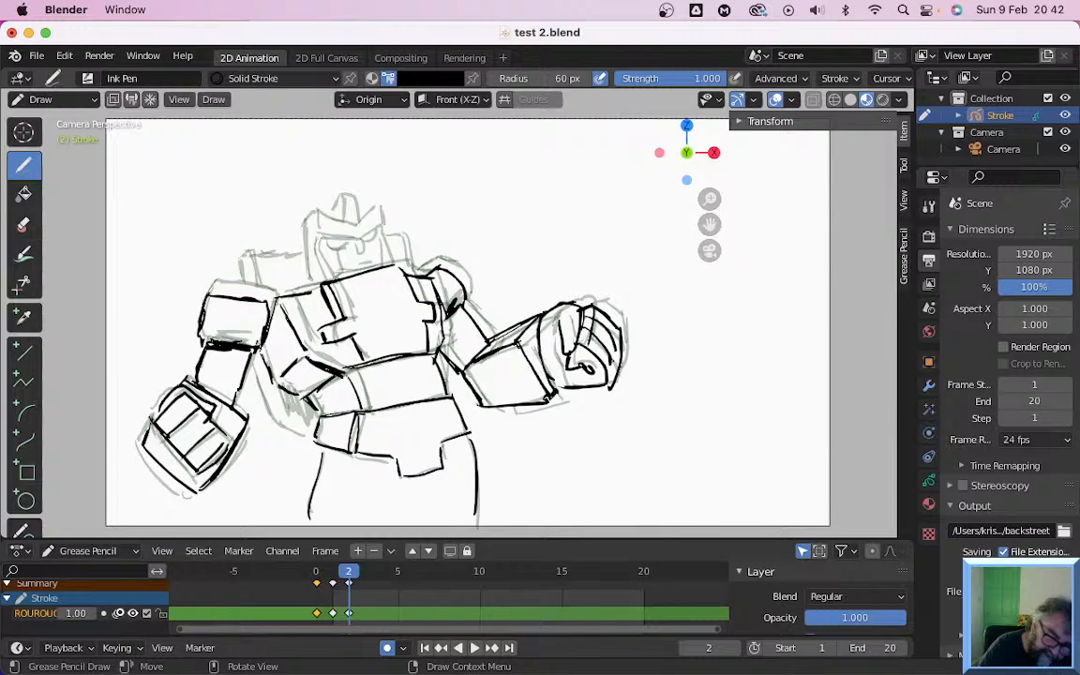
mouse_move(515, 413)
left_mouse_down()
mouse_move(583, 402)
mouse_move(586, 390)
left_mouse_up()
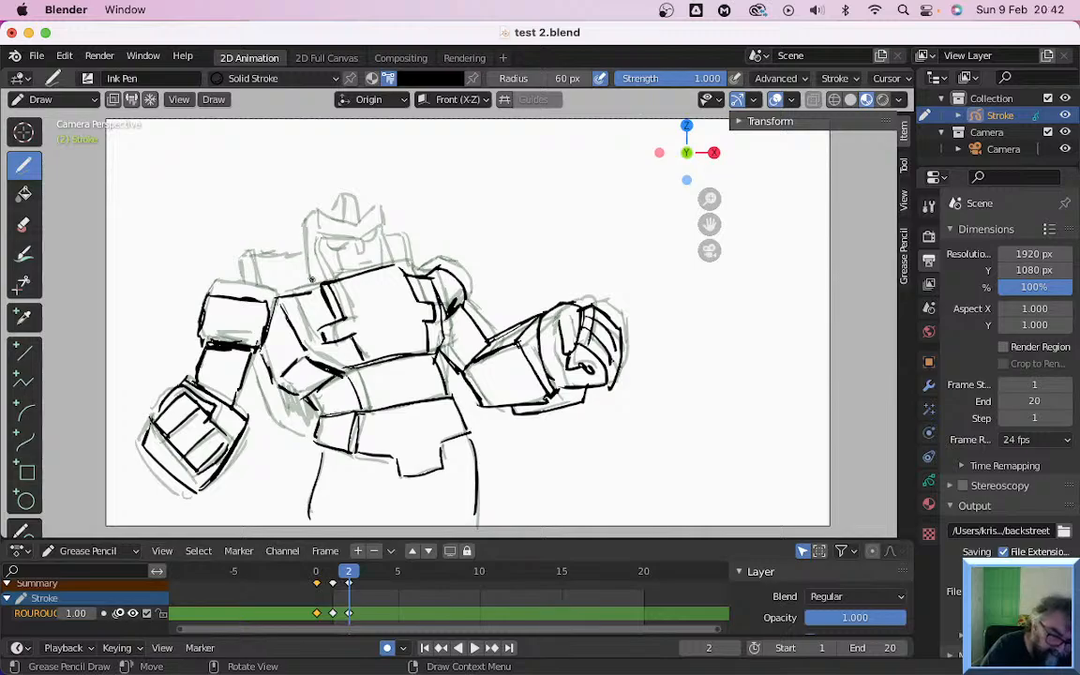
Redraw the helmeted head with its crest and scowling face, plus the blocks behind both shoulders on frame 2
mouse_move(305, 271)
left_mouse_down()
mouse_move(308, 221)
mouse_move(367, 249)
mouse_move(387, 228)
mouse_move(365, 219)
left_mouse_up()
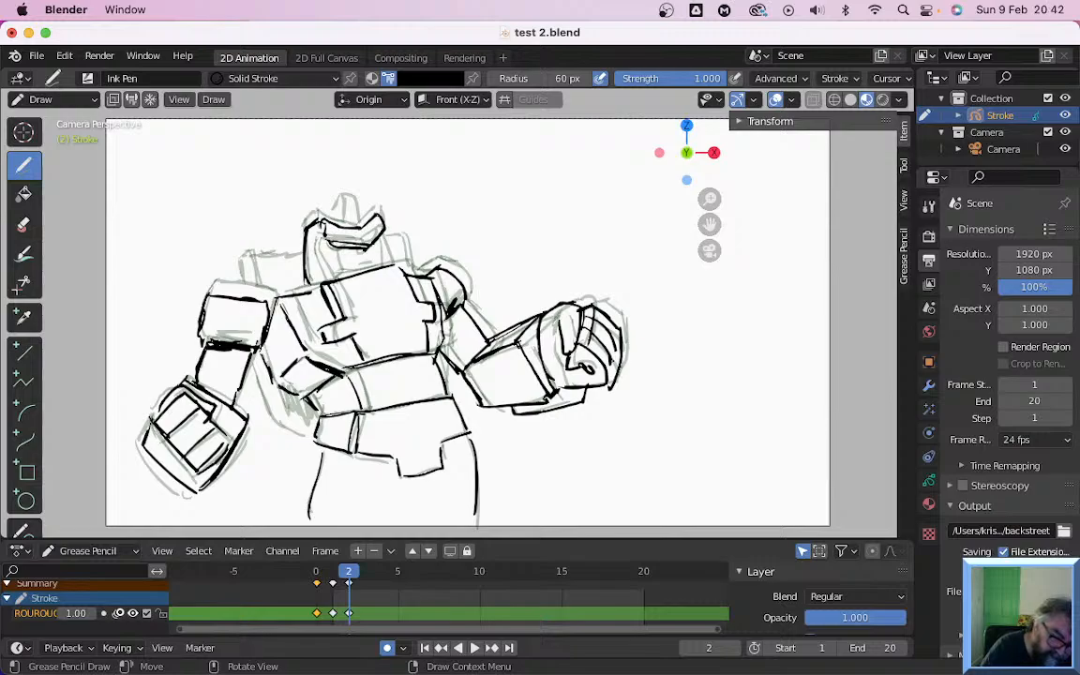
left_click_drag(355, 203, 347, 206)
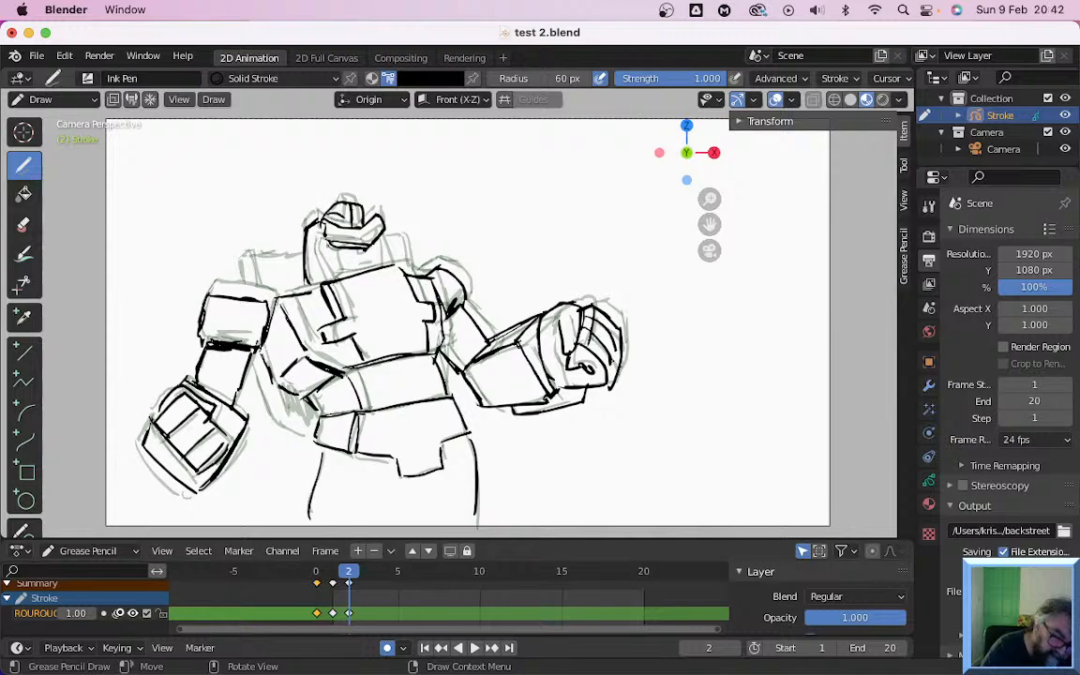
mouse_move(293, 254)
left_mouse_down()
mouse_move(307, 215)
mouse_move(393, 266)
left_mouse_up()
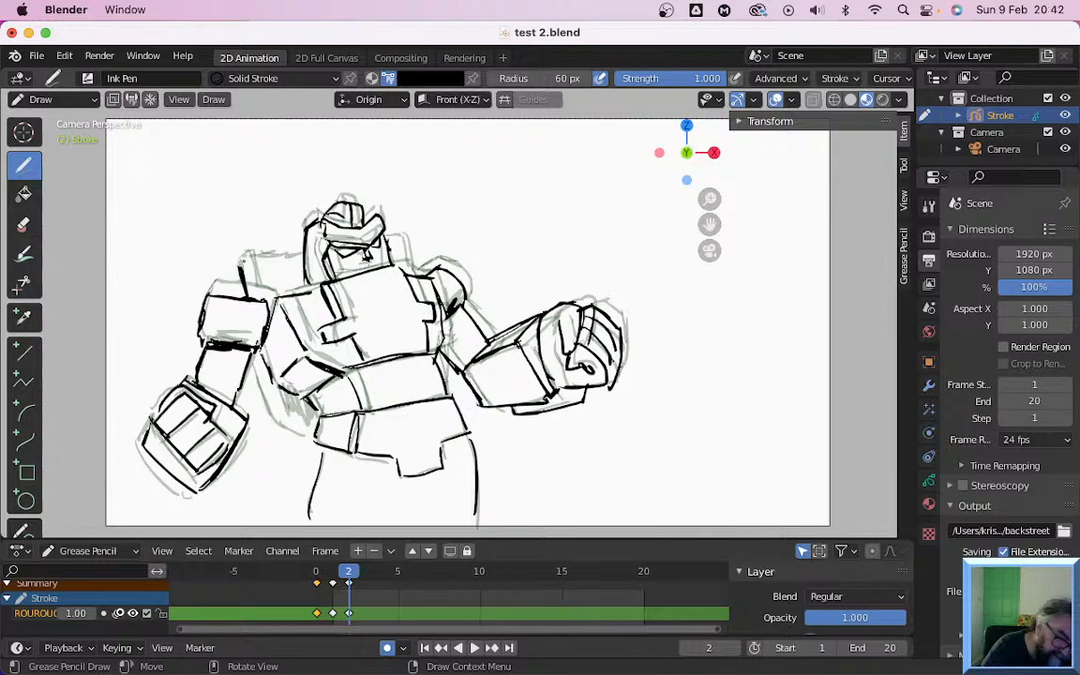
left_click_drag(241, 262, 248, 293)
mouse_move(248, 251)
left_mouse_down()
mouse_move(234, 279)
mouse_move(282, 262)
left_mouse_up()
left_click_drag(404, 240, 412, 265)
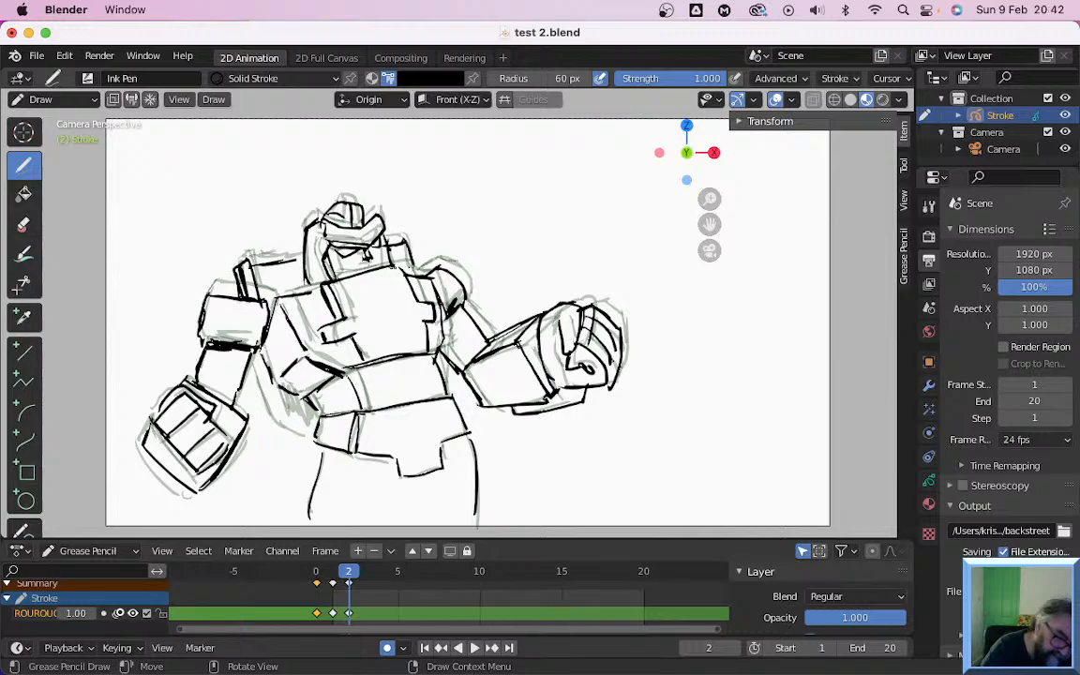
Redraw the curved left-side lower torso edge on frame 2 and fill the dark patch beside the waist
left_click_drag(253, 352, 277, 412)
mouse_move(256, 359)
left_mouse_down()
mouse_move(280, 423)
mouse_move(320, 445)
left_mouse_up()
mouse_move(282, 396)
left_mouse_down()
mouse_move(297, 424)
mouse_move(317, 427)
left_mouse_up()
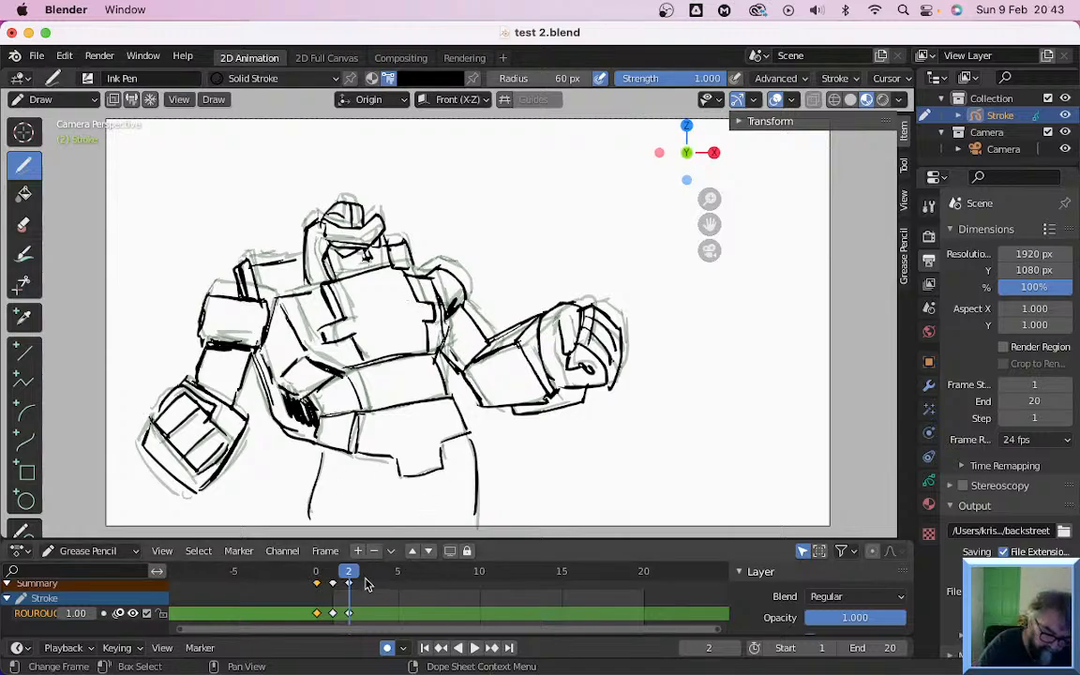
Step through frames 0, 1 and 2 twice to compare the robot drawings in sequence
left_click(318, 574)
left_click(338, 573)
left_click(355, 573)
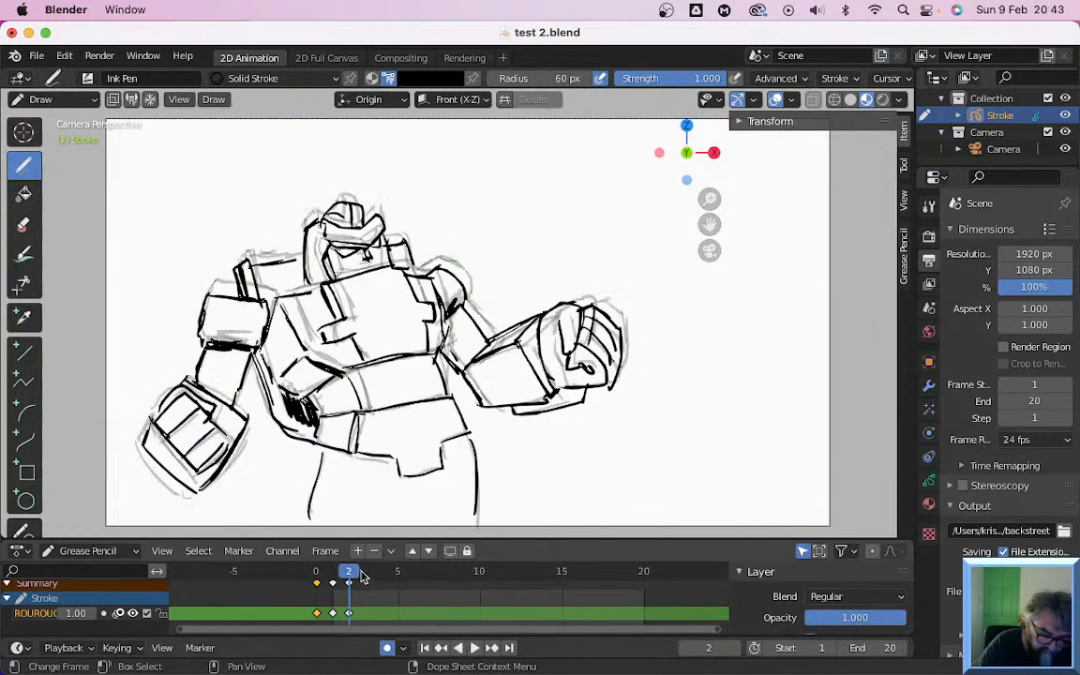
left_click(320, 573)
left_click(335, 574)
left_click(352, 574)
On frame 4, redraw the torso's left-side edge, the waist notch, the belt's side block and its upper edge
left_click(365, 576)
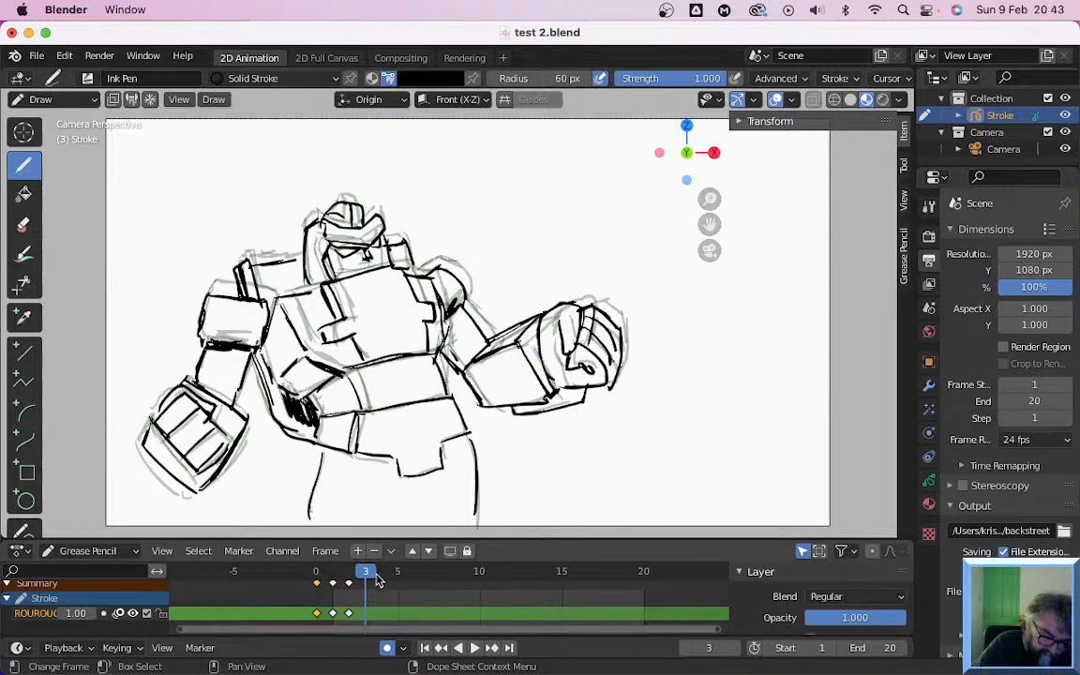
key("Right")
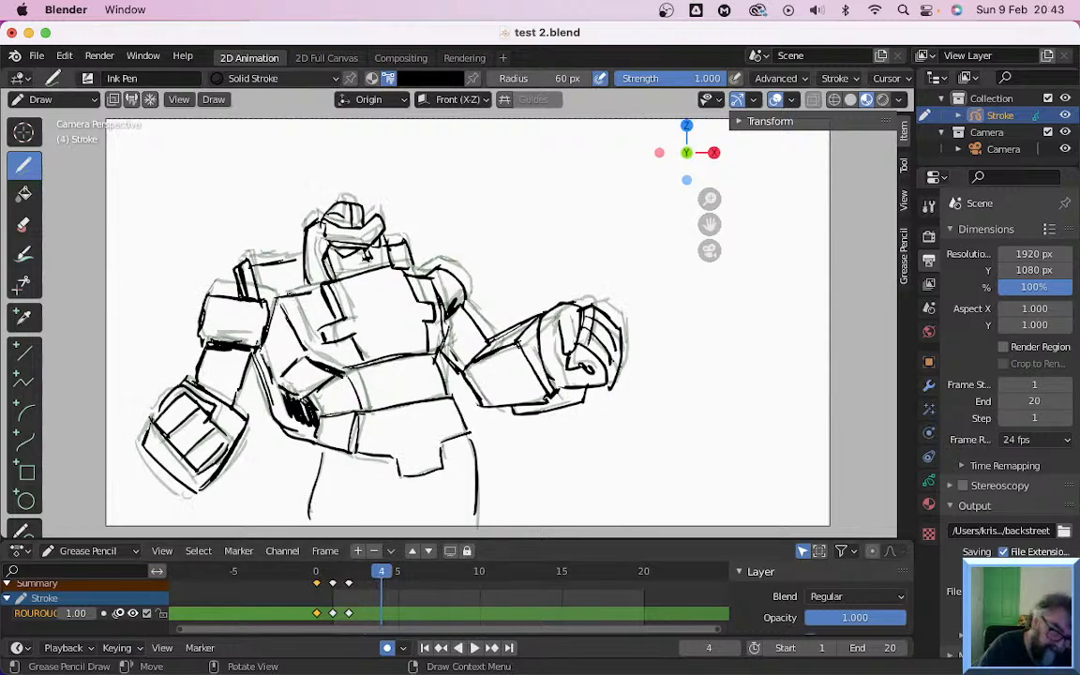
mouse_move(288, 296)
left_mouse_down()
mouse_move(314, 349)
mouse_move(345, 374)
mouse_move(308, 395)
mouse_move(311, 443)
mouse_move(351, 456)
left_mouse_up()
left_click_drag(353, 414, 353, 455)
left_click_drag(315, 419, 461, 403)
left_click_drag(364, 411, 454, 405)
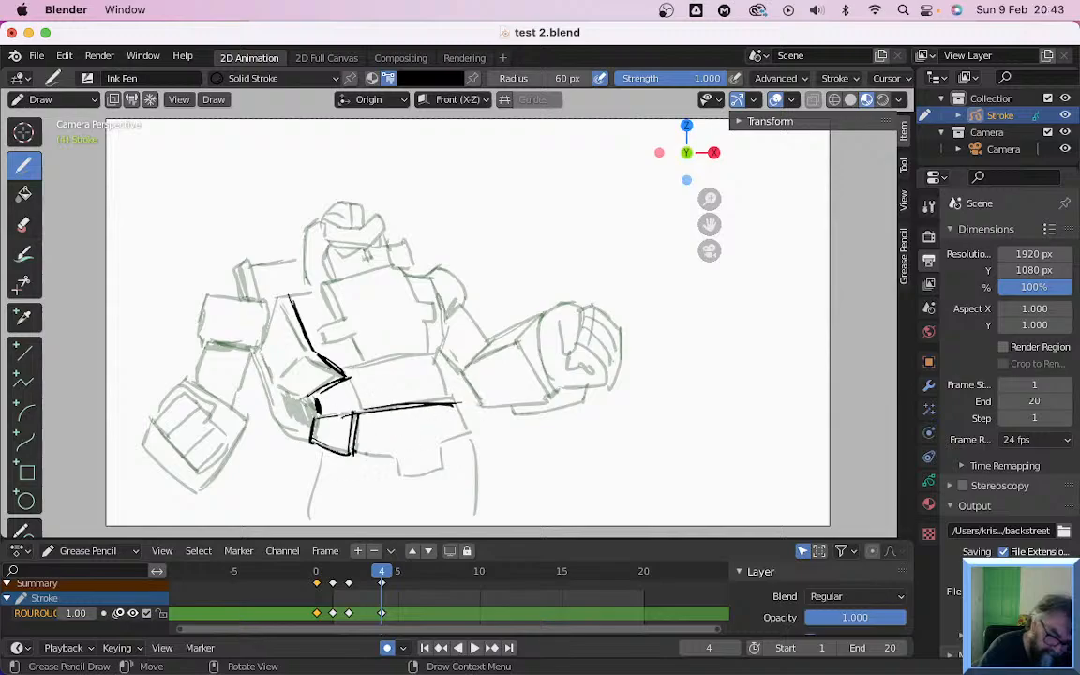
Redraw the belt's lower edge with its central block and the outer lines of both legs on frame 4
left_click_drag(355, 452, 405, 455)
mouse_move(405, 455)
left_mouse_down()
mouse_move(406, 475)
mouse_move(444, 466)
left_mouse_up()
left_click_drag(445, 466, 442, 445)
mouse_move(442, 445)
left_mouse_down()
mouse_move(470, 433)
mouse_move(466, 422)
left_mouse_up()
left_click_drag(471, 434, 469, 511)
left_click_drag(327, 457, 321, 505)
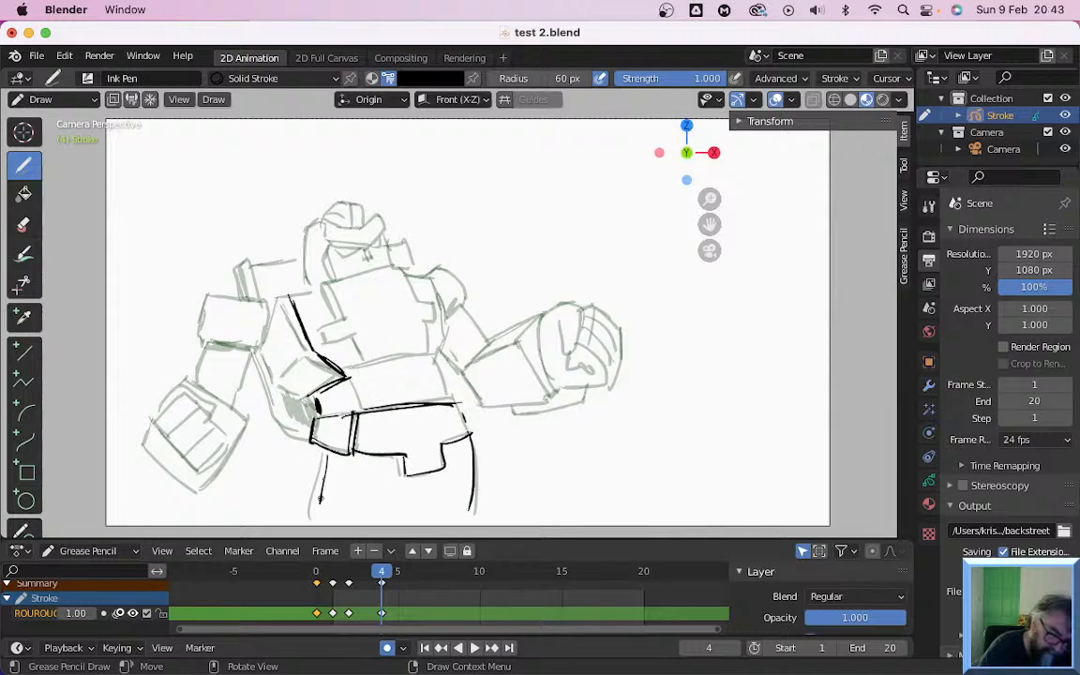
Redraw the abdomen's upper edge and the chest plate with its side notches on frame 4
mouse_move(348, 379)
left_mouse_down()
mouse_move(353, 410)
mouse_move(434, 364)
mouse_move(424, 355)
left_mouse_up()
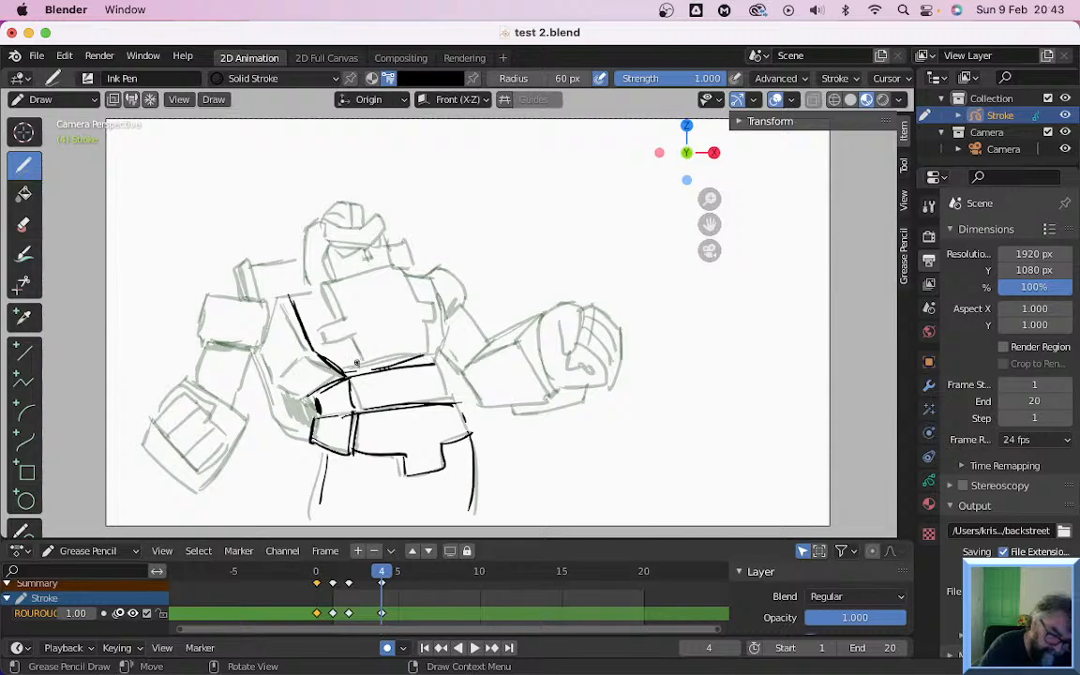
left_click_drag(358, 340, 368, 369)
mouse_move(324, 337)
left_mouse_down()
mouse_move(380, 276)
mouse_move(412, 277)
left_mouse_up()
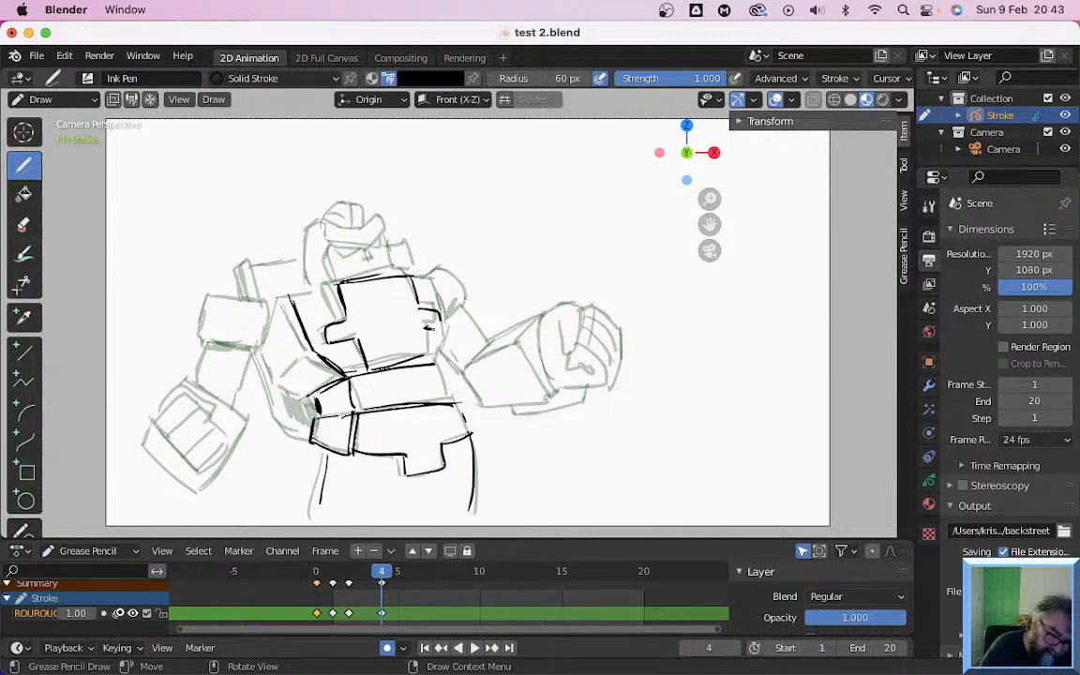
mouse_move(420, 310)
left_mouse_down()
mouse_move(437, 314)
mouse_move(429, 325)
left_mouse_up()
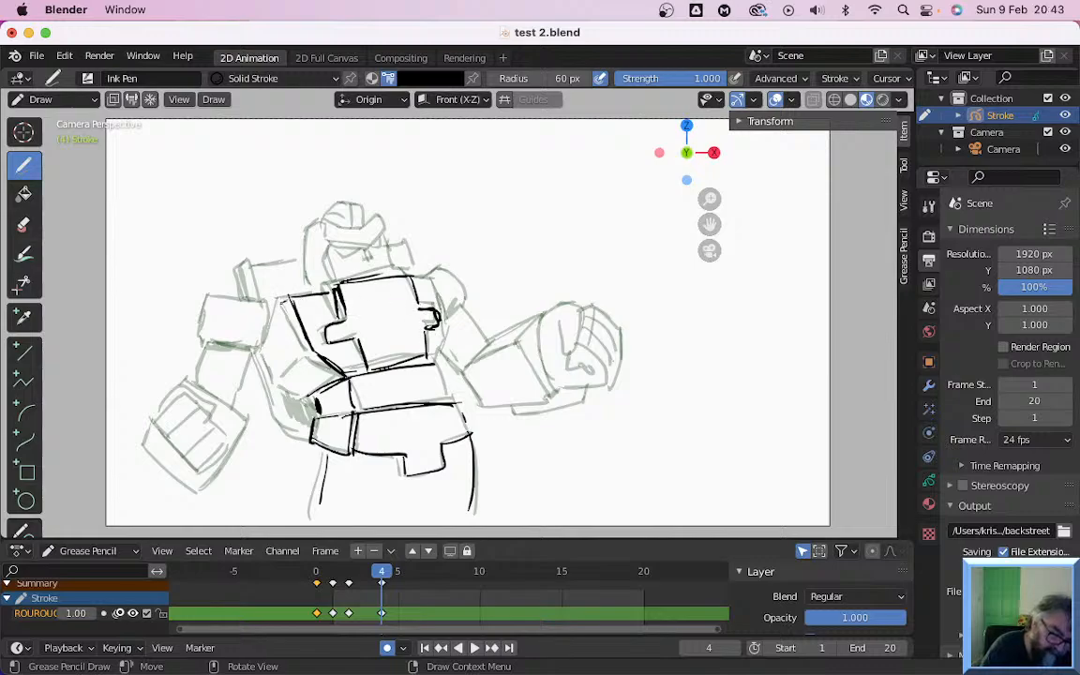
Redraw the left-side shoulder block and upper arm, and the rounded right-side shoulder with its upper arm on frame 4
mouse_move(282, 298)
left_mouse_down()
mouse_move(275, 340)
mouse_move(242, 299)
mouse_move(206, 296)
mouse_move(203, 331)
mouse_move(259, 354)
left_mouse_up()
left_click_drag(275, 309, 268, 345)
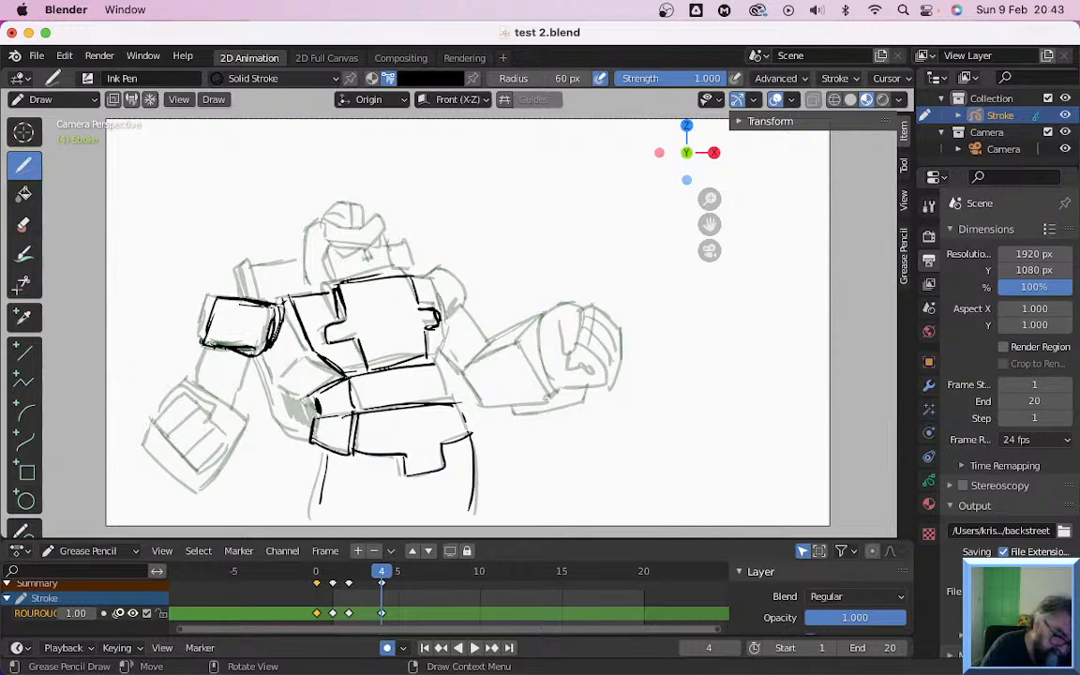
left_click_drag(213, 299, 197, 386)
left_click_drag(246, 355, 229, 405)
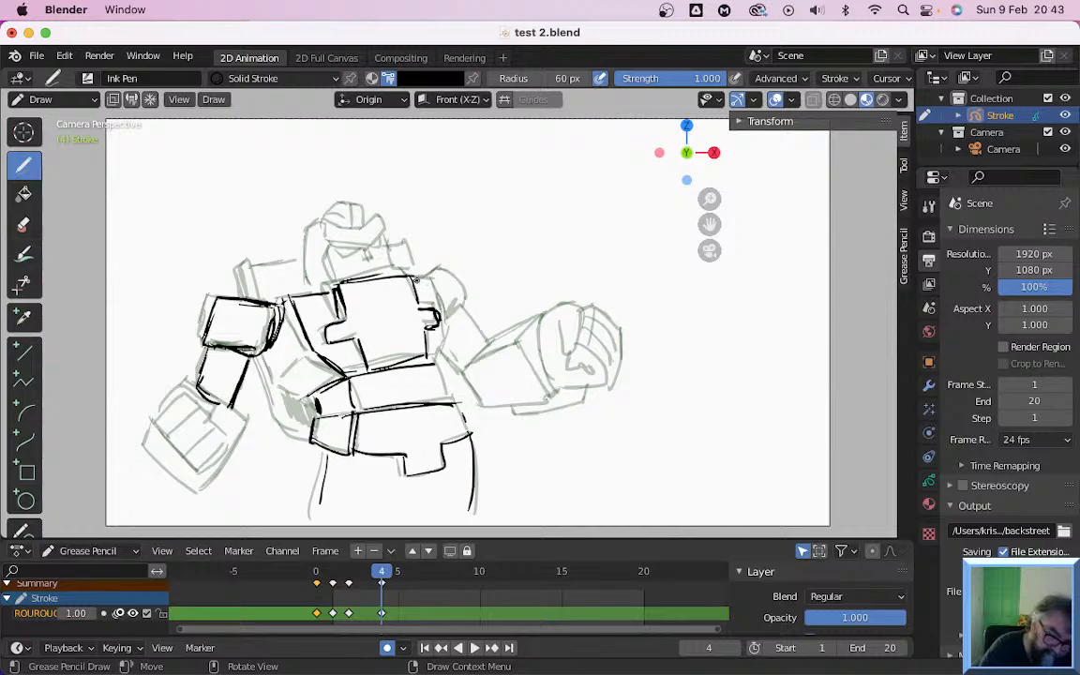
mouse_move(417, 280)
left_mouse_down()
mouse_move(443, 312)
mouse_move(471, 304)
mouse_move(450, 268)
mouse_move(489, 348)
left_mouse_up()
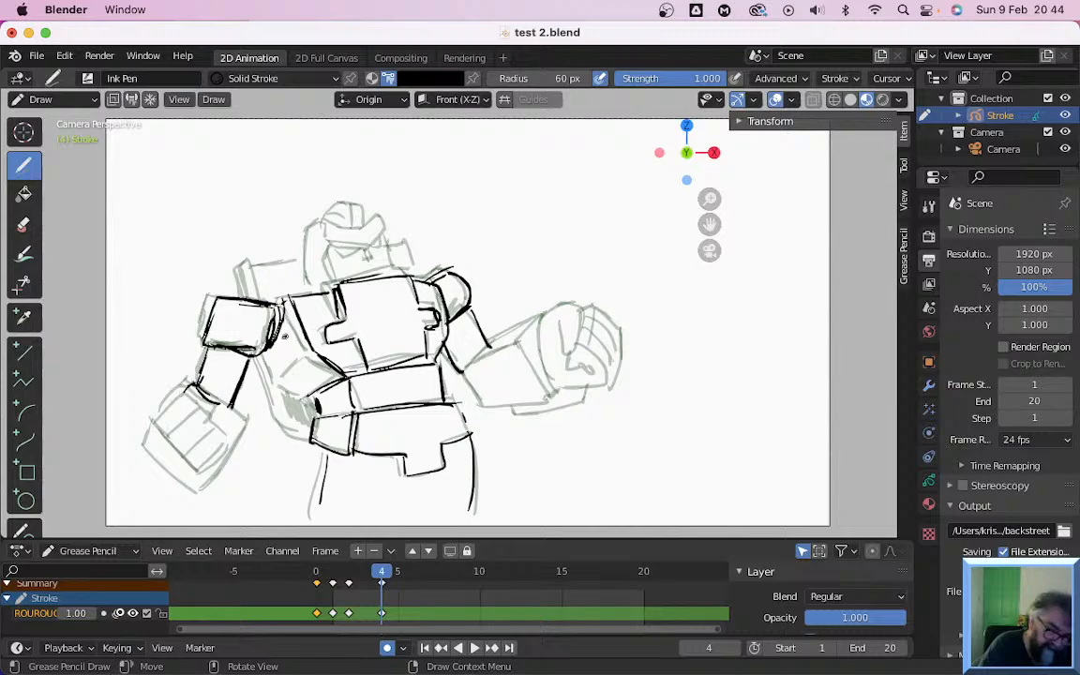
Redraw the curved left-side torso panel with its dark patch on frame 4 and add a second left-side leg line
mouse_move(287, 306)
left_mouse_down()
mouse_move(257, 339)
mouse_move(236, 340)
mouse_move(255, 344)
mouse_move(278, 380)
left_mouse_up()
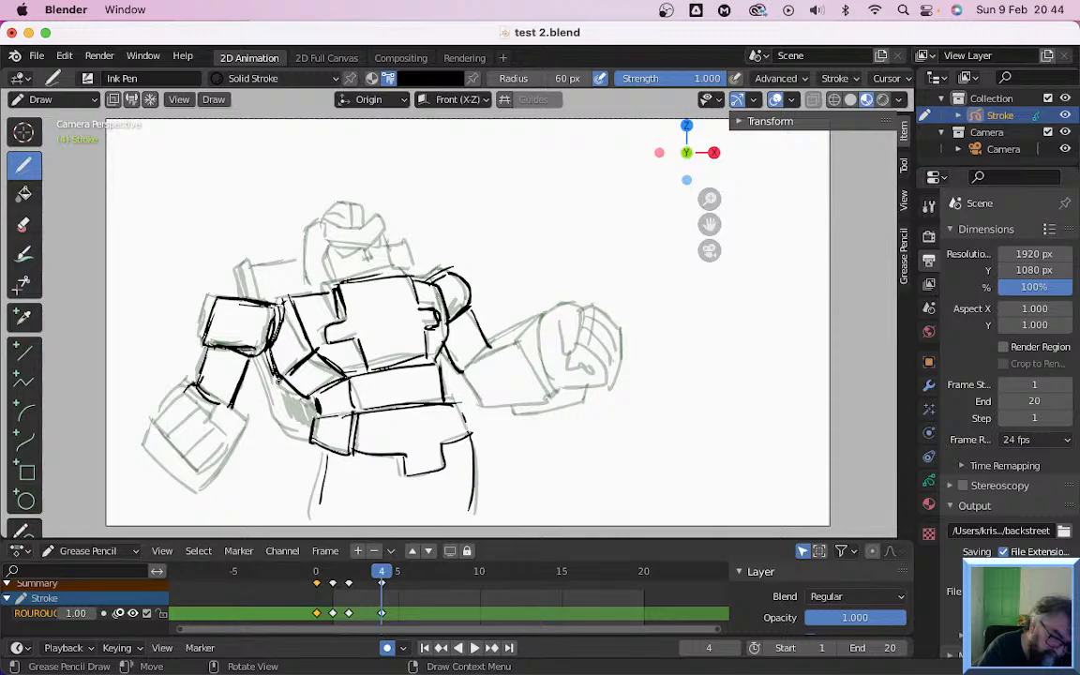
mouse_move(234, 315)
left_mouse_down()
mouse_move(248, 366)
mouse_move(278, 394)
left_mouse_up()
left_click_drag(254, 345, 291, 415)
left_click_drag(321, 451, 313, 513)
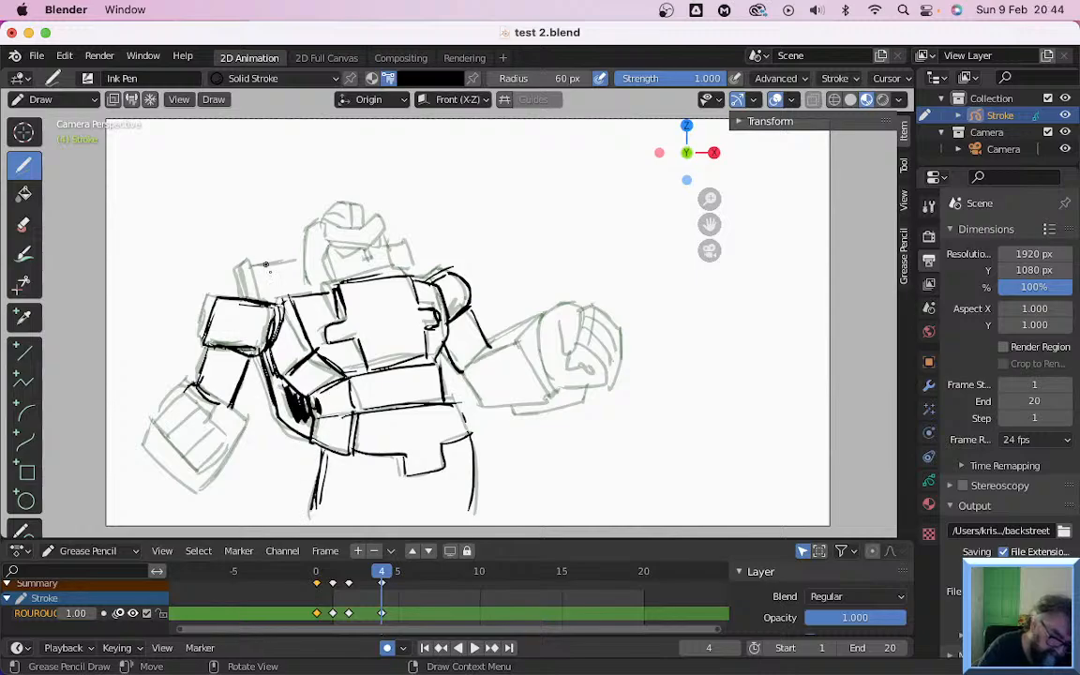
Redraw the block behind the left-side shoulder and the head with its pointed crest and angry face on frame 4
left_click_drag(252, 298, 246, 260)
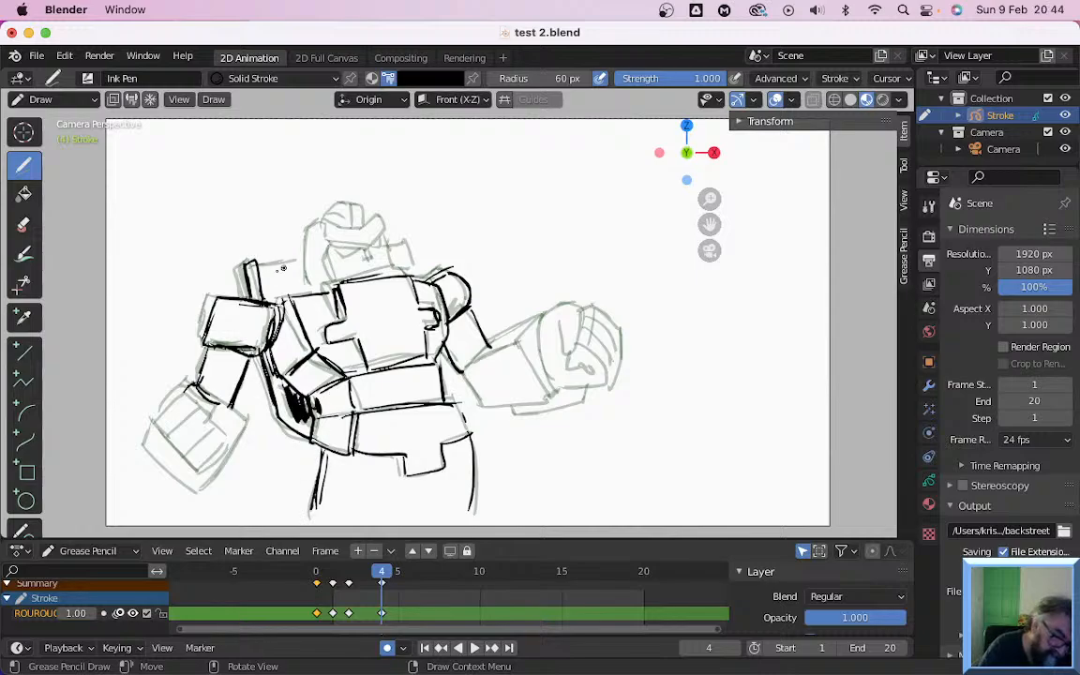
mouse_move(259, 271)
left_mouse_down()
mouse_move(297, 267)
mouse_move(313, 232)
mouse_move(363, 234)
mouse_move(341, 195)
mouse_move(324, 284)
mouse_move(364, 255)
mouse_move(348, 248)
left_mouse_up()
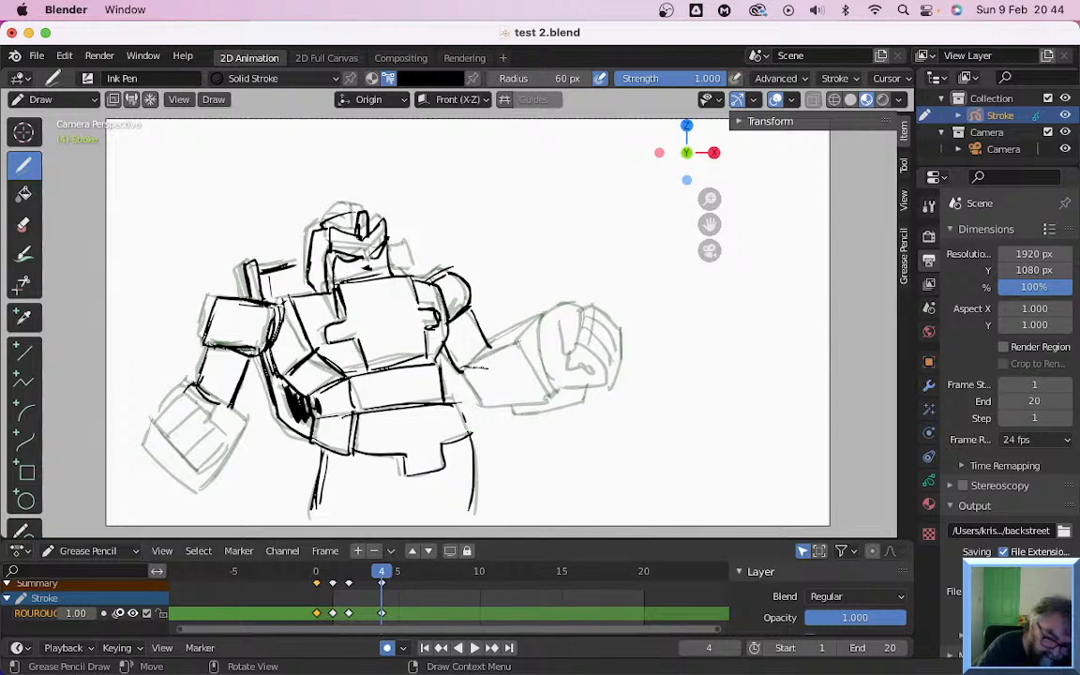
Redraw the right-side forearm on frame 4 as a lowered box with a visible top face
mouse_move(464, 369)
left_mouse_down()
mouse_move(528, 364)
mouse_move(492, 345)
left_mouse_up()
mouse_move(490, 347)
left_mouse_down()
mouse_move(554, 335)
mouse_move(534, 365)
mouse_move(538, 419)
left_mouse_up()
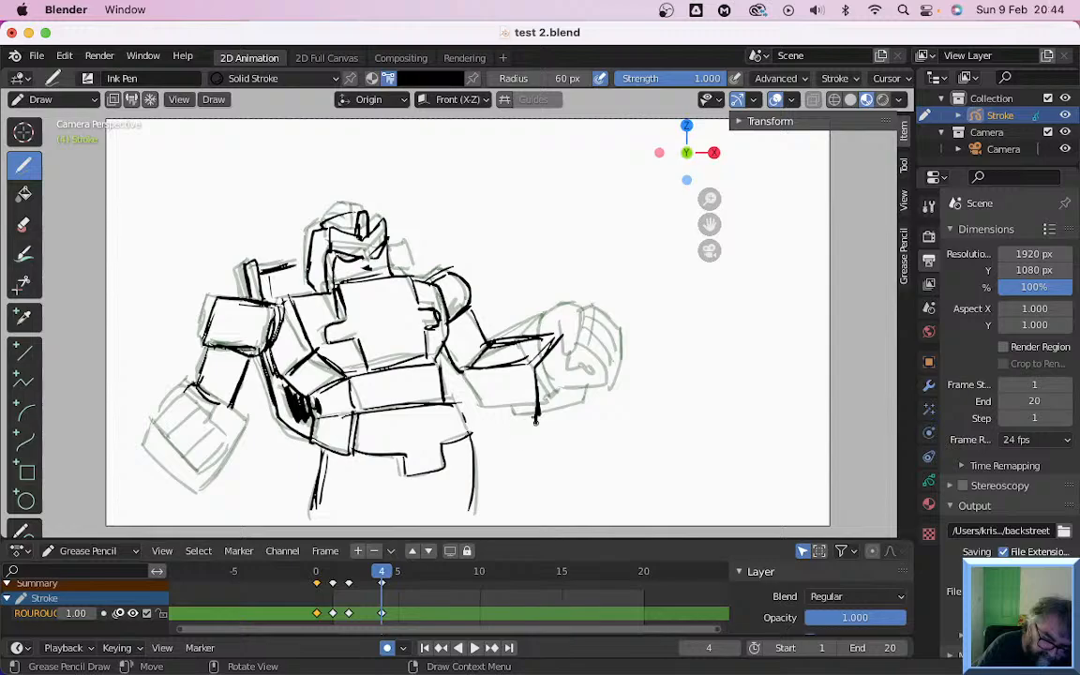
left_click_drag(465, 397, 539, 422)
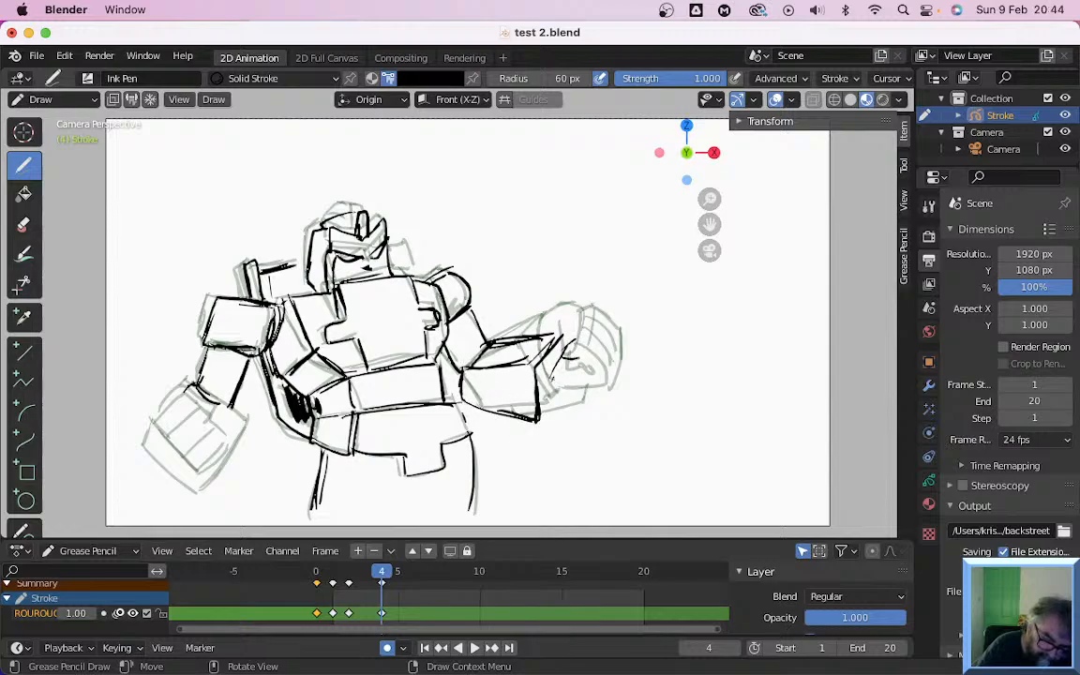
Redraw the right-side fist on frame 4 as a rounded shape with thumb and finger lines
left_click_drag(583, 384, 600, 354)
left_click_drag(570, 342, 614, 339)
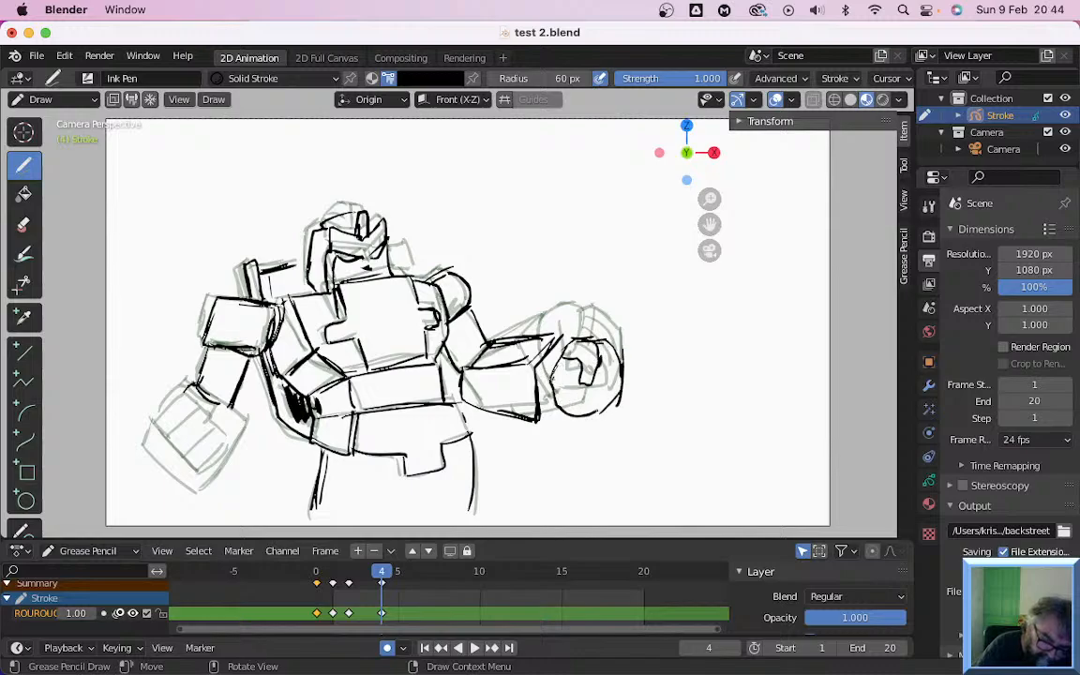
left_click_drag(586, 389, 575, 405)
left_click_drag(587, 387, 610, 410)
left_click_drag(602, 364, 619, 394)
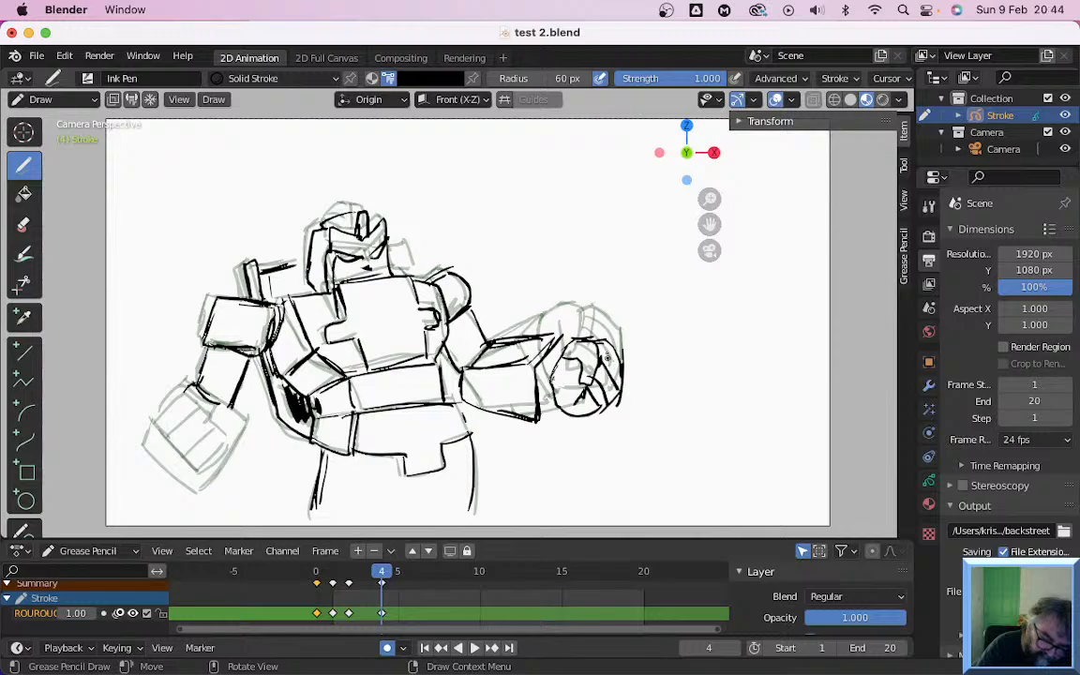
left_click_drag(606, 343, 619, 369)
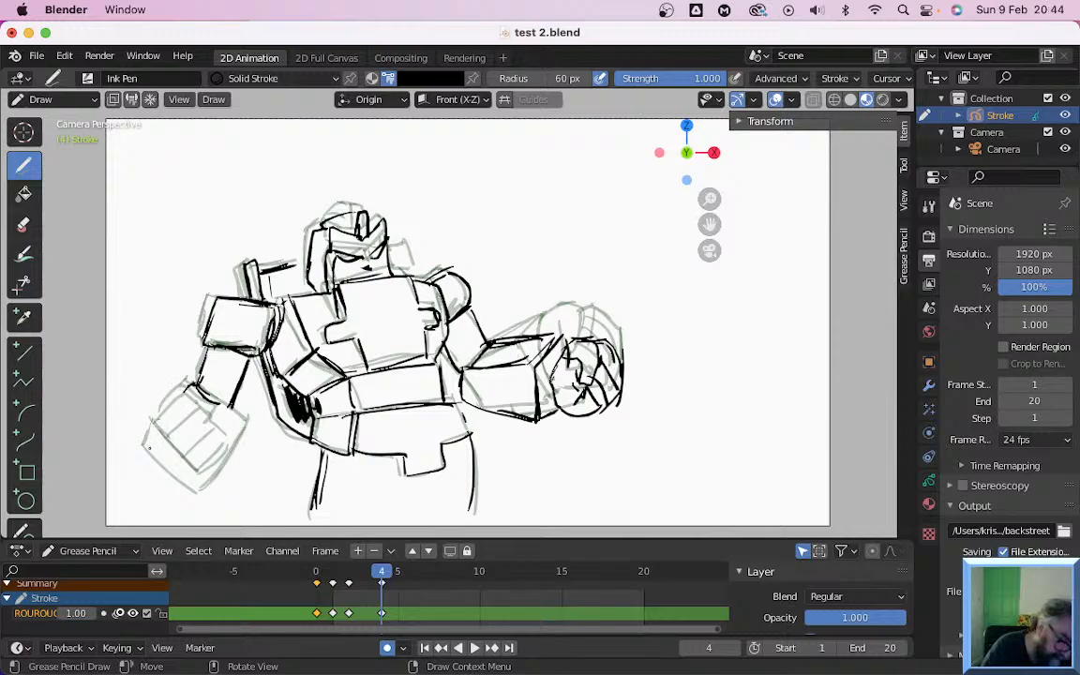
Redraw the left-side fist on frame 4 with a rounded outline and crossing finger divisions
mouse_move(149, 457)
left_mouse_down()
mouse_move(150, 441)
mouse_move(190, 487)
left_mouse_up()
left_click_drag(193, 486, 213, 456)
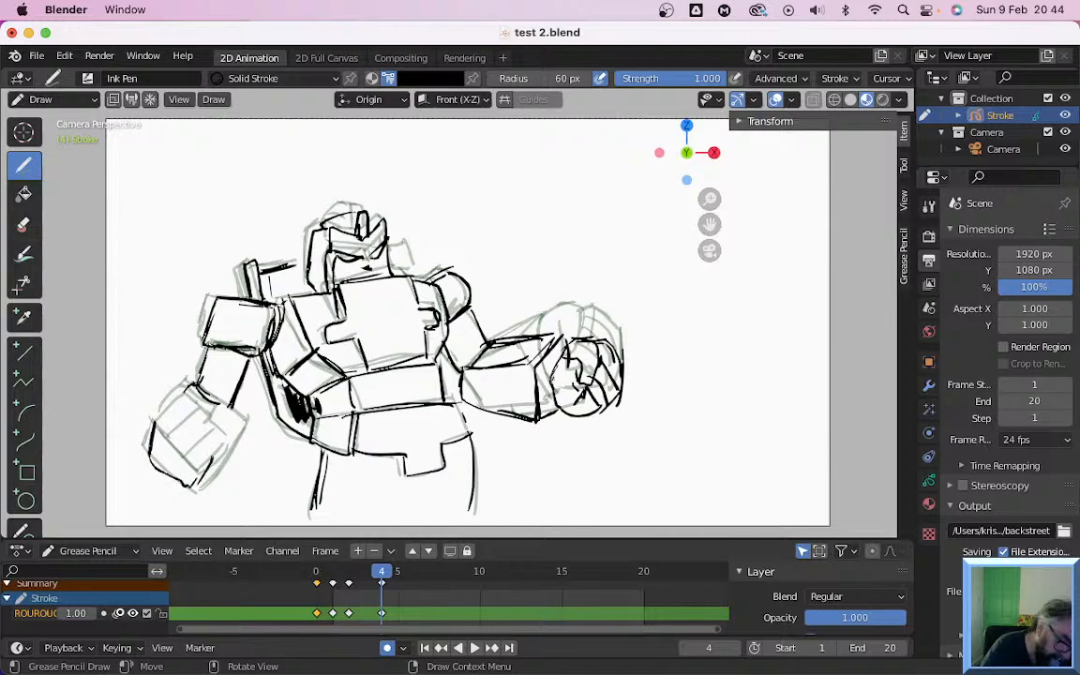
mouse_move(150, 431)
left_mouse_down()
mouse_move(199, 421)
mouse_move(177, 418)
mouse_move(166, 467)
left_mouse_up()
left_click_drag(195, 421, 178, 471)
left_click_drag(163, 430, 212, 457)
left_click_drag(180, 416, 214, 446)
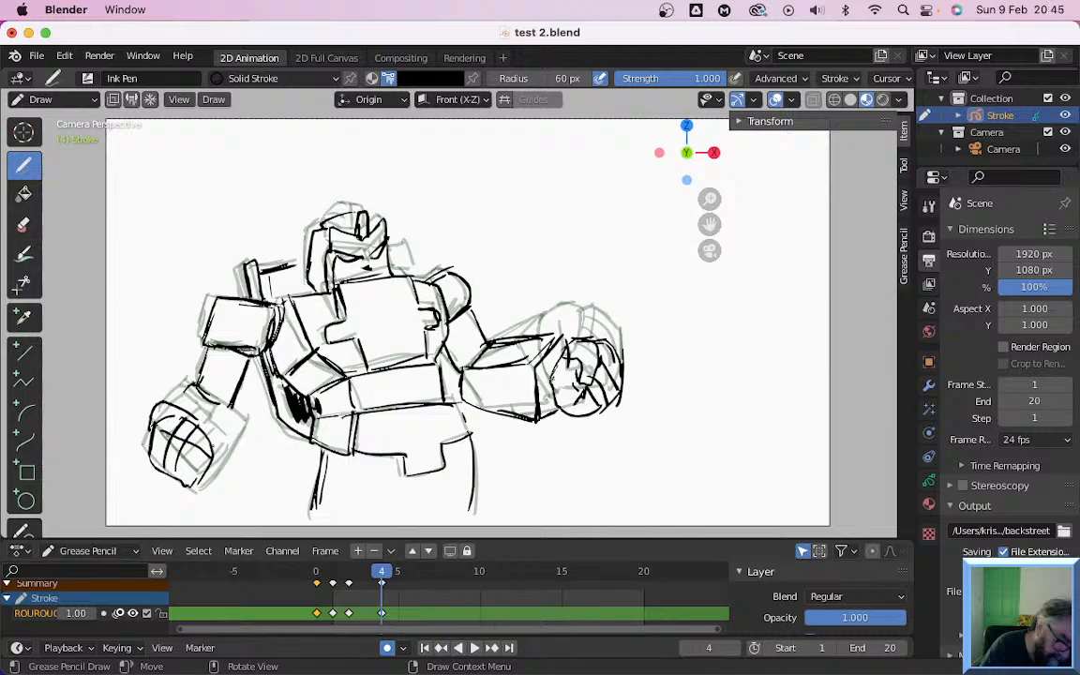
Outline the back of the left-side hand up to the arm and add the block beside the head on frame 4
mouse_move(198, 383)
left_mouse_down()
mouse_move(169, 406)
mouse_move(138, 465)
mouse_move(157, 492)
mouse_move(190, 504)
mouse_move(231, 447)
left_mouse_up()
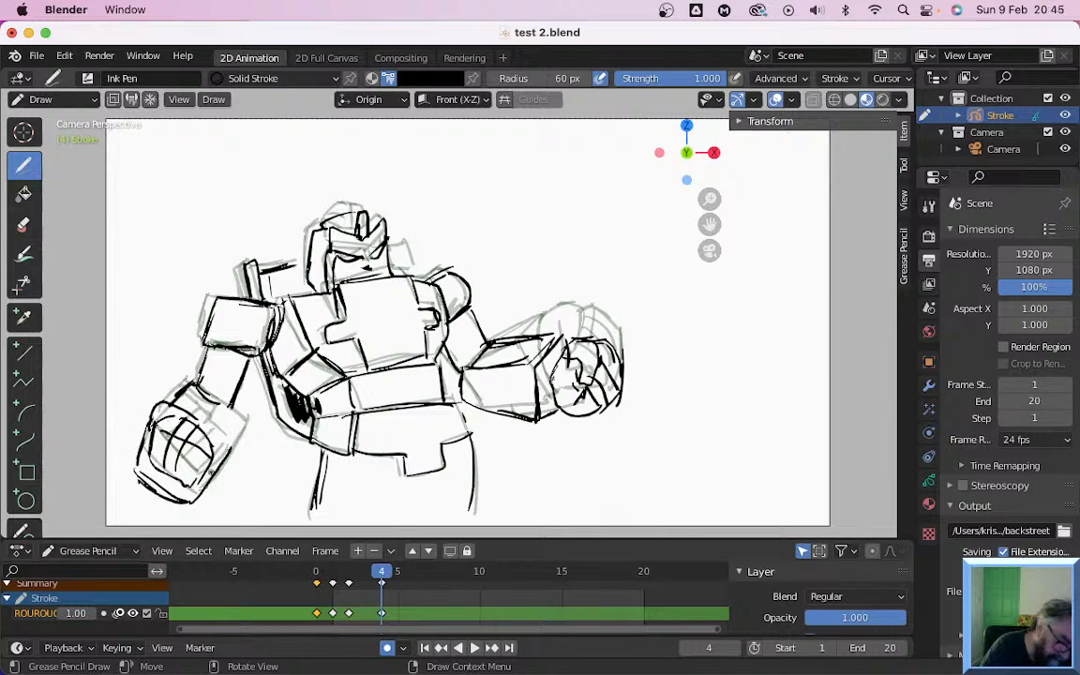
mouse_move(203, 491)
left_mouse_down()
mouse_move(222, 410)
mouse_move(204, 444)
left_mouse_up()
mouse_move(389, 251)
left_mouse_down()
mouse_move(410, 277)
mouse_move(453, 268)
left_mouse_up()
left_click_drag(193, 380, 171, 399)
left_click_drag(191, 396, 232, 463)
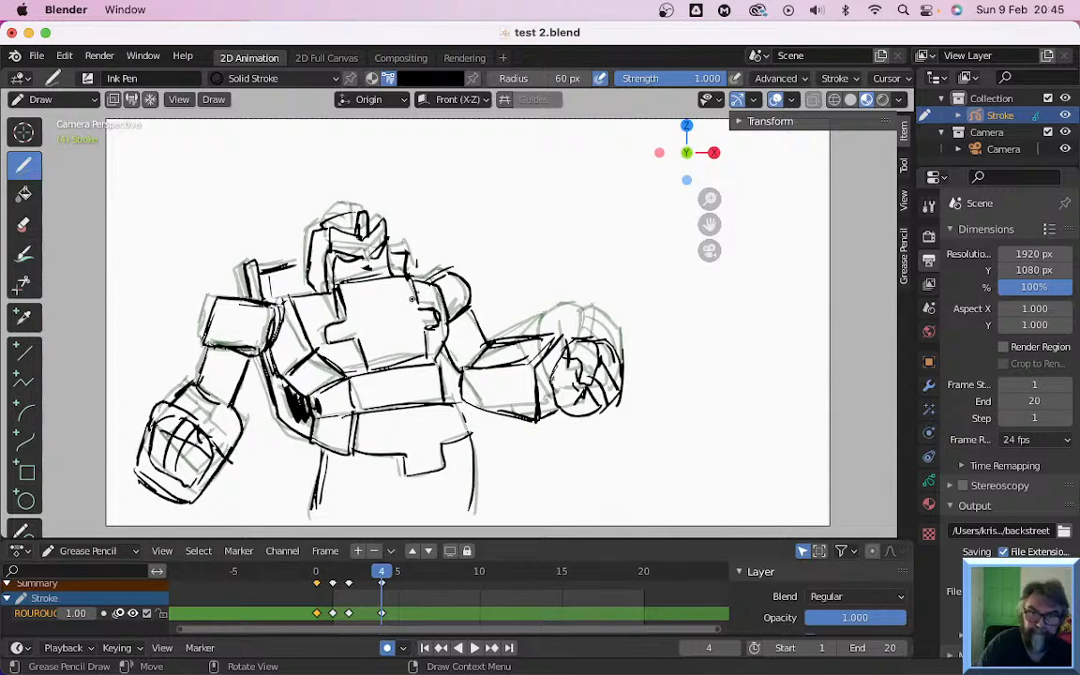
Thicken the left-side fist's outer edges and the right-side forearm's wrist lines on frame 4
mouse_move(192, 409)
left_mouse_down()
mouse_move(180, 447)
mouse_move(208, 475)
left_mouse_up()
left_click_drag(149, 436, 142, 465)
mouse_move(146, 437)
left_mouse_down()
mouse_move(139, 483)
mouse_move(164, 485)
left_mouse_up()
left_click_drag(552, 371, 548, 401)
left_click_drag(550, 380, 541, 411)
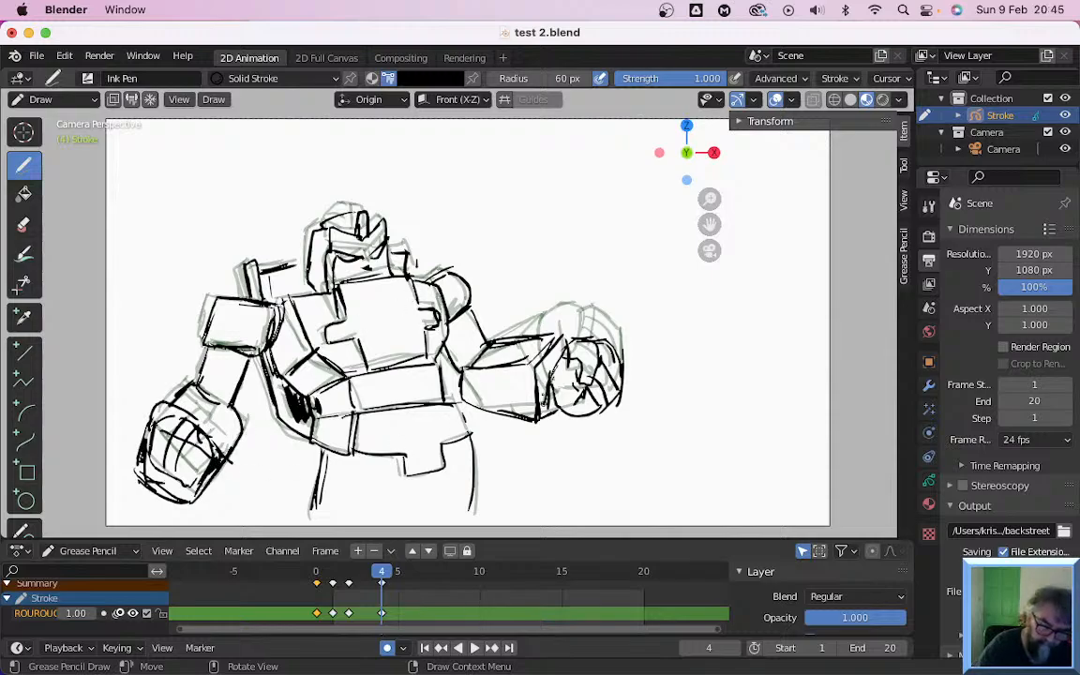
left_click_drag(490, 333, 487, 366)
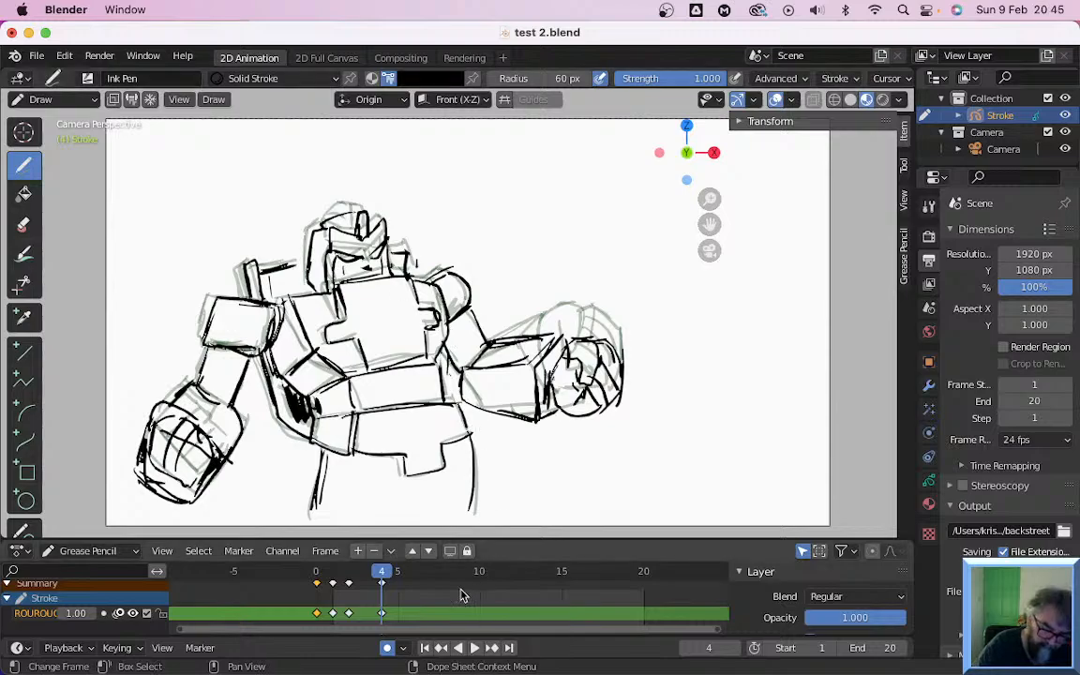
Go to frame 5 and redraw the robot's belt with its side block, the pelvis flap and the outer leg lines
mouse_move(396, 574)
left_mouse_down()
mouse_move(338, 576)
mouse_move(392, 577)
left_mouse_up()
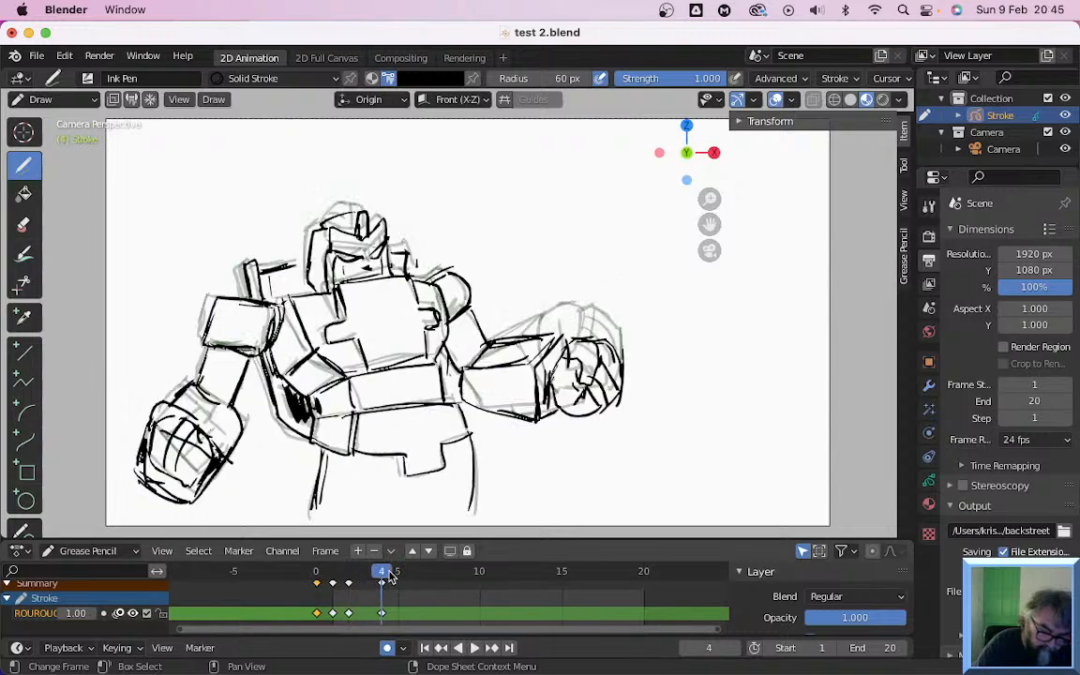
left_click(398, 573)
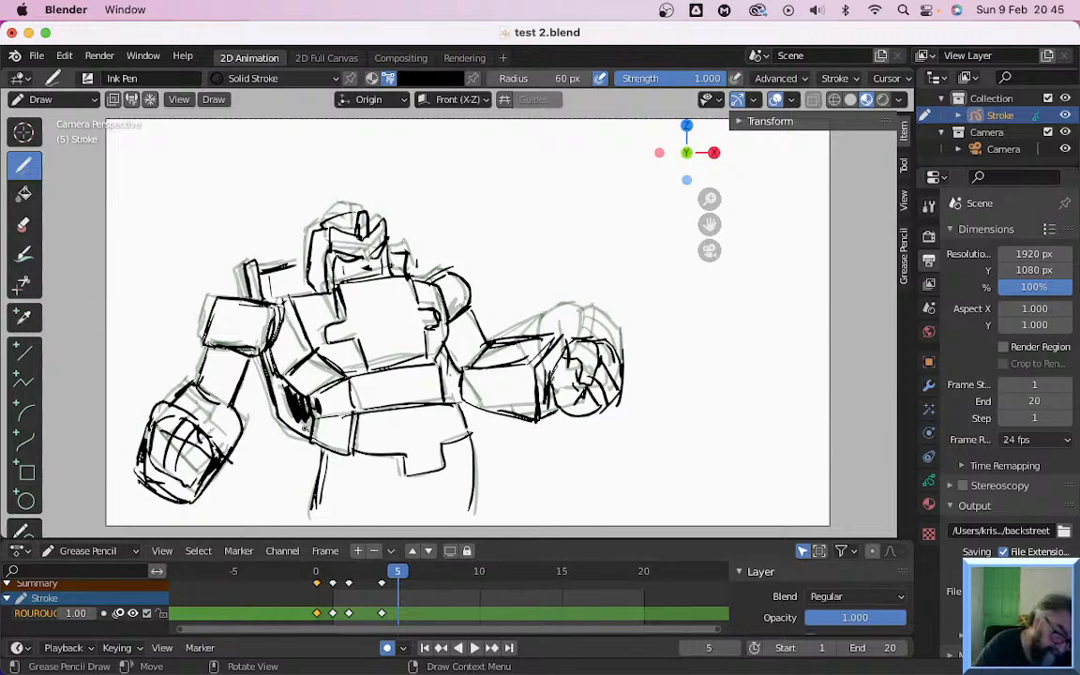
mouse_move(289, 374)
left_mouse_down()
mouse_move(314, 444)
mouse_move(347, 464)
mouse_move(355, 435)
left_mouse_up()
mouse_move(323, 421)
left_mouse_down()
mouse_move(355, 435)
mouse_move(463, 422)
left_mouse_up()
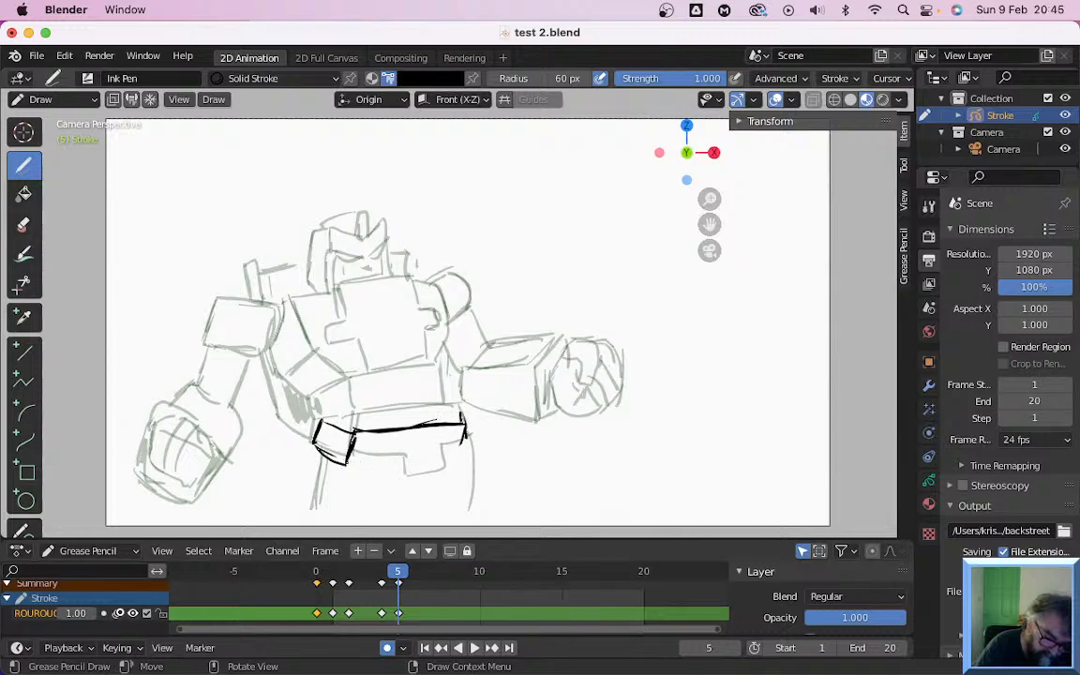
left_click_drag(348, 460, 429, 474)
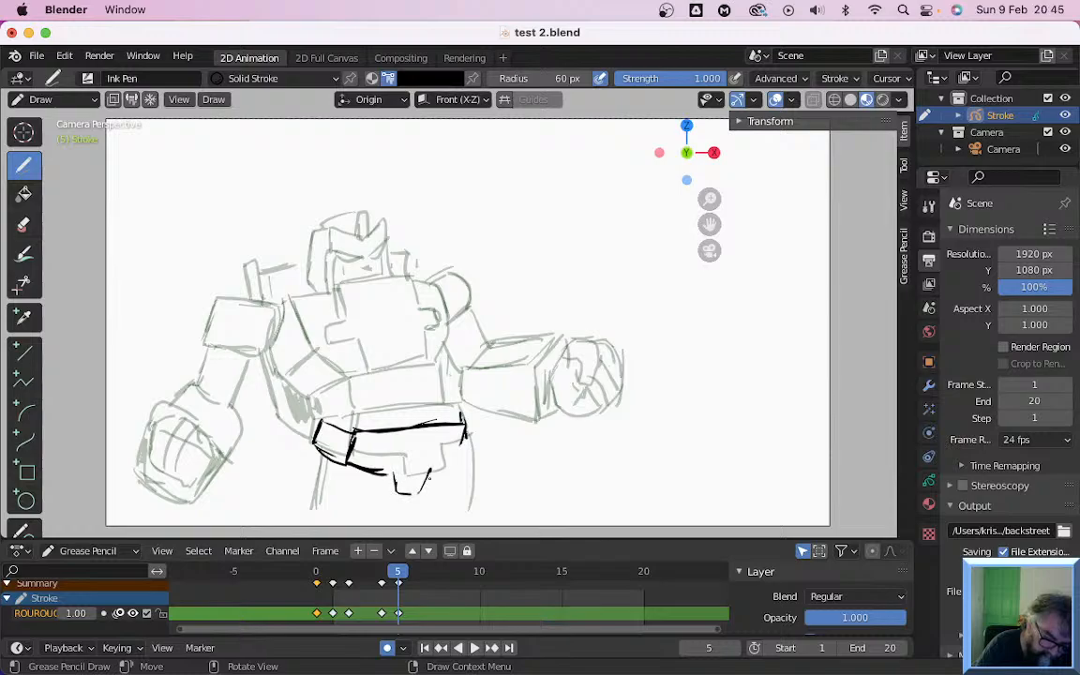
left_click_drag(316, 460, 298, 519)
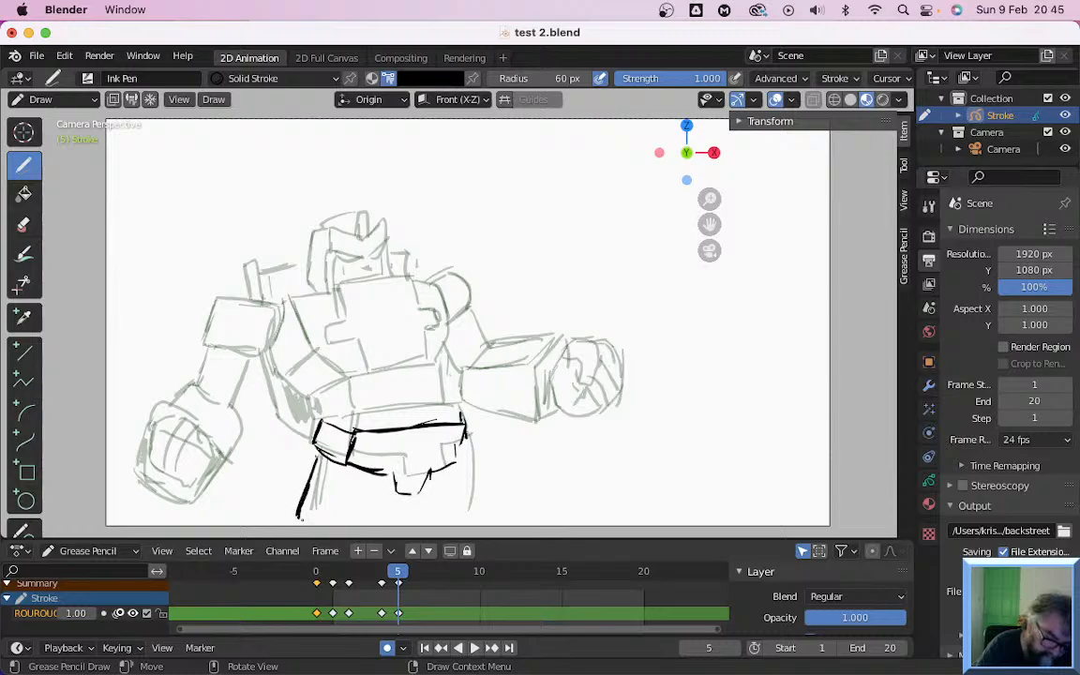
left_click_drag(457, 448, 463, 511)
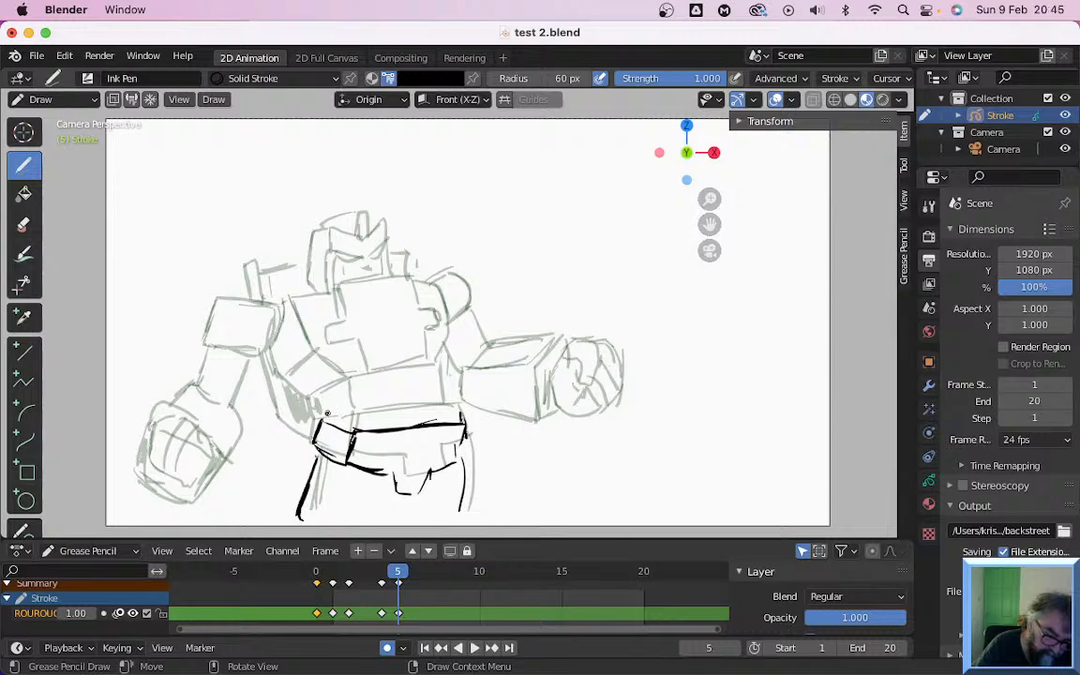
Draw the side of the waist and the torso outline with the notched chest plate on frame 5
mouse_move(325, 417)
left_mouse_down()
mouse_move(330, 395)
mouse_move(357, 394)
mouse_move(314, 361)
mouse_move(353, 360)
left_mouse_up()
left_click_drag(349, 363, 356, 399)
left_click_drag(354, 432, 359, 409)
left_click_drag(353, 300, 350, 360)
mouse_move(352, 298)
left_mouse_down()
mouse_move(354, 337)
mouse_move(375, 292)
mouse_move(444, 296)
mouse_move(379, 319)
mouse_move(404, 363)
mouse_move(448, 363)
mouse_move(451, 326)
mouse_move(463, 330)
mouse_move(488, 303)
mouse_move(460, 421)
left_mouse_up()
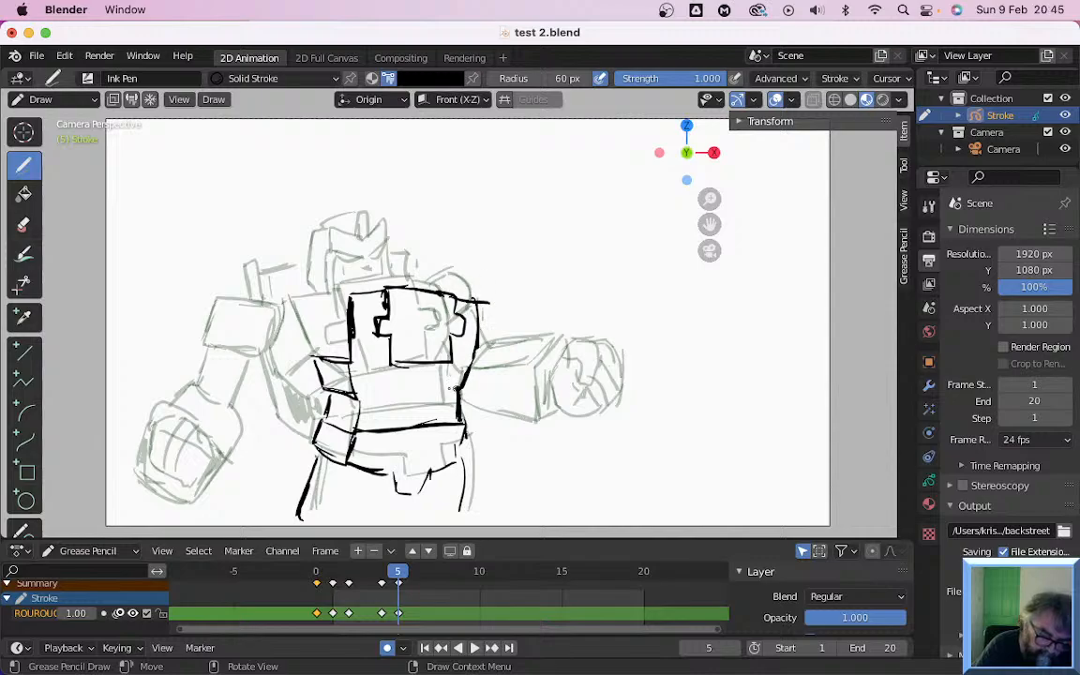
Add the line across the waist and extend the chest plate down to a closed lower edge on frame 5
left_click_drag(359, 396, 460, 389)
mouse_move(398, 364)
left_mouse_down()
mouse_move(404, 377)
mouse_move(391, 384)
left_mouse_up()
left_click_drag(383, 321, 391, 385)
left_click_drag(392, 384, 443, 387)
left_click_drag(451, 338, 446, 386)
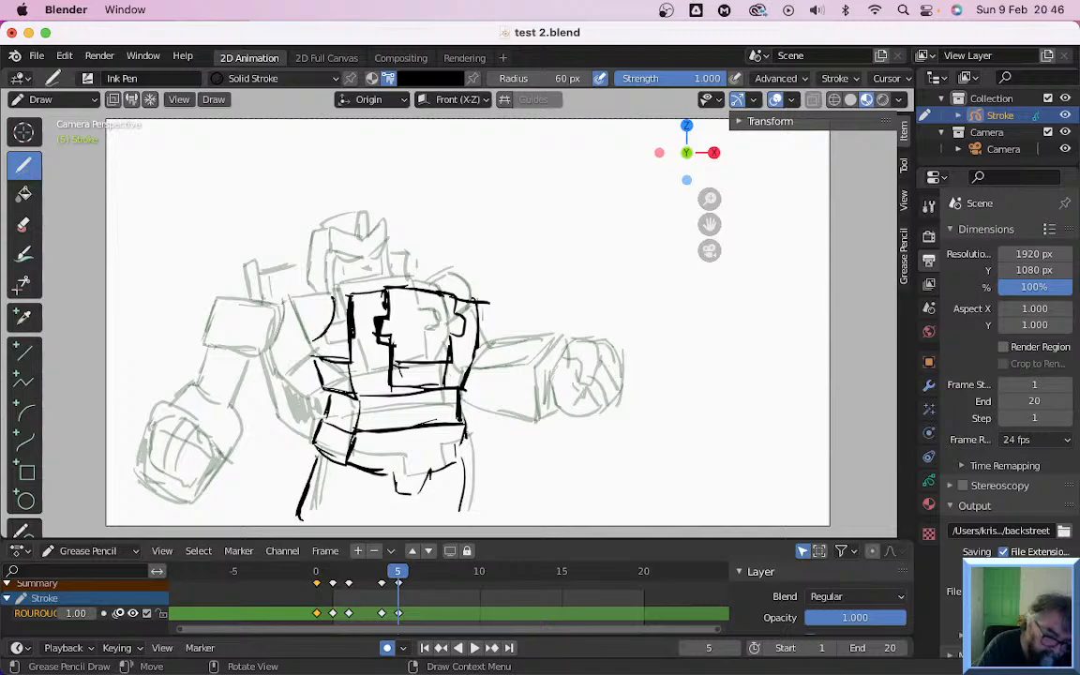
Draw the left-side shoulder block, upper arm and forearm reaching down to the fist on frame 5
mouse_move(318, 334)
left_mouse_down()
mouse_move(299, 283)
mouse_move(278, 278)
mouse_move(257, 311)
mouse_move(277, 334)
mouse_move(310, 340)
mouse_move(231, 364)
left_mouse_up()
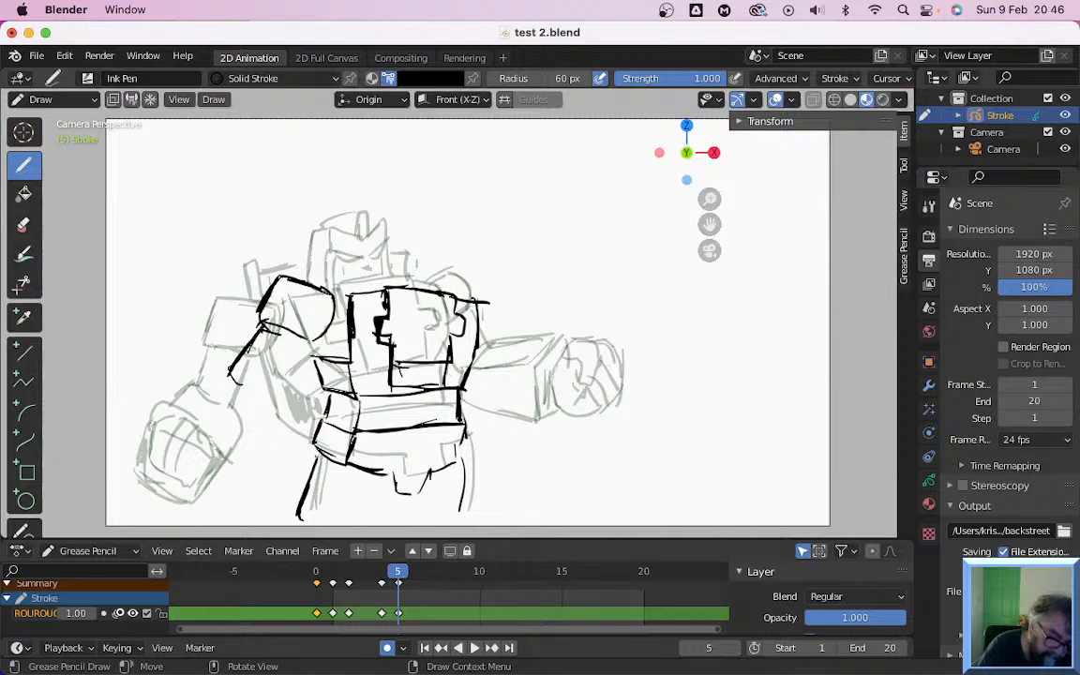
mouse_move(312, 324)
left_mouse_down()
mouse_move(267, 392)
mouse_move(208, 387)
mouse_move(159, 424)
mouse_move(221, 462)
left_mouse_up()
left_click_drag(261, 395, 231, 461)
mouse_move(239, 356)
left_mouse_down()
mouse_move(225, 394)
mouse_move(138, 469)
mouse_move(143, 489)
mouse_move(157, 431)
left_mouse_up()
Draw the left-side fist on frame 5 with a rounded outline and crossing finger lines
mouse_move(144, 485)
left_mouse_down()
mouse_move(160, 496)
mouse_move(208, 467)
mouse_move(154, 437)
mouse_move(184, 475)
left_mouse_up()
left_click_drag(154, 436, 177, 457)
mouse_move(163, 425)
left_mouse_down()
mouse_move(182, 450)
mouse_move(165, 442)
left_mouse_up()
mouse_move(164, 499)
left_mouse_down()
mouse_move(184, 460)
mouse_move(206, 460)
left_mouse_up()
mouse_move(184, 449)
left_mouse_down()
mouse_move(208, 467)
mouse_move(201, 498)
left_mouse_up()
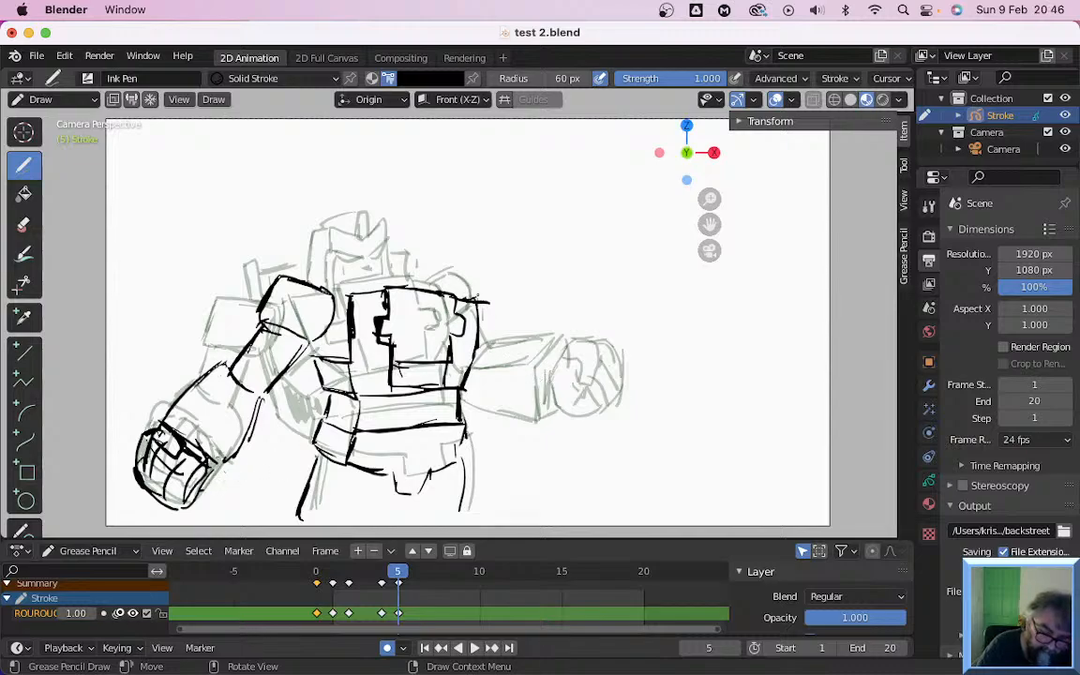
Draw the right-side shoulder, upper arm and lowered forearm with a shaded inner edge on frame 5
mouse_move(487, 293)
left_mouse_down()
mouse_move(499, 334)
mouse_move(482, 382)
mouse_move(528, 429)
left_mouse_up()
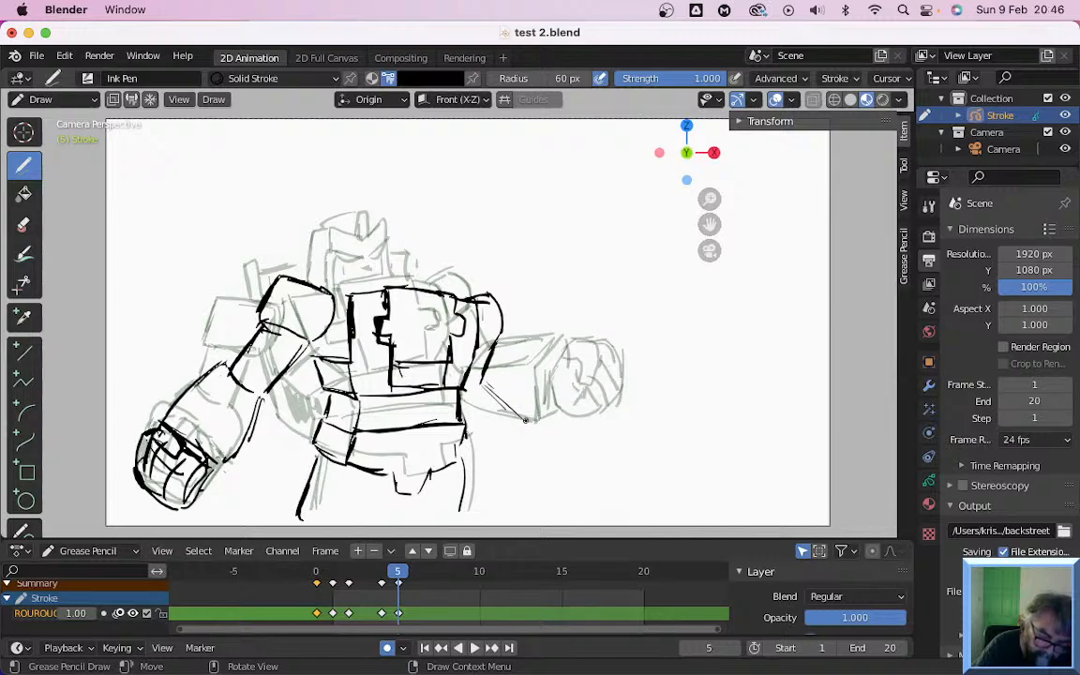
mouse_move(463, 414)
left_mouse_down()
mouse_move(483, 447)
mouse_move(490, 380)
mouse_move(534, 428)
left_mouse_up()
mouse_move(490, 380)
left_mouse_down()
mouse_move(464, 390)
mouse_move(500, 450)
mouse_move(489, 478)
mouse_move(474, 434)
mouse_move(495, 456)
left_mouse_up()
mouse_move(455, 422)
left_mouse_down()
mouse_move(449, 441)
mouse_move(475, 452)
left_mouse_up()
Draw the right-side hand on frame 5 as a rounded fist with thumb and finger lines
mouse_move(489, 465)
left_mouse_down()
mouse_move(527, 497)
mouse_move(552, 499)
mouse_move(576, 445)
mouse_move(531, 425)
mouse_move(551, 450)
mouse_move(547, 428)
left_mouse_up()
key("super+z")
left_click_drag(523, 442, 543, 425)
mouse_move(533, 472)
left_mouse_down()
mouse_move(553, 461)
mouse_move(546, 426)
left_mouse_up()
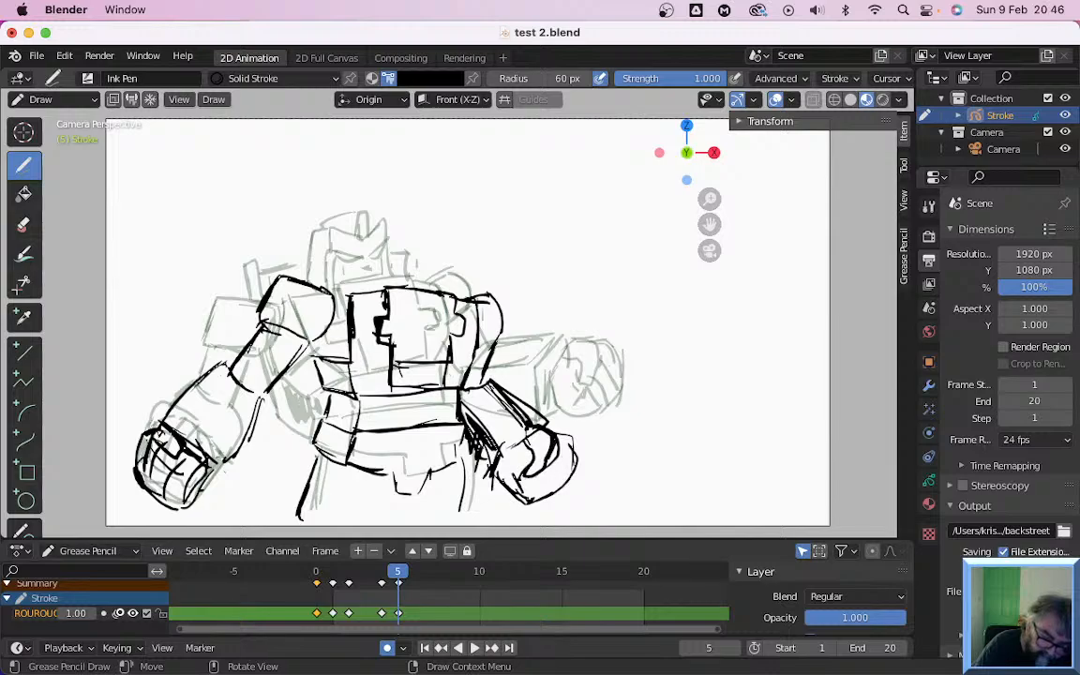
mouse_move(548, 467)
left_mouse_down()
mouse_move(563, 485)
mouse_move(575, 462)
left_mouse_up()
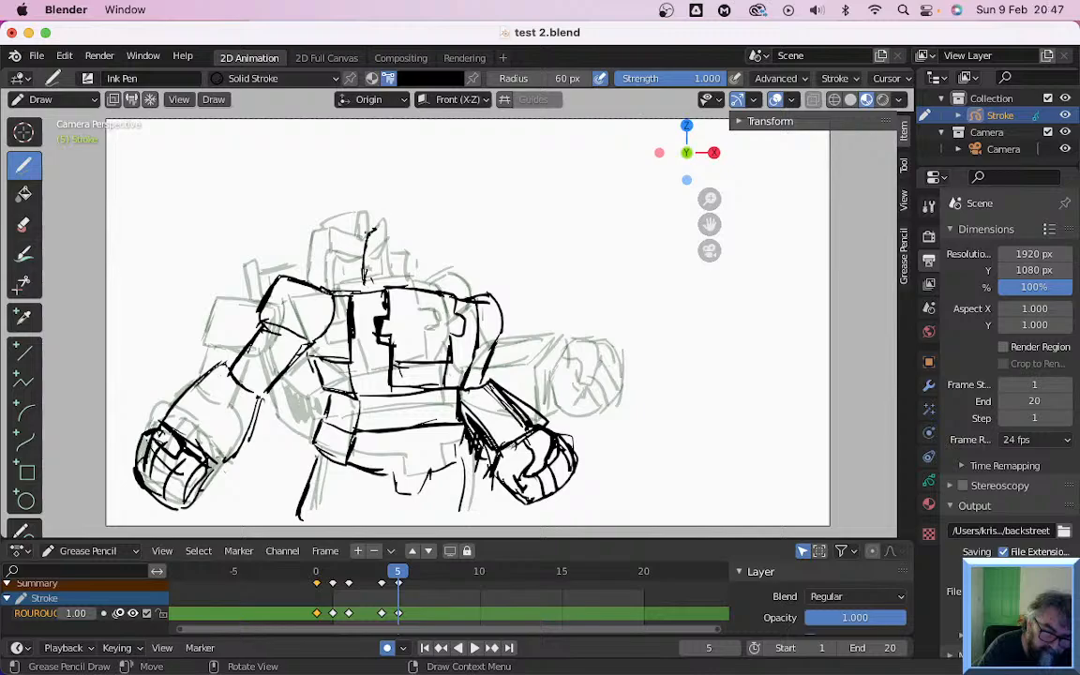
Draw the head on frame 5 turned to the right, with helmet, brow crest, eyes, nose and mouth
mouse_move(364, 285)
left_mouse_down()
mouse_move(368, 233)
mouse_move(388, 219)
mouse_move(424, 236)
mouse_move(421, 252)
left_mouse_up()
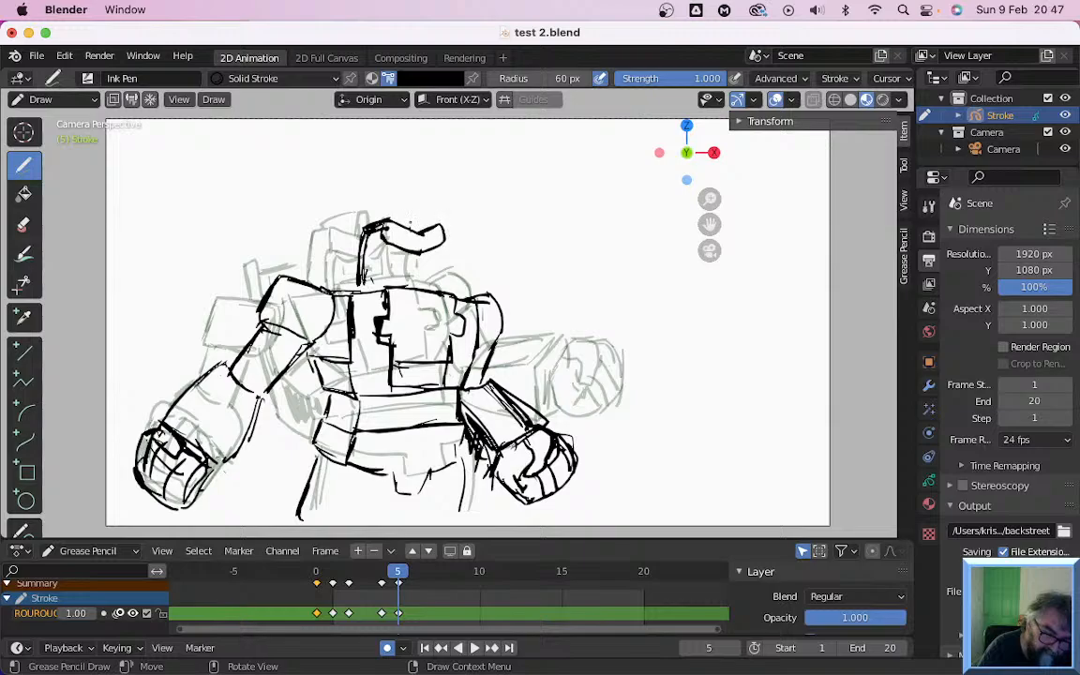
mouse_move(417, 205)
left_mouse_down()
mouse_move(421, 229)
mouse_move(413, 207)
left_mouse_up()
left_click_drag(384, 251, 388, 286)
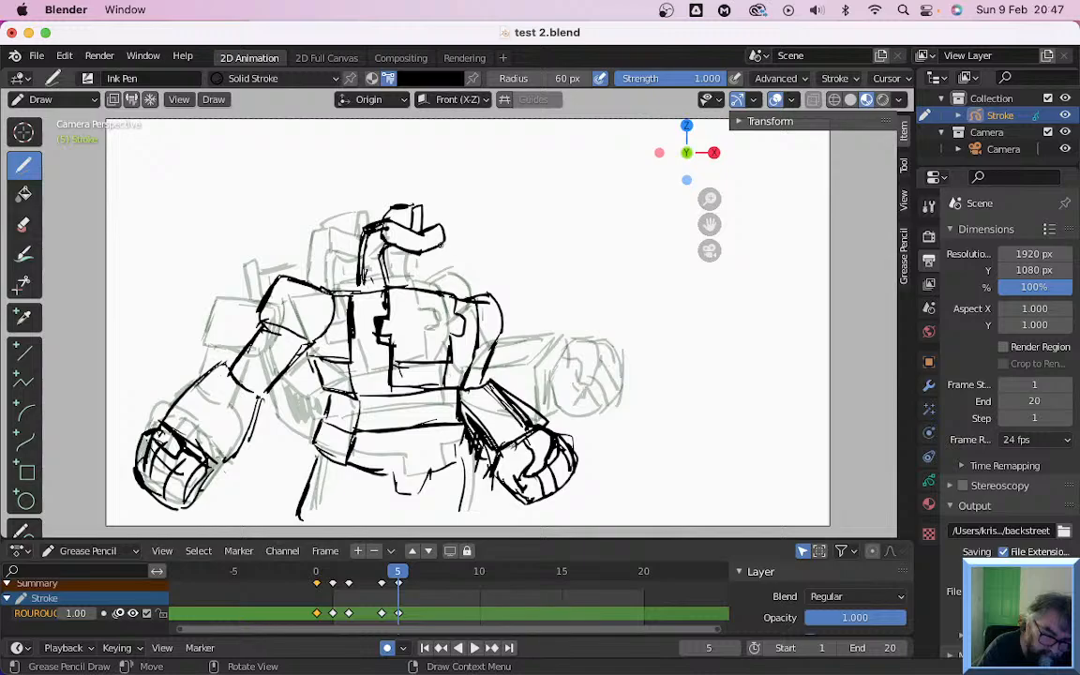
mouse_move(441, 246)
left_mouse_down()
mouse_move(439, 282)
mouse_move(414, 261)
left_mouse_up()
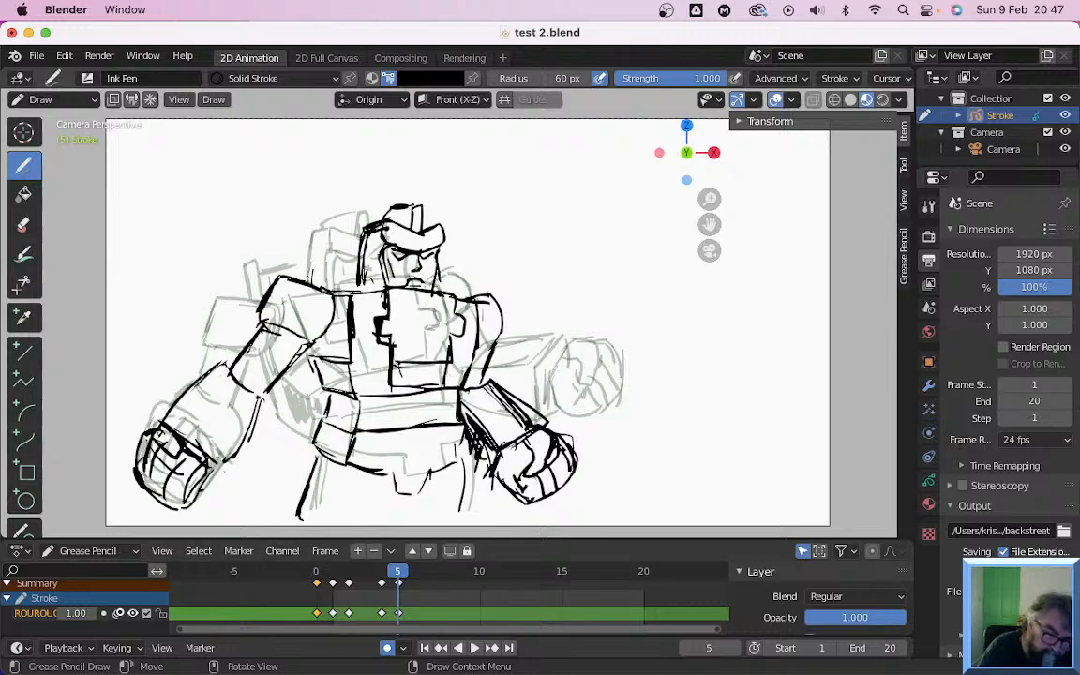
Add the blocks on both sides of the head and shade the area behind the left-side waist on frame 5
left_click_drag(316, 225, 312, 282)
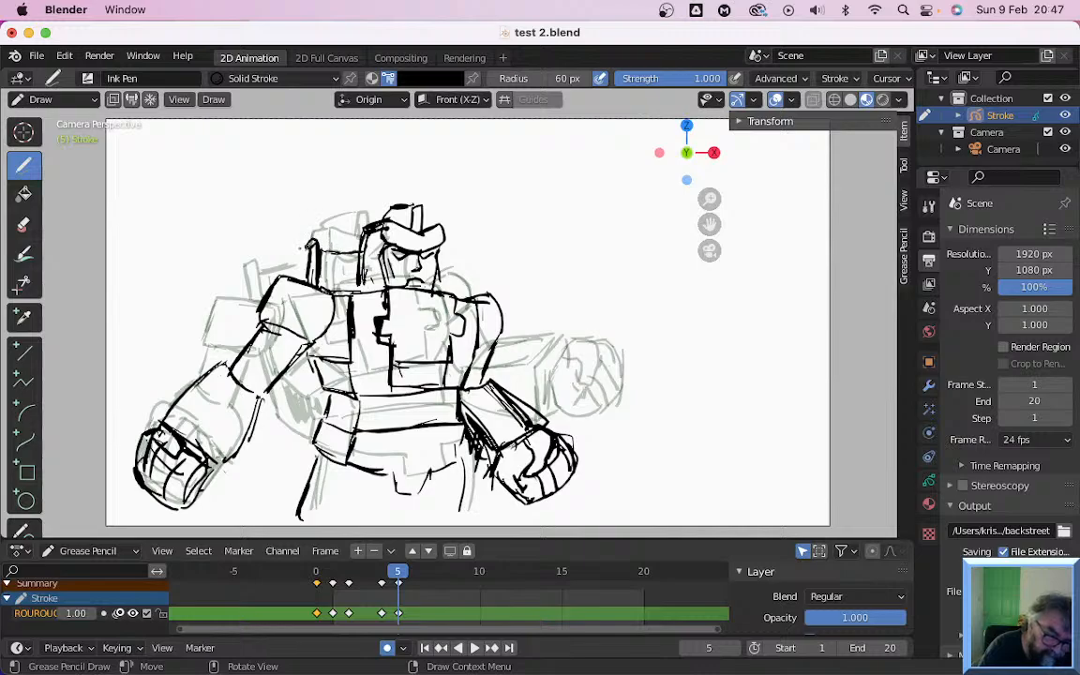
left_click_drag(294, 356, 290, 399)
left_click_drag(282, 354, 272, 387)
mouse_move(280, 325)
left_mouse_down()
mouse_move(276, 364)
mouse_move(287, 375)
left_mouse_up()
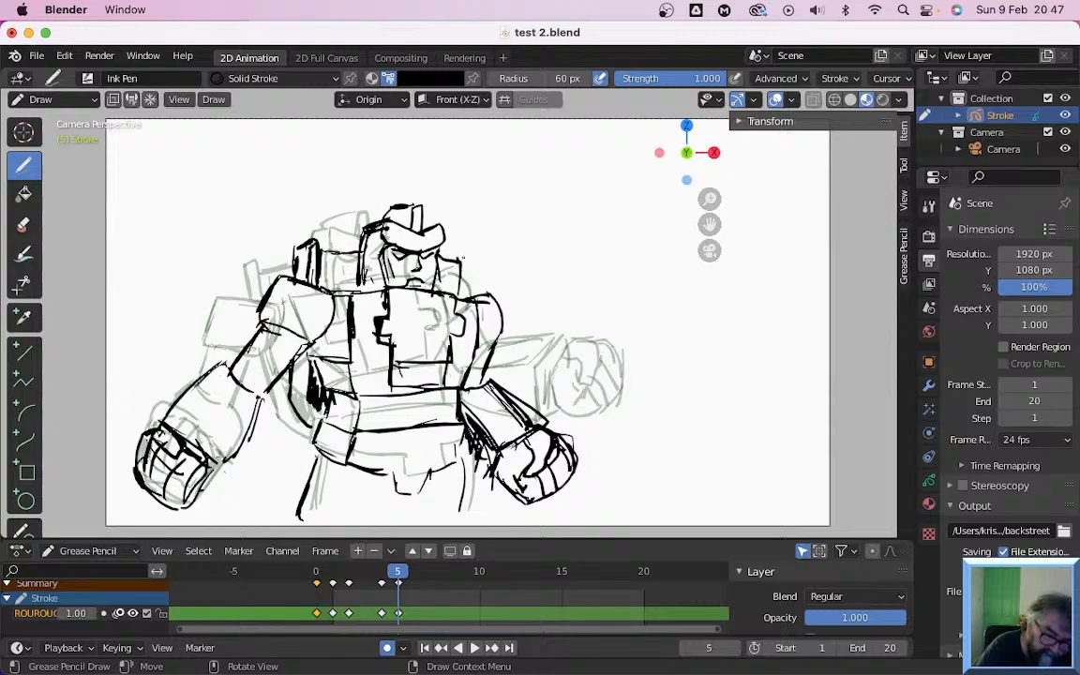
left_click_drag(458, 256, 474, 309)
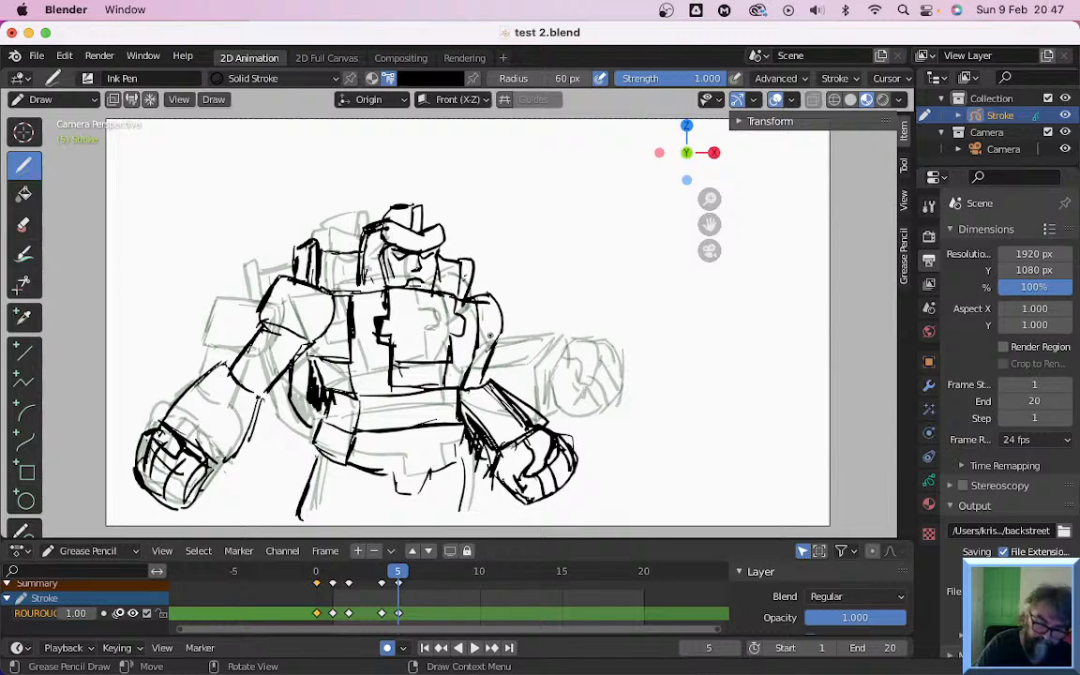
Go to frame 6 and redraw the belt with its side block, the pelvis flap and the outer leg lines
left_click(414, 574)
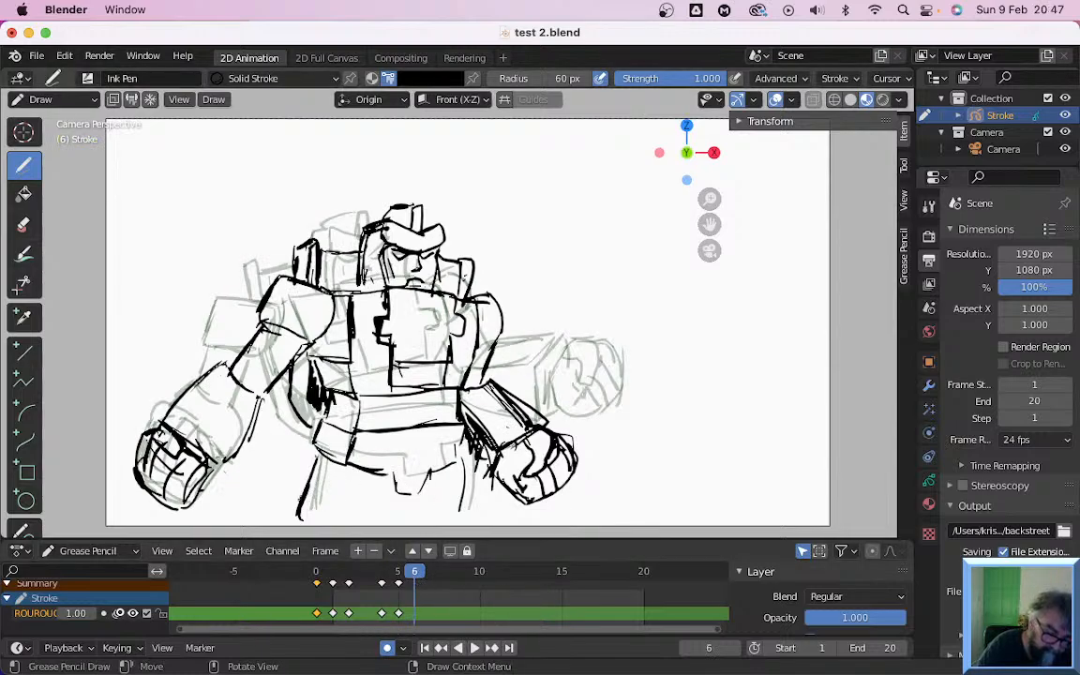
left_click_drag(312, 464, 297, 515)
mouse_move(316, 450)
left_mouse_down()
mouse_move(339, 473)
mouse_move(319, 426)
mouse_move(353, 440)
mouse_move(437, 441)
left_mouse_up()
left_click_drag(354, 446, 466, 432)
left_click_drag(347, 473, 466, 463)
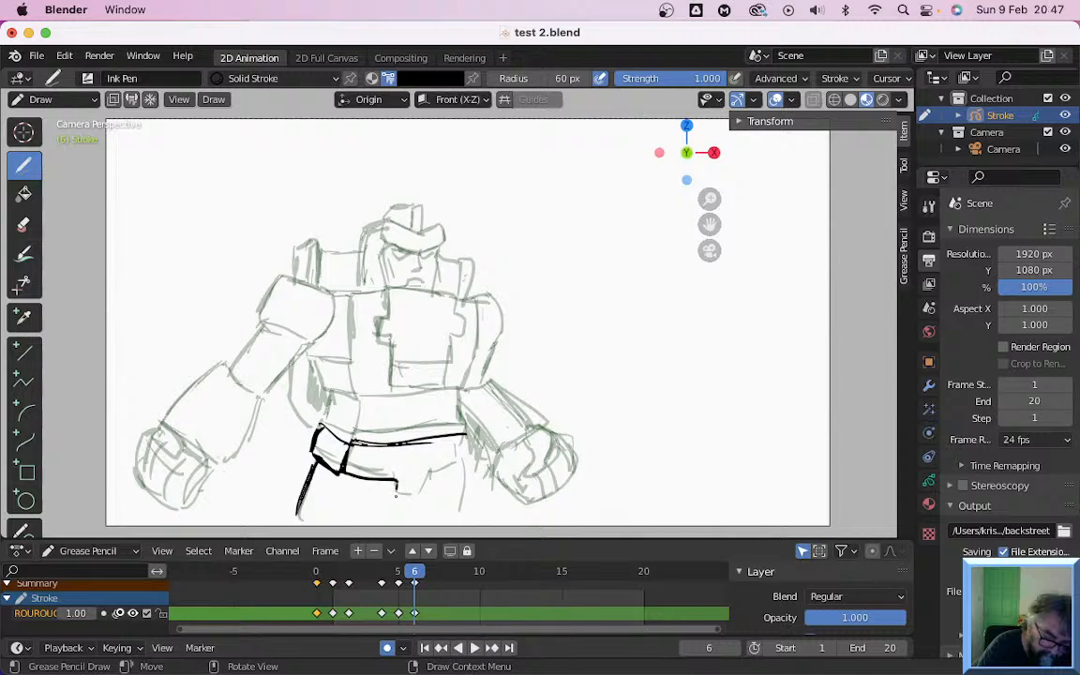
mouse_move(394, 473)
left_mouse_down()
mouse_move(396, 500)
mouse_move(428, 476)
mouse_move(454, 525)
left_mouse_up()
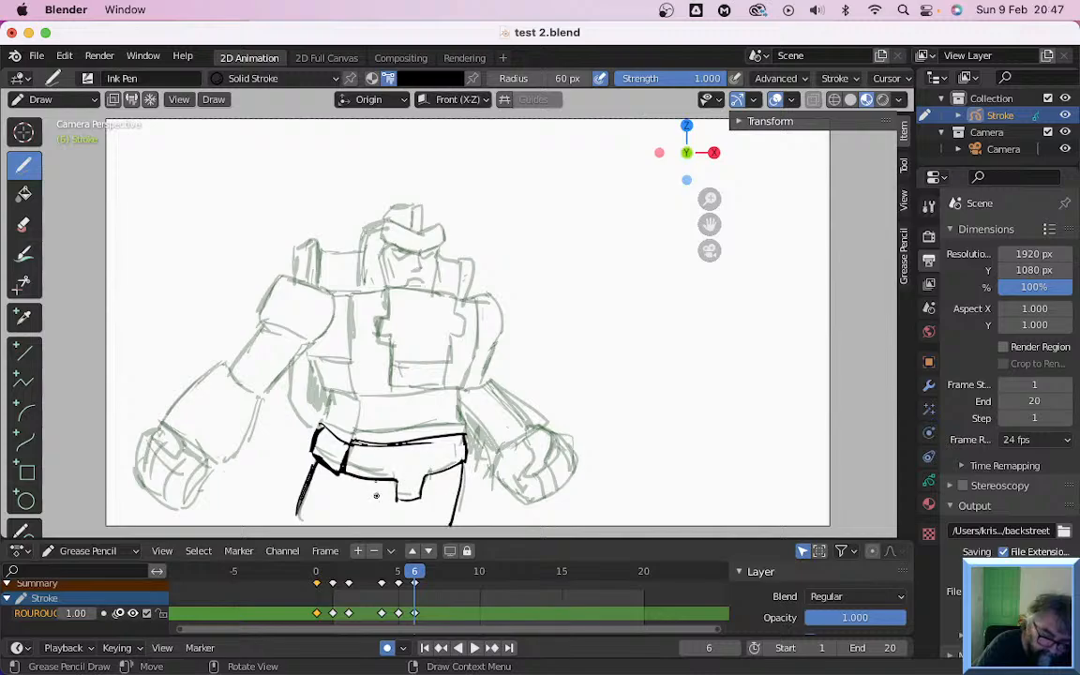
Draw the waist, torso outline and notched chest plate on frame 6
mouse_move(327, 386)
left_mouse_down()
mouse_move(331, 418)
mouse_move(354, 406)
left_mouse_up()
mouse_move(316, 366)
left_mouse_down()
mouse_move(326, 394)
mouse_move(362, 382)
mouse_move(365, 300)
mouse_move(489, 309)
mouse_move(493, 356)
mouse_move(457, 432)
left_mouse_up()
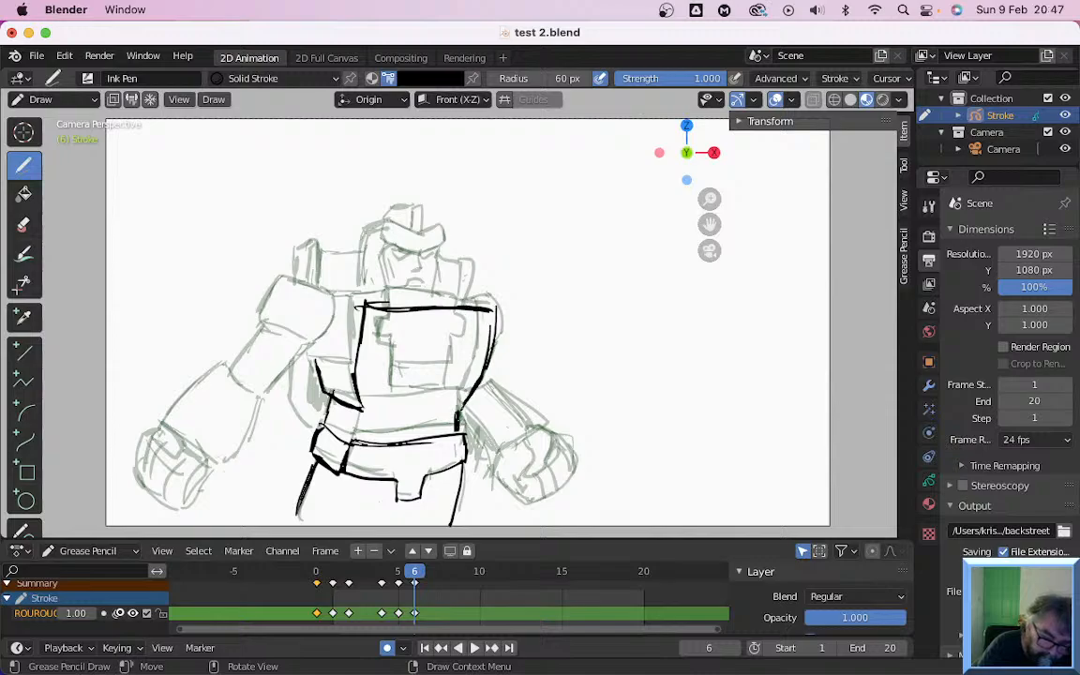
left_click_drag(362, 409, 454, 401)
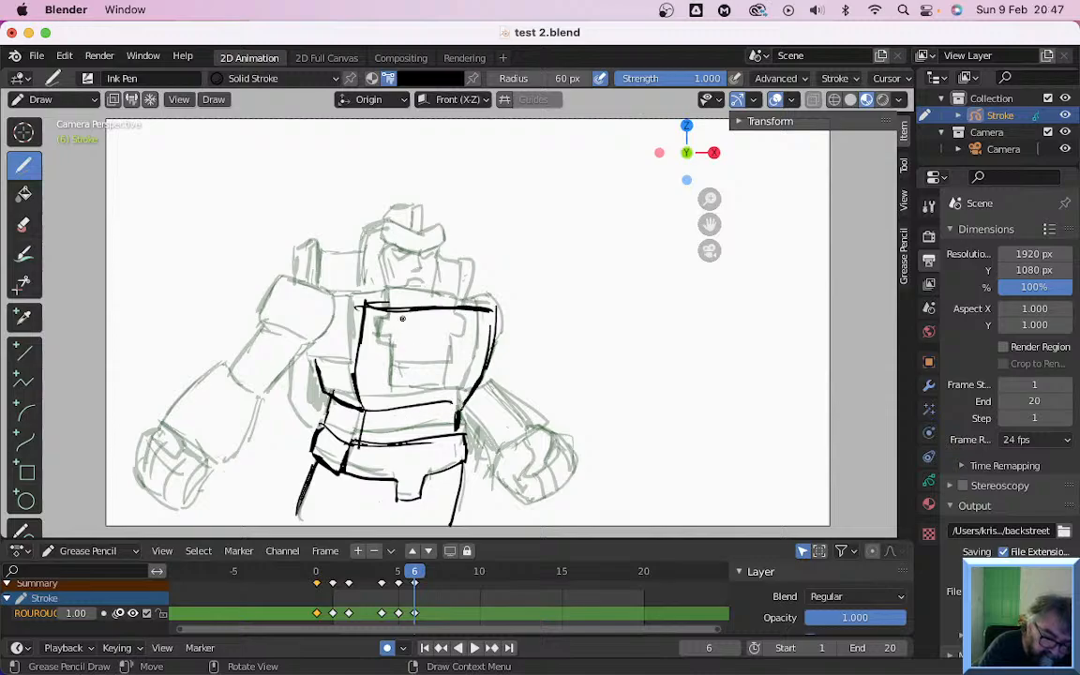
left_click_drag(378, 351, 398, 351)
left_click_drag(398, 357, 392, 410)
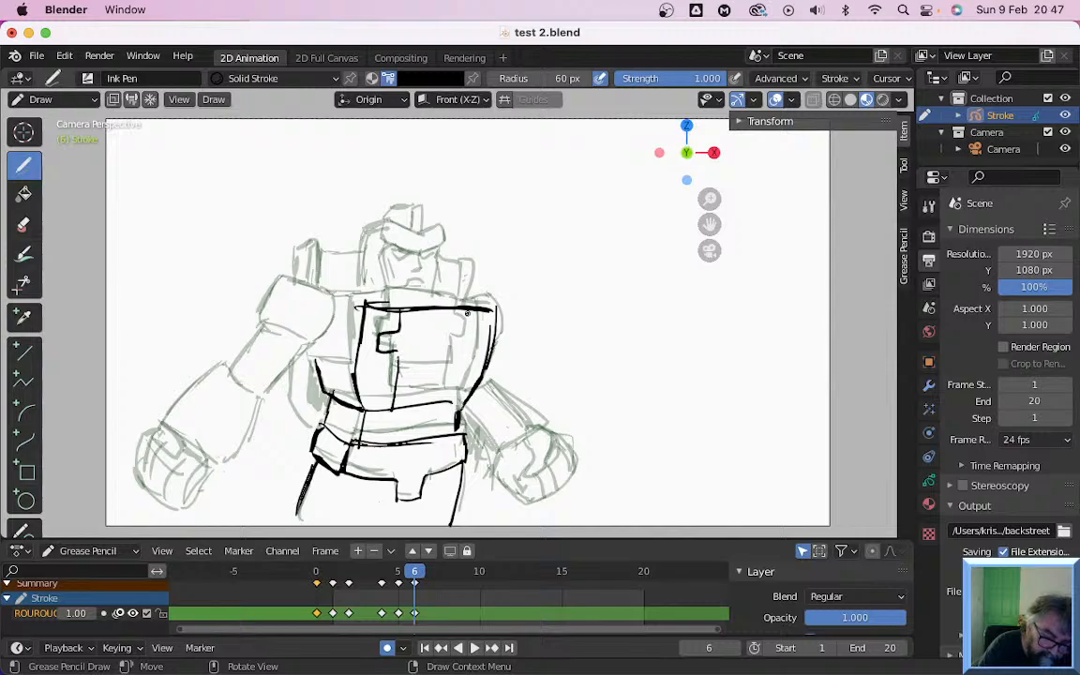
left_click_drag(468, 313, 460, 352)
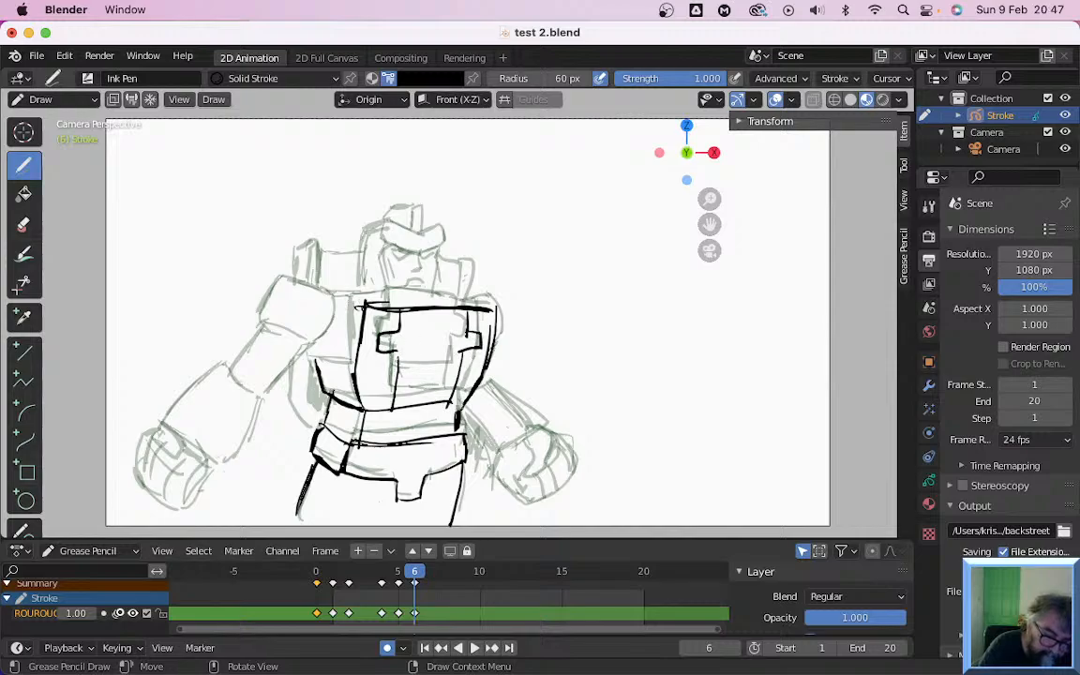
Draw the left-side shoulder, upper arm, forearm and partial hand outline at the frame's lower edge on frame 6
left_click_drag(365, 304, 344, 307)
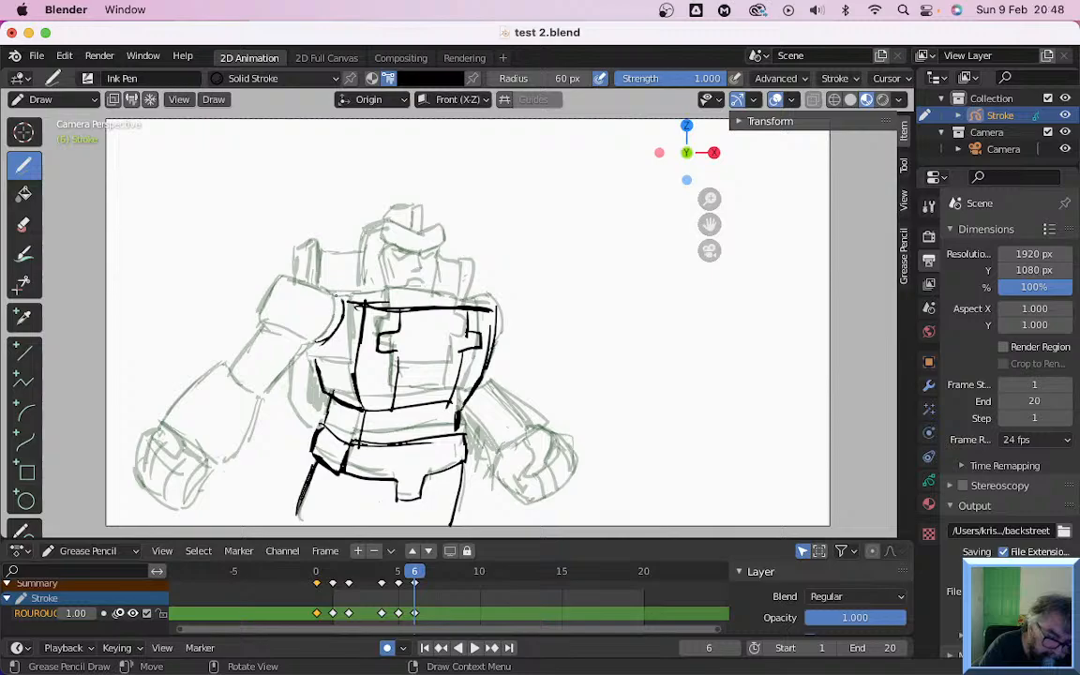
mouse_move(290, 283)
left_mouse_down()
mouse_move(271, 313)
mouse_move(317, 344)
mouse_move(243, 359)
mouse_move(267, 395)
left_mouse_up()
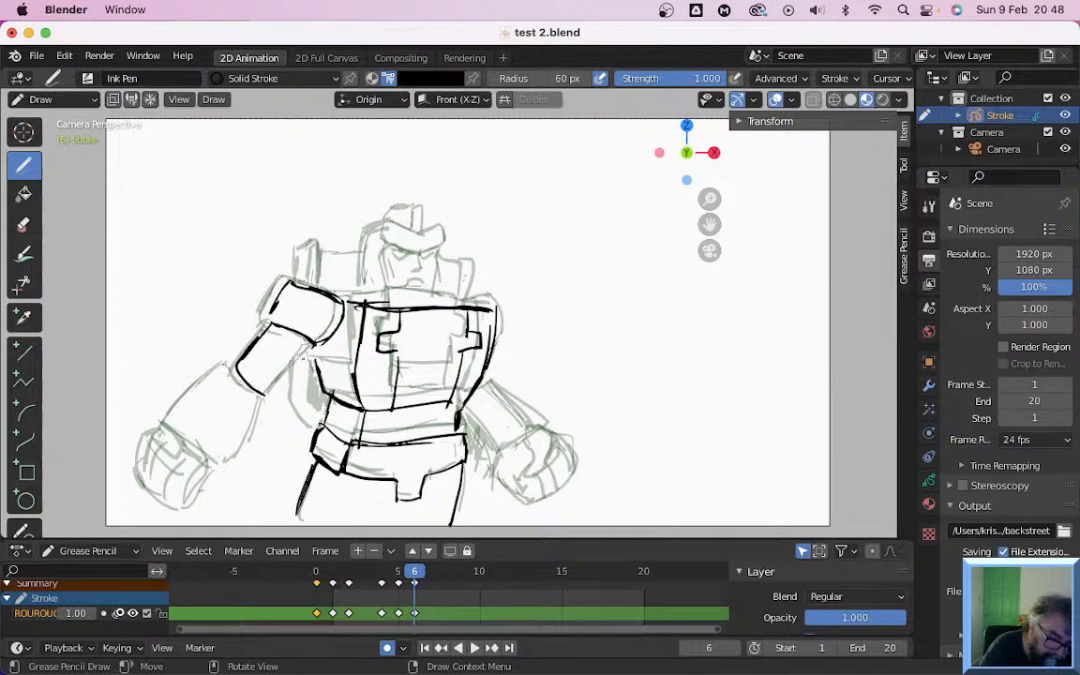
mouse_move(303, 359)
left_mouse_down()
mouse_move(268, 394)
mouse_move(180, 406)
mouse_move(160, 427)
mouse_move(171, 457)
mouse_move(208, 493)
left_mouse_up()
mouse_move(266, 399)
left_mouse_down()
mouse_move(203, 497)
mouse_move(209, 488)
left_mouse_up()
left_click_drag(147, 456, 125, 501)
mouse_move(126, 498)
left_mouse_down()
mouse_move(149, 520)
mouse_move(191, 519)
left_mouse_up()
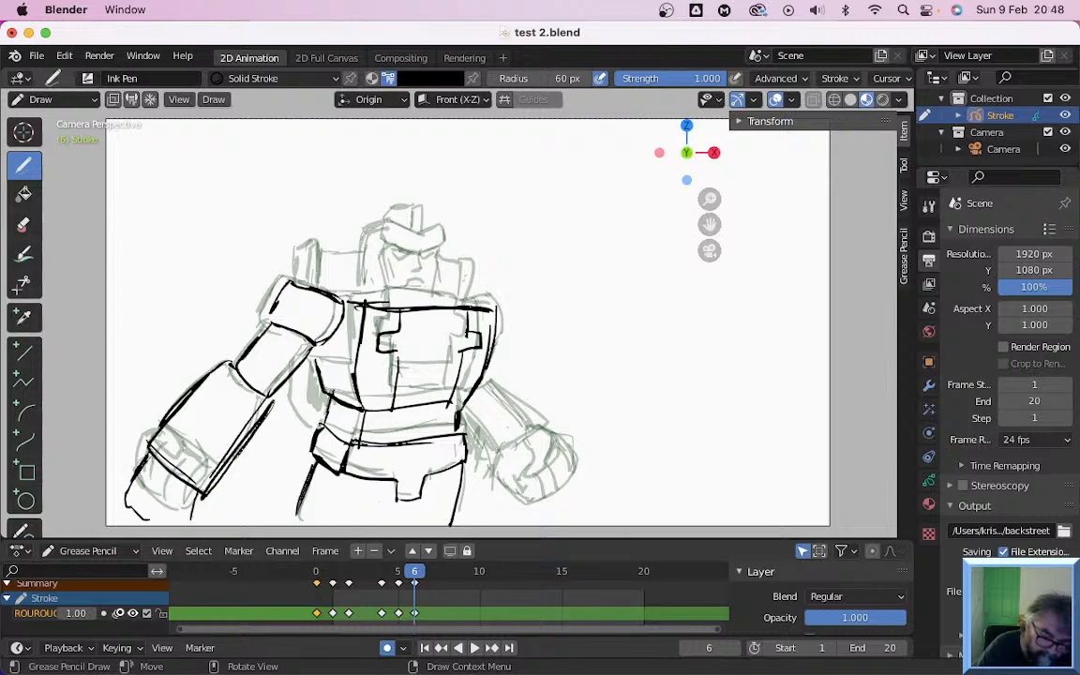
Draw the right-side shoulder, lowered forearm and partial hand outline on frame 6
mouse_move(486, 294)
left_mouse_down()
mouse_move(503, 343)
mouse_move(481, 385)
mouse_move(505, 443)
left_mouse_up()
mouse_move(479, 391)
left_mouse_down()
mouse_move(512, 464)
mouse_move(471, 485)
left_mouse_up()
left_click_drag(471, 485, 520, 458)
mouse_move(512, 463)
left_mouse_down()
mouse_move(518, 480)
mouse_move(490, 519)
mouse_move(465, 512)
left_mouse_up()
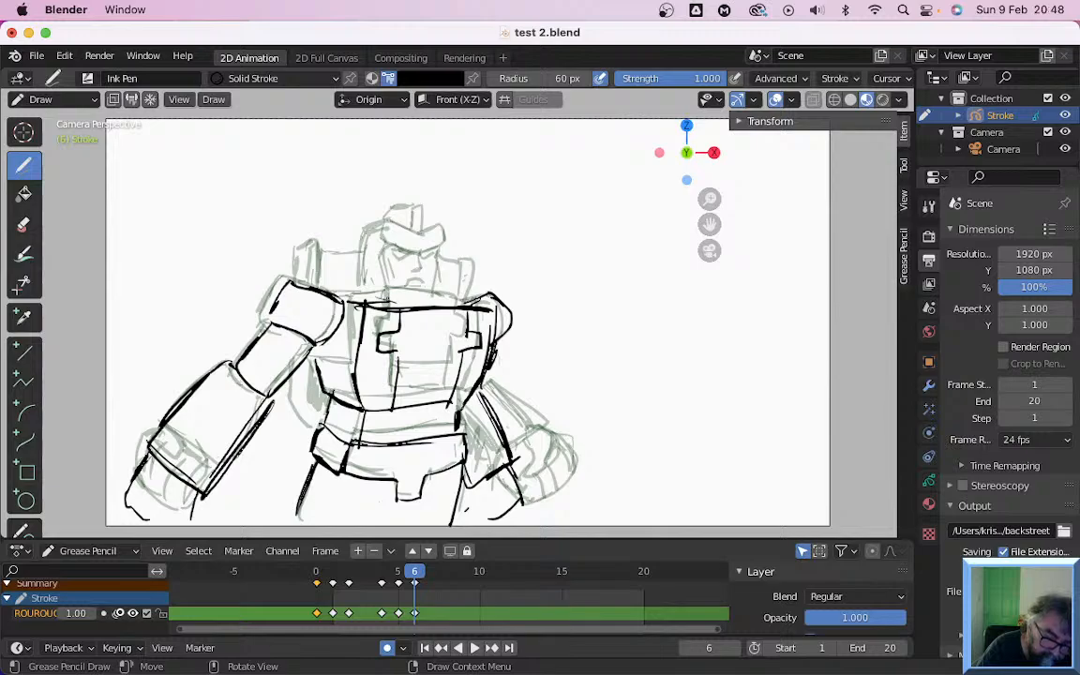
Draw the head on frame 6 with helmet, brow crest, face outline, eyes, nose and mouth
mouse_move(365, 259)
left_mouse_down()
mouse_move(372, 229)
mouse_move(414, 228)
mouse_move(396, 249)
mouse_move(440, 264)
left_mouse_up()
mouse_move(440, 263)
left_mouse_down()
mouse_move(454, 231)
mouse_move(414, 239)
mouse_move(432, 243)
left_mouse_up()
mouse_move(432, 244)
left_mouse_down()
mouse_move(453, 231)
mouse_move(435, 244)
mouse_move(424, 212)
left_mouse_up()
left_click_drag(399, 259, 399, 305)
left_click_drag(446, 259, 452, 297)
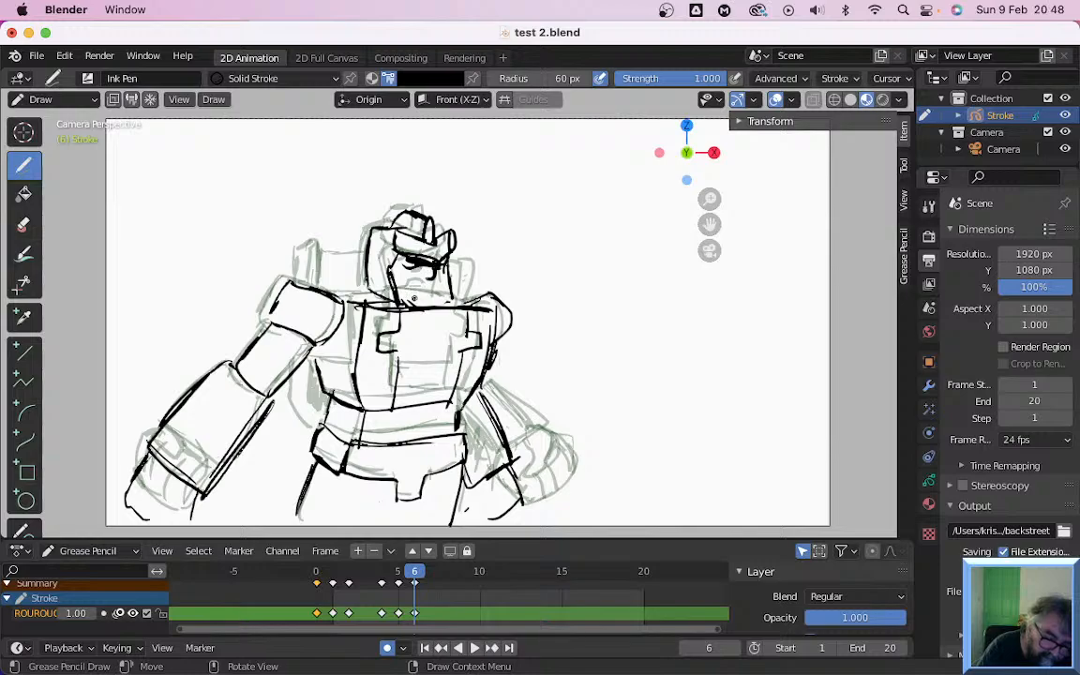
mouse_move(416, 296)
left_mouse_down()
mouse_move(433, 291)
mouse_move(412, 299)
mouse_move(444, 304)
left_mouse_up()
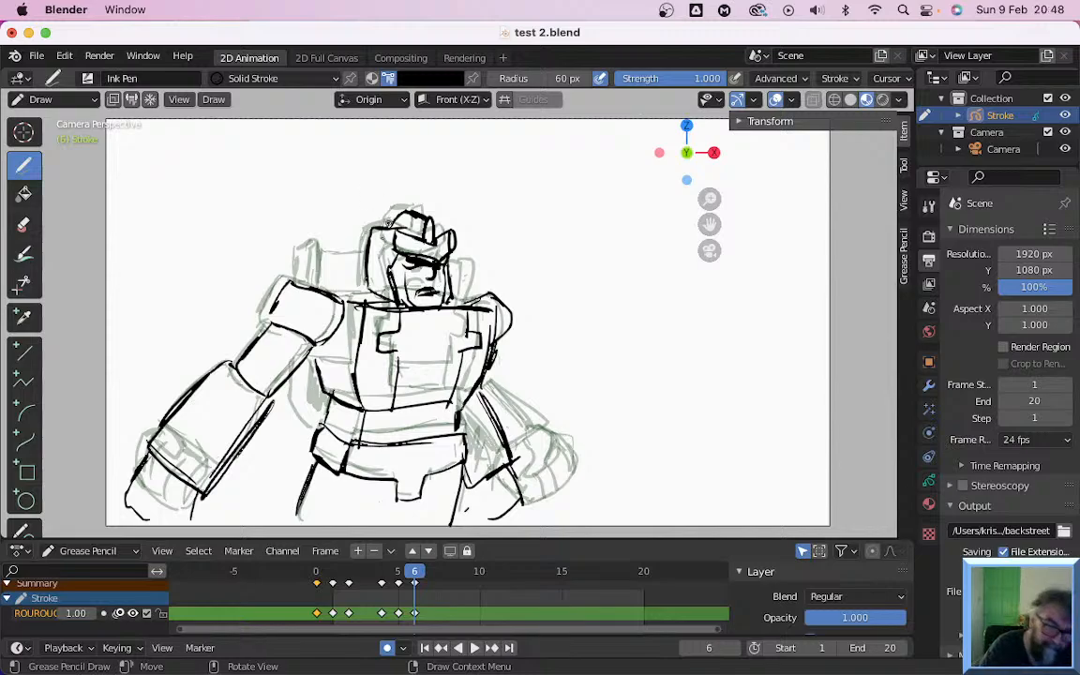
Add the blocks beside the head and shade the area behind the left-side waist on frame 6
mouse_move(328, 289)
left_mouse_down()
mouse_move(334, 253)
mouse_move(329, 287)
left_mouse_up()
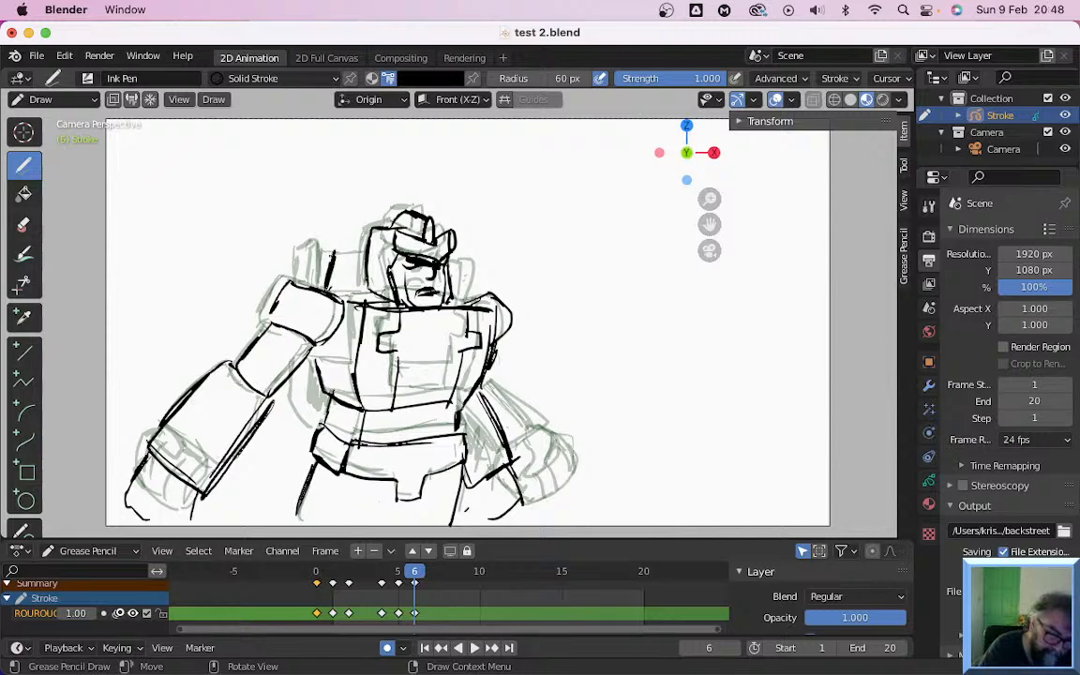
mouse_move(337, 247)
left_mouse_down()
mouse_move(334, 282)
mouse_move(365, 260)
left_mouse_up()
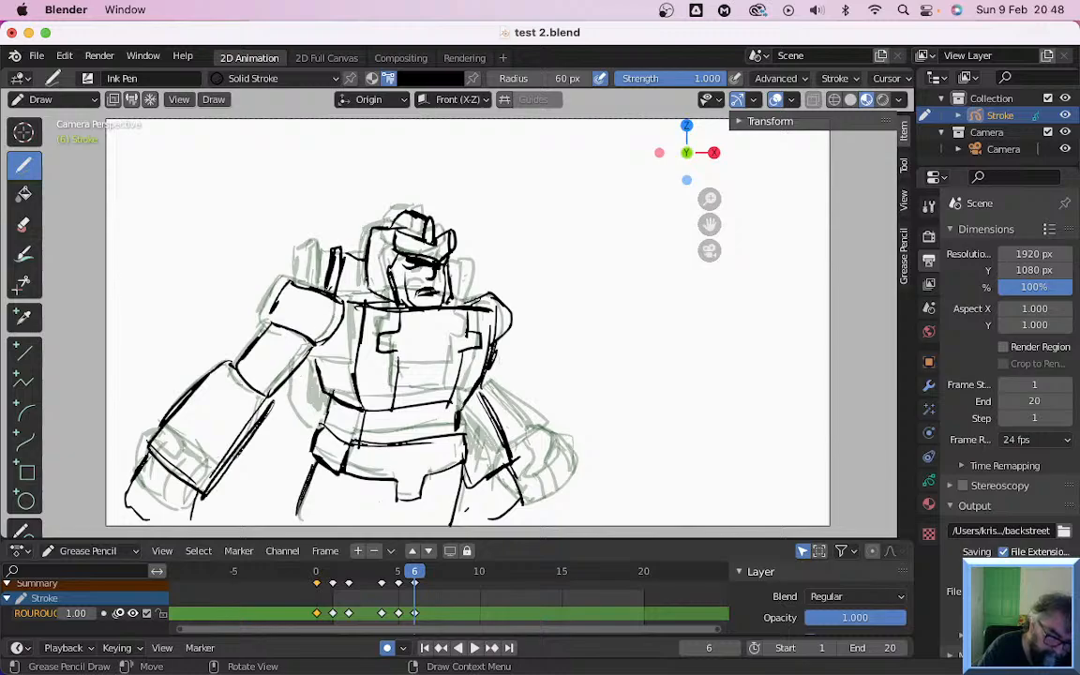
mouse_move(282, 360)
left_mouse_down()
mouse_move(259, 390)
mouse_move(320, 403)
left_mouse_up()
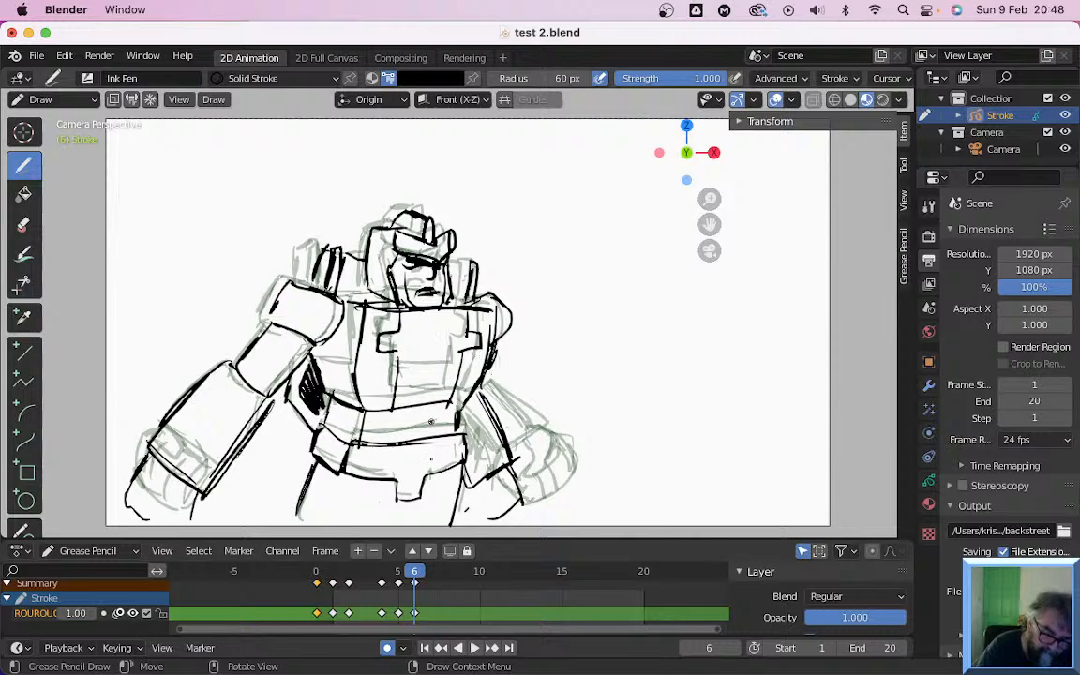
Draw the left-side shoulder, upper arm, forearm and small fist on frame 7, plus the left edge of the chest
left_click(431, 569)
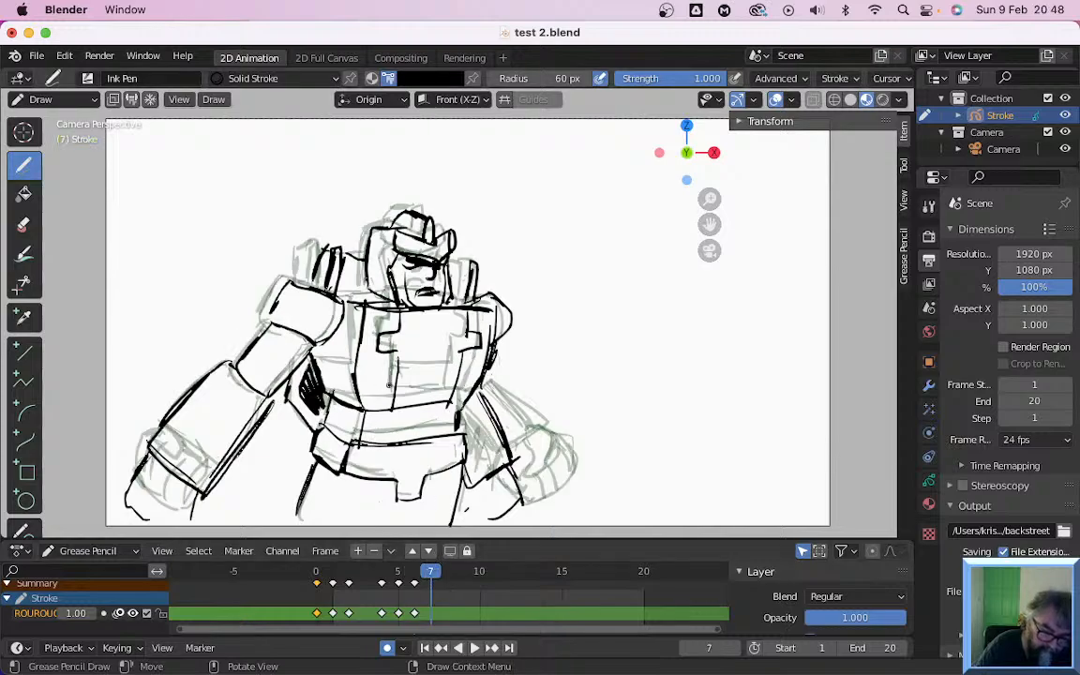
mouse_move(373, 311)
left_mouse_down()
mouse_move(355, 369)
mouse_move(362, 401)
mouse_move(330, 388)
mouse_move(313, 362)
mouse_move(341, 302)
mouse_move(290, 281)
mouse_move(275, 305)
mouse_move(309, 332)
mouse_move(283, 321)
mouse_move(237, 369)
mouse_move(262, 392)
mouse_move(305, 355)
left_mouse_up()
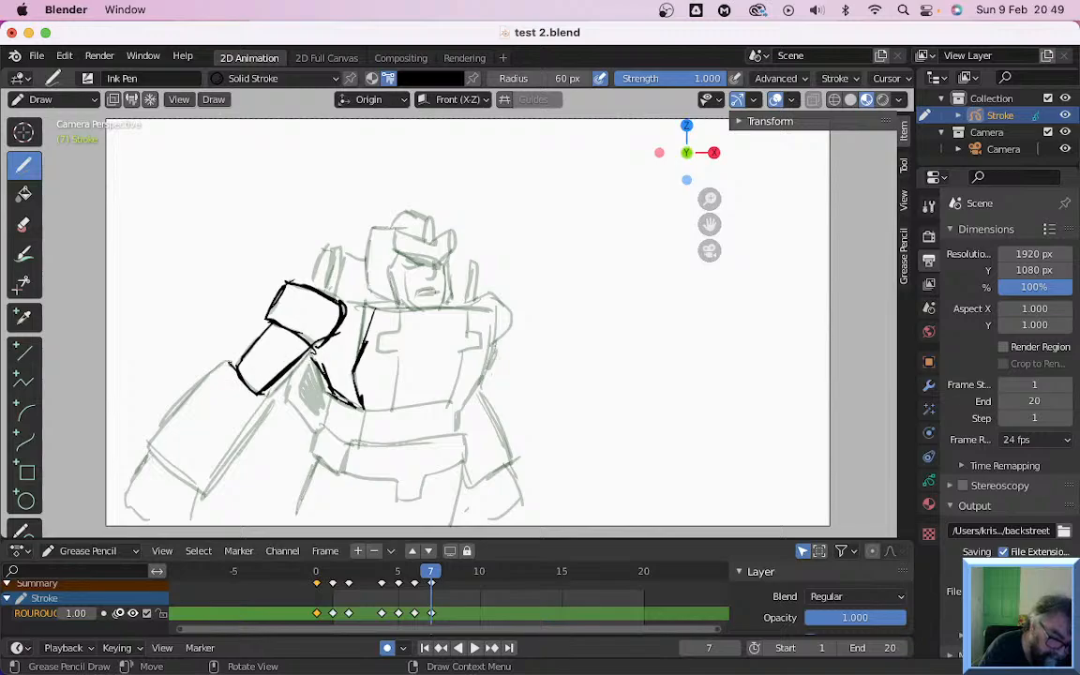
mouse_move(206, 376)
left_mouse_down()
mouse_move(158, 426)
mouse_move(193, 479)
left_mouse_up()
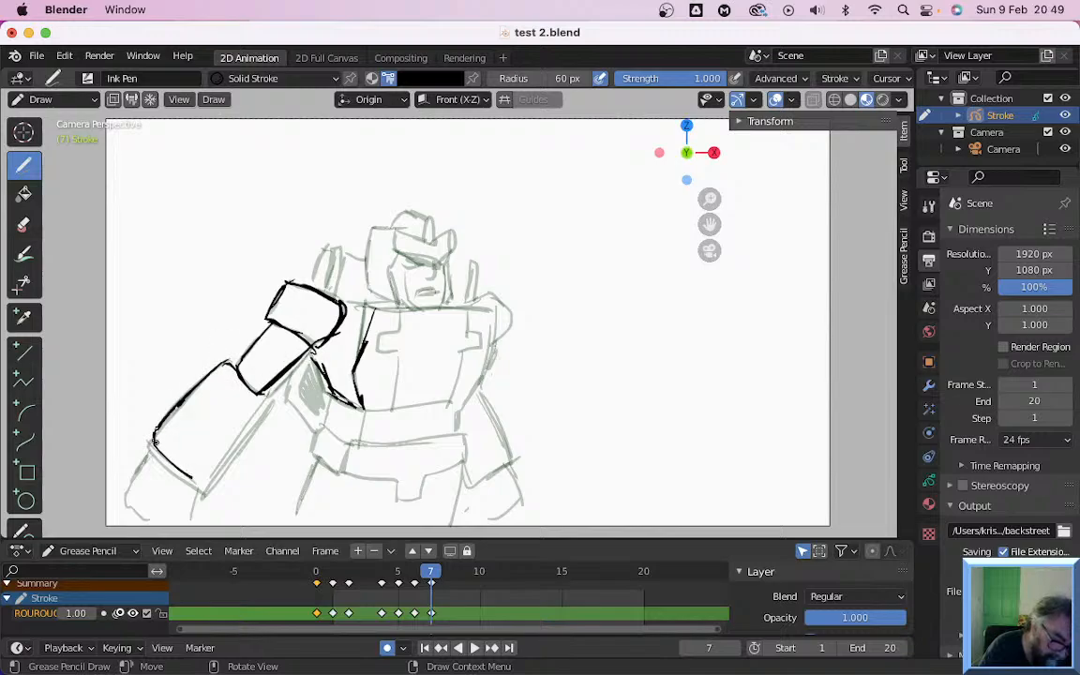
mouse_move(155, 441)
left_mouse_down()
mouse_move(205, 486)
mouse_move(268, 407)
left_mouse_up()
mouse_move(210, 483)
left_mouse_down()
mouse_move(243, 444)
mouse_move(257, 389)
left_mouse_up()
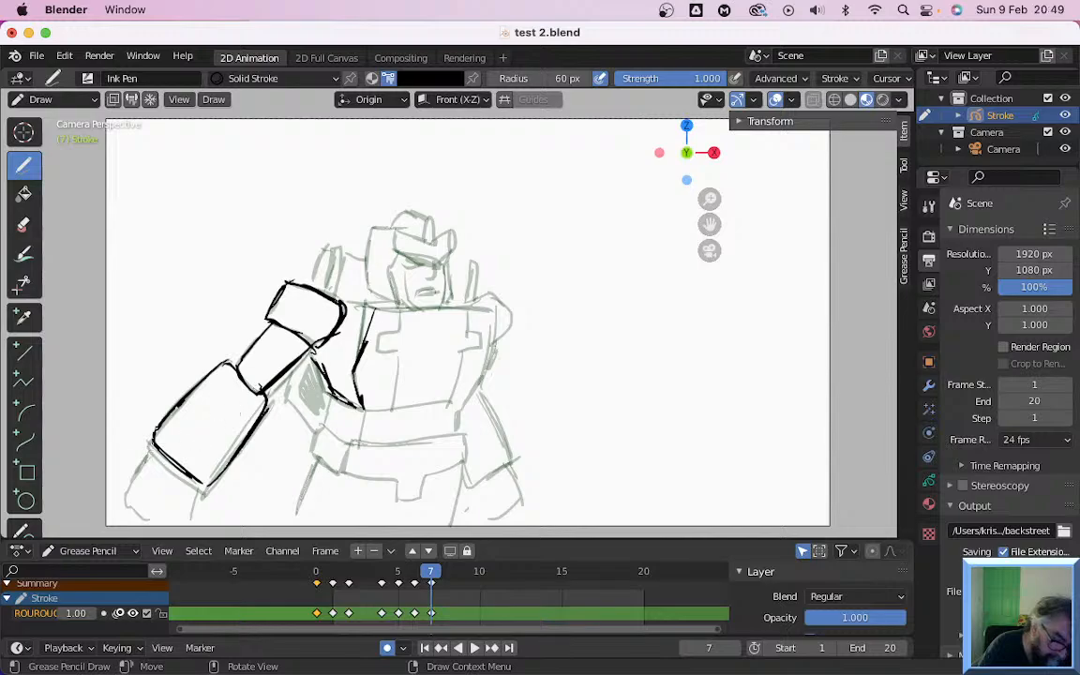
left_click_drag(154, 446, 139, 496)
mouse_move(139, 478)
left_mouse_down()
mouse_move(151, 512)
mouse_move(192, 491)
mouse_move(160, 507)
mouse_move(175, 497)
left_mouse_up()
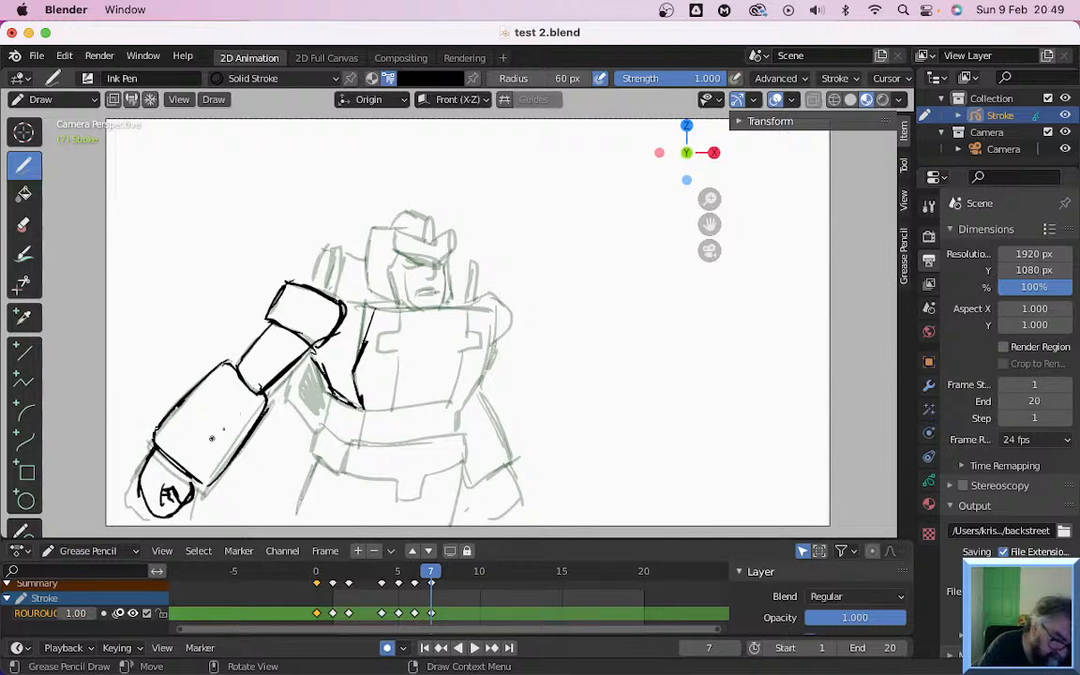
left_click_drag(167, 443, 221, 380)
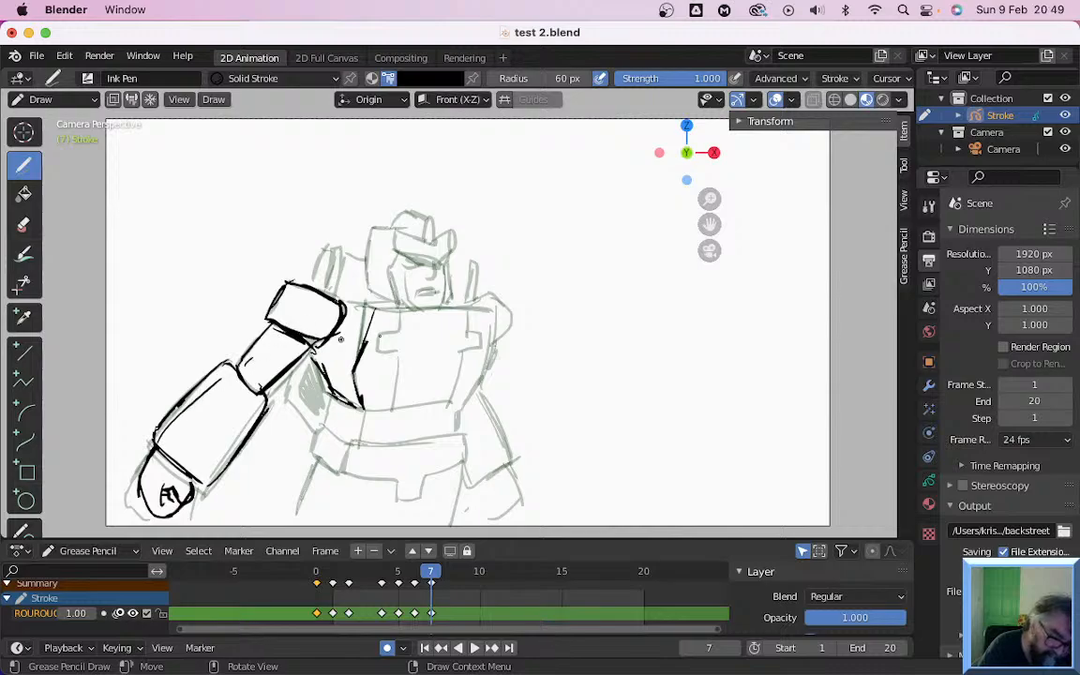
Draw the chest panel with its notches, the waist band, the pelvis and the left-side leg line on frame 7
left_click_drag(408, 315, 405, 331)
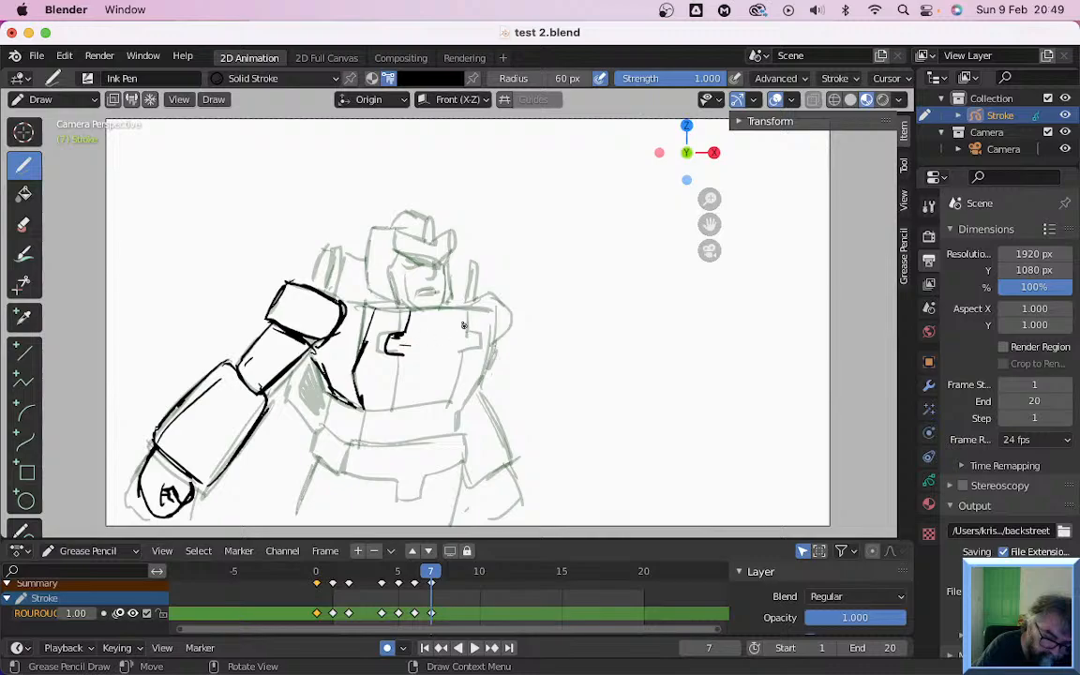
mouse_move(473, 334)
left_mouse_down()
mouse_move(389, 415)
mouse_move(449, 410)
mouse_move(459, 366)
mouse_move(493, 337)
mouse_move(480, 312)
mouse_move(364, 310)
left_mouse_up()
mouse_move(334, 395)
left_mouse_down()
mouse_move(325, 427)
mouse_move(356, 445)
mouse_move(456, 435)
left_mouse_up()
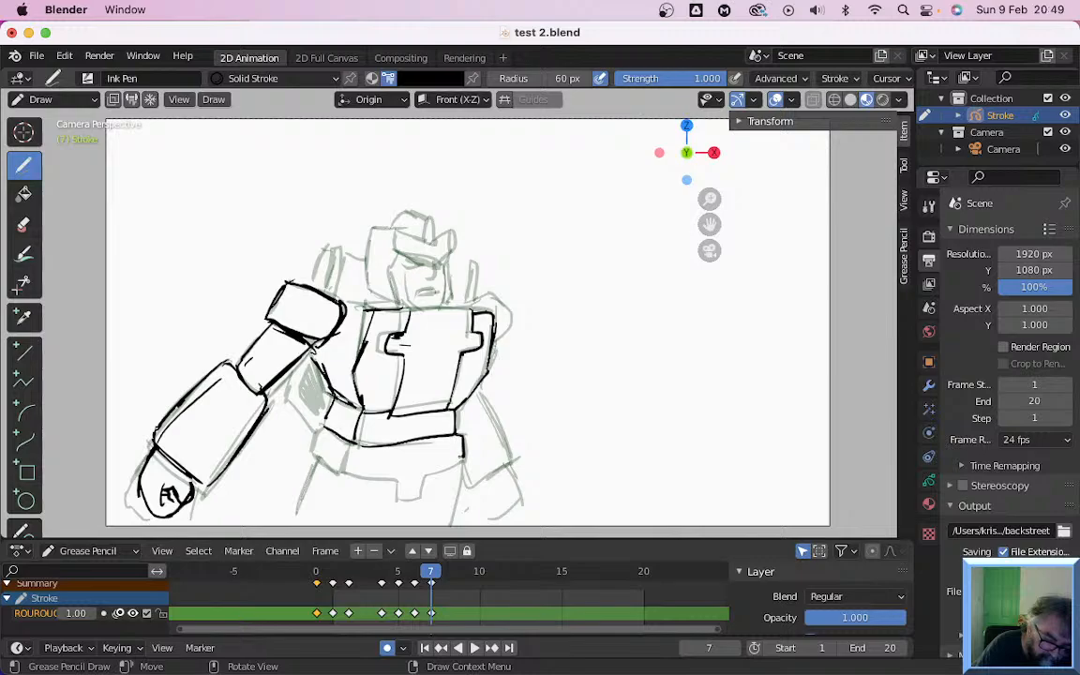
mouse_move(419, 472)
left_mouse_down()
mouse_move(416, 495)
mouse_move(343, 475)
left_mouse_up()
left_click_drag(355, 444, 341, 474)
mouse_move(322, 427)
left_mouse_down()
mouse_move(307, 457)
mouse_move(343, 475)
mouse_move(293, 518)
left_mouse_up()
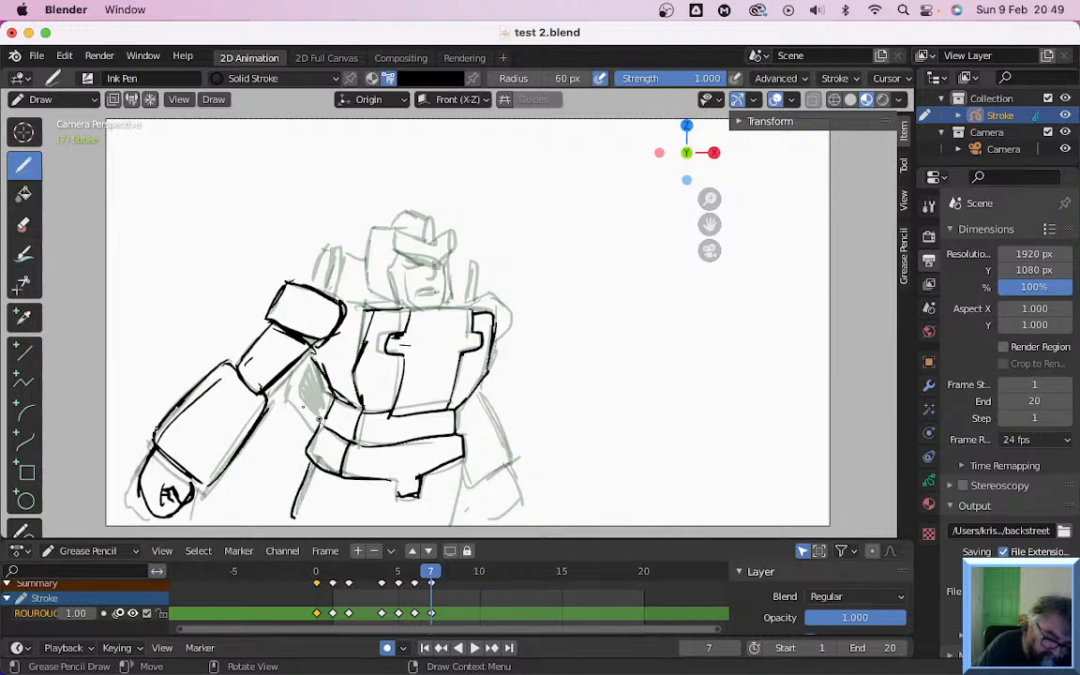
Shade behind the left-side waist, add the block left of the head, and draw the helmeted head with its face on frame 7
mouse_move(309, 361)
left_mouse_down()
mouse_move(320, 429)
mouse_move(304, 396)
mouse_move(323, 398)
mouse_move(328, 384)
left_mouse_up()
mouse_move(332, 291)
left_mouse_down()
mouse_move(339, 255)
mouse_move(345, 262)
mouse_move(333, 254)
left_mouse_up()
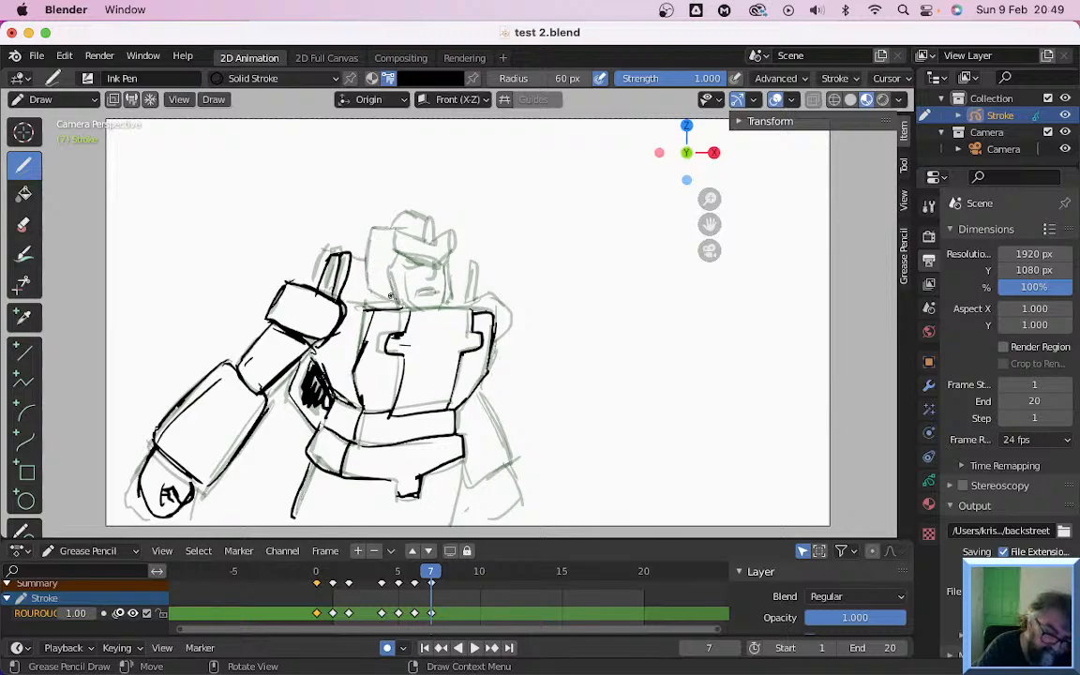
mouse_move(340, 263)
left_mouse_down()
mouse_move(374, 269)
mouse_move(374, 241)
mouse_move(394, 231)
mouse_move(433, 266)
mouse_move(436, 246)
left_mouse_up()
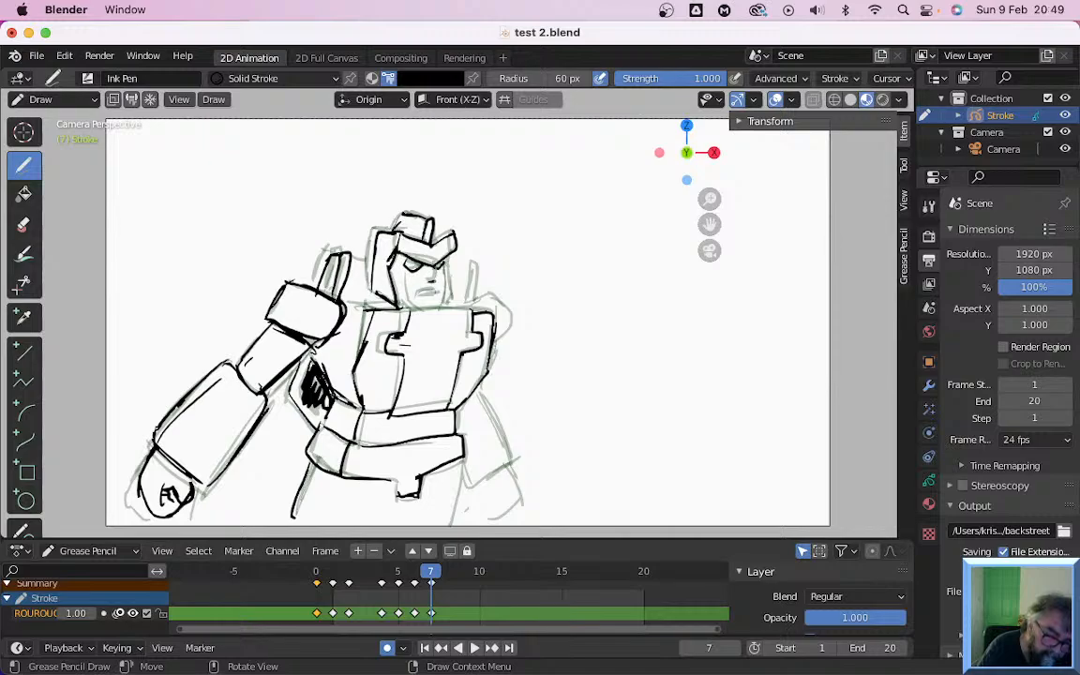
left_click_drag(423, 294, 477, 310)
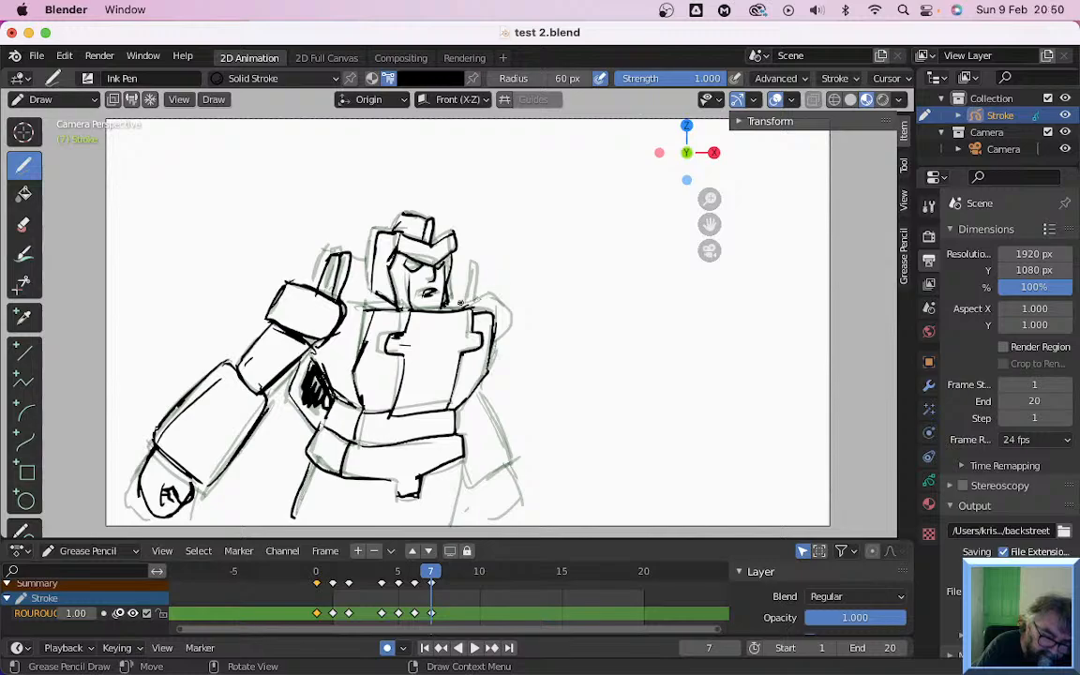
Draw the right-side shoulder, shaded block beside the head, lowered arm and leg line on frame 7
mouse_move(457, 307)
left_mouse_down()
mouse_move(488, 296)
mouse_move(498, 304)
mouse_move(495, 345)
left_mouse_up()
left_click_drag(470, 264, 453, 307)
left_click_drag(353, 259, 363, 263)
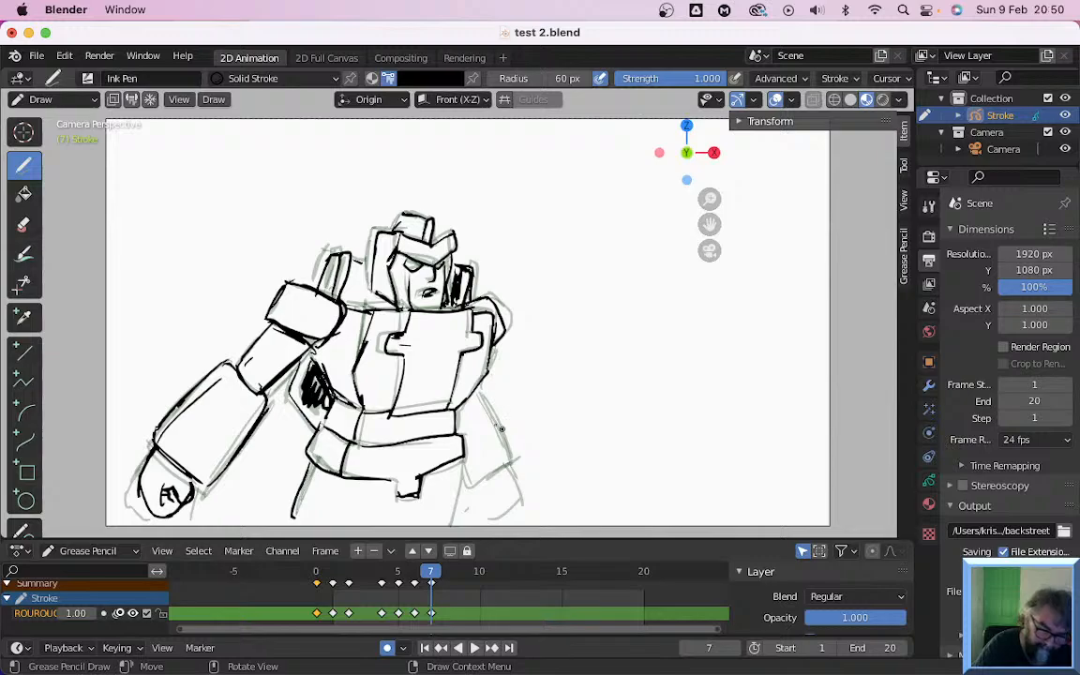
mouse_move(480, 413)
left_mouse_down()
mouse_move(491, 464)
mouse_move(459, 489)
mouse_move(452, 523)
left_mouse_up()
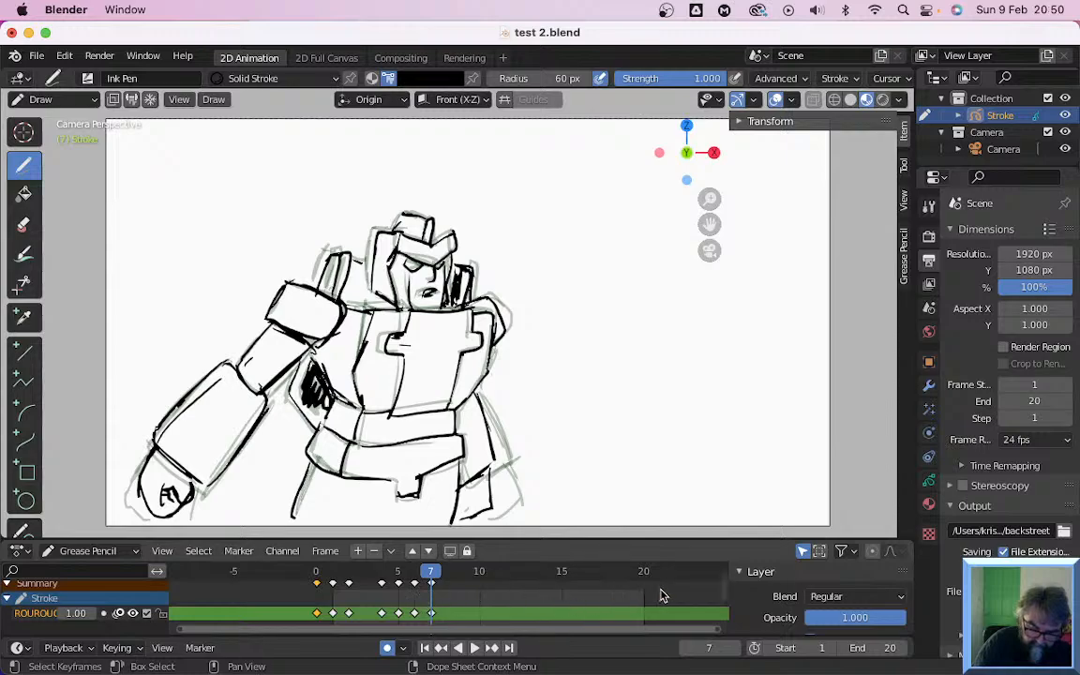
Set the animation's end frame to 12 and play the sequence back to check the motion
left_click(891, 648)
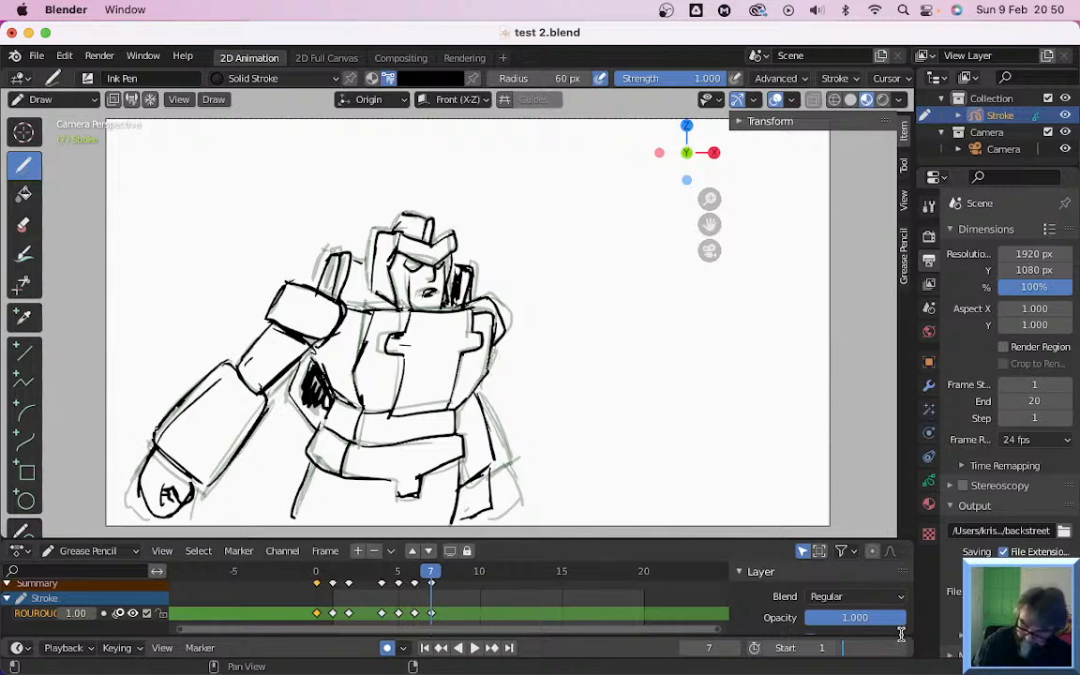
key("Return")
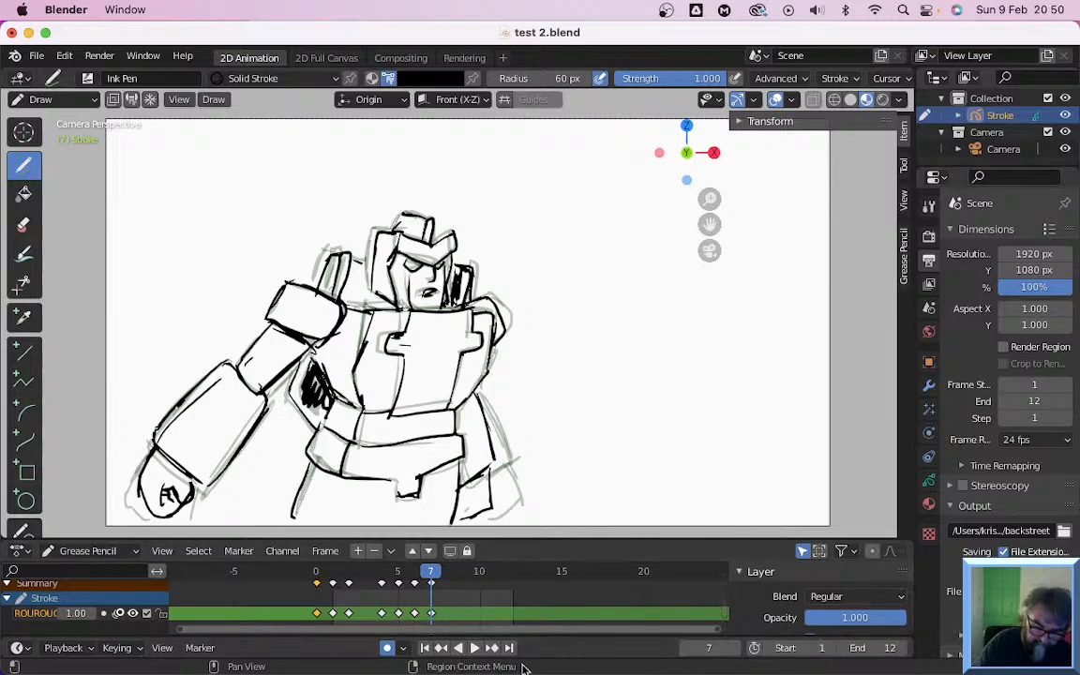
left_click(475, 647)
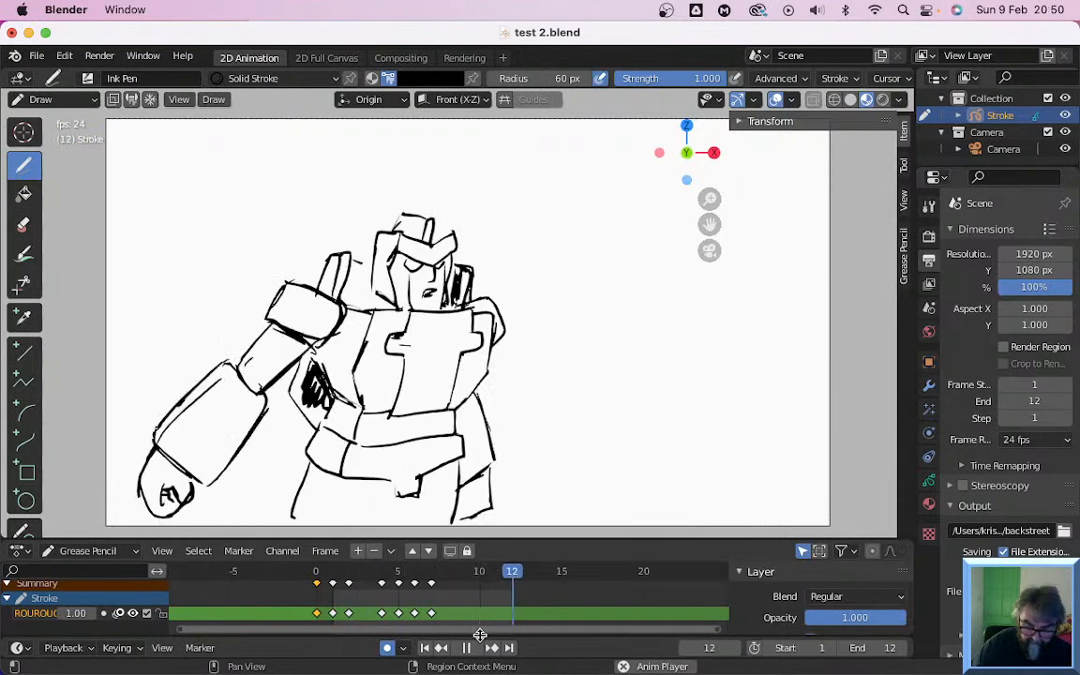
key("space")
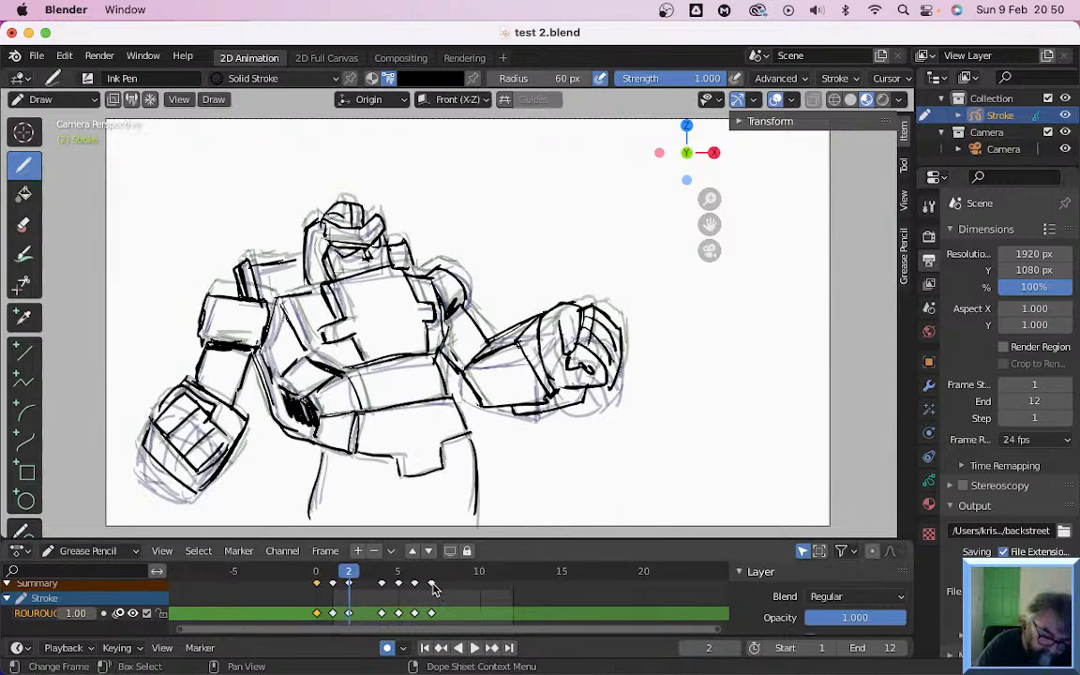
key("space")
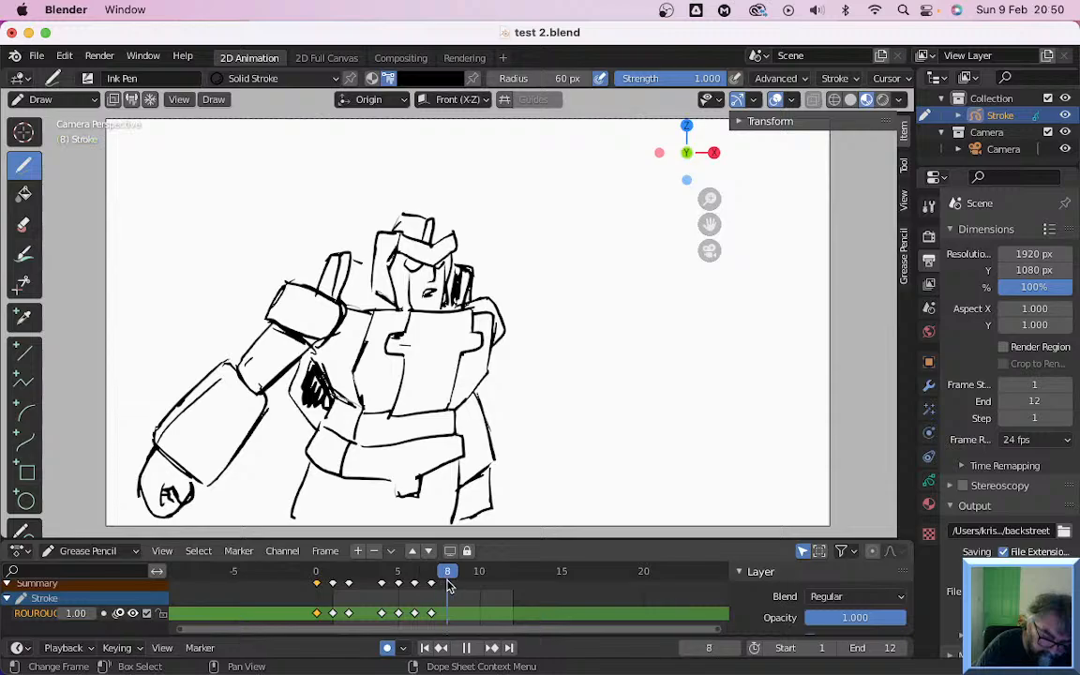
key("space")
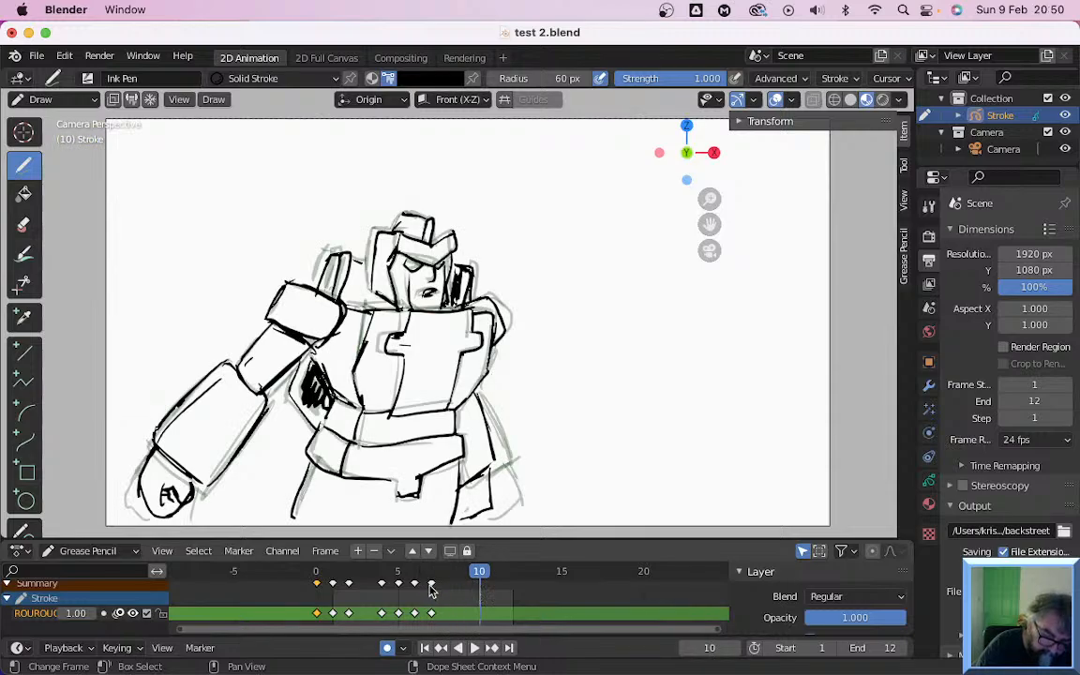
Retime the keyframes after frame 0 to frames 2, 4, 6, 7, 8 and 9, and preview the animation
left_click(431, 613)
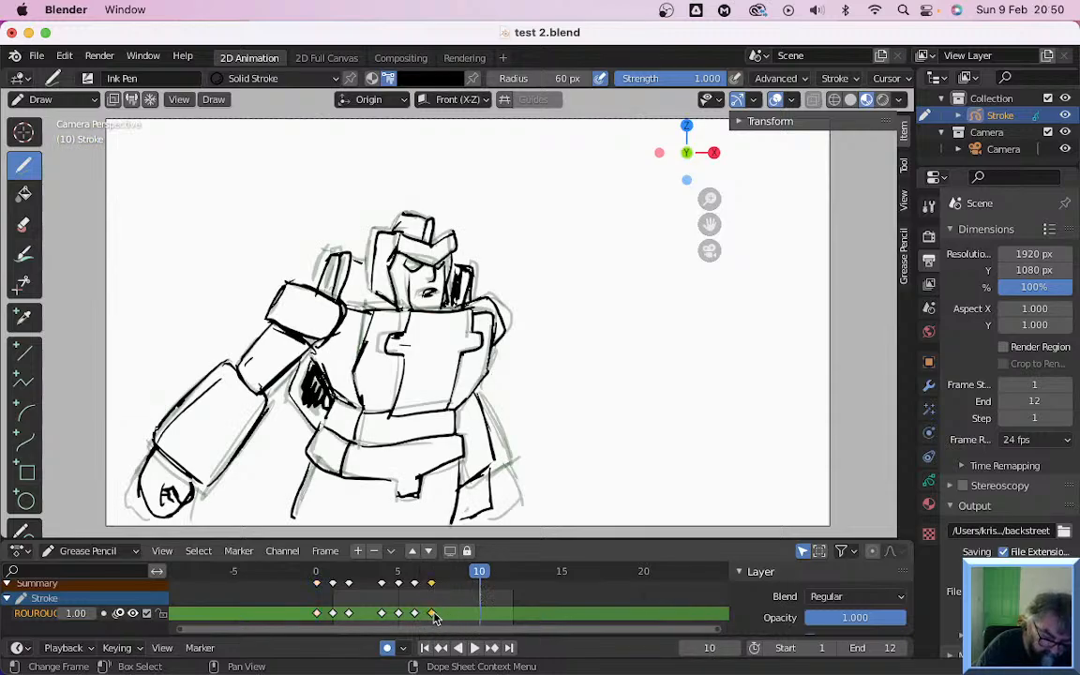
mouse_move(433, 615)
left_mouse_down()
mouse_move(463, 613)
mouse_move(447, 615)
left_mouse_up()
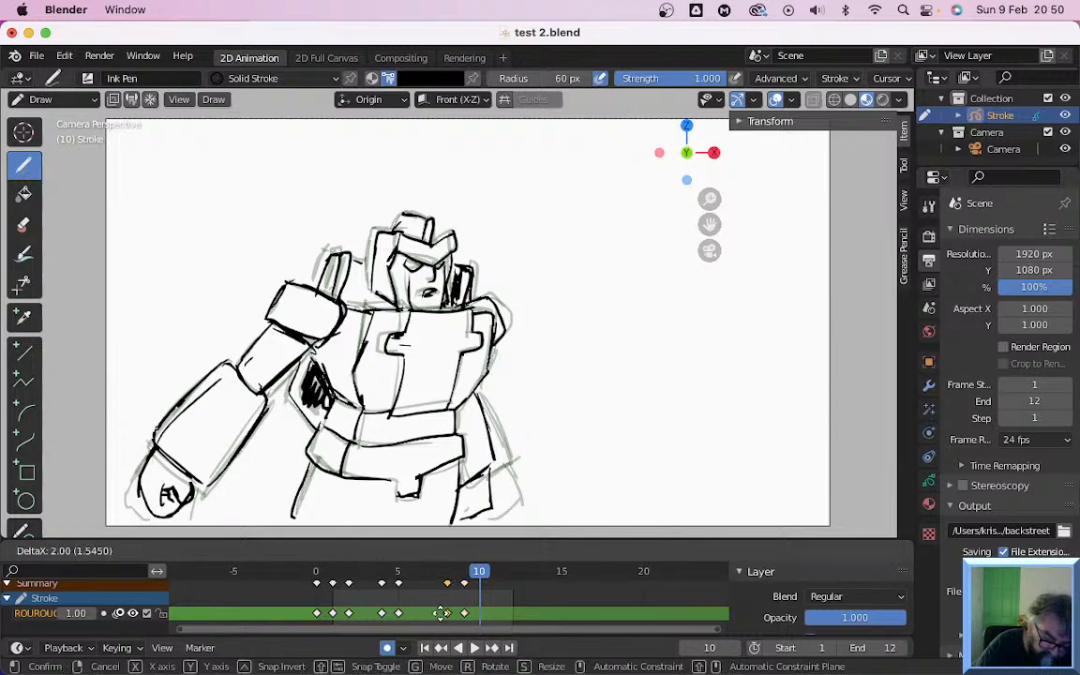
key("ctrl+z")
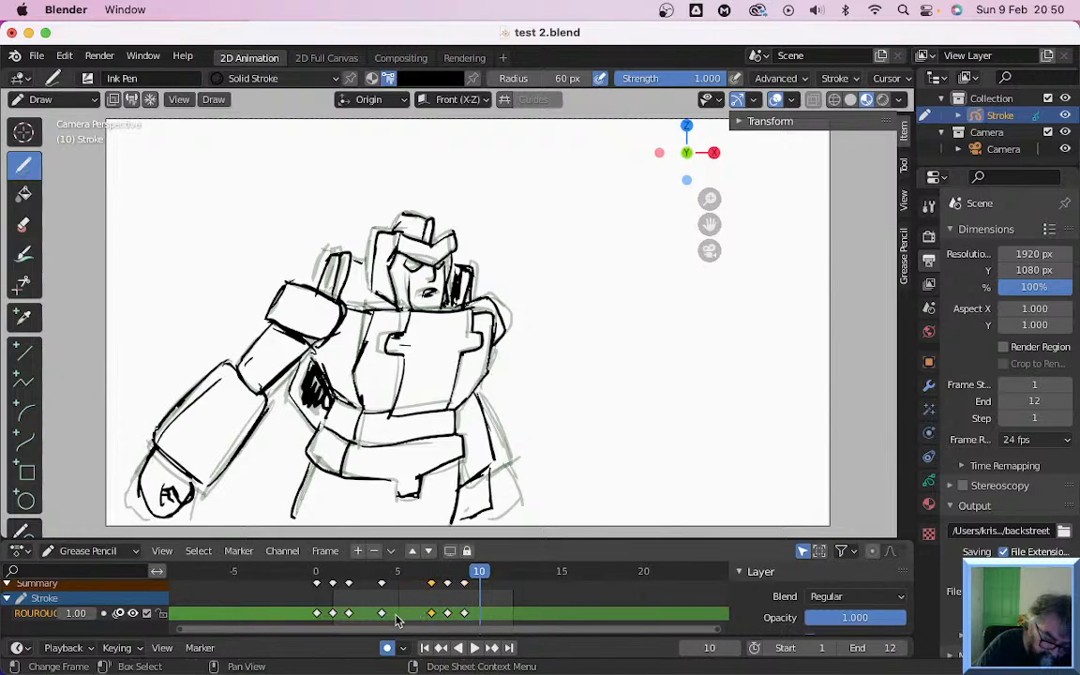
mouse_move(384, 616)
left_mouse_down()
mouse_move(415, 614)
mouse_move(343, 615)
mouse_move(371, 583)
mouse_move(384, 594)
left_mouse_up()
left_click(380, 584)
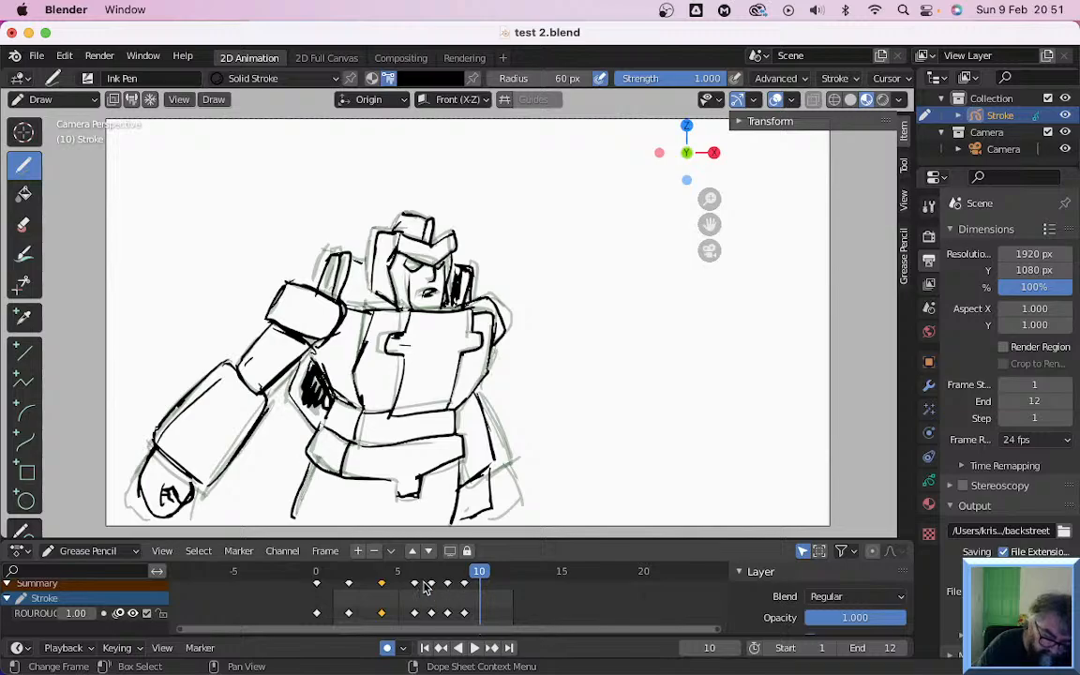
left_click_drag(409, 577, 418, 612)
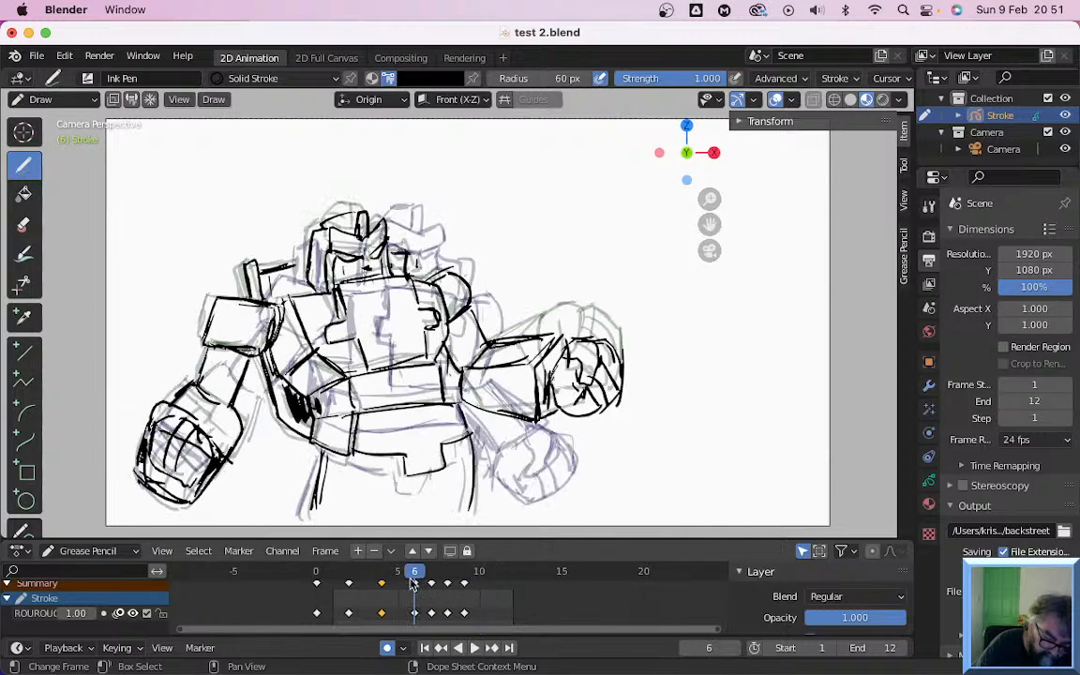
left_click(320, 575)
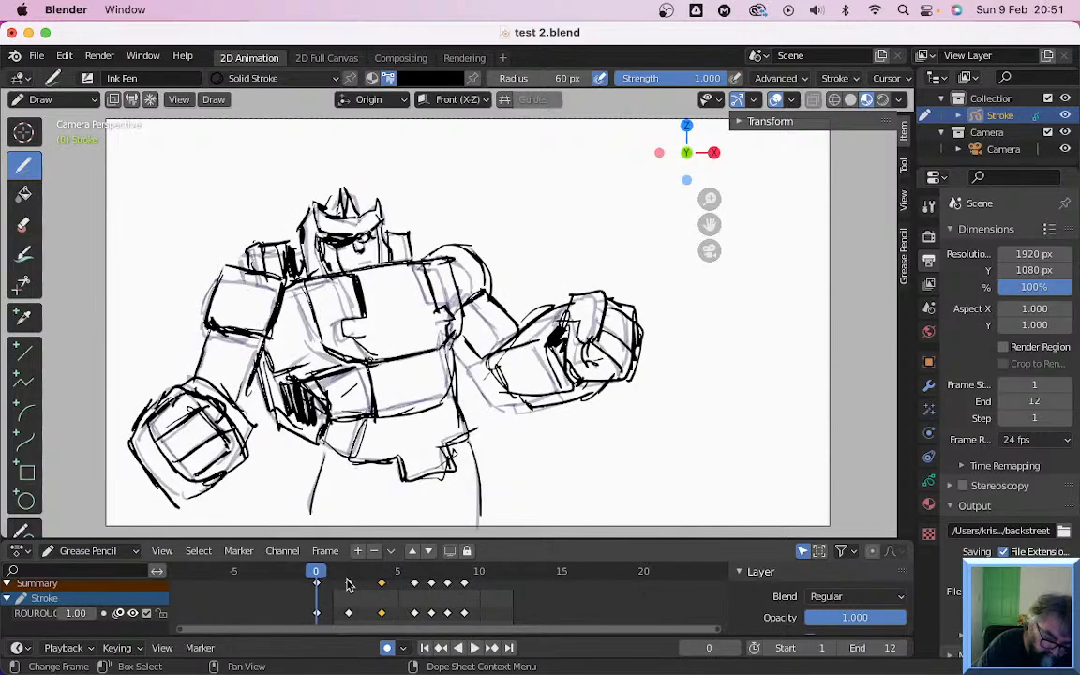
left_click(476, 648)
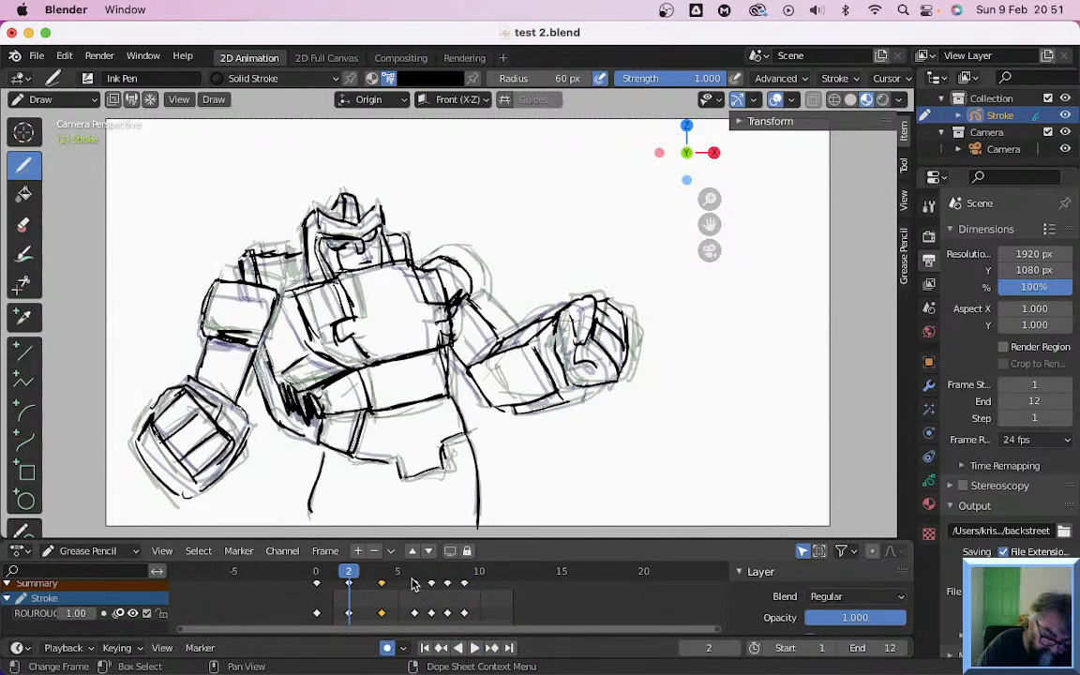
key("space")
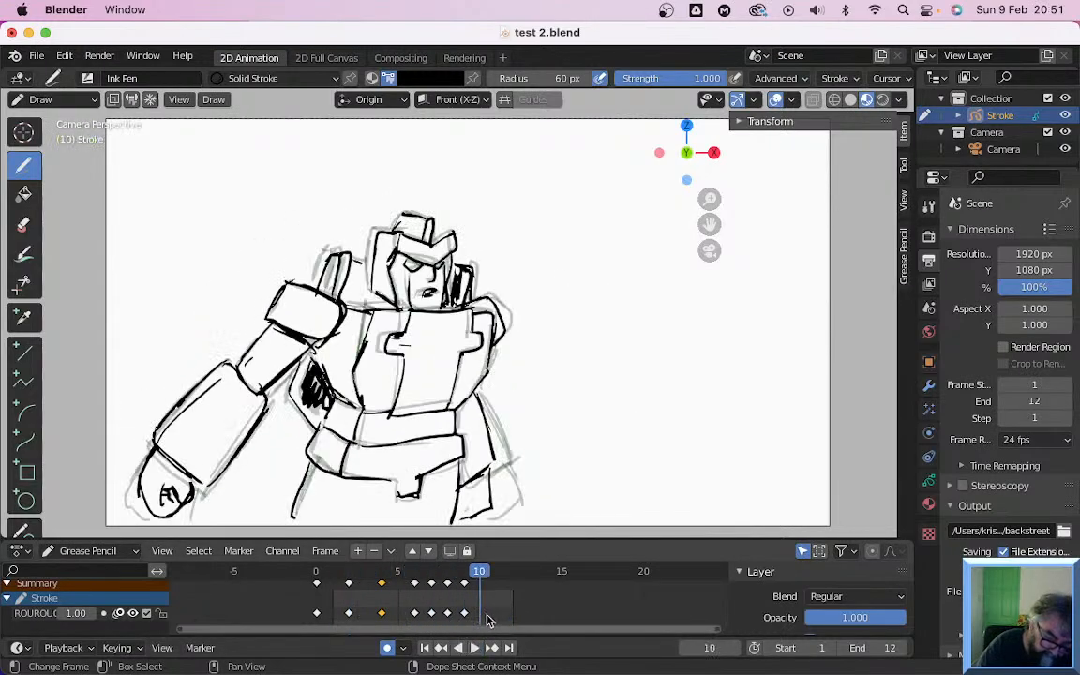
Shift the last four keyframes two frames later, to frames 8, 9, 10 and 11, and play the animation
left_click_drag(487, 620, 409, 573)
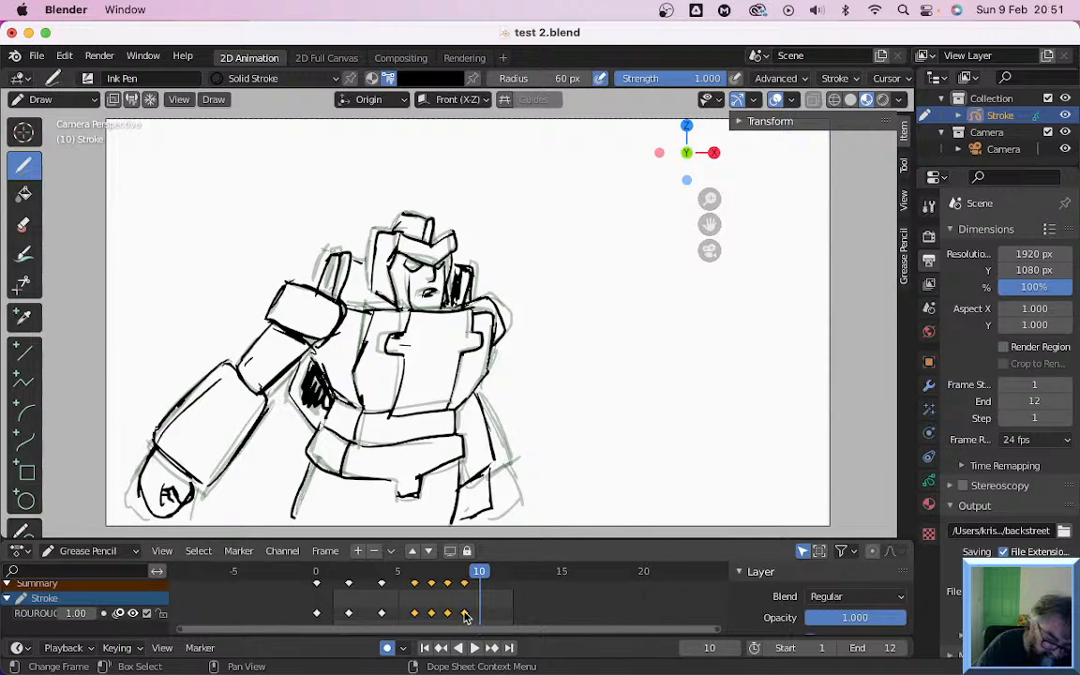
left_click_drag(472, 617, 494, 612)
left_click(523, 613)
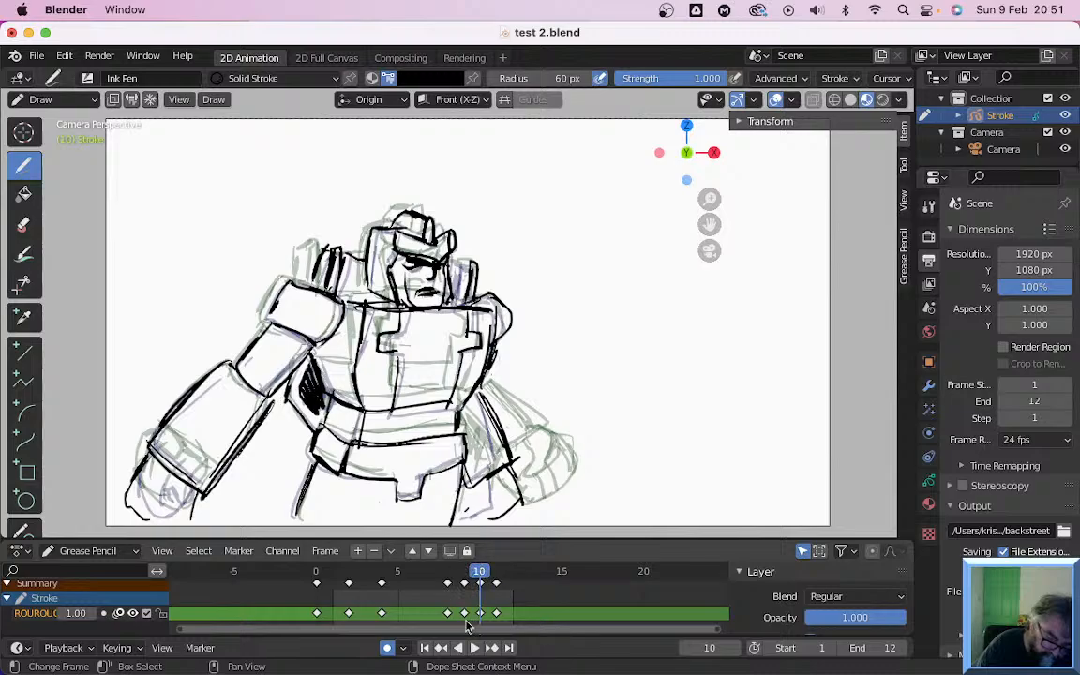
key("space")
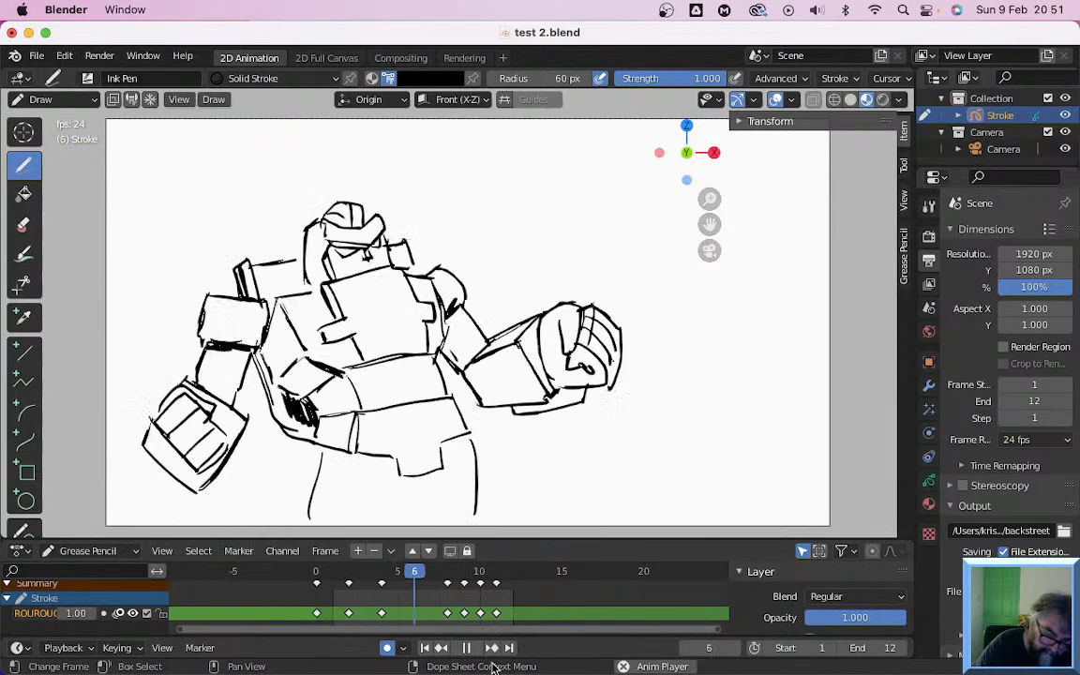
left_click(470, 648)
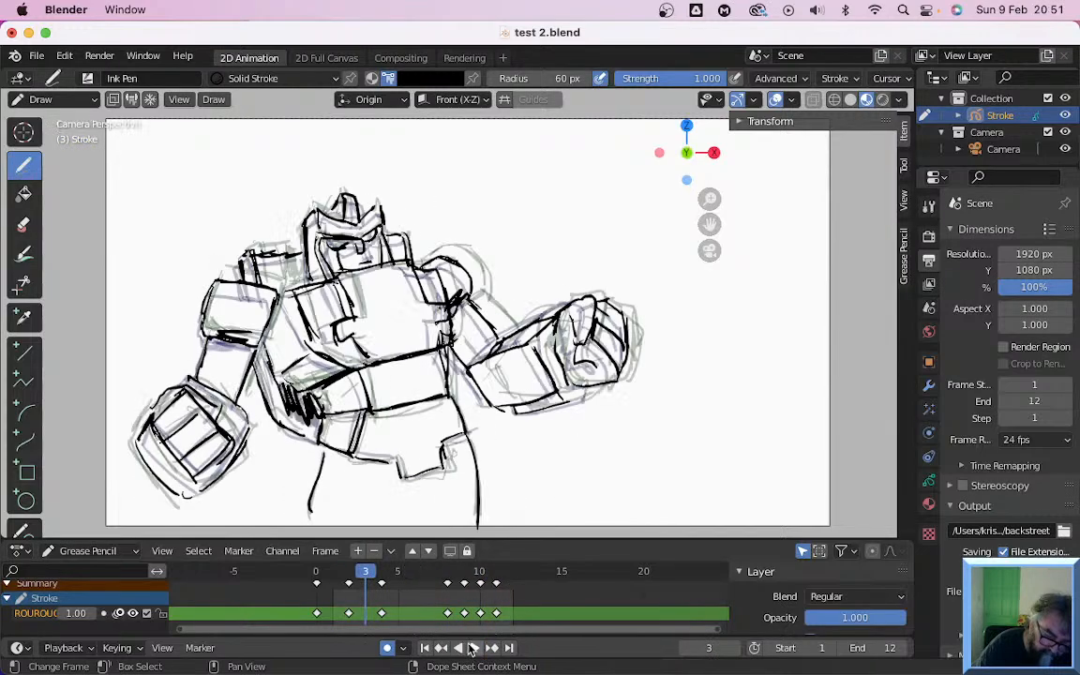
Shift the last three keyframes one frame later, to frames 10, 11 and 12, and play the animation
left_click(463, 573)
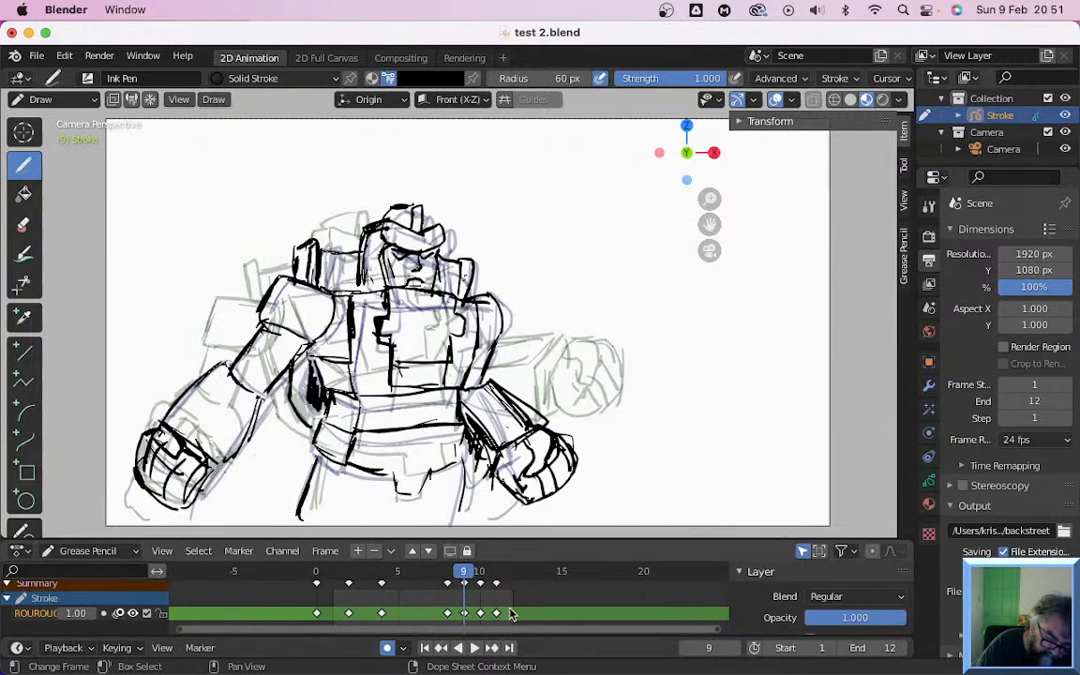
mouse_move(511, 615)
left_mouse_down()
mouse_move(457, 619)
mouse_move(510, 616)
left_mouse_up()
left_click(477, 649)
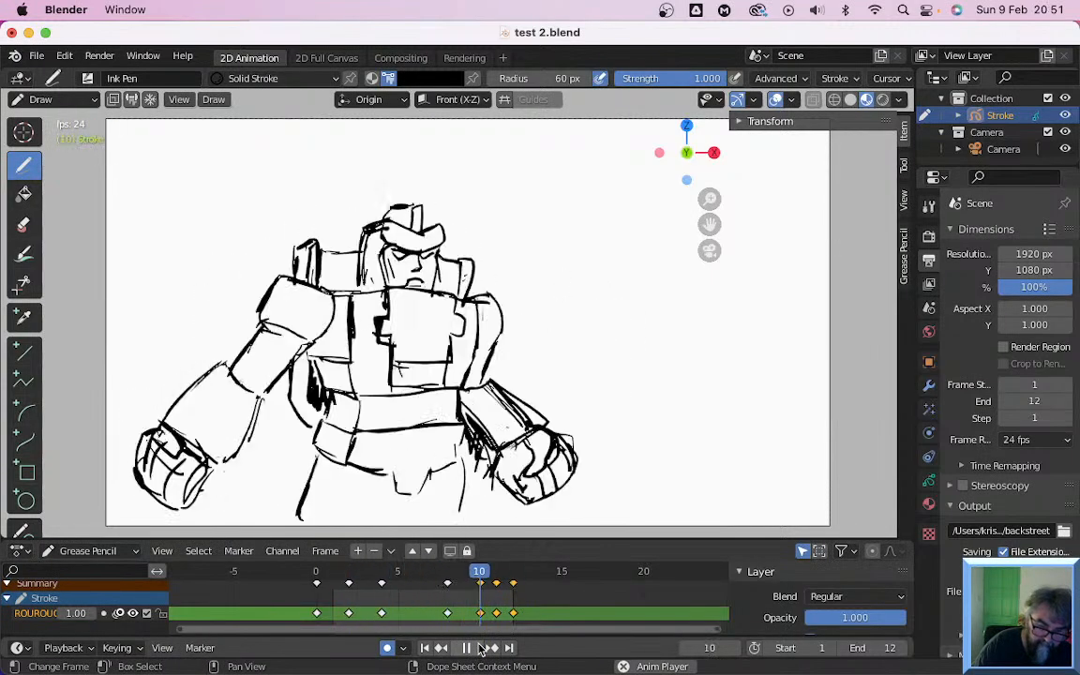
left_click(475, 650)
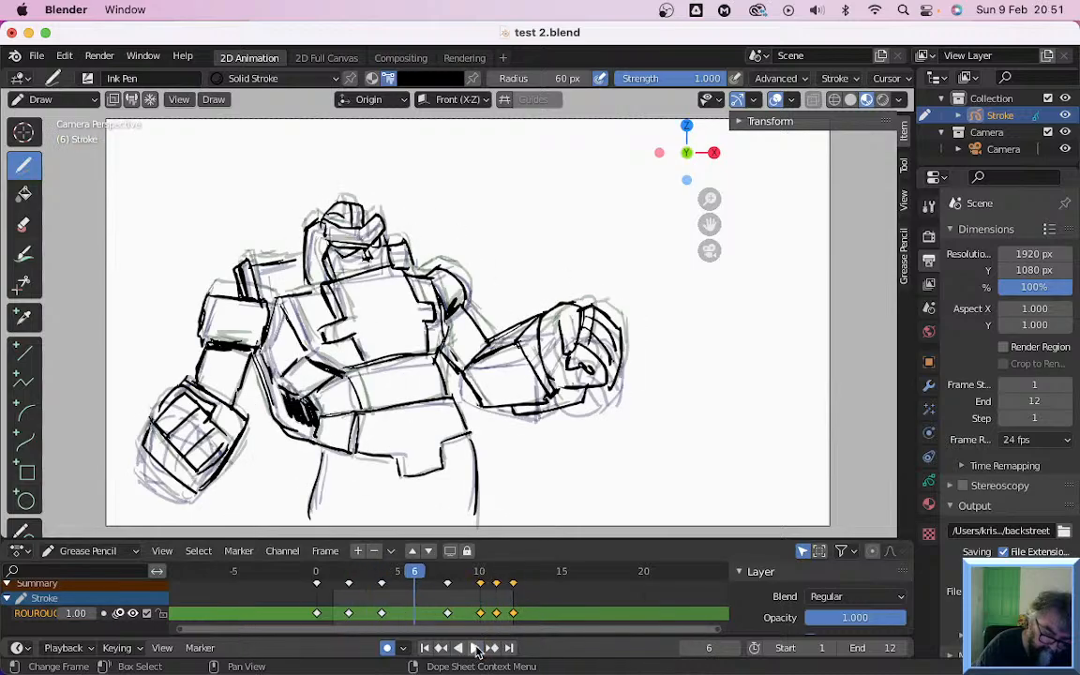
Return to frame 0 and make the empty GP_Layer above the robot drawing the active Grease Pencil layer
left_click_drag(424, 574, 316, 574)
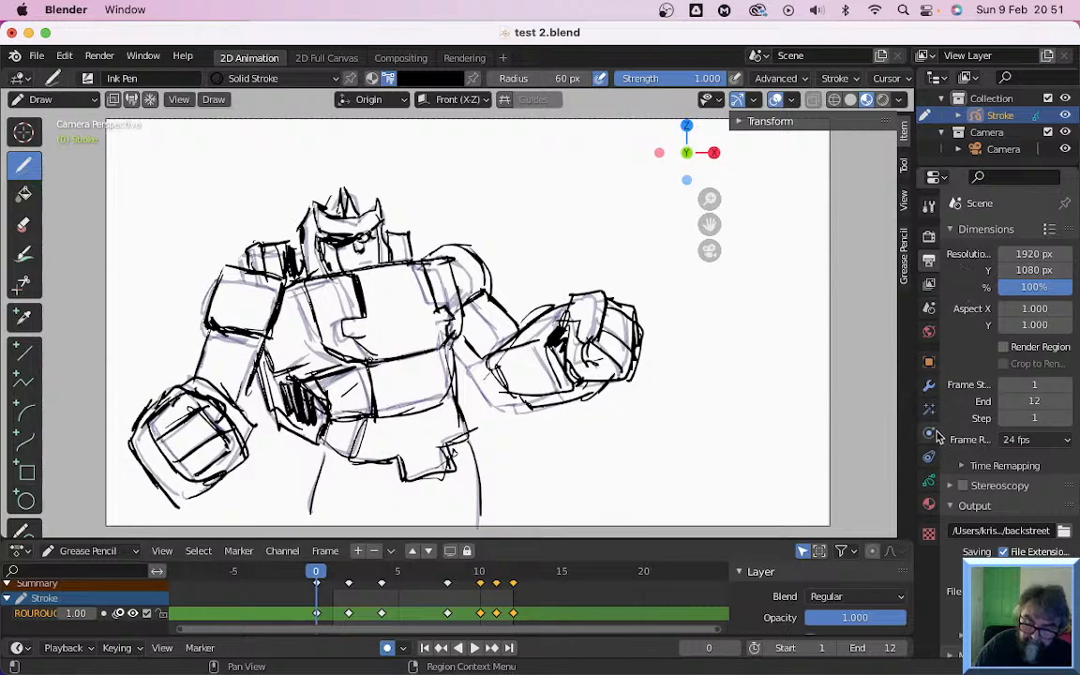
left_click(930, 483)
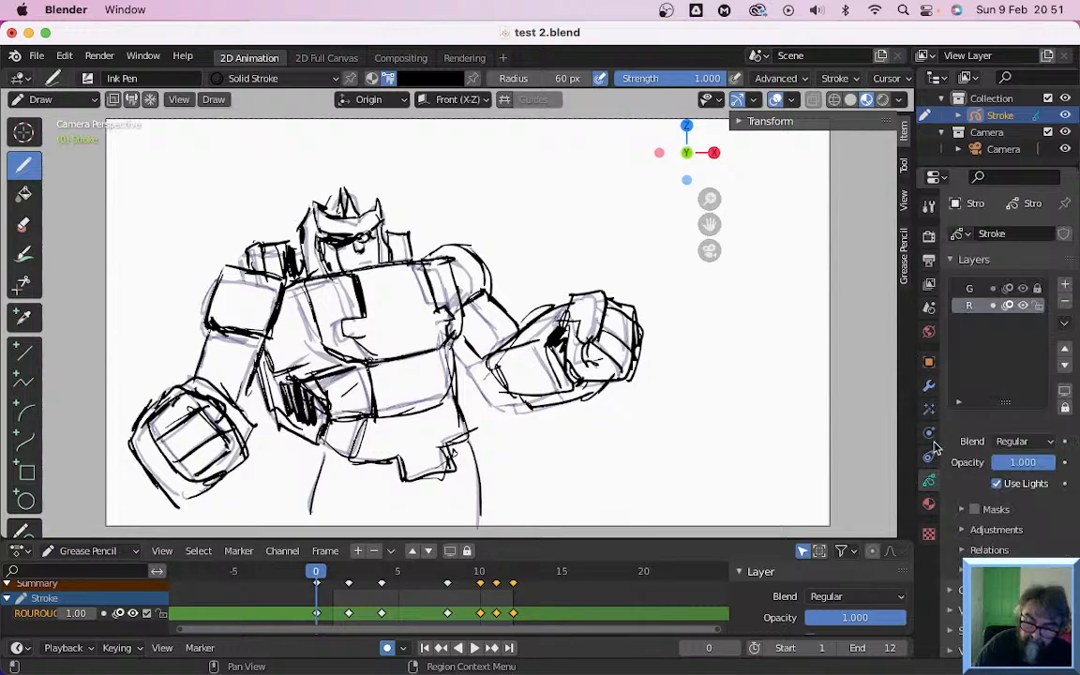
left_click(972, 290)
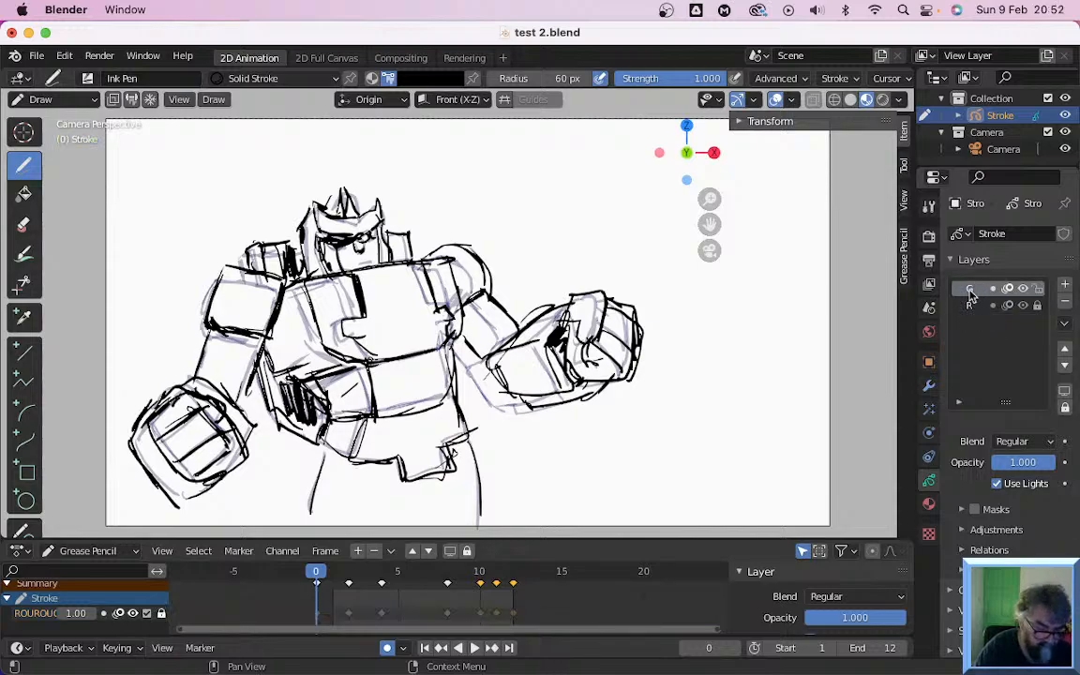
left_click(975, 305)
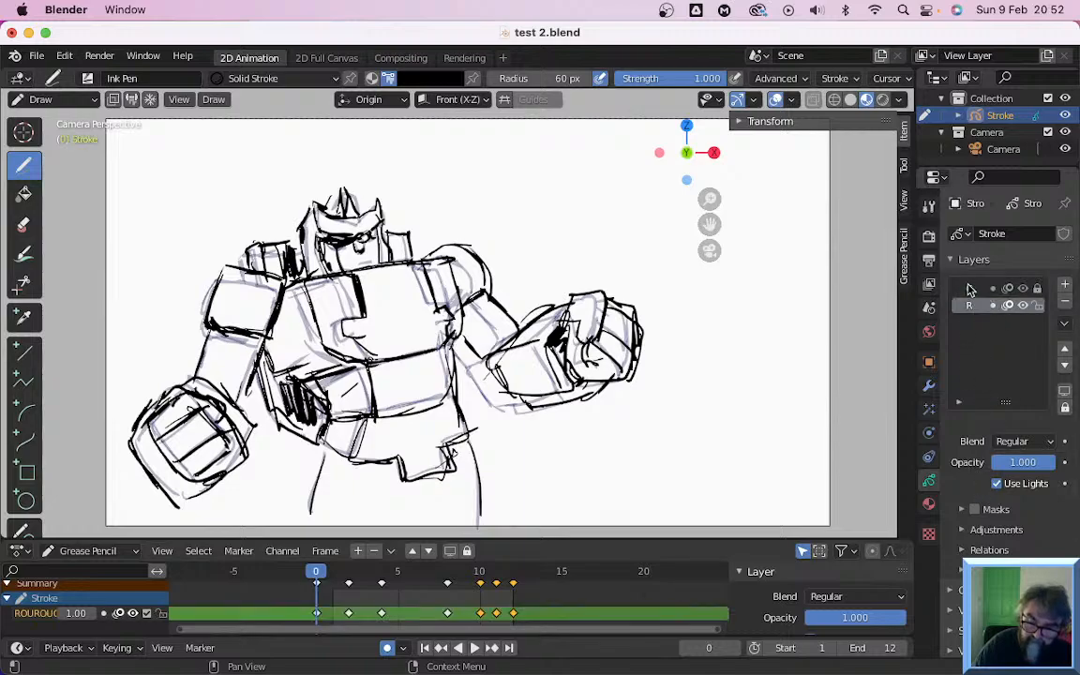
left_click(969, 288)
left_click(970, 306)
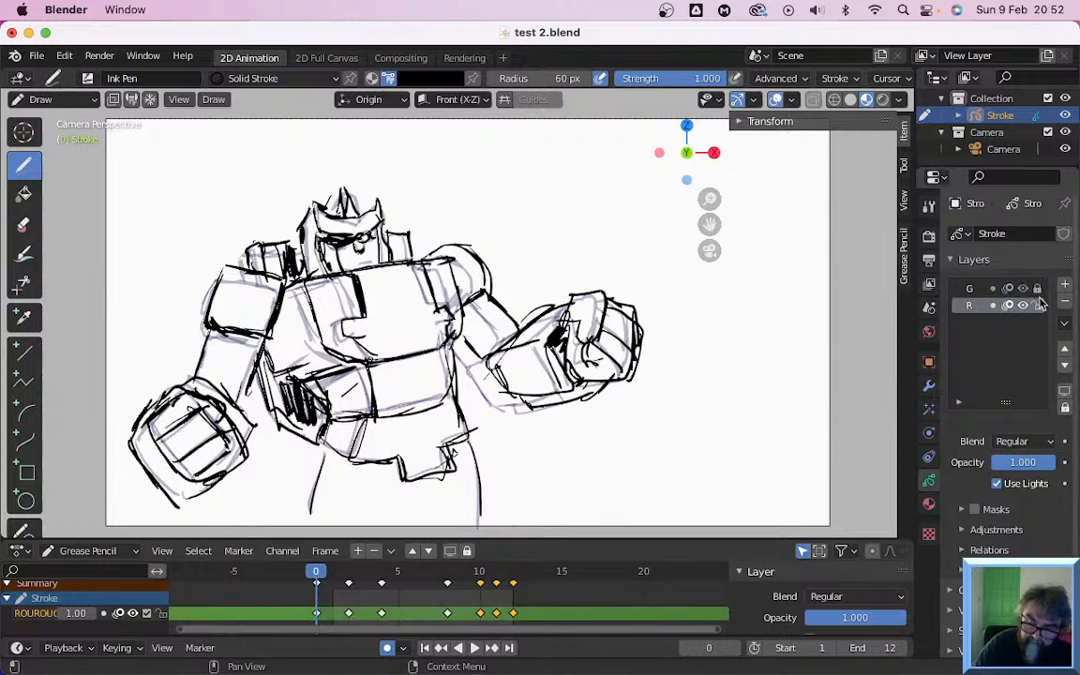
left_click(973, 288)
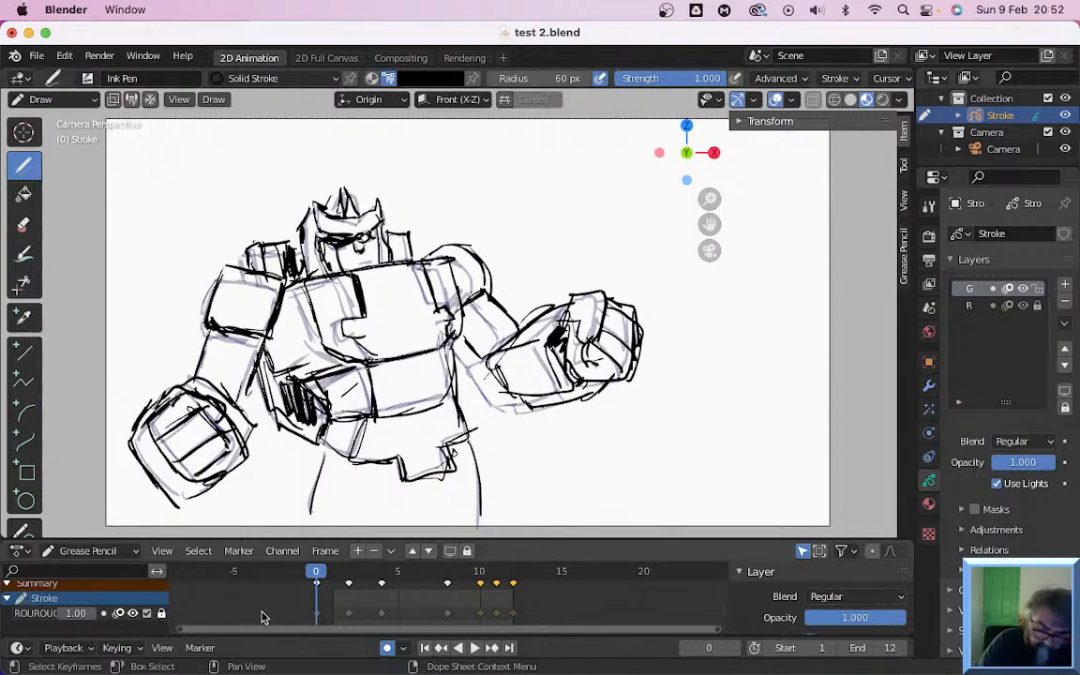
scroll(723, 622, "down", 2)
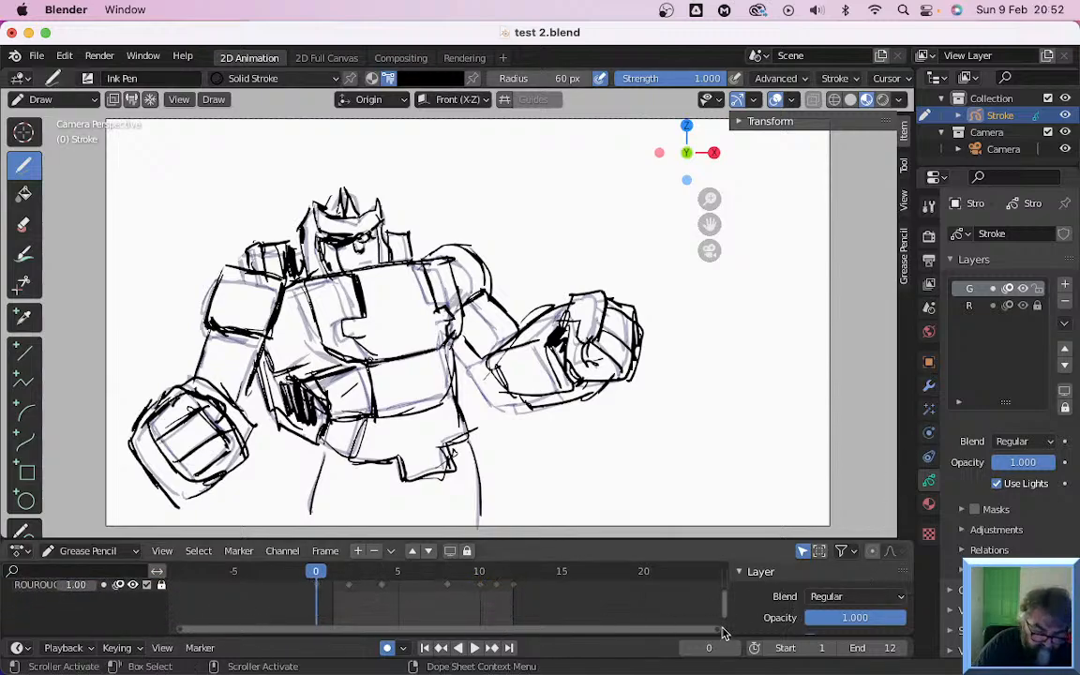
scroll(723, 624, "up", 2)
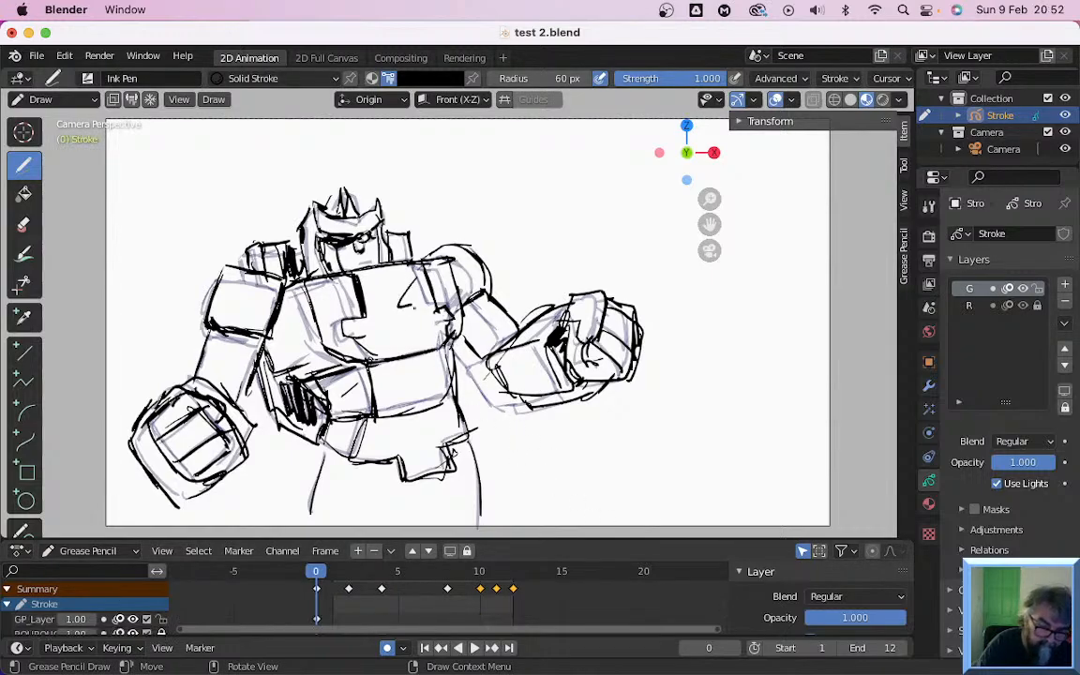
left_click_drag(412, 308, 472, 375)
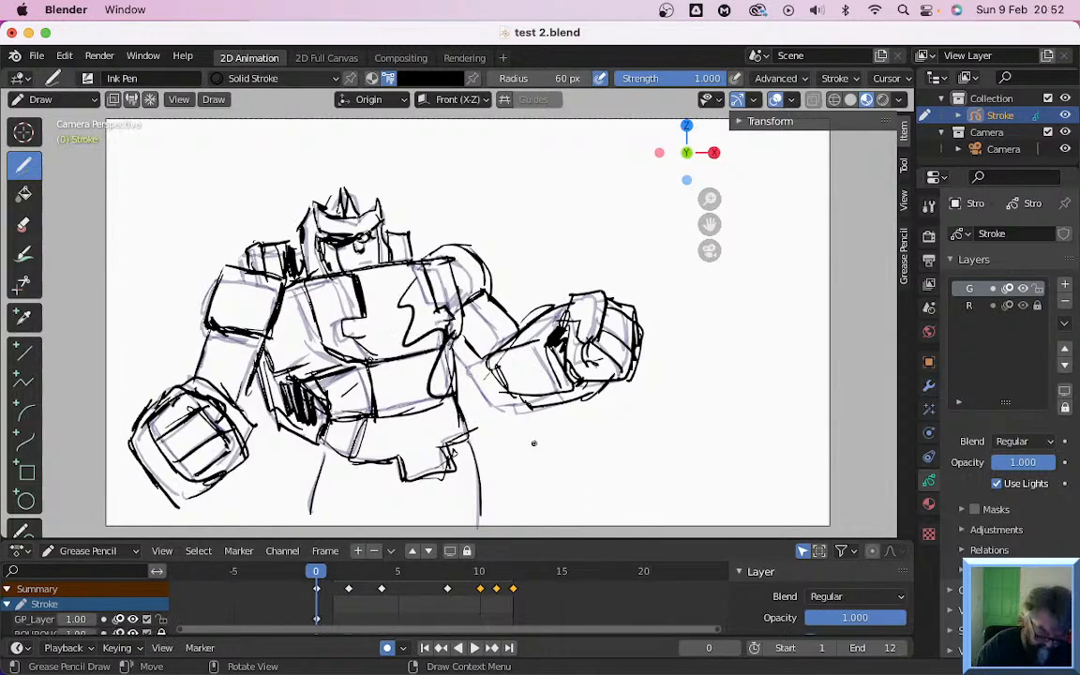
key("super+z")
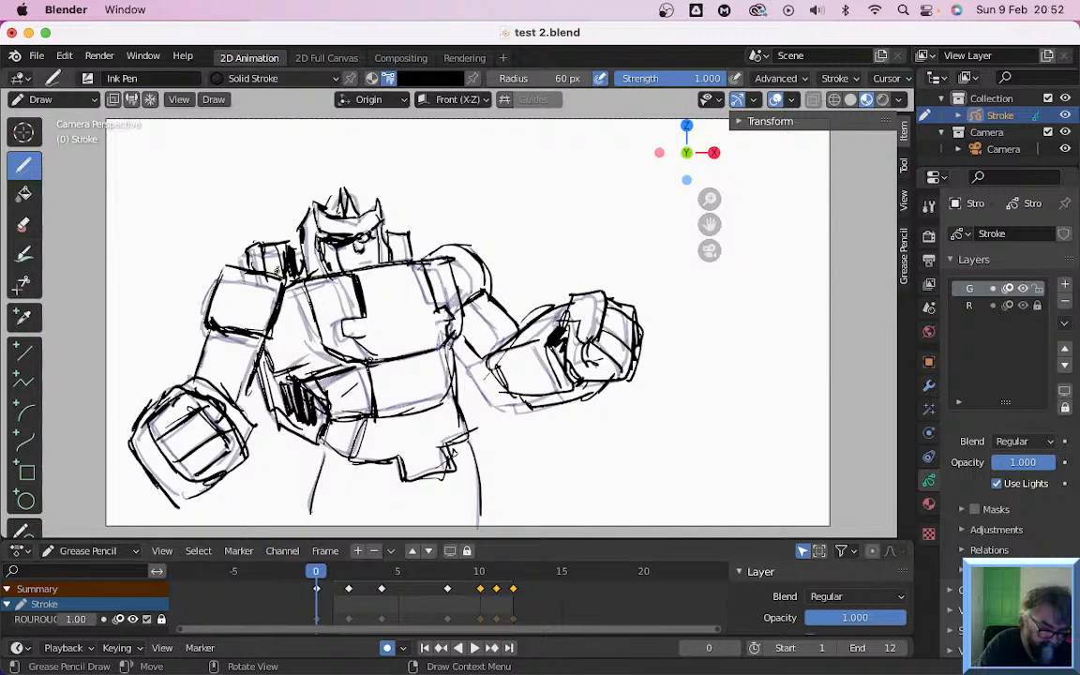
key("super+z")
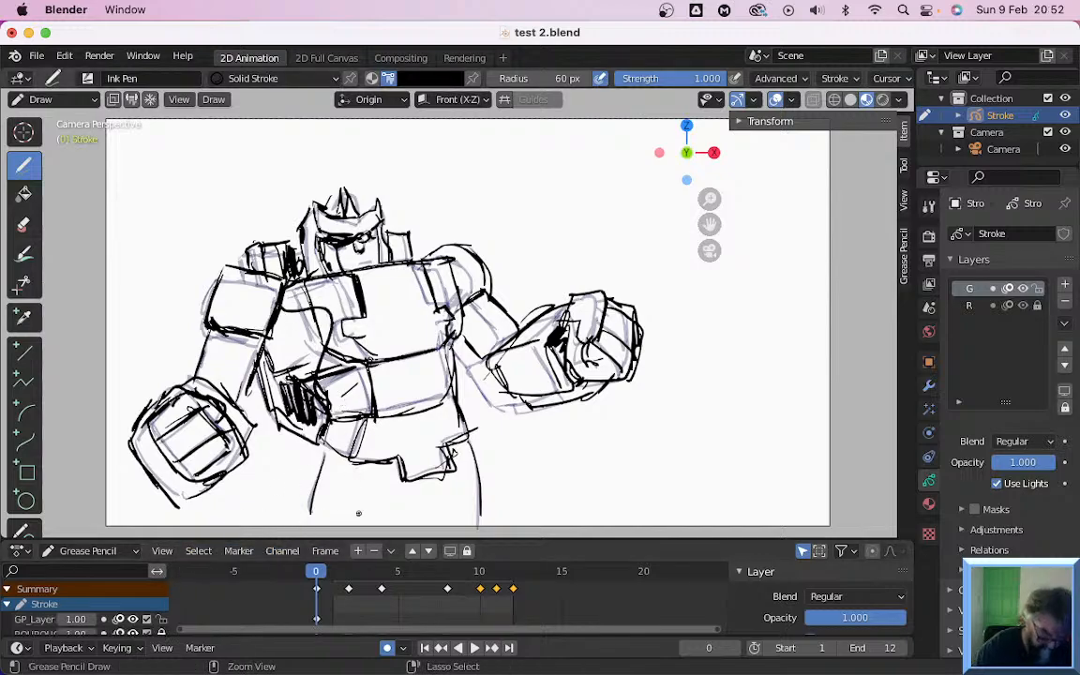
key("super+z")
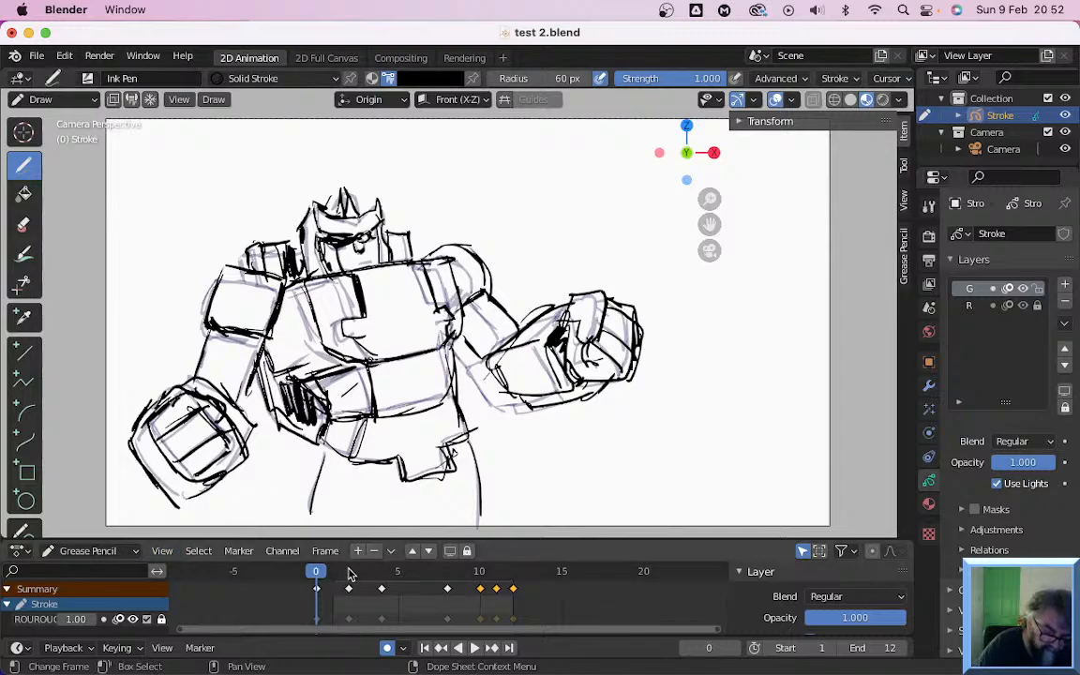
Check the robot's poses through frame 10, and on frame 7 sketch the beginnings of the cannons behind both shoulders
left_click_drag(317, 572, 355, 580)
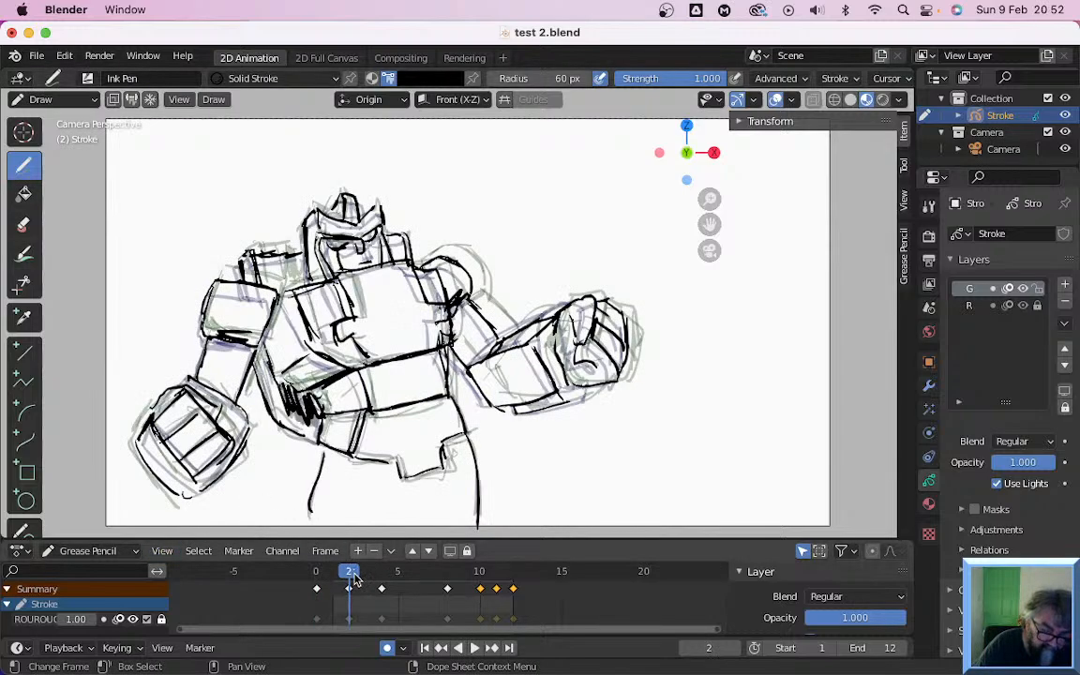
left_click(386, 575)
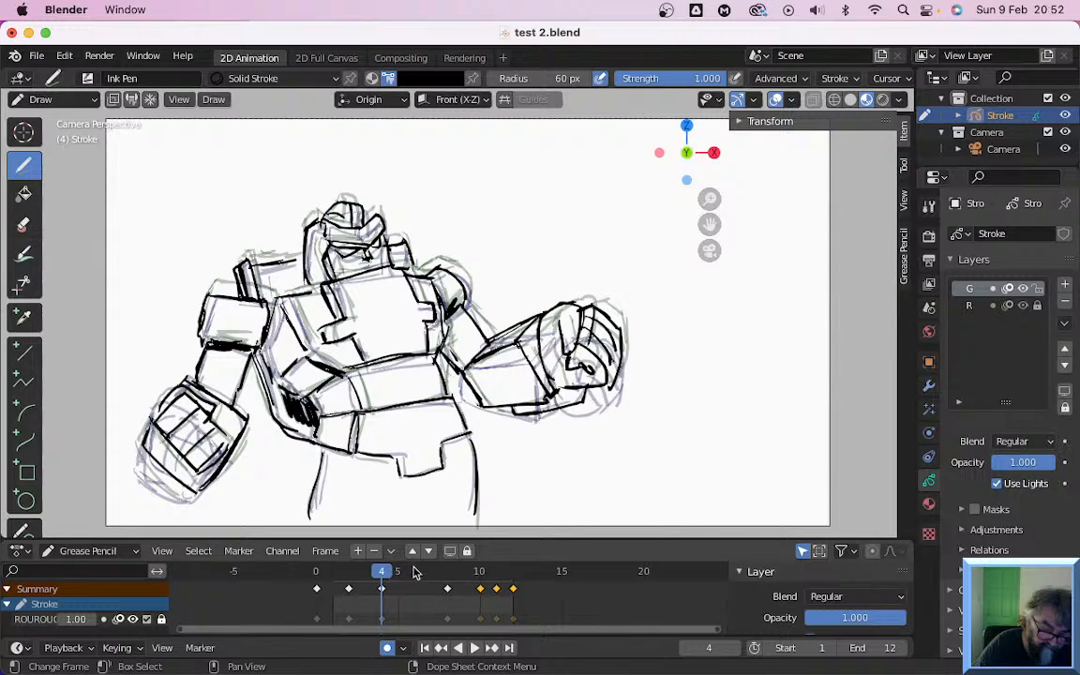
left_click(453, 572)
left_click_drag(453, 575, 454, 579)
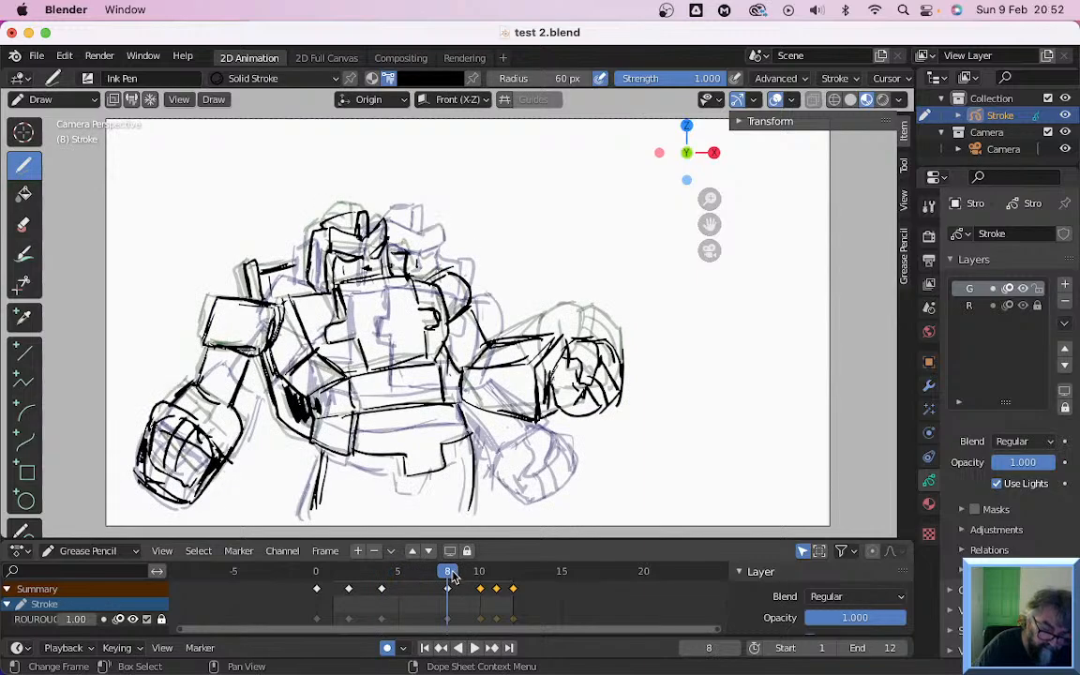
left_click(484, 574)
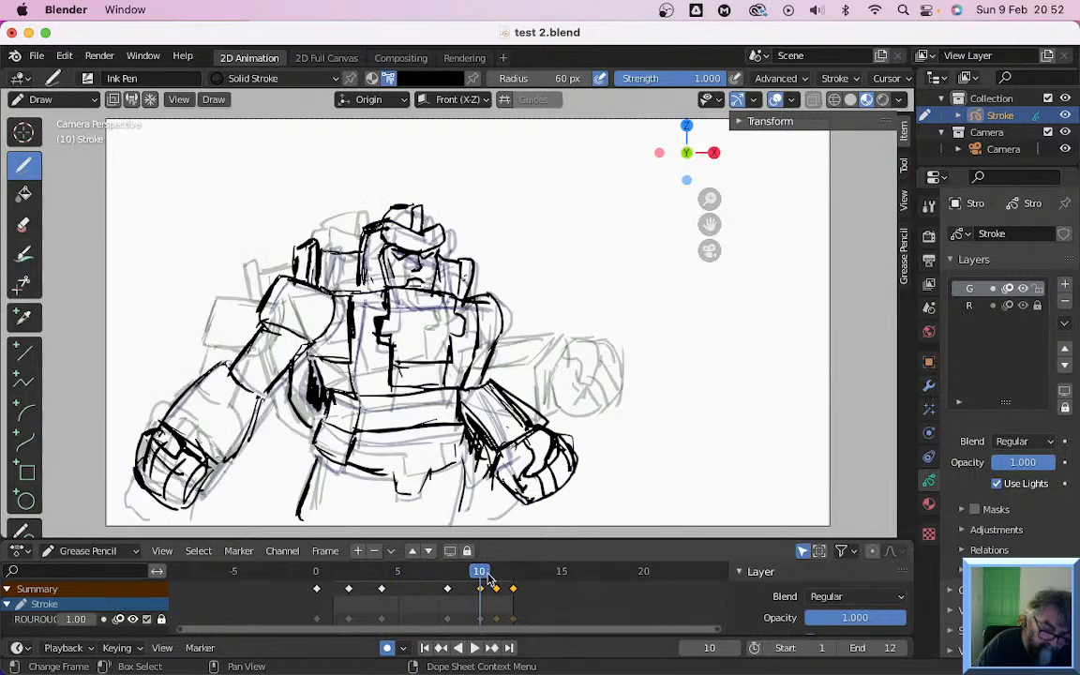
left_click(448, 574)
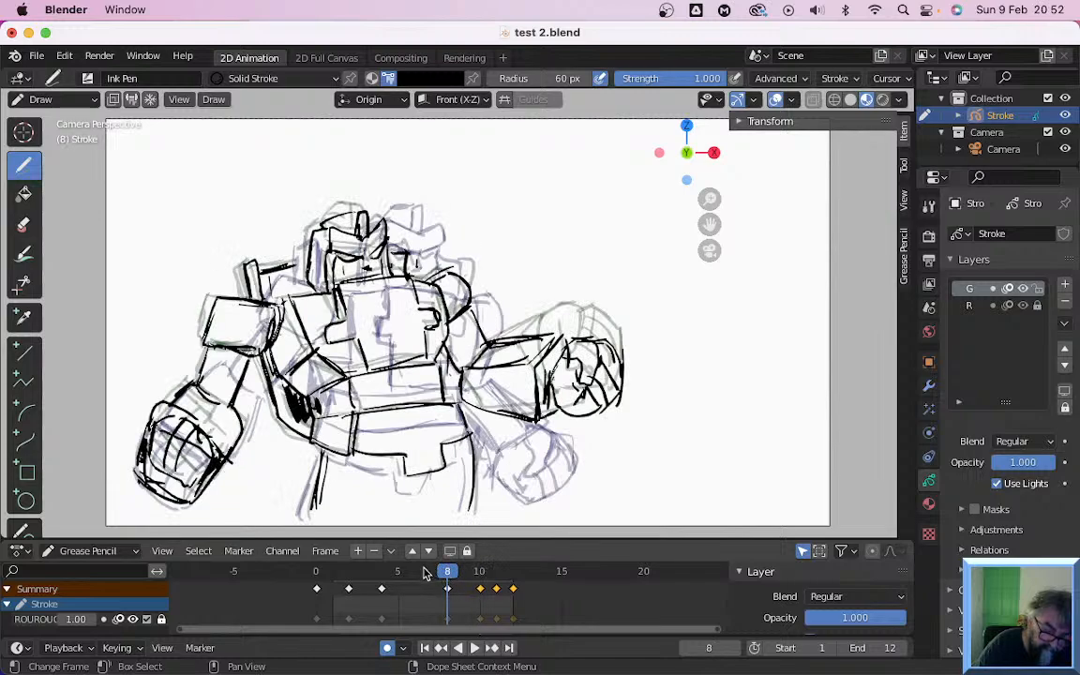
left_click(425, 574)
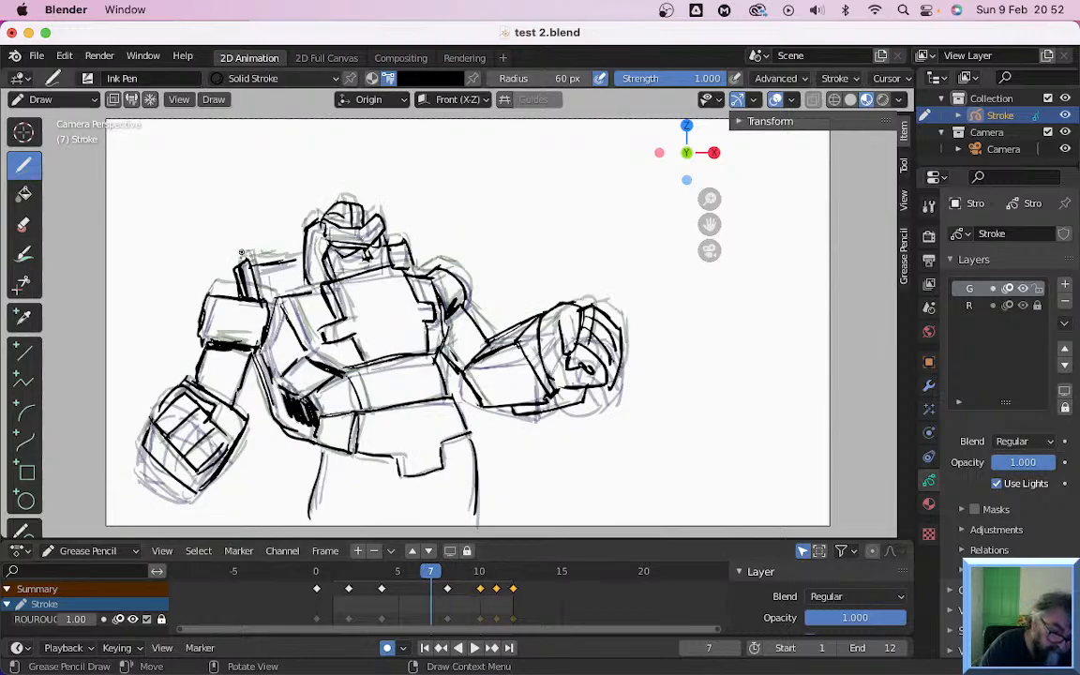
left_click_drag(229, 292, 234, 281)
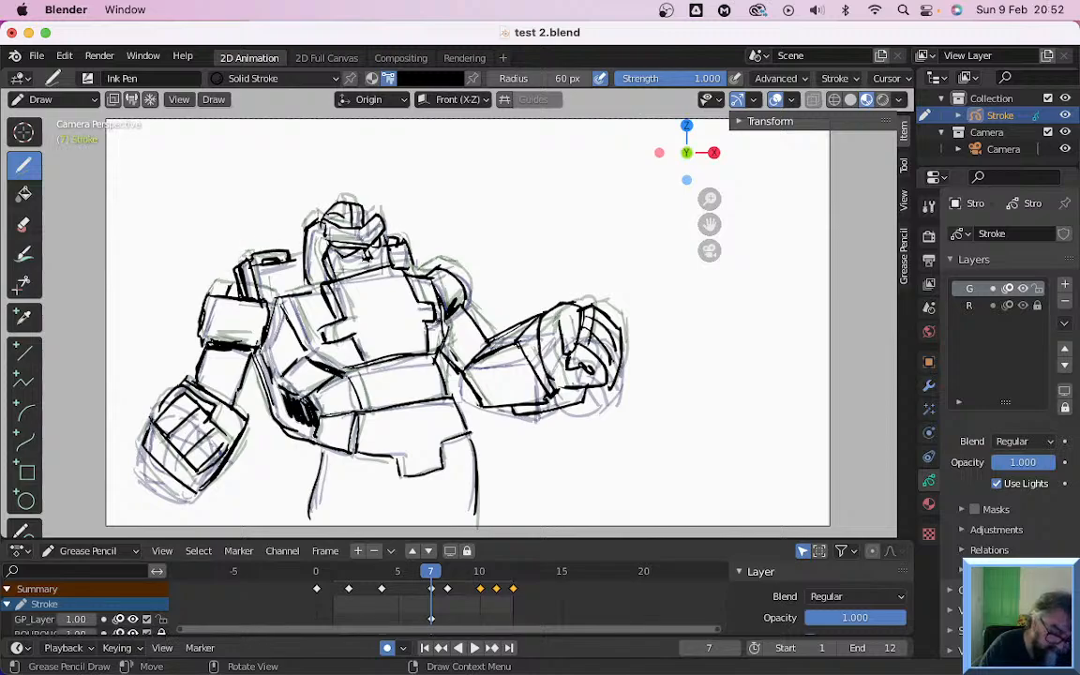
Draw the emerging shoulder cannons on frame 8, and on frame 9 extend the near barrel outward behind the shoulder
left_click(449, 575)
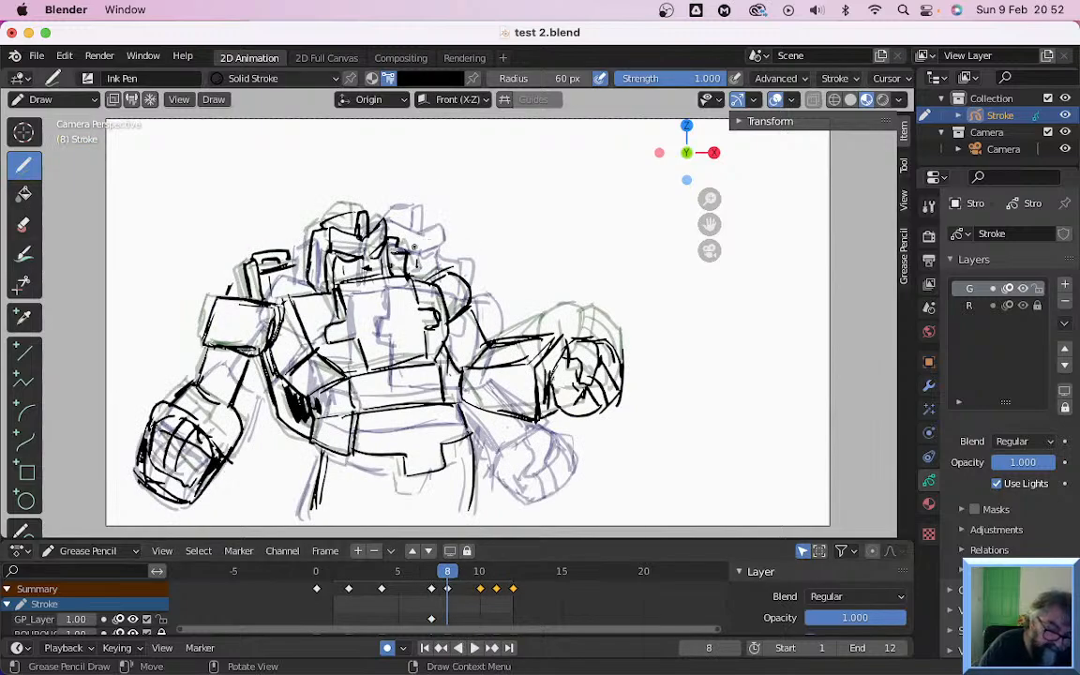
left_click(279, 258)
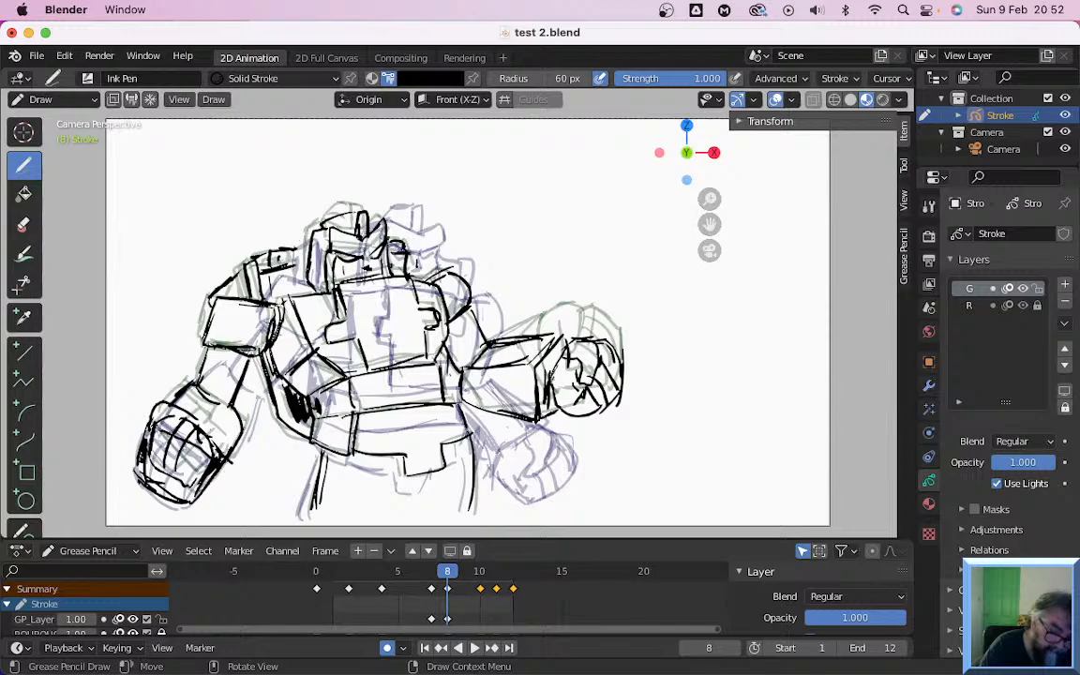
key("Right")
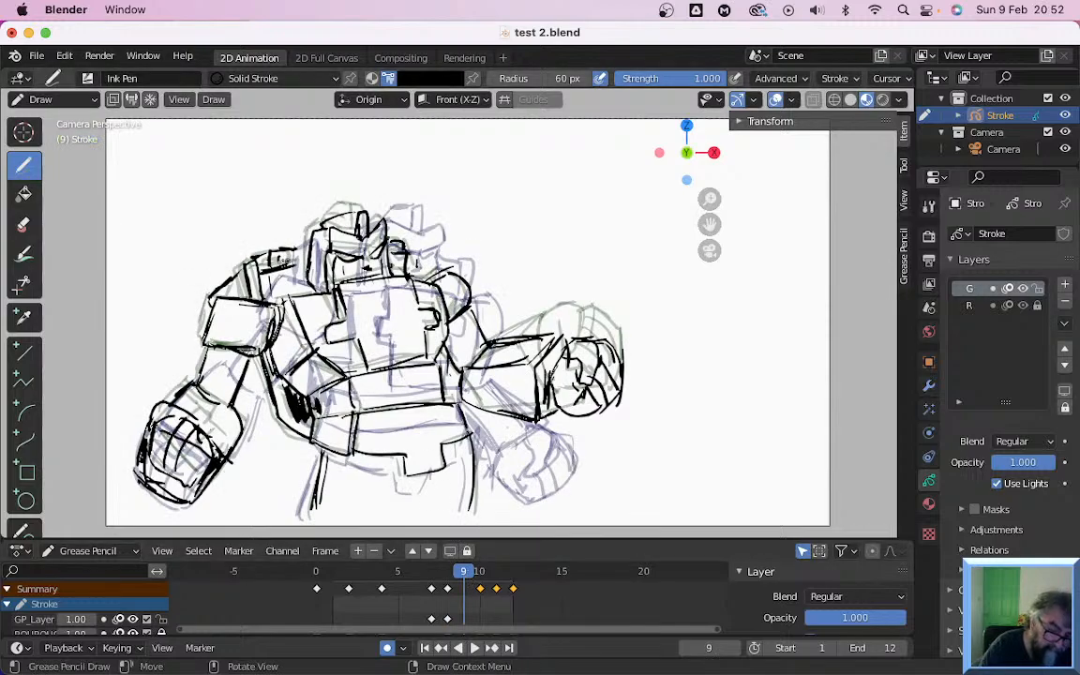
left_click_drag(245, 230, 246, 241)
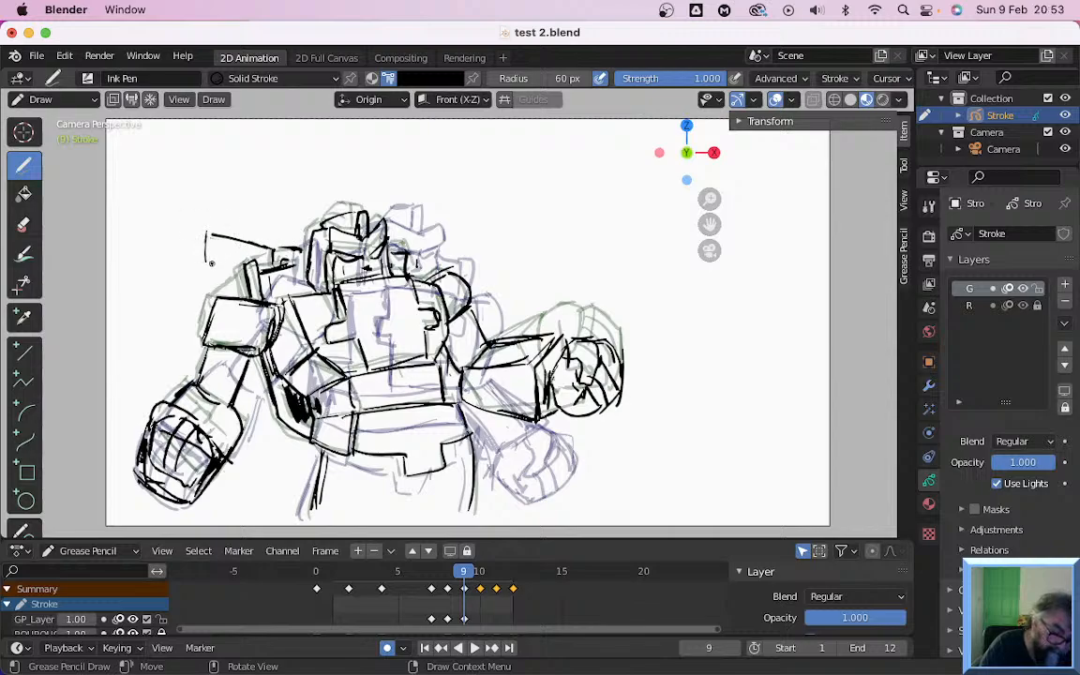
mouse_move(211, 264)
left_mouse_down()
mouse_move(245, 255)
mouse_move(243, 229)
left_mouse_up()
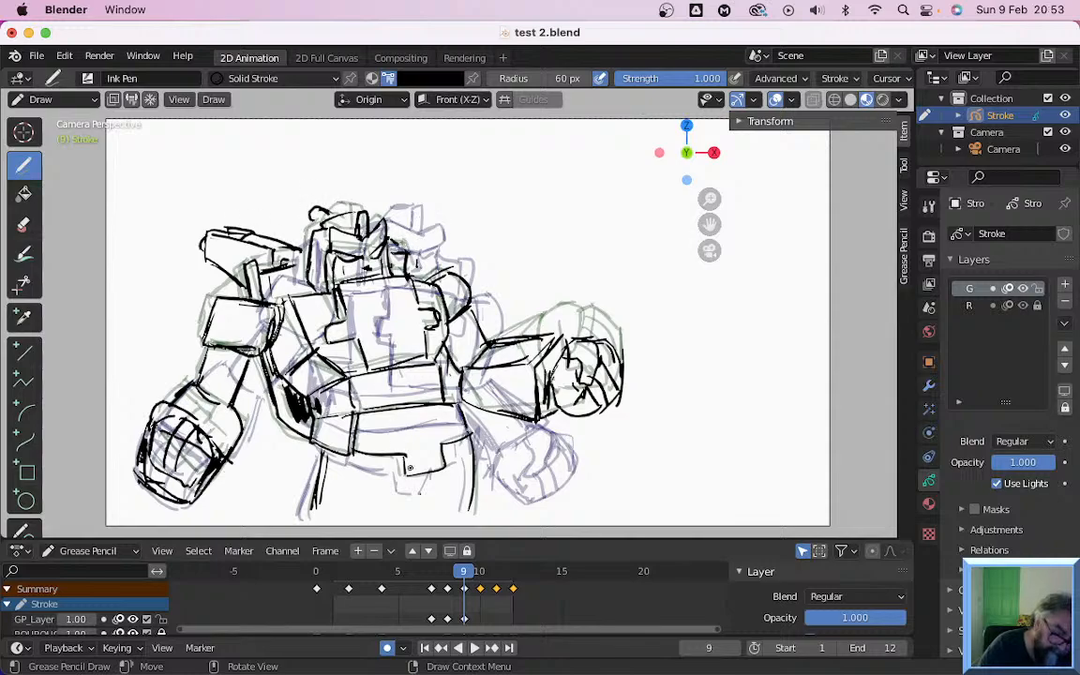
On frame 10, draw the near shoulder cannon as a long barrel swung almost upright
key("Right")
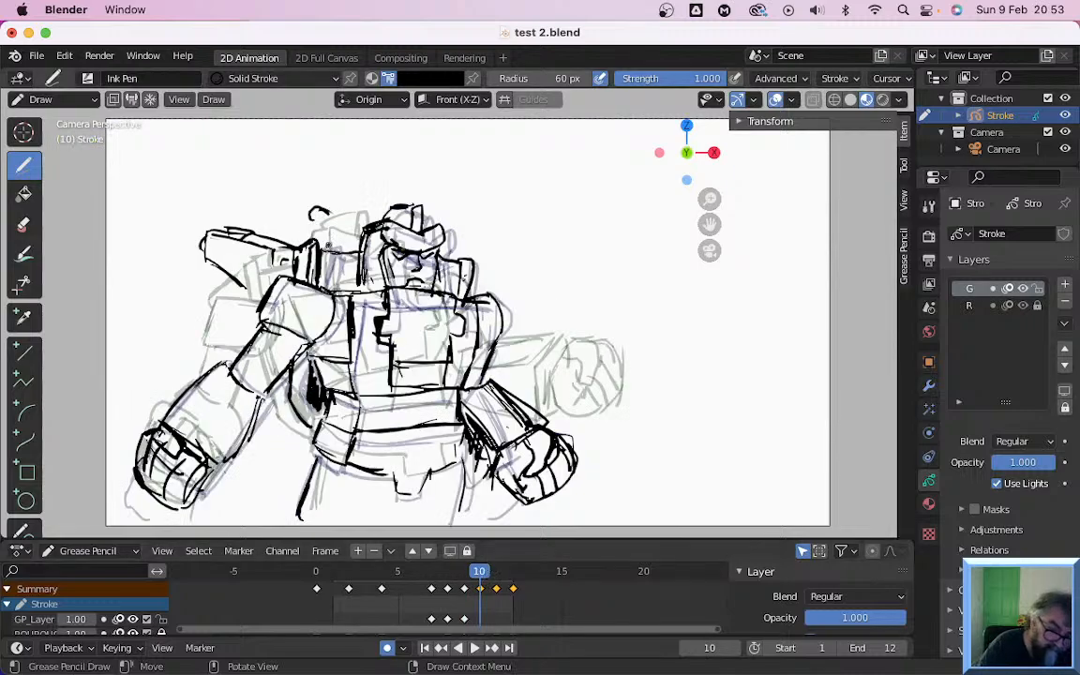
mouse_move(330, 247)
left_mouse_down()
mouse_move(293, 127)
mouse_move(323, 234)
left_mouse_up()
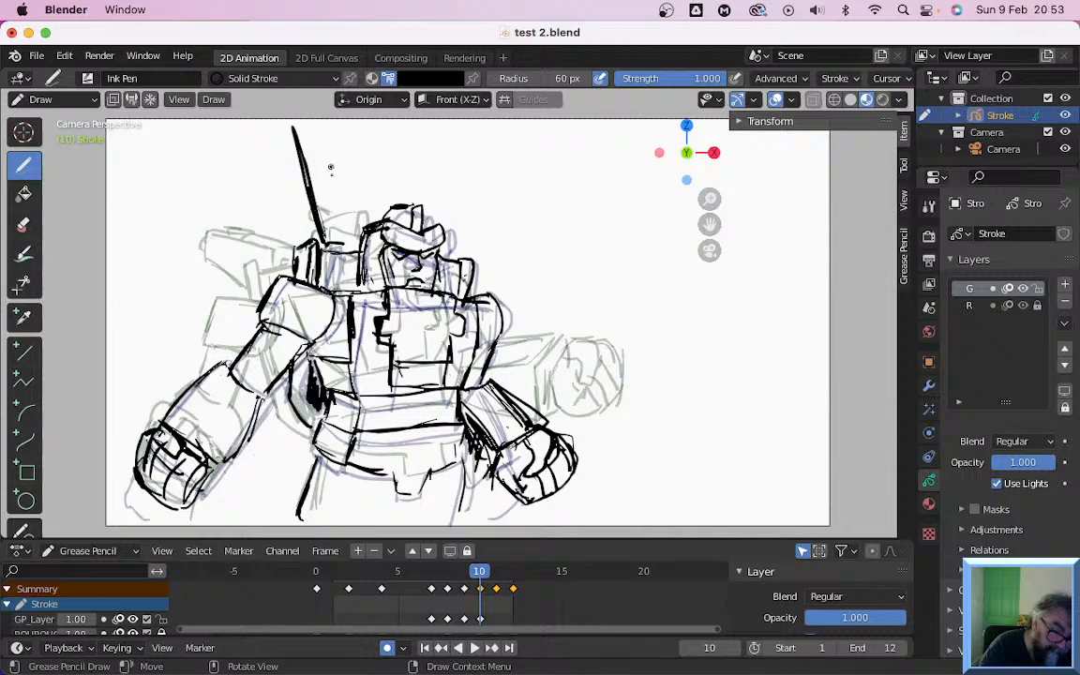
mouse_move(321, 131)
left_mouse_down()
mouse_move(356, 242)
mouse_move(347, 234)
left_mouse_up()
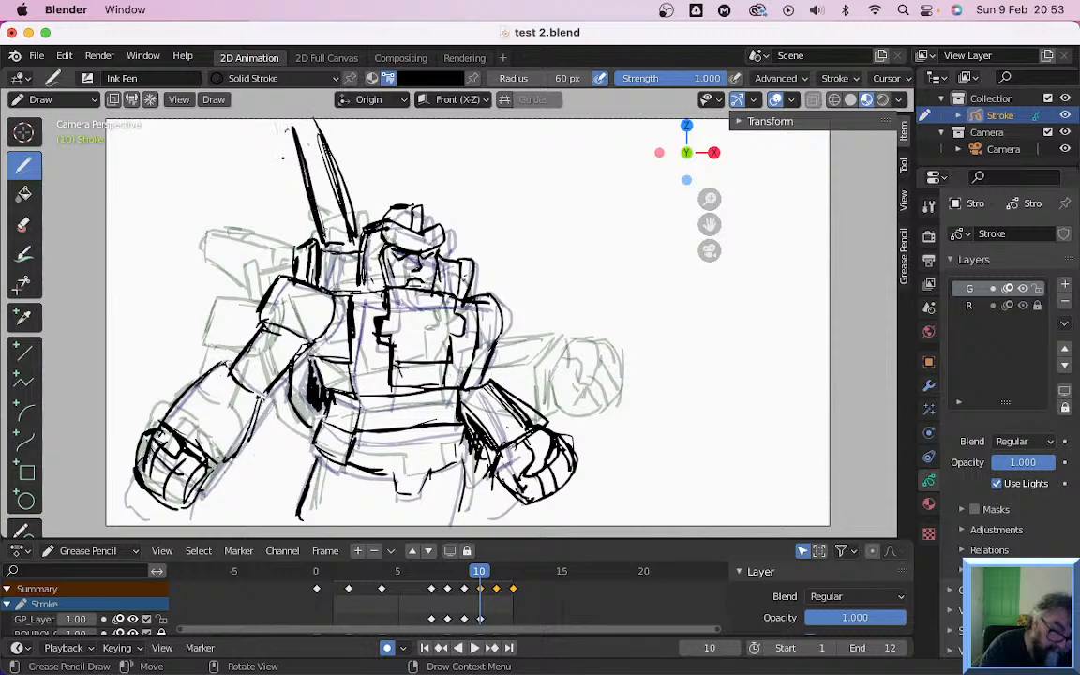
left_click_drag(274, 122, 295, 235)
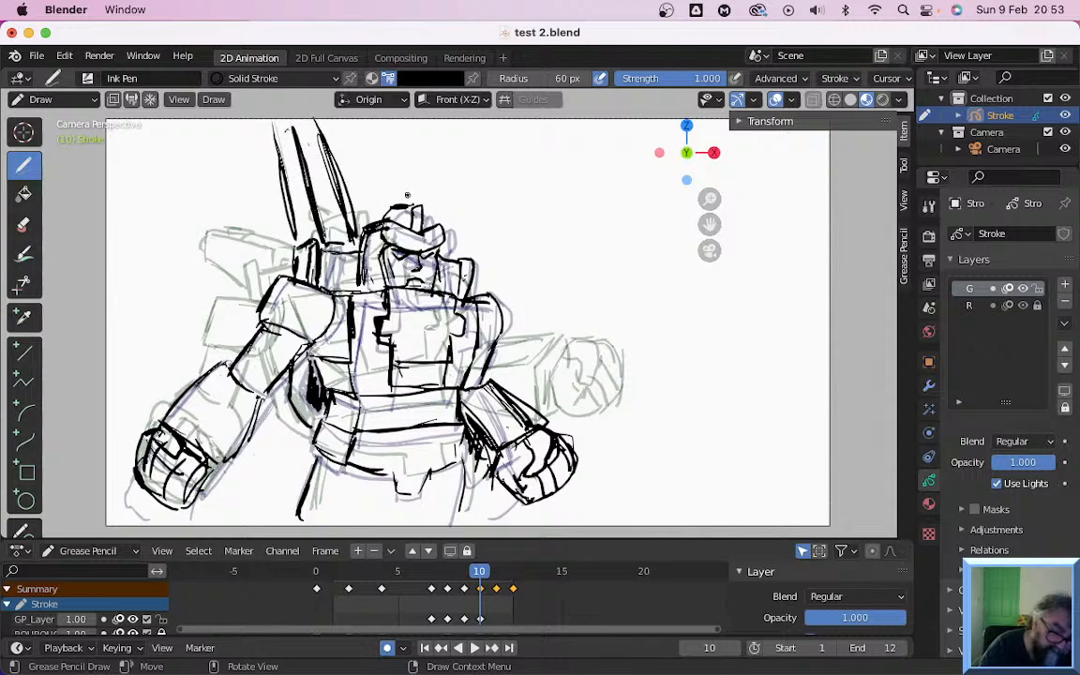
On frame 10, draw the second upright barrel behind the head, and add barrel details and motion lines beside the near cannon
mouse_move(402, 201)
left_mouse_down()
mouse_move(386, 138)
mouse_move(442, 204)
left_mouse_up()
left_click_drag(408, 122, 451, 252)
left_click_drag(398, 124, 429, 240)
left_click_drag(404, 134, 431, 199)
left_click_drag(409, 138, 431, 197)
left_click_drag(272, 123, 288, 165)
left_click_drag(284, 129, 300, 173)
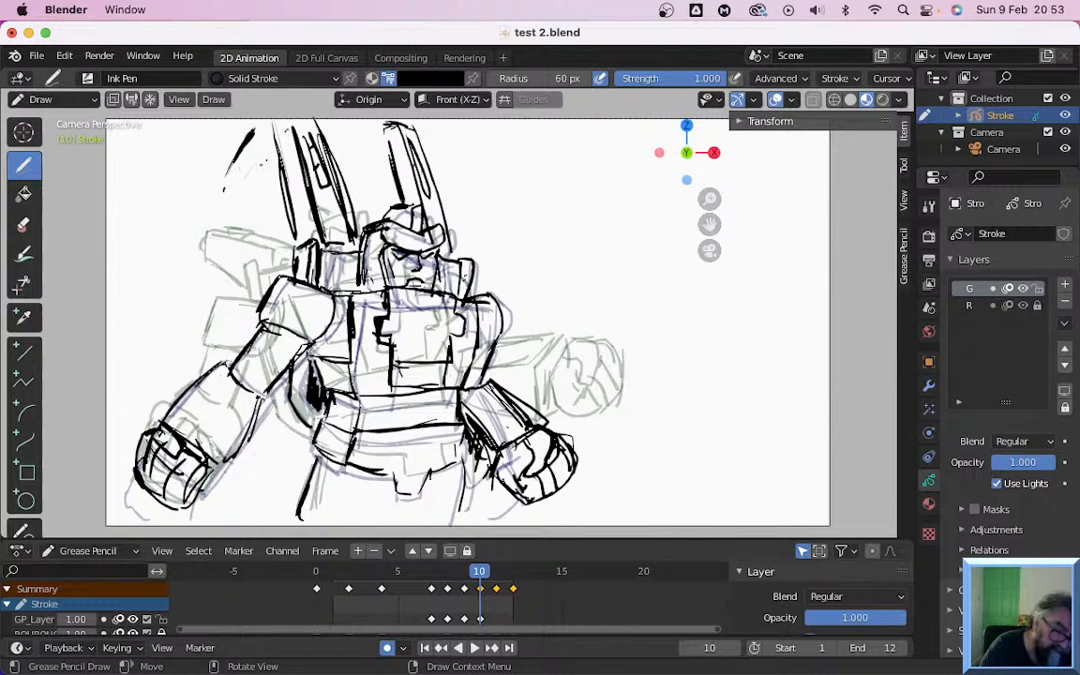
left_click_drag(241, 142, 222, 178)
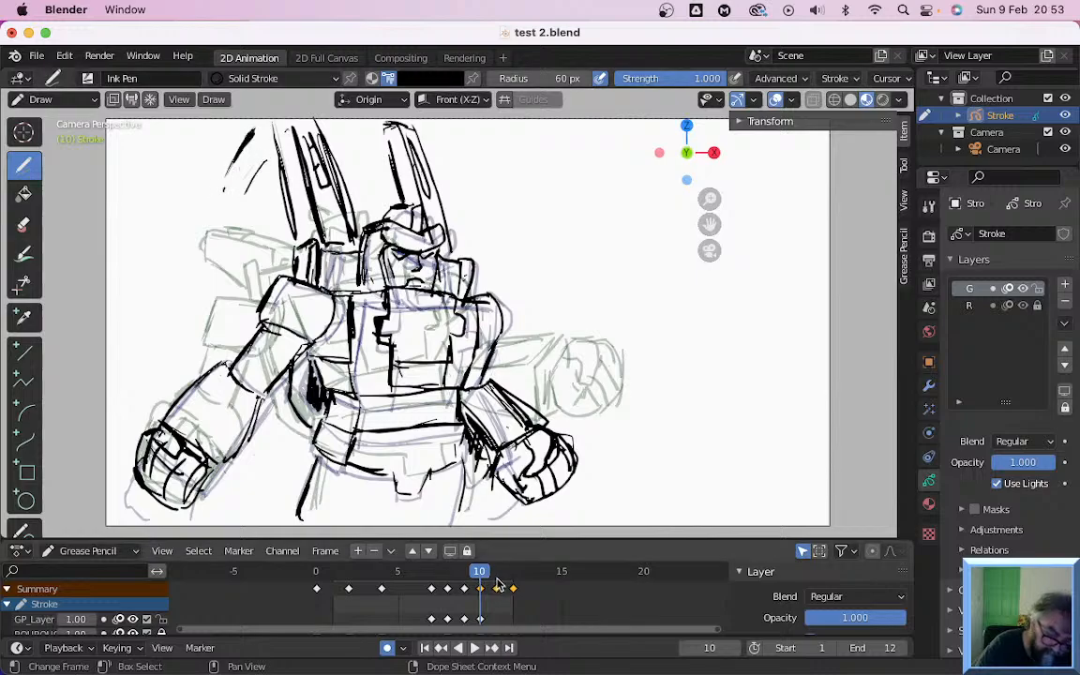
On frame 11, draw the near shoulder cannon's barrel tilted forward over the head, with its inner detail lines
key("Right")
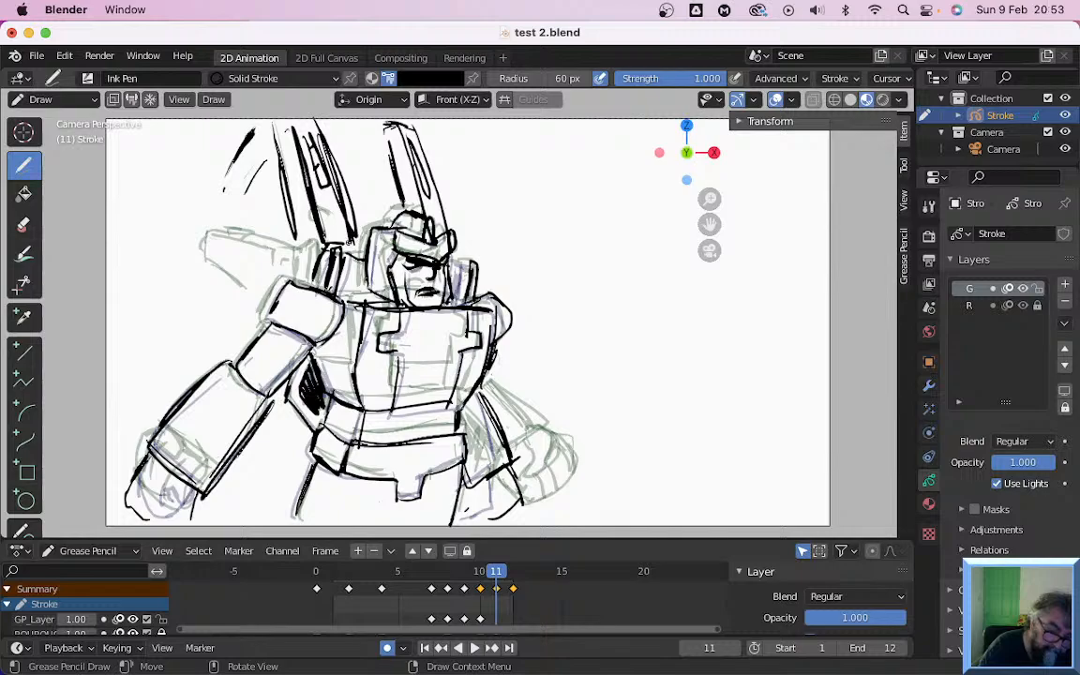
key("ctrl+z")
left_click_drag(368, 215, 353, 239)
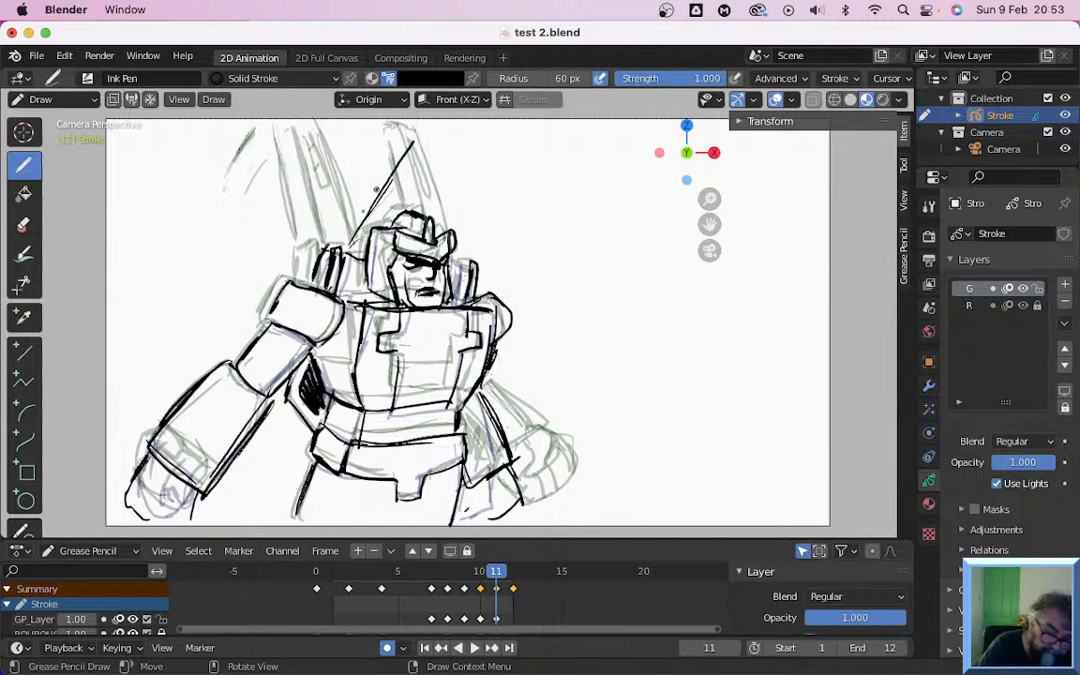
left_click_drag(416, 136, 351, 241)
mouse_move(444, 134)
left_mouse_down()
mouse_move(357, 236)
mouse_move(382, 145)
left_mouse_up()
mouse_move(351, 187)
left_mouse_down()
mouse_move(357, 164)
mouse_move(429, 131)
left_mouse_up()
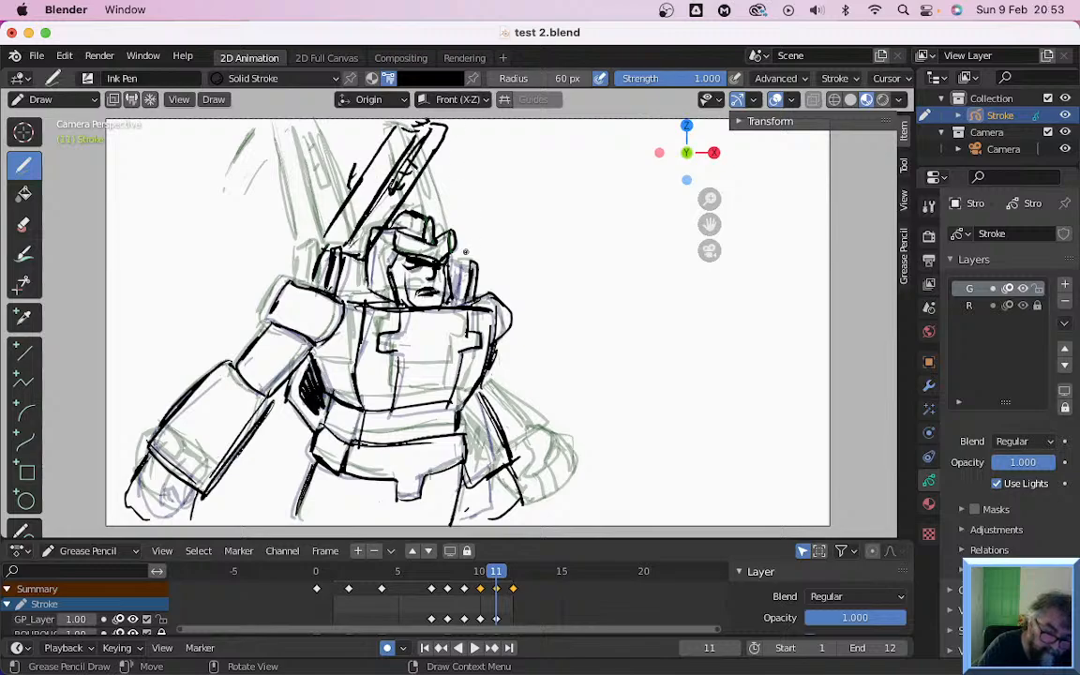
On frame 11, draw the far shoulder cannon's barrel at a matching forward tilt beside the head
mouse_move(463, 252)
left_mouse_down()
mouse_move(495, 223)
mouse_move(502, 166)
left_mouse_up()
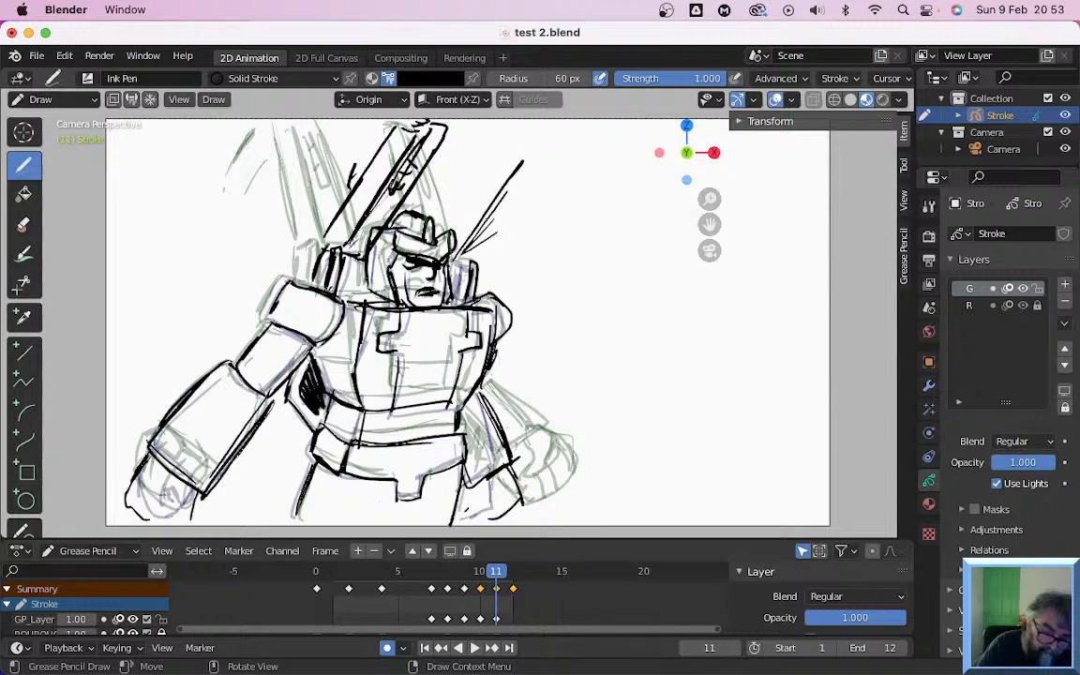
mouse_move(460, 248)
left_mouse_down()
mouse_move(523, 160)
mouse_move(519, 139)
mouse_move(522, 173)
left_mouse_up()
mouse_move(452, 232)
left_mouse_down()
mouse_move(511, 128)
mouse_move(512, 182)
left_mouse_up()
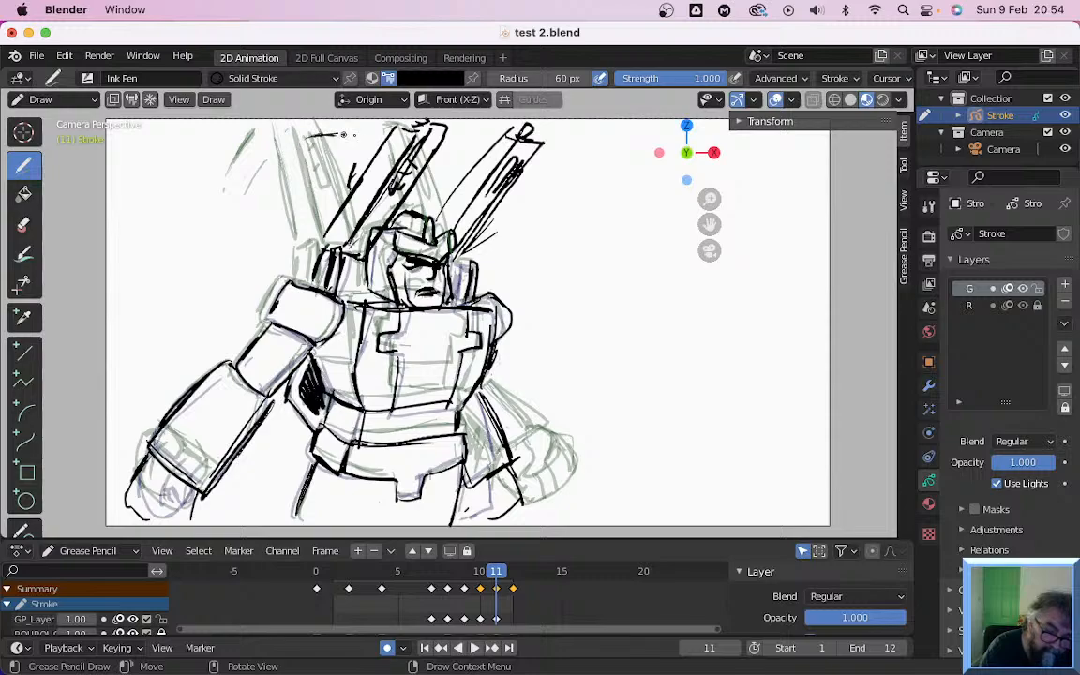
Add a short motion line on frame 11, and on frame 12 draw the near cannon's barrel and muzzle tilted low over the head
left_click_drag(306, 138, 336, 132)
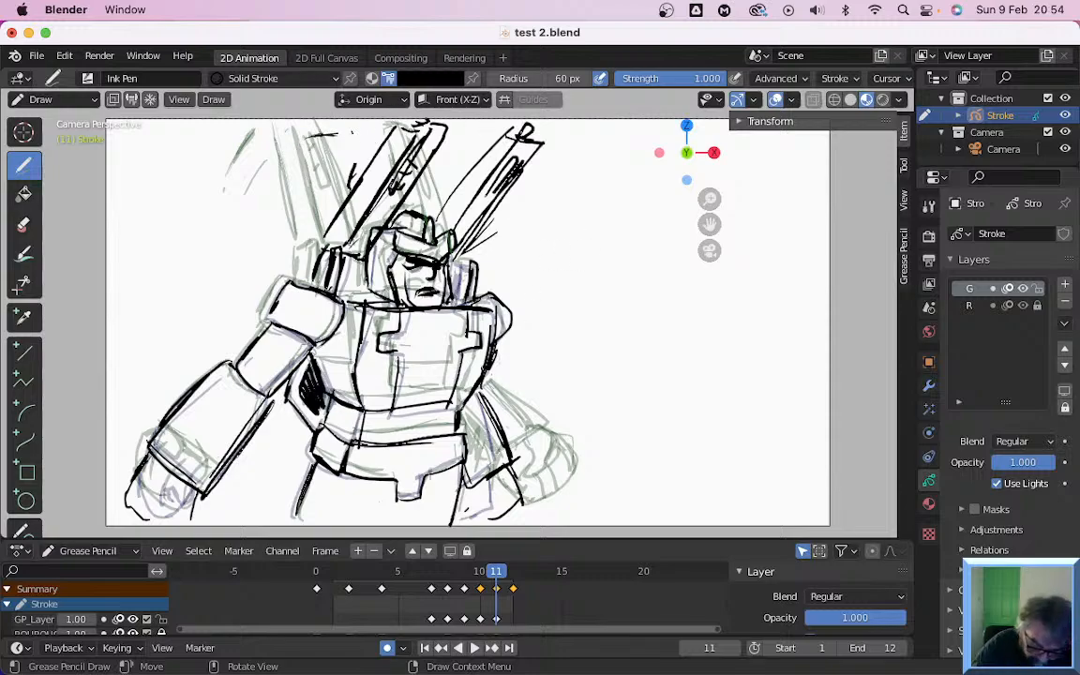
left_click(515, 575)
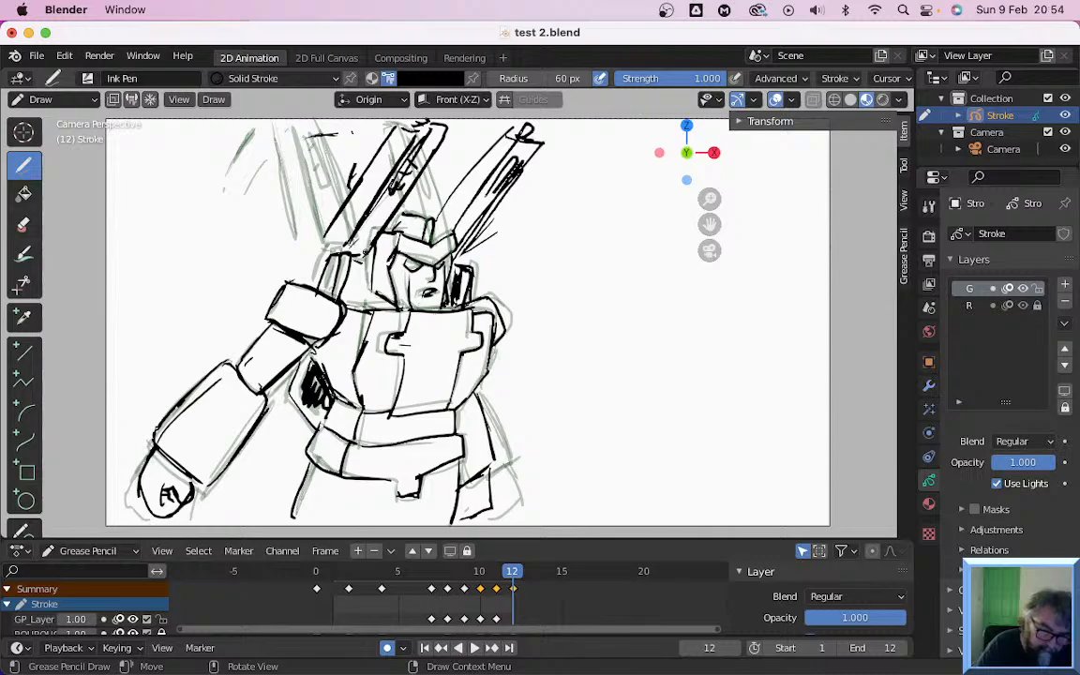
left_click(372, 250)
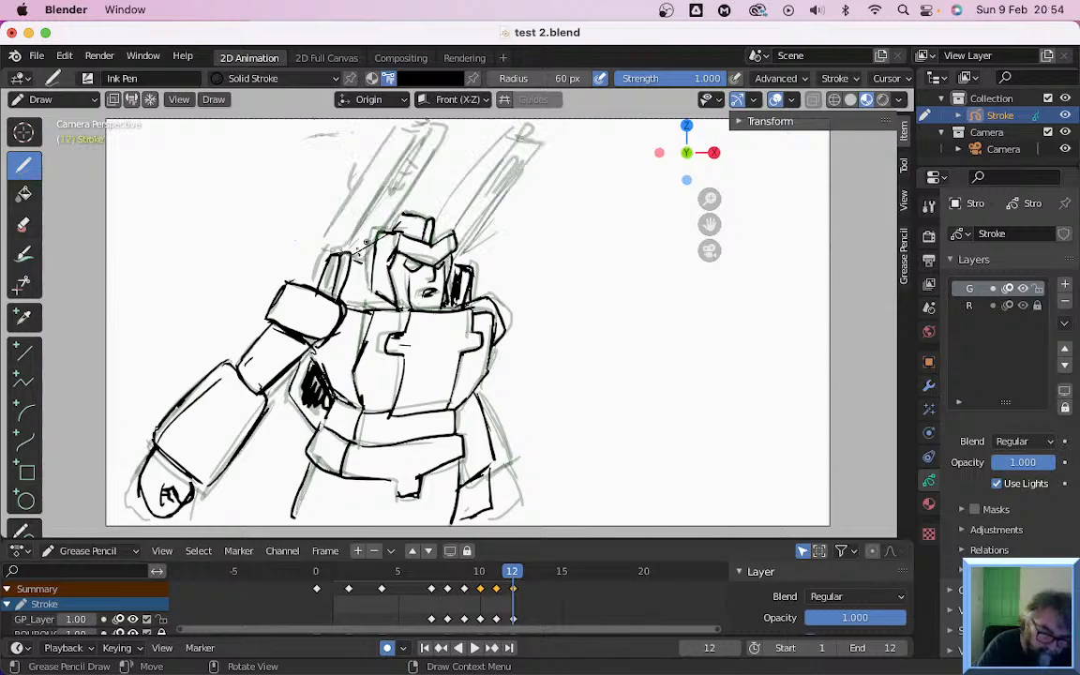
left_click_drag(354, 254, 491, 178)
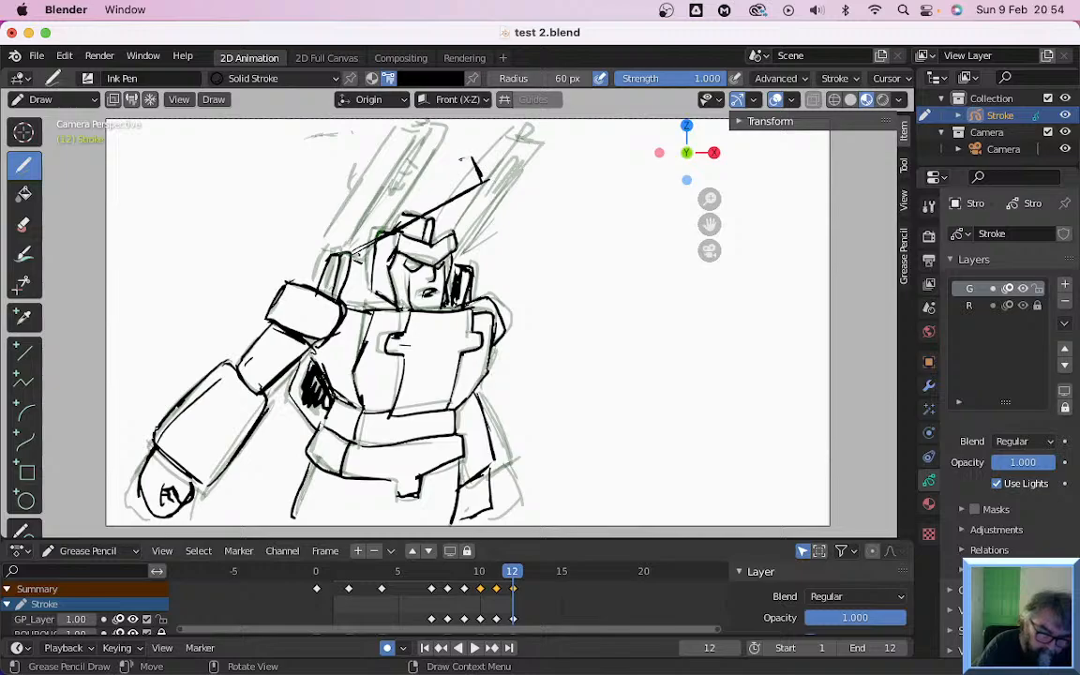
mouse_move(473, 162)
left_mouse_down()
mouse_move(340, 218)
mouse_move(330, 239)
left_mouse_up()
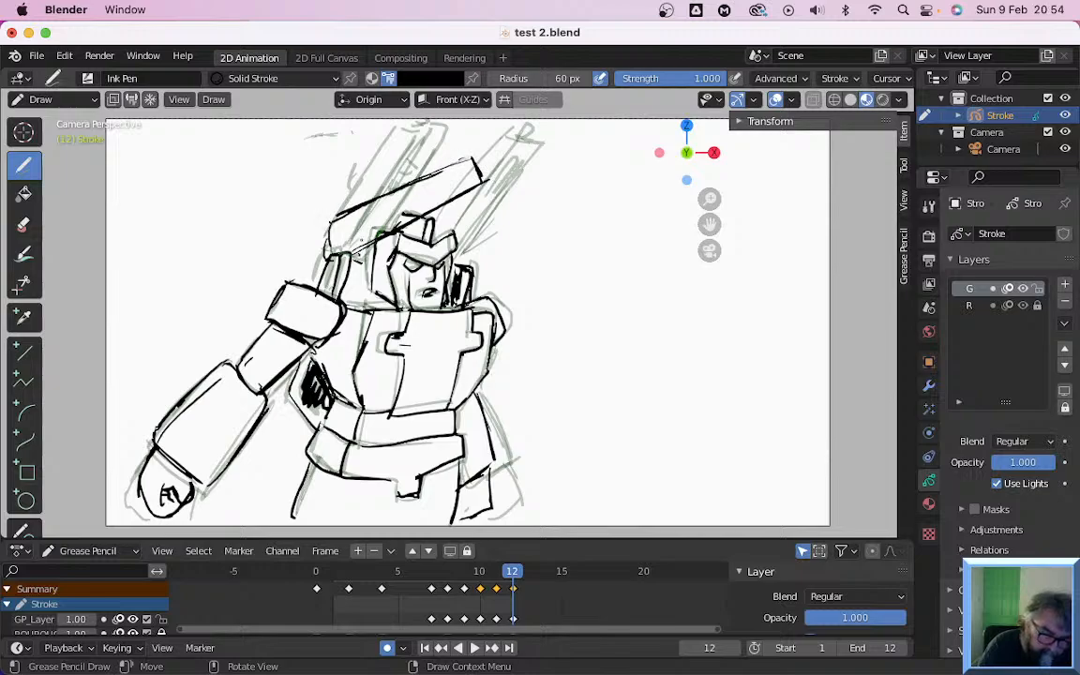
mouse_move(458, 200)
left_mouse_down()
mouse_move(418, 227)
mouse_move(463, 200)
mouse_move(500, 157)
left_mouse_up()
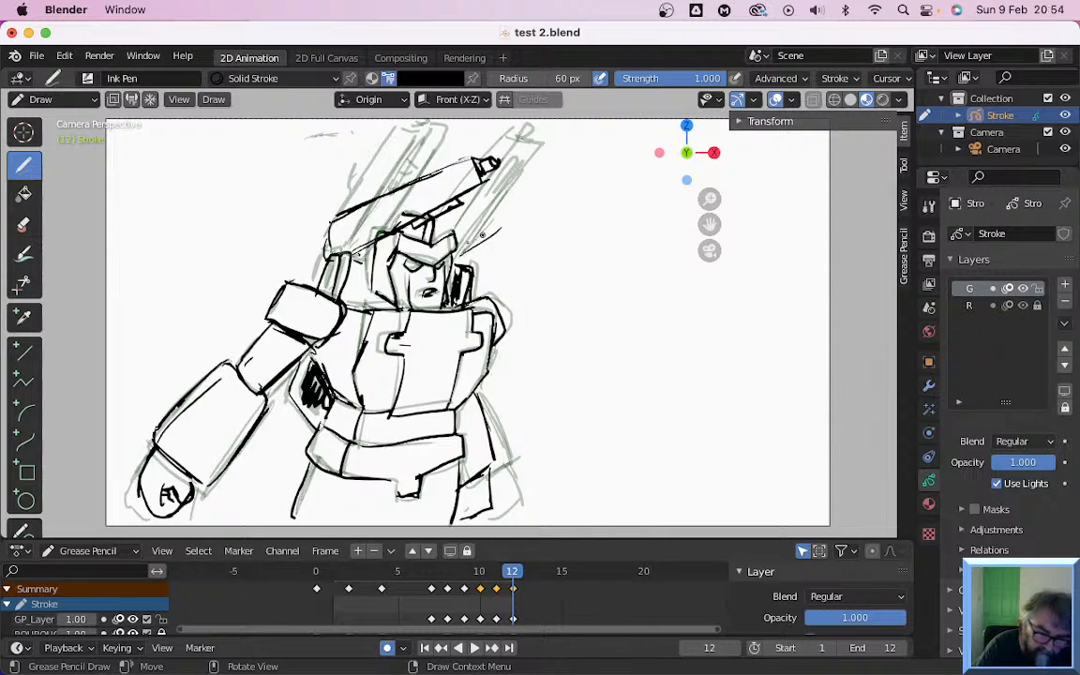
On frame 12, draw the far shoulder cannon's barrel pointing forward beside the head, with its underside detail and muzzle
left_click_drag(459, 254, 565, 200)
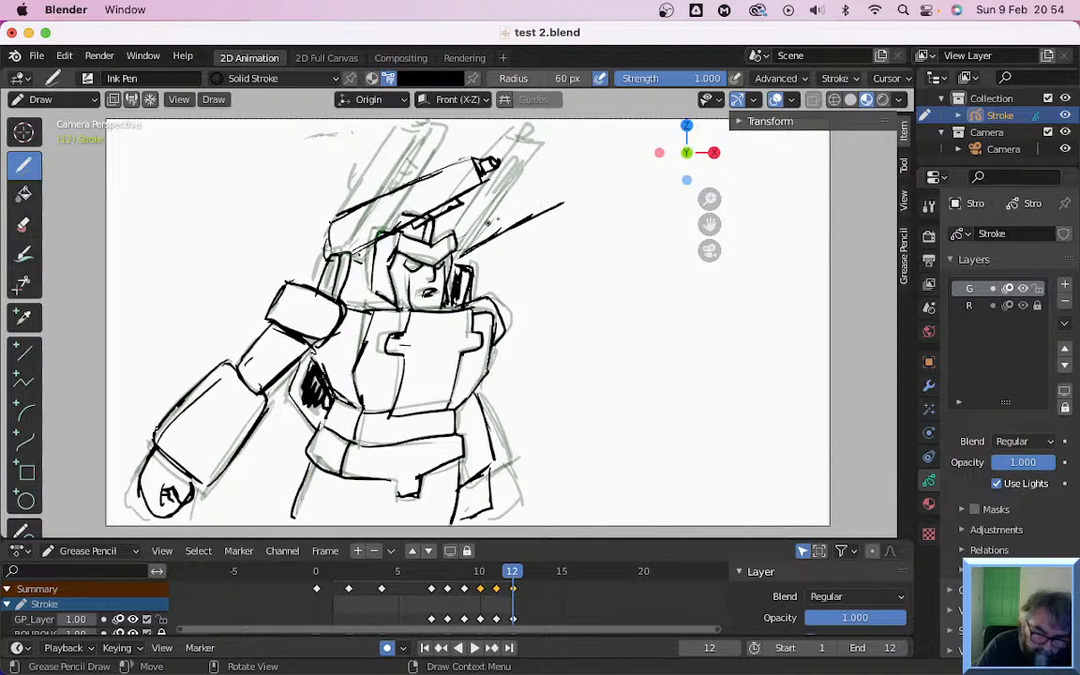
mouse_move(464, 229)
left_mouse_down()
mouse_move(553, 194)
mouse_move(451, 204)
left_mouse_up()
left_click_drag(542, 204, 492, 231)
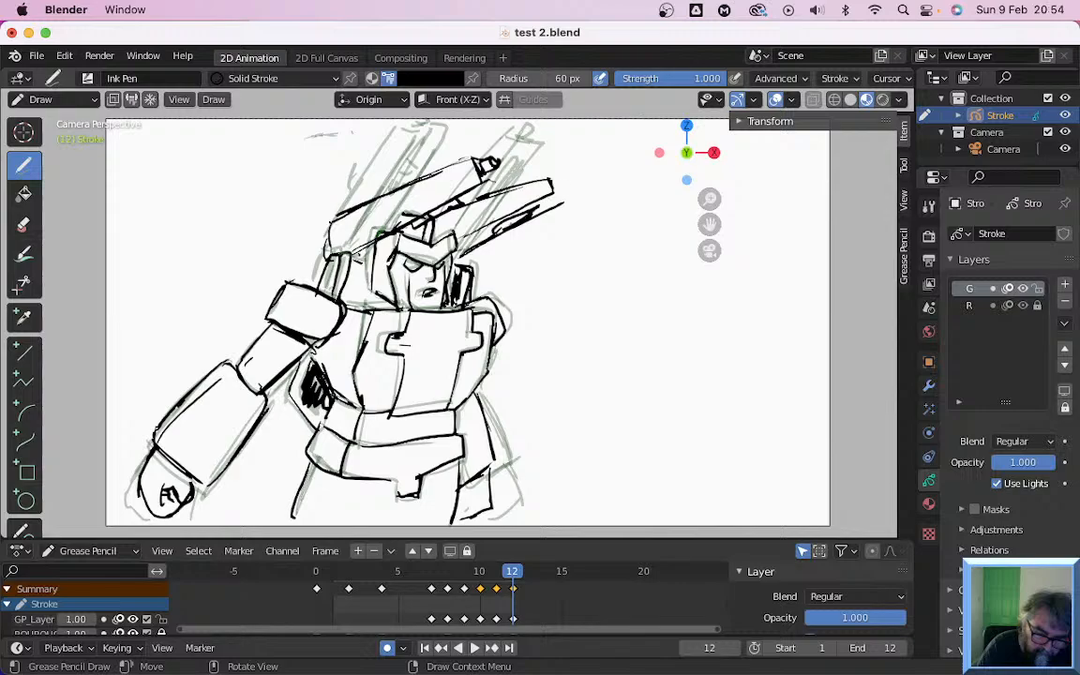
left_click_drag(552, 185, 572, 181)
On frame 13, draw the near shoulder cannon's barrel over the head, slightly below its frame 12 position, with its muzzle
key("Right")
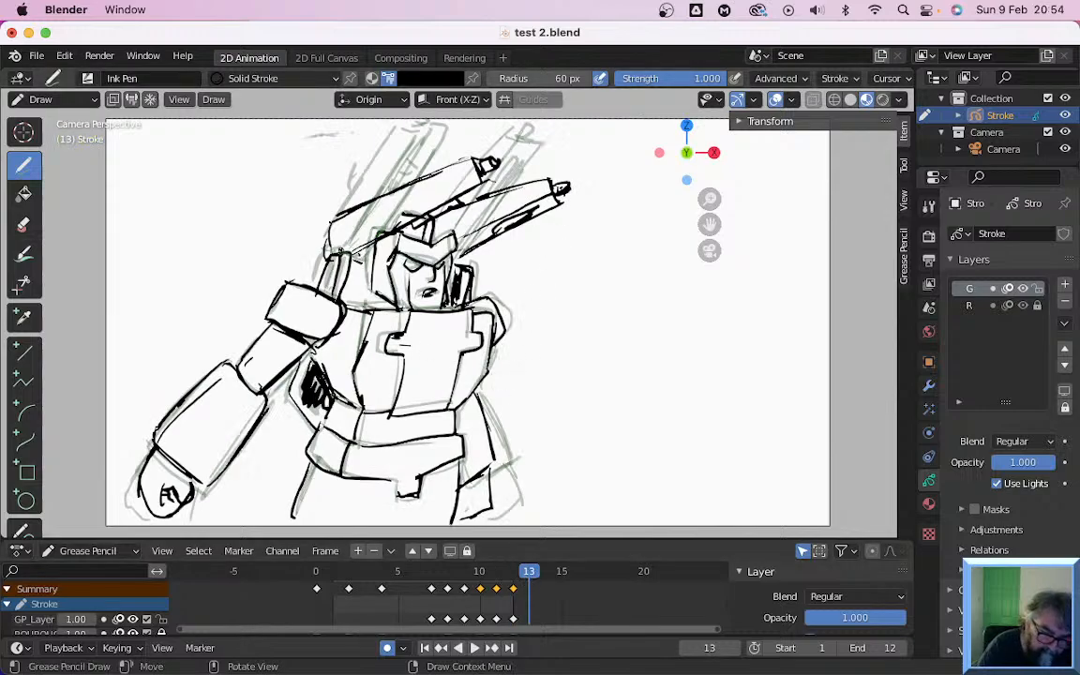
mouse_move(338, 225)
left_mouse_down()
mouse_move(338, 248)
mouse_move(479, 163)
left_mouse_up()
left_click_drag(479, 162, 481, 183)
left_click_drag(351, 251, 416, 221)
left_click_drag(354, 247, 476, 191)
left_click_drag(482, 169, 478, 189)
left_click_drag(340, 218, 438, 168)
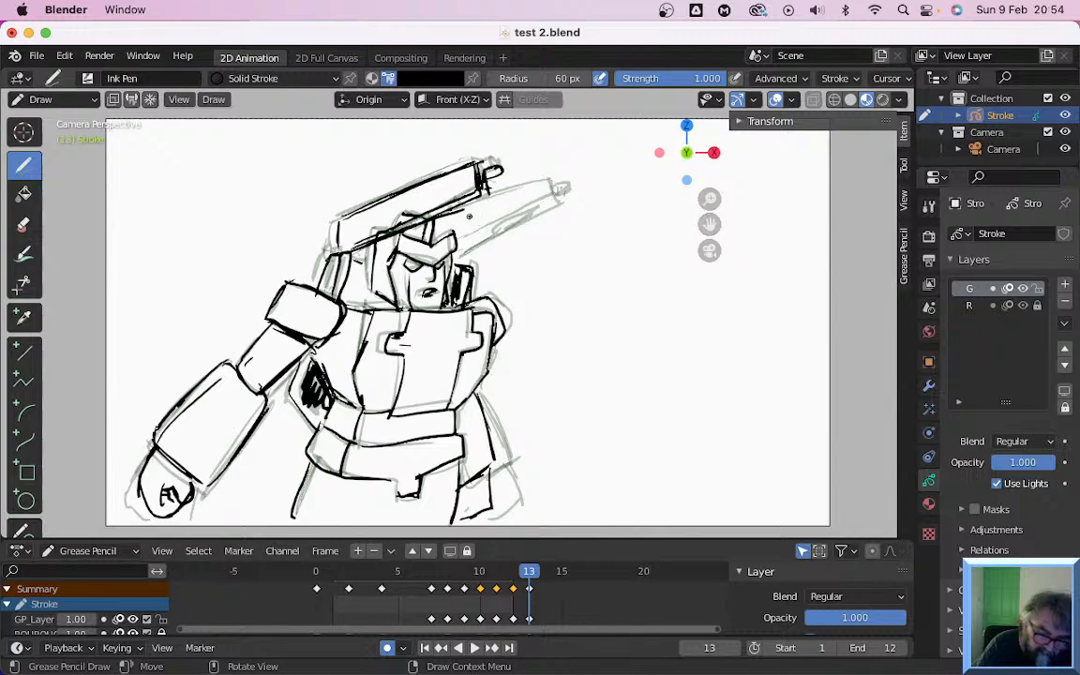
On frame 13, draw the far cannon's barrel beside the head, with its muzzle and underside line
mouse_move(469, 217)
left_mouse_down()
mouse_move(555, 178)
mouse_move(566, 194)
left_mouse_up()
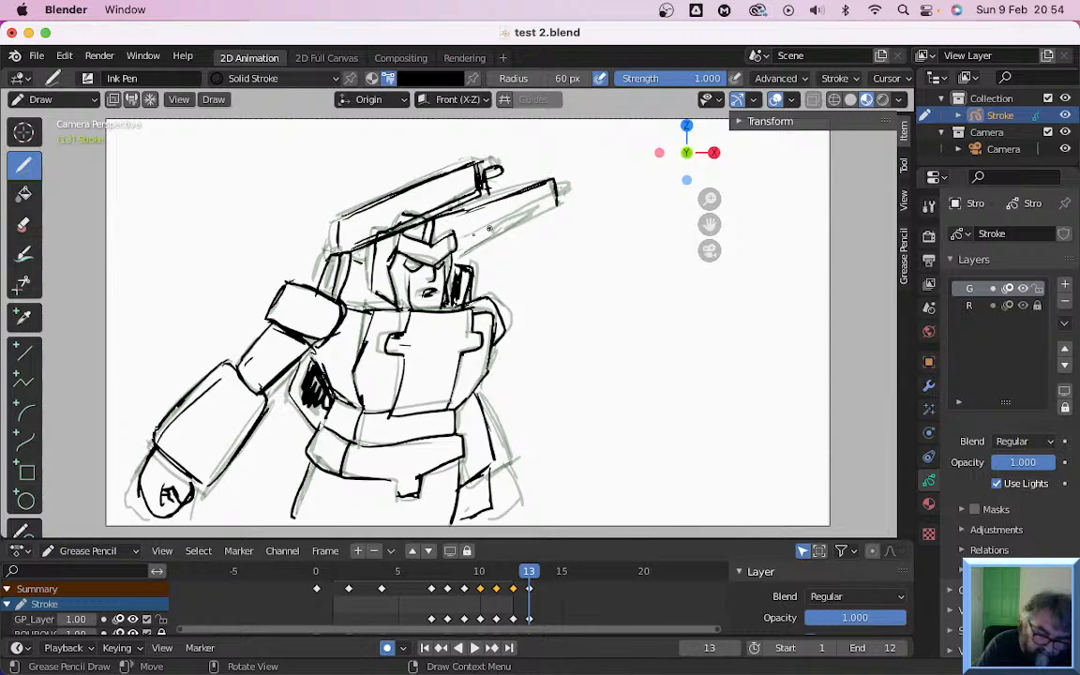
left_click_drag(457, 242, 565, 204)
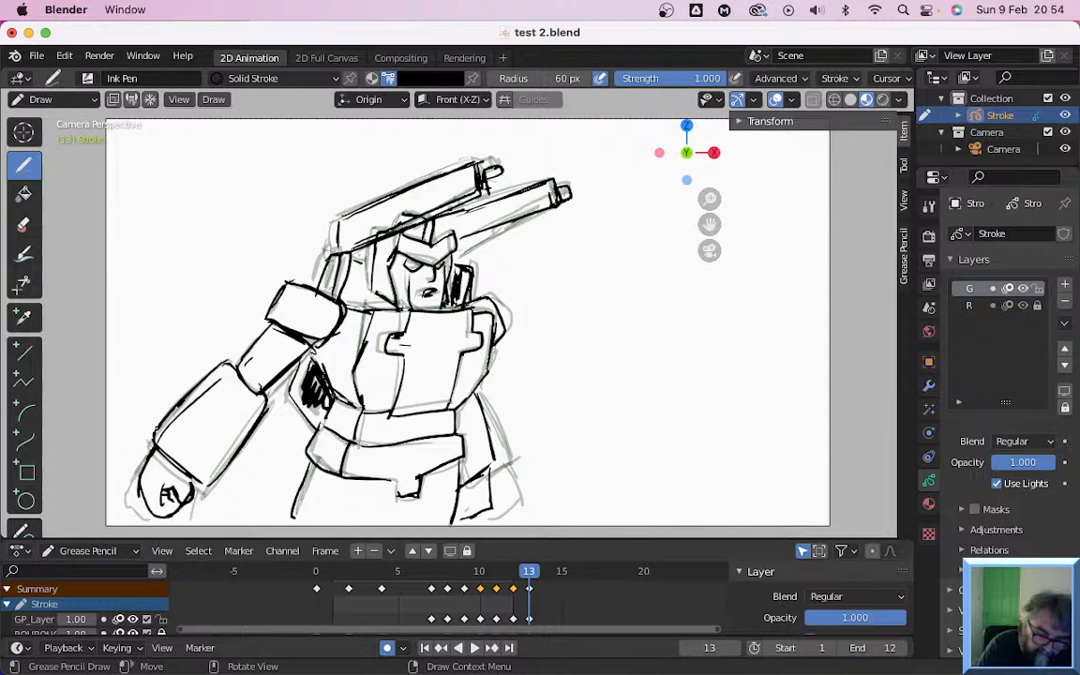
left_click_drag(459, 251, 568, 200)
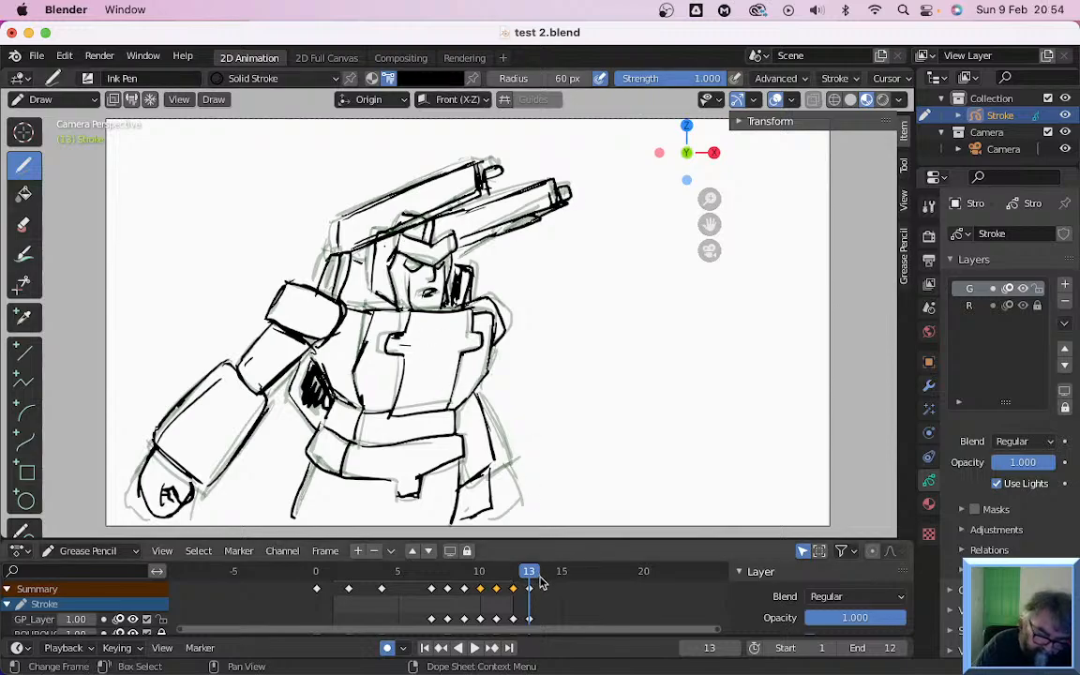
On frame 14, redraw the near cannon's barrel and muzzle slightly lower, and start the far barrel with its upper edge
left_click(541, 576)
mouse_move(342, 222)
left_mouse_down()
mouse_move(341, 247)
mouse_move(470, 173)
left_mouse_up()
left_click_drag(377, 210, 474, 171)
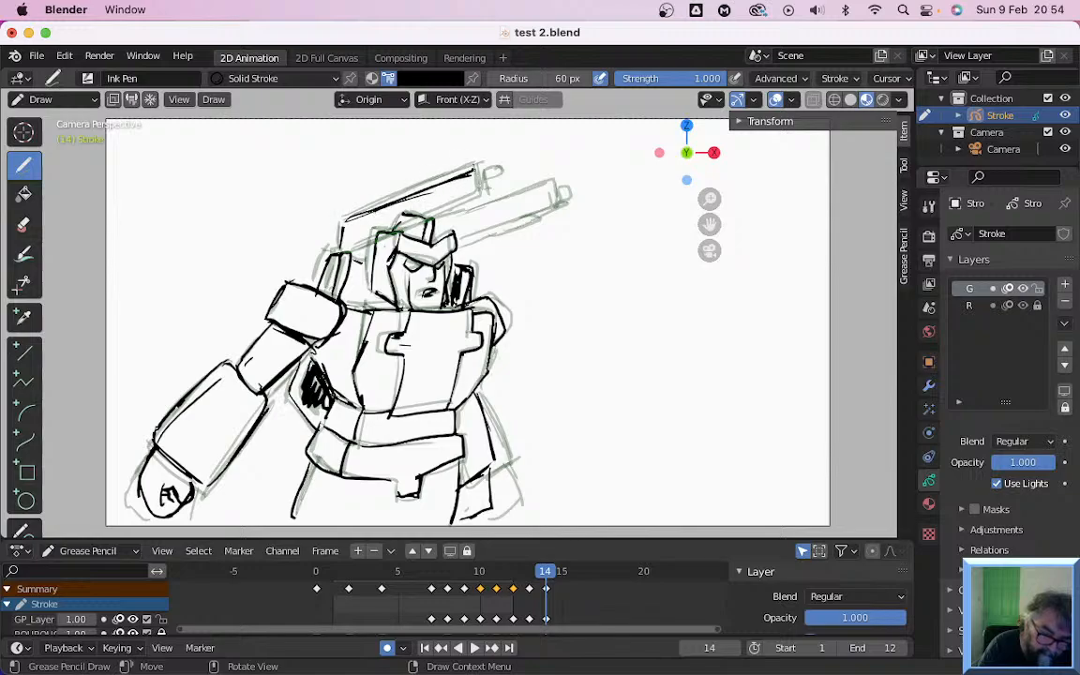
left_click_drag(341, 249, 467, 214)
mouse_move(386, 236)
left_mouse_down()
mouse_move(476, 200)
mouse_move(461, 215)
left_mouse_up()
left_click_drag(479, 171, 486, 194)
mouse_move(489, 181)
left_mouse_down()
mouse_move(500, 169)
mouse_move(509, 201)
mouse_move(552, 190)
left_mouse_up()
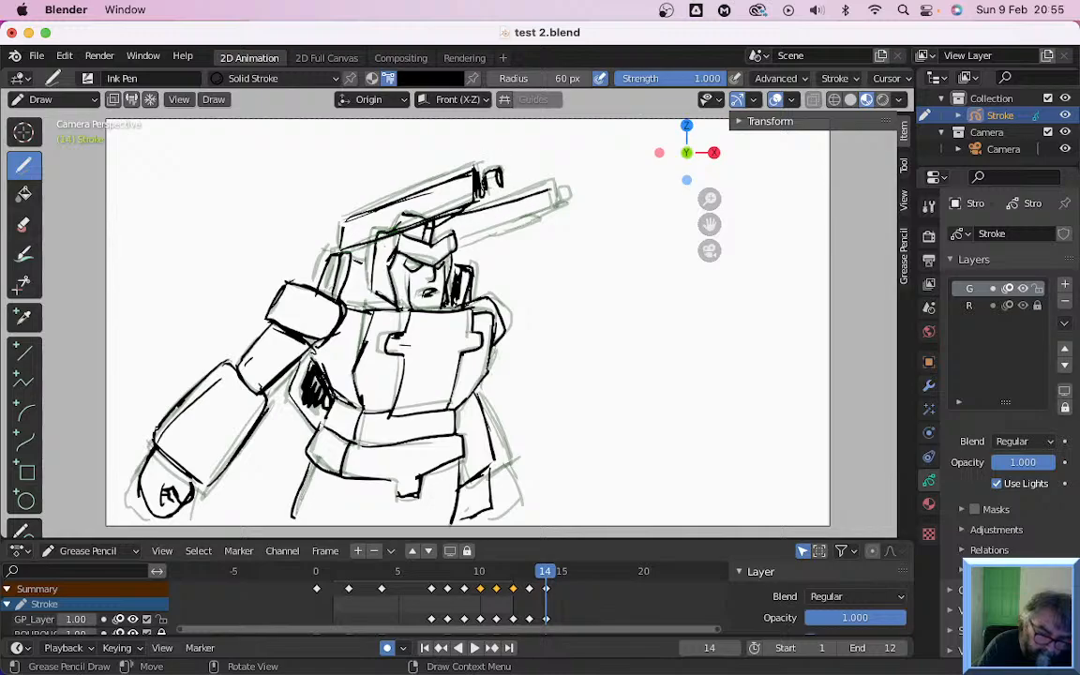
On frame 14, complete the far cannon with its barrel's lower edge, front end, muzzle and underside detail
left_click_drag(458, 238, 551, 216)
left_click_drag(555, 198, 553, 217)
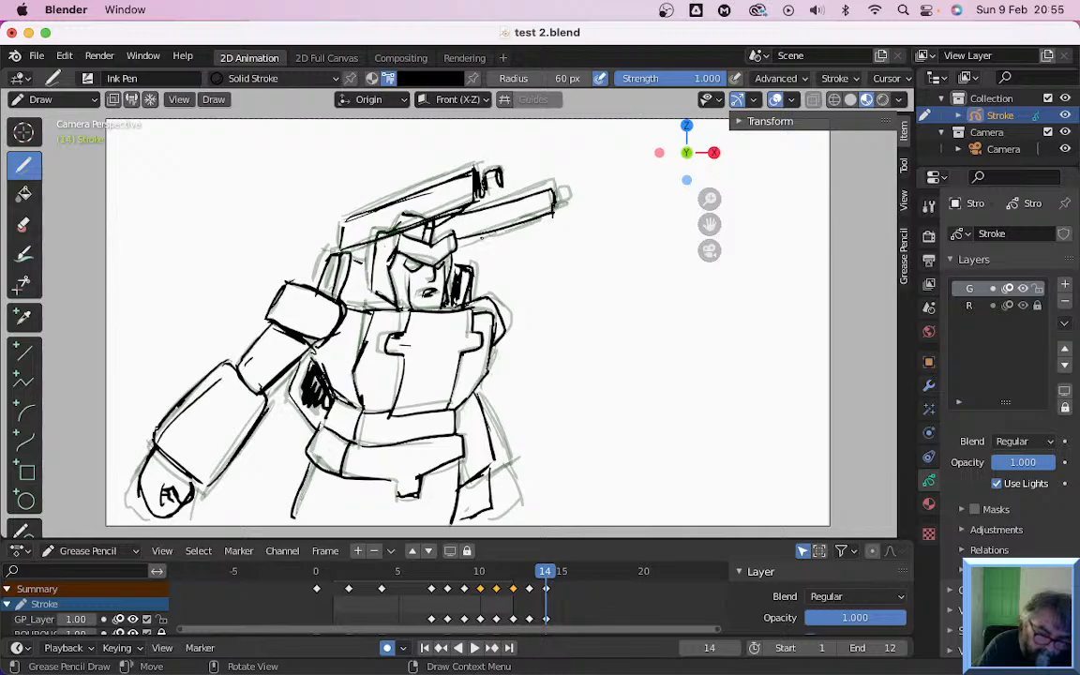
left_click_drag(481, 237, 567, 208)
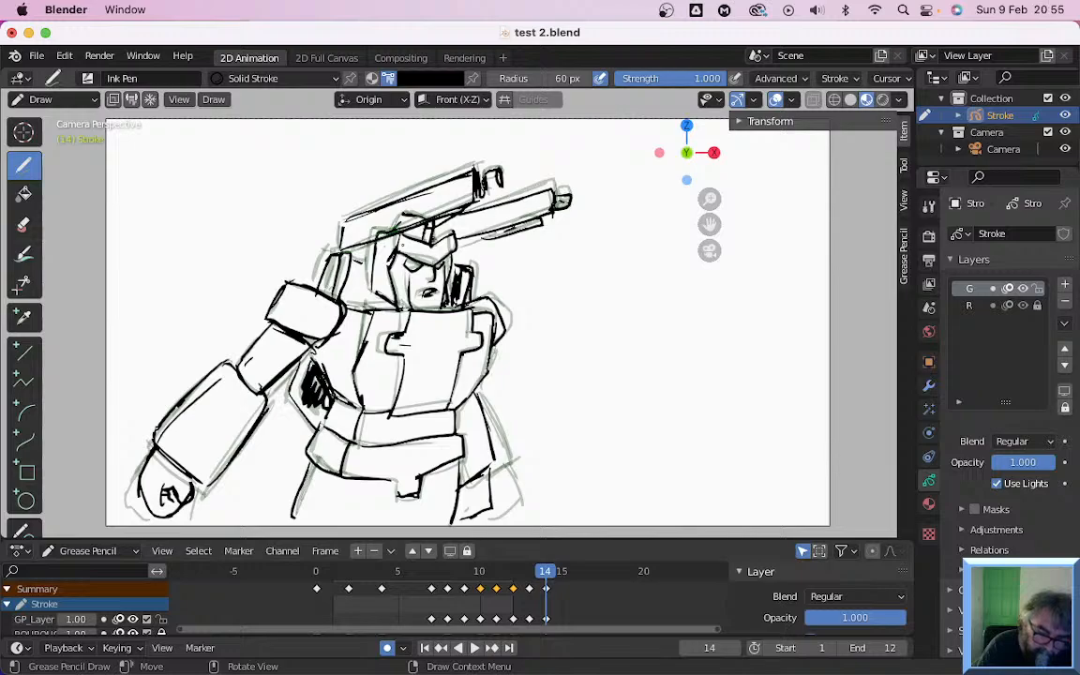
On frame 15, draw both shoulder cannon barrels in the forward position, with their muzzles and detail lines
key("Right")
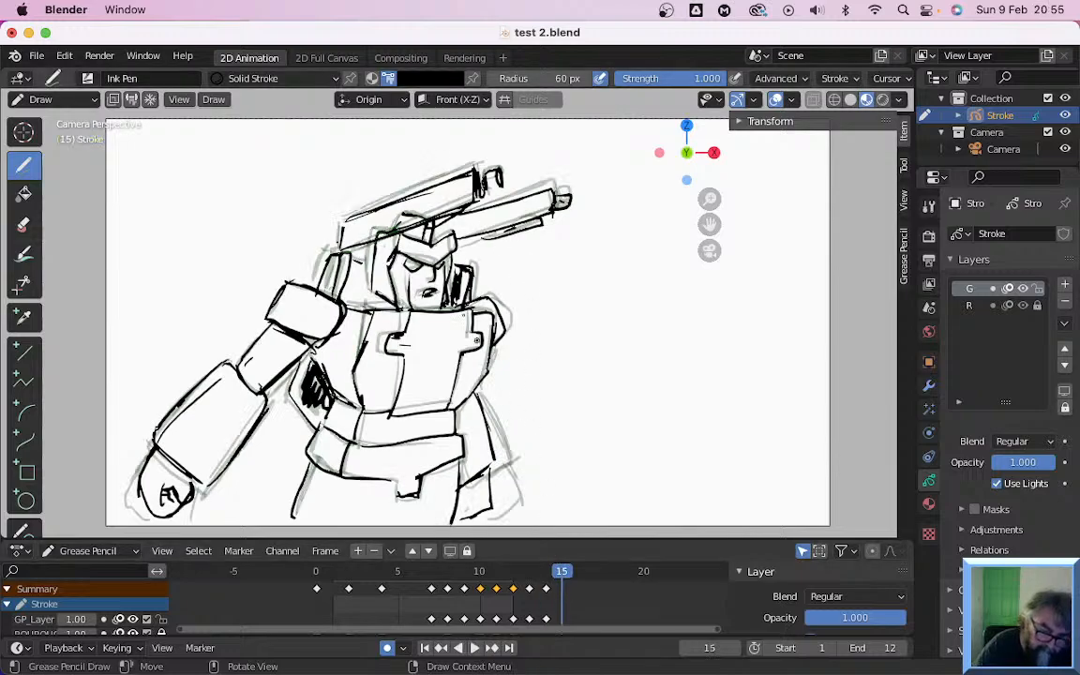
mouse_move(343, 222)
left_mouse_down()
mouse_move(453, 172)
mouse_move(476, 193)
mouse_move(497, 184)
mouse_move(358, 253)
left_mouse_up()
mouse_move(413, 229)
left_mouse_down()
mouse_move(333, 250)
mouse_move(539, 199)
left_mouse_up()
mouse_move(474, 216)
left_mouse_down()
mouse_move(550, 191)
mouse_move(551, 206)
mouse_move(455, 238)
mouse_move(526, 229)
mouse_move(541, 215)
left_mouse_up()
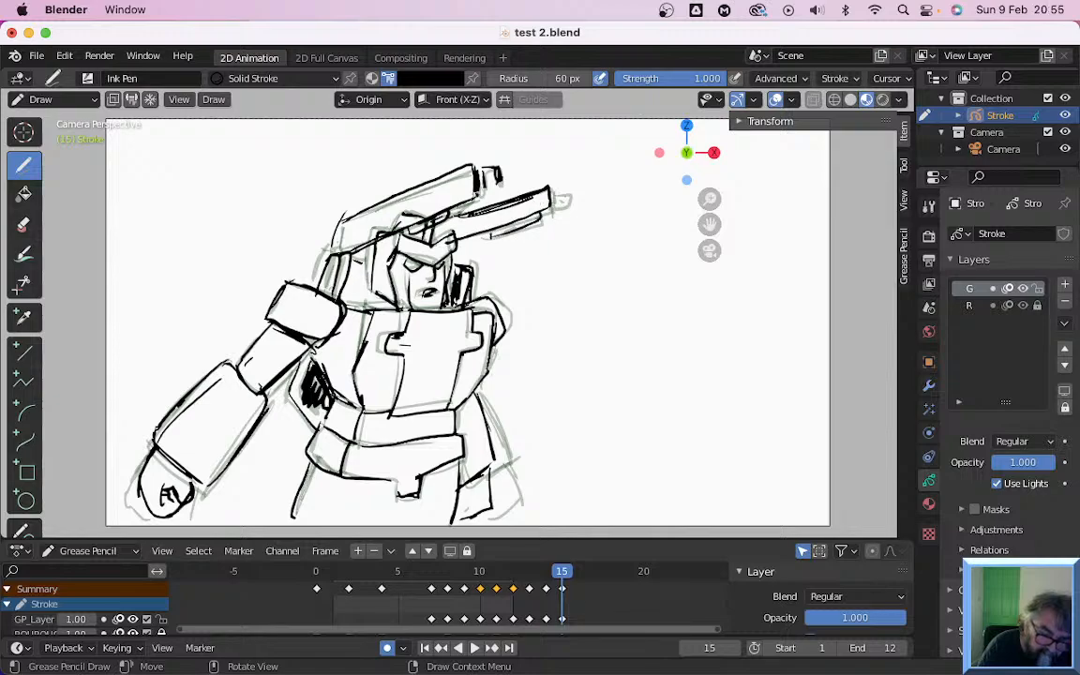
left_click_drag(458, 216, 554, 187)
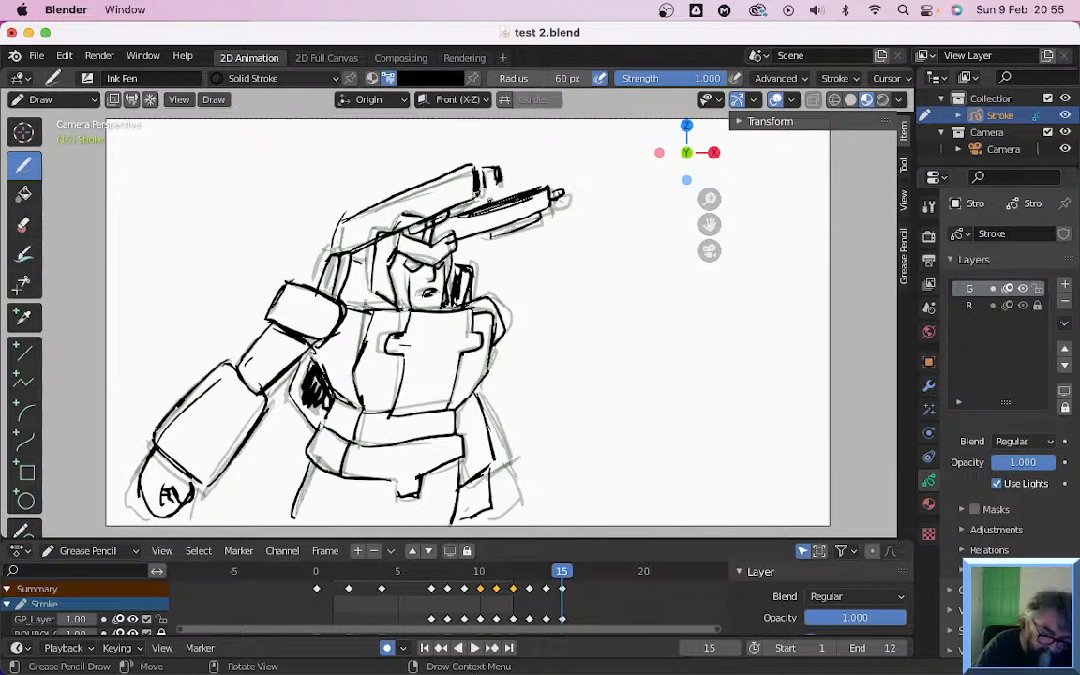
Set the Ink Pen brush's vertex color to white
left_click(904, 245)
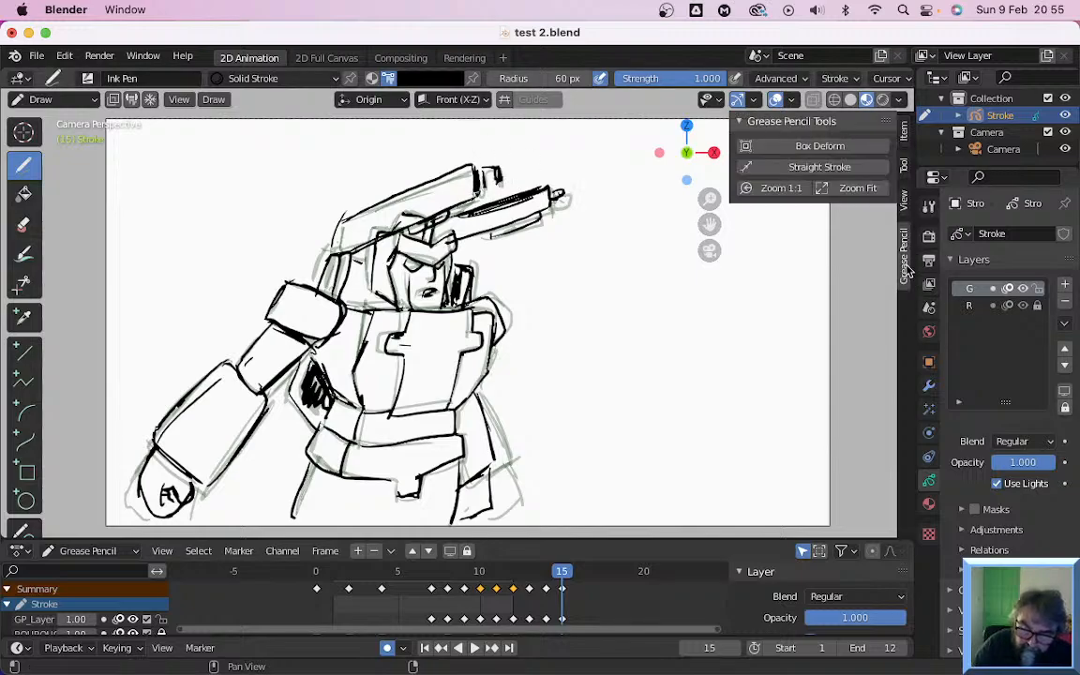
left_click(904, 165)
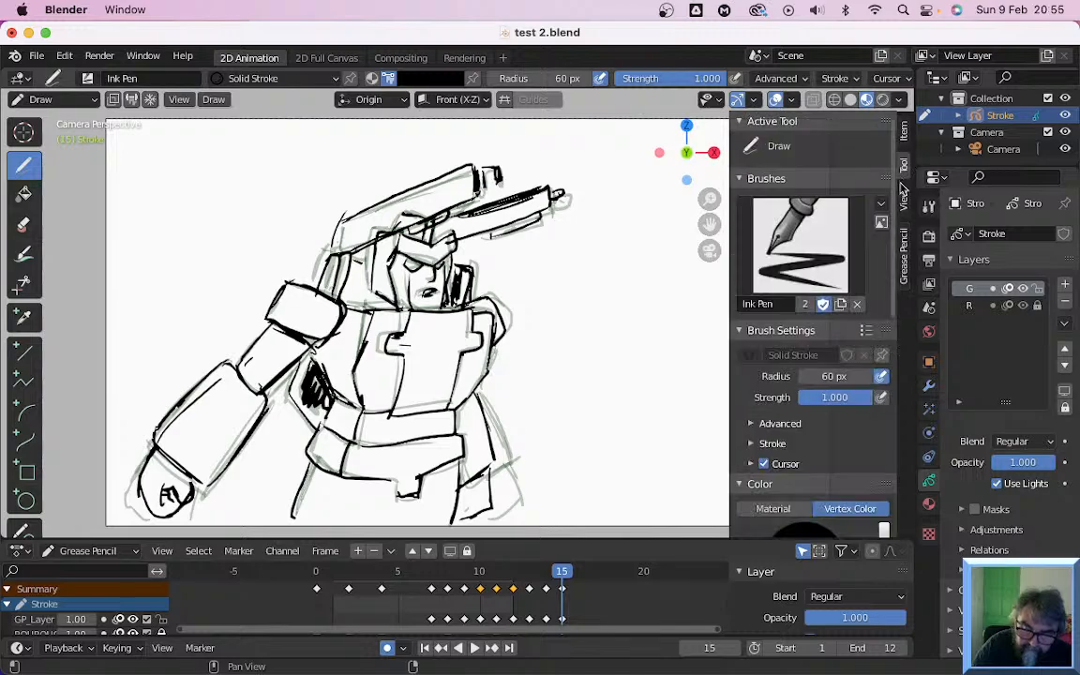
scroll(898, 412, "down", 6)
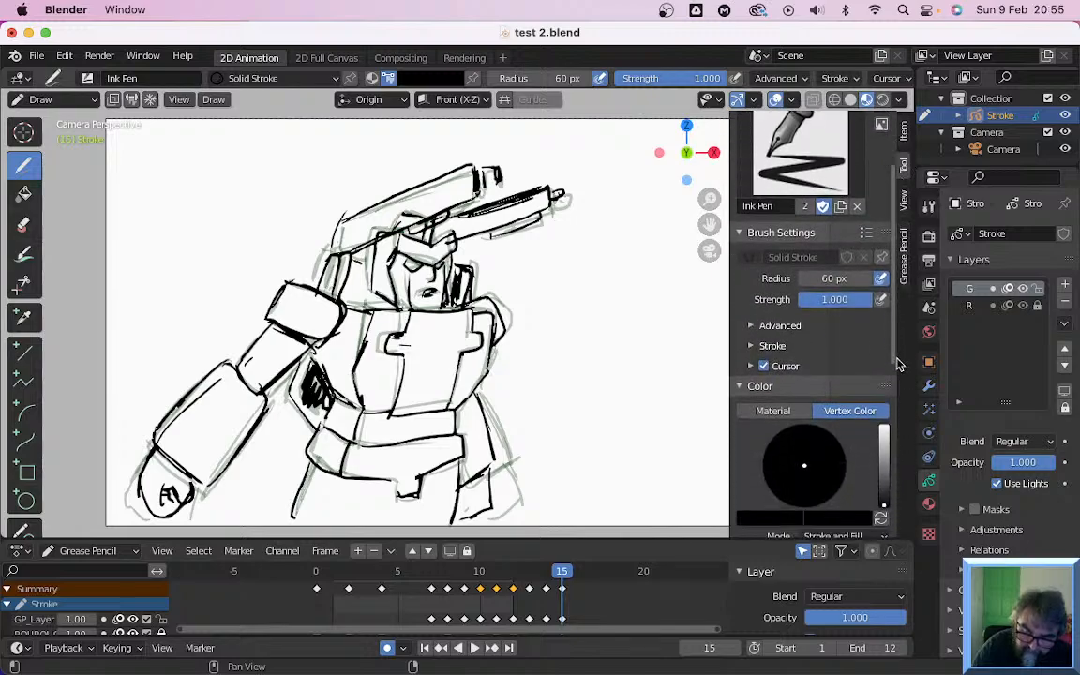
left_click_drag(898, 442, 898, 439)
left_click_drag(885, 261, 885, 240)
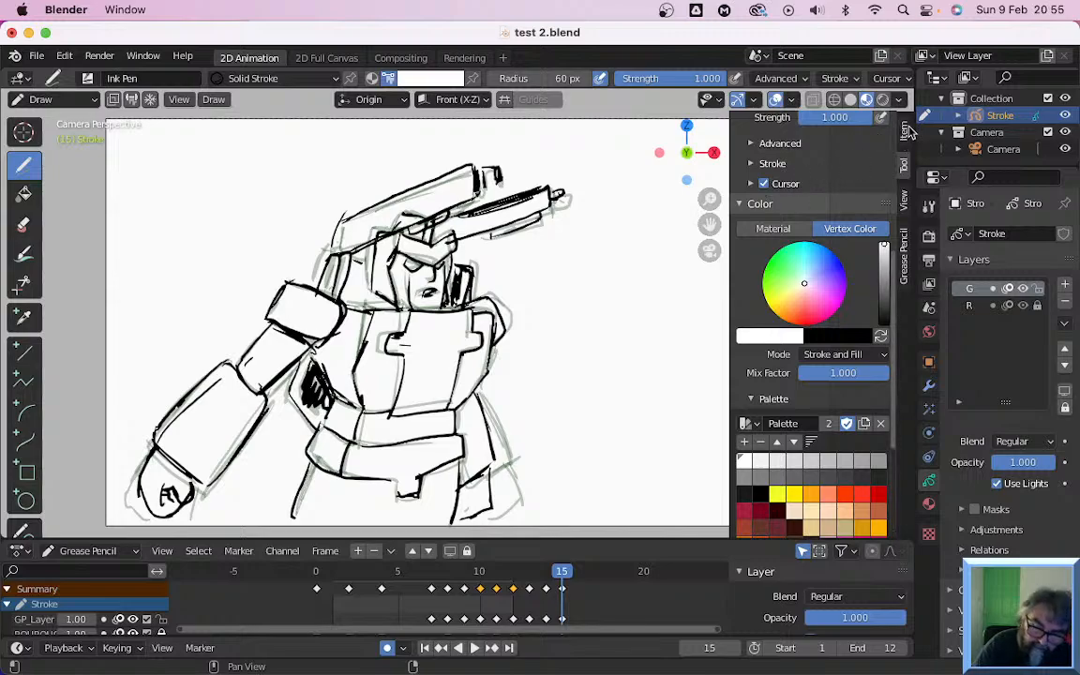
scroll(906, 192, "up", 6)
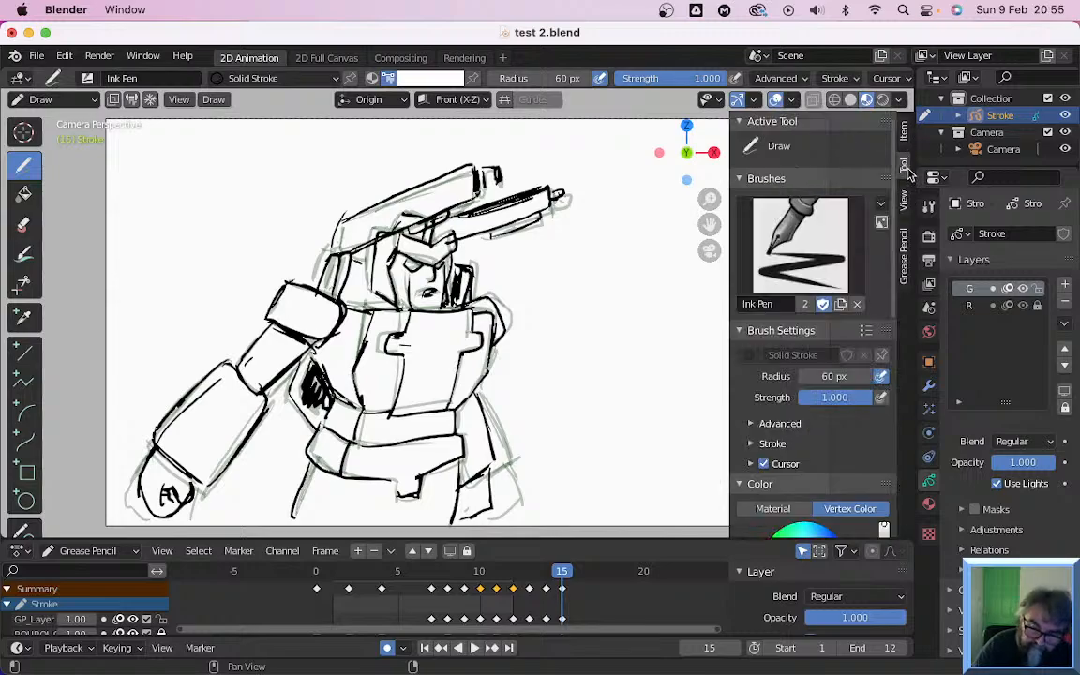
left_click(904, 129)
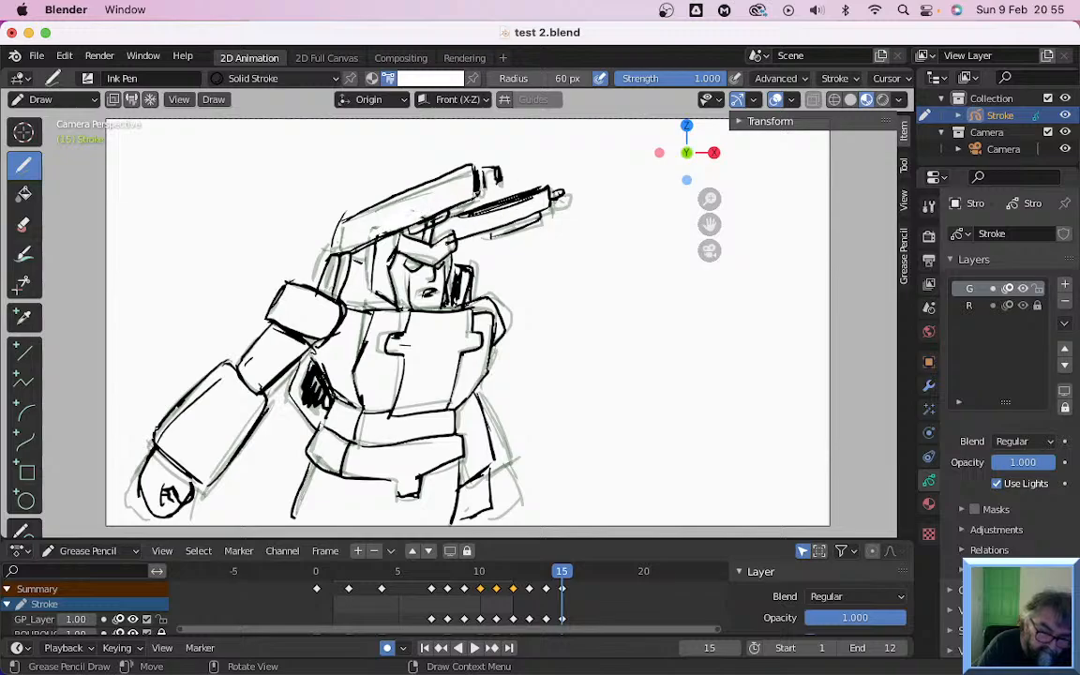
Paint white over the helmet lines that show through the near cannon's barrel on frames 14, 13 and 12
key("Left")
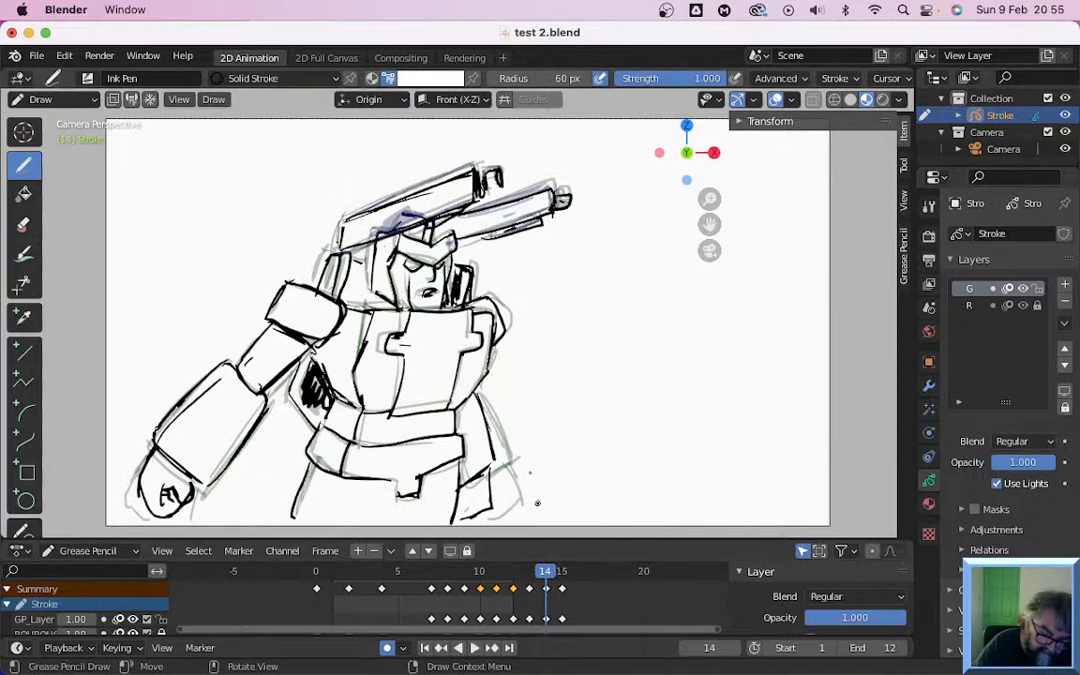
mouse_move(396, 214)
left_mouse_down()
mouse_move(348, 207)
mouse_move(383, 196)
left_mouse_up()
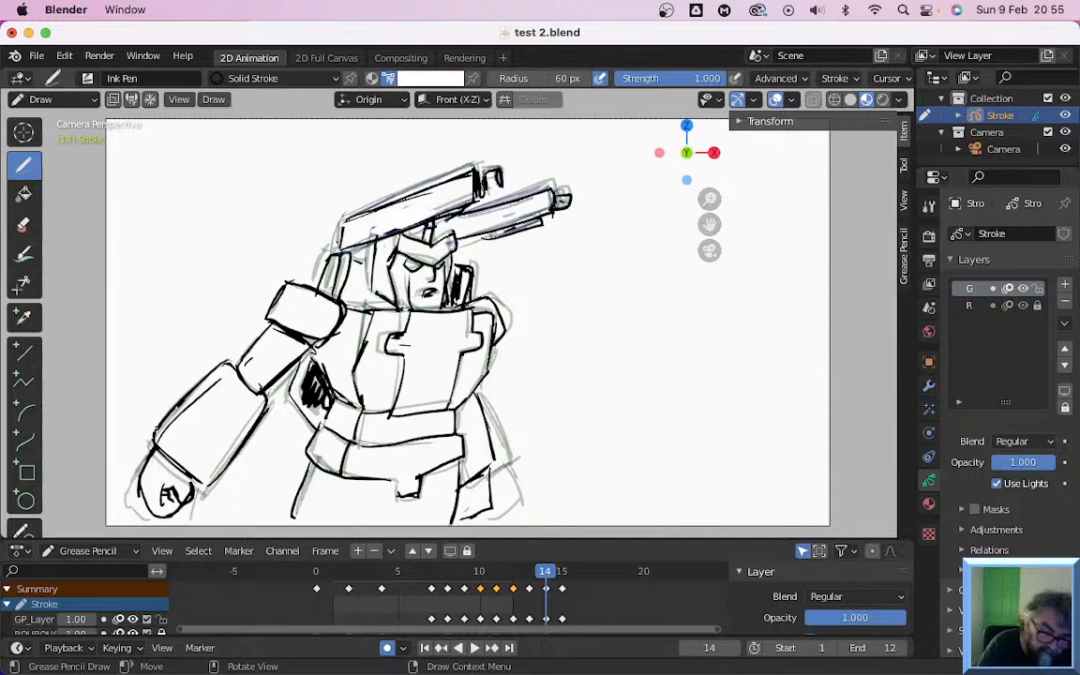
key("Left")
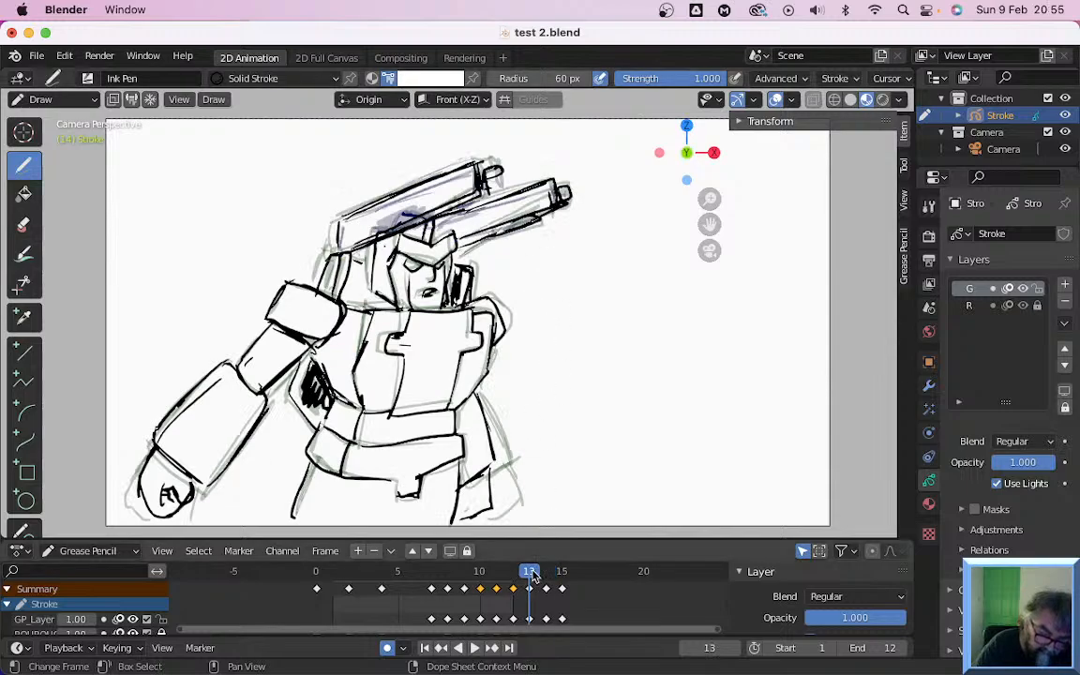
mouse_move(430, 228)
left_mouse_down()
mouse_move(392, 220)
mouse_move(422, 212)
mouse_move(378, 228)
left_mouse_up()
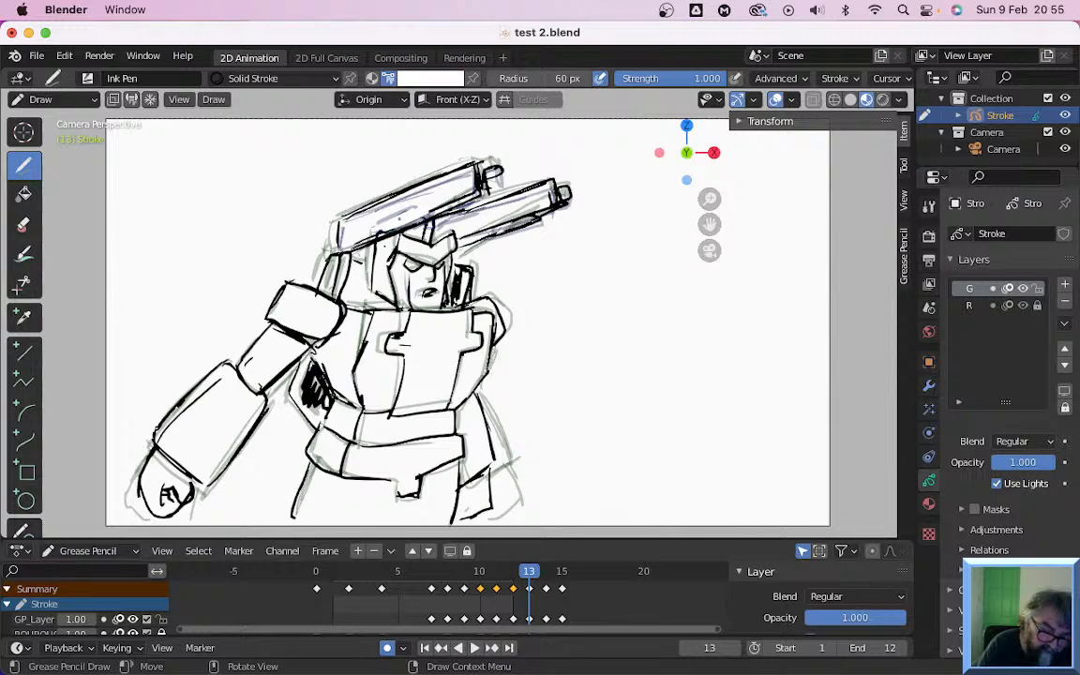
key("Left")
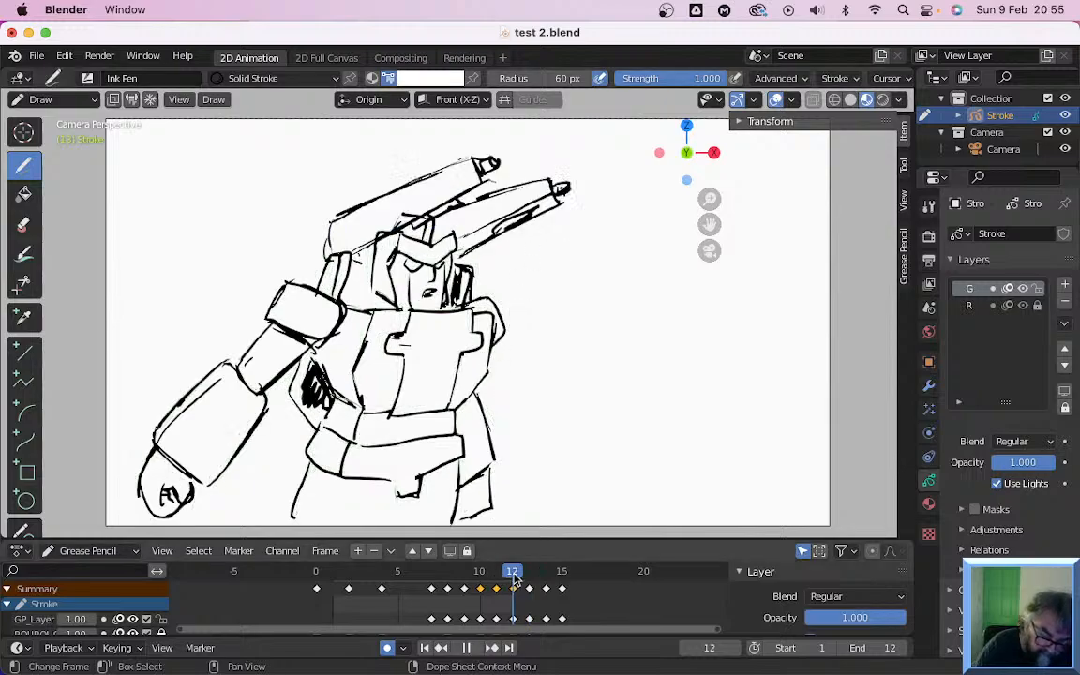
mouse_move(415, 209)
left_mouse_down()
mouse_move(380, 226)
mouse_move(419, 213)
left_mouse_up()
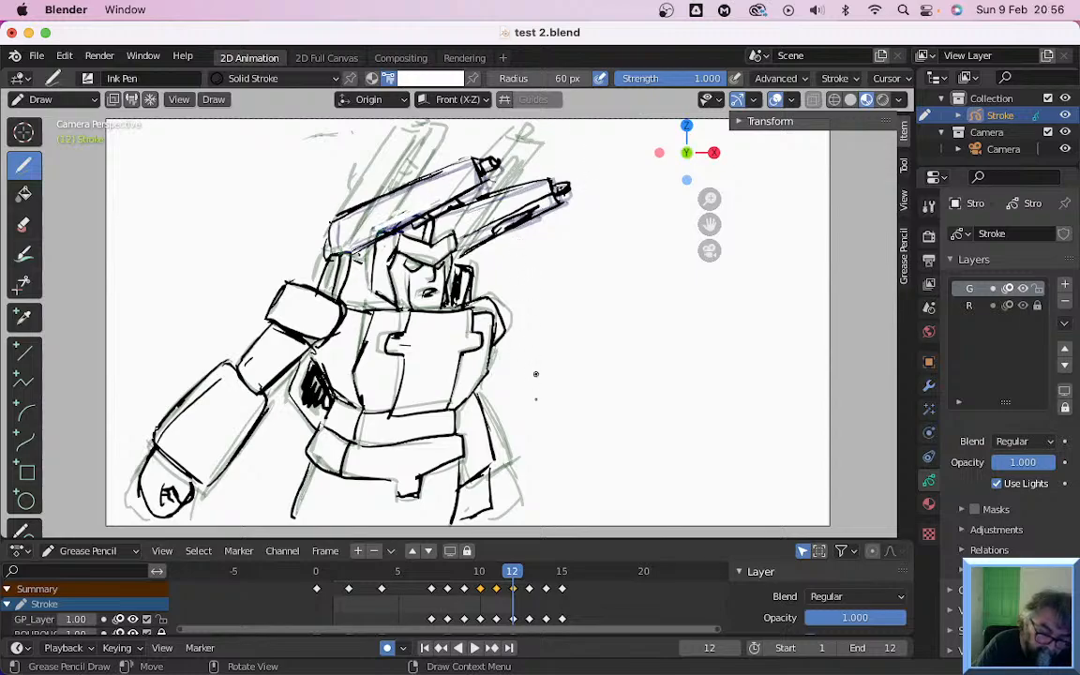
Step back through the drawings from frame 12, return to frame 0 and play the animation to review the motion
key("Left")
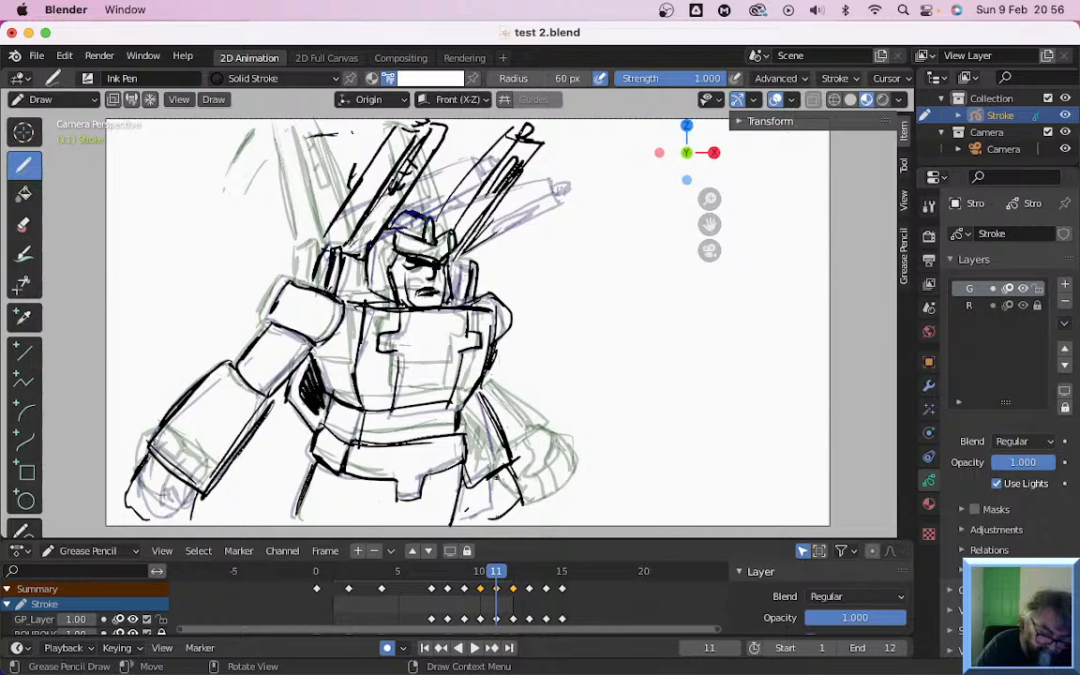
key("Left")
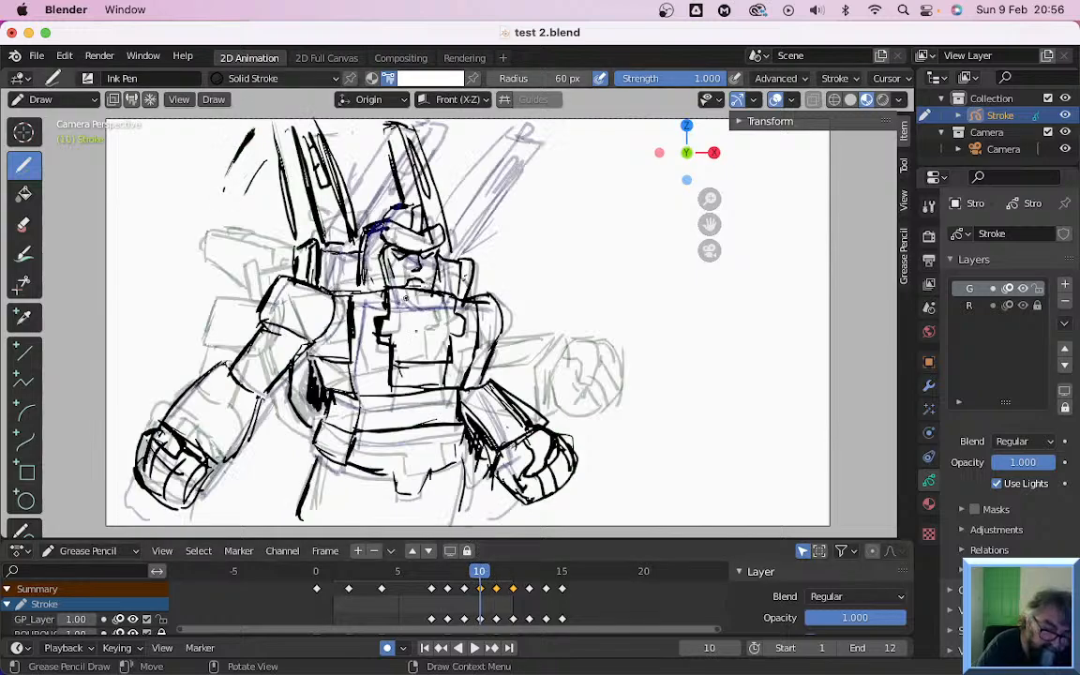
key("Left")
key("Left")
left_click(432, 574)
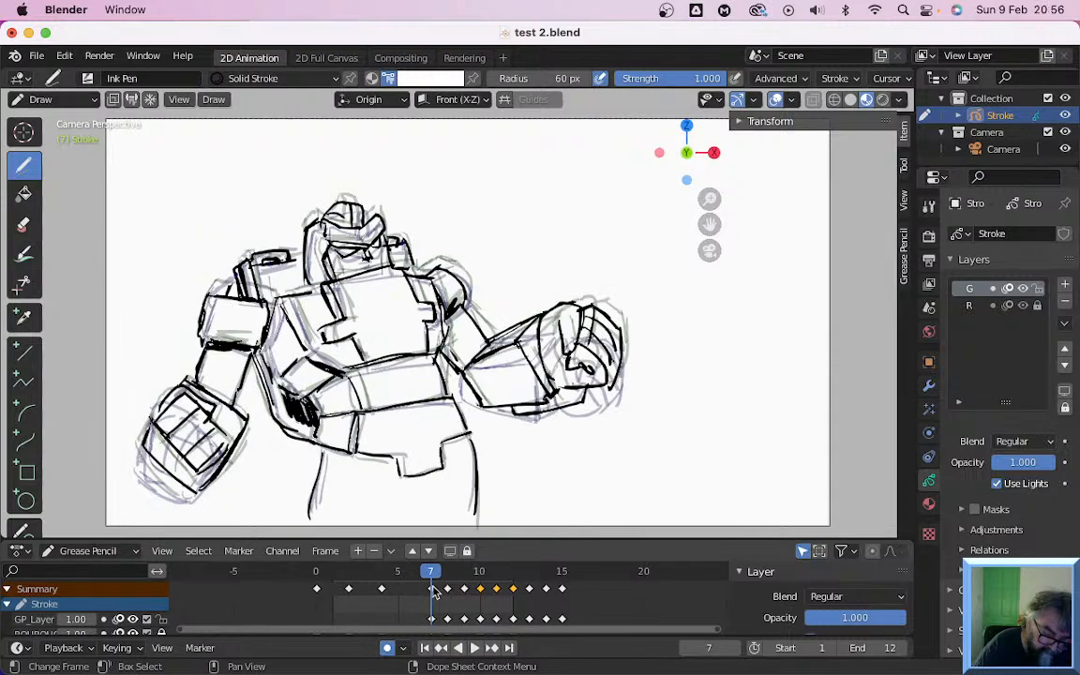
left_click_drag(335, 575, 318, 577)
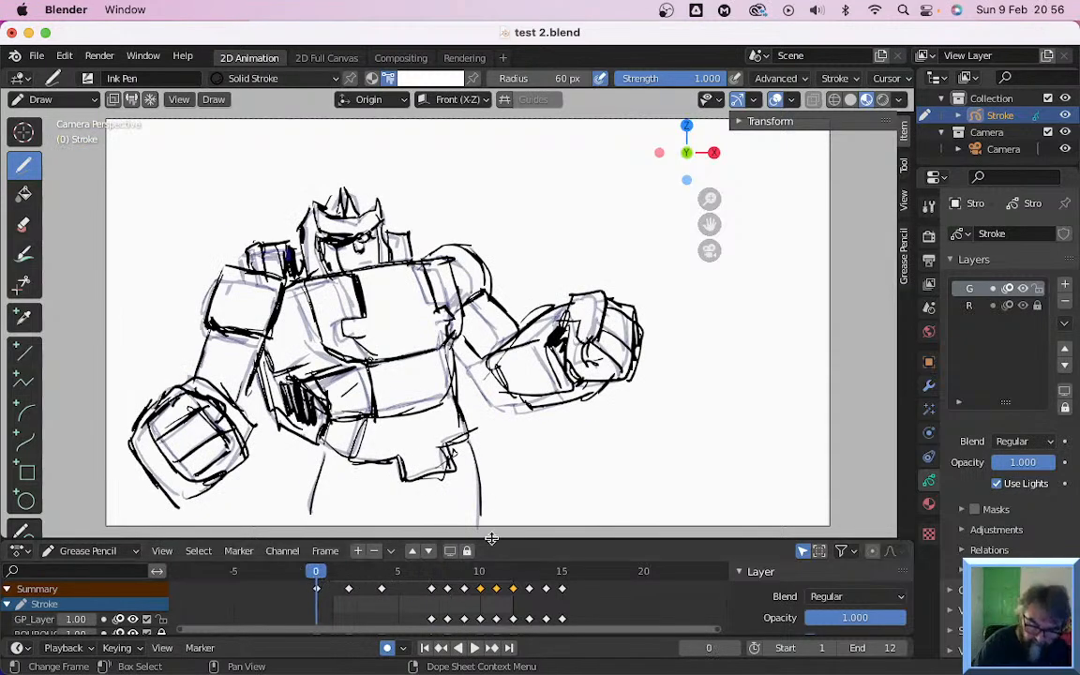
left_click(476, 648)
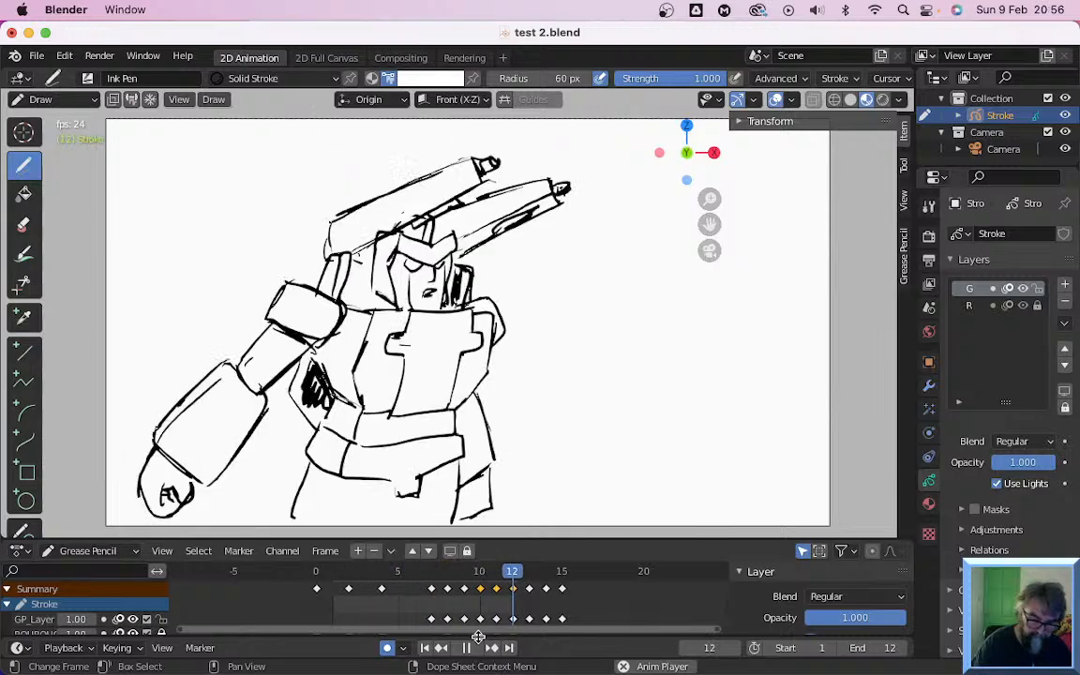
key("Escape")
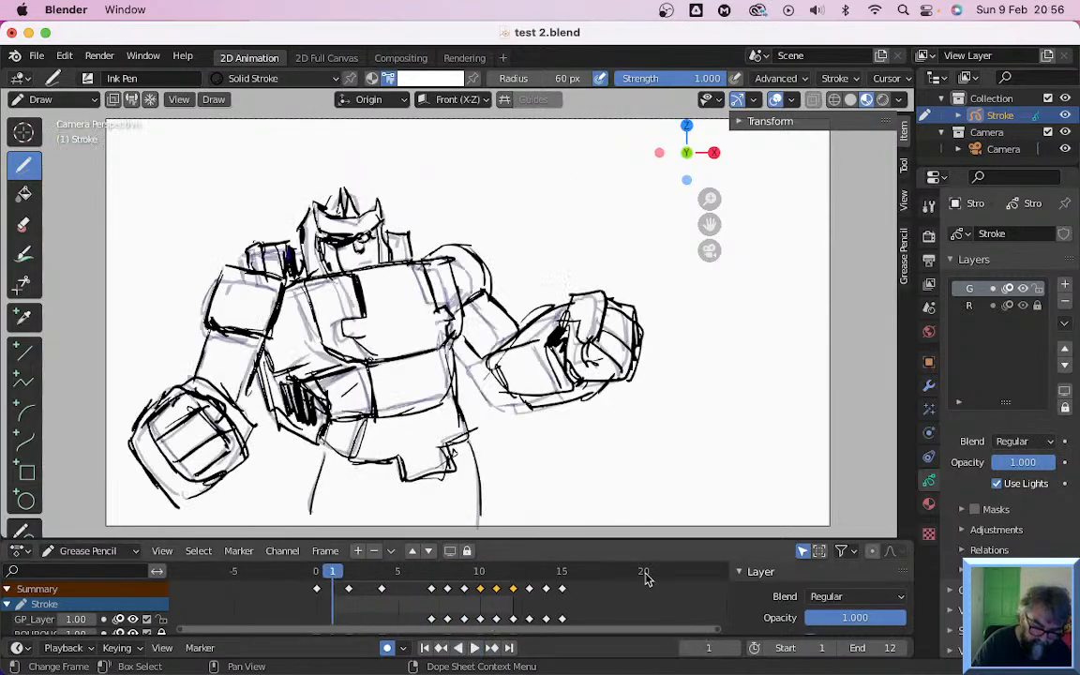
Set the scene's end frame to 20
left_click(889, 648)
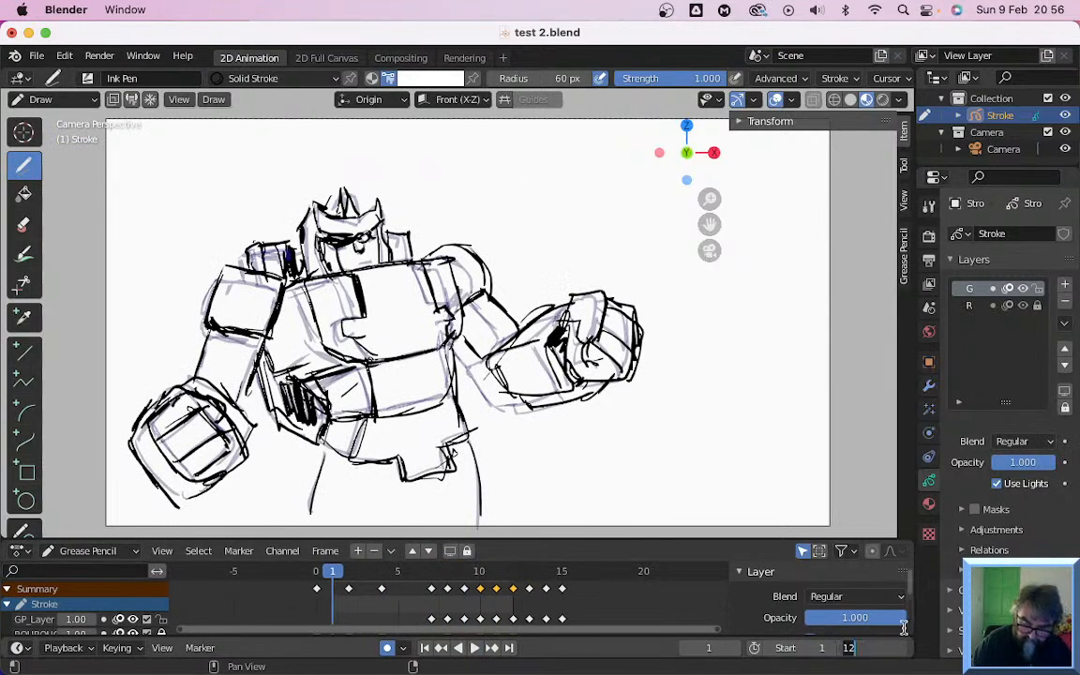
key("BackSpace")
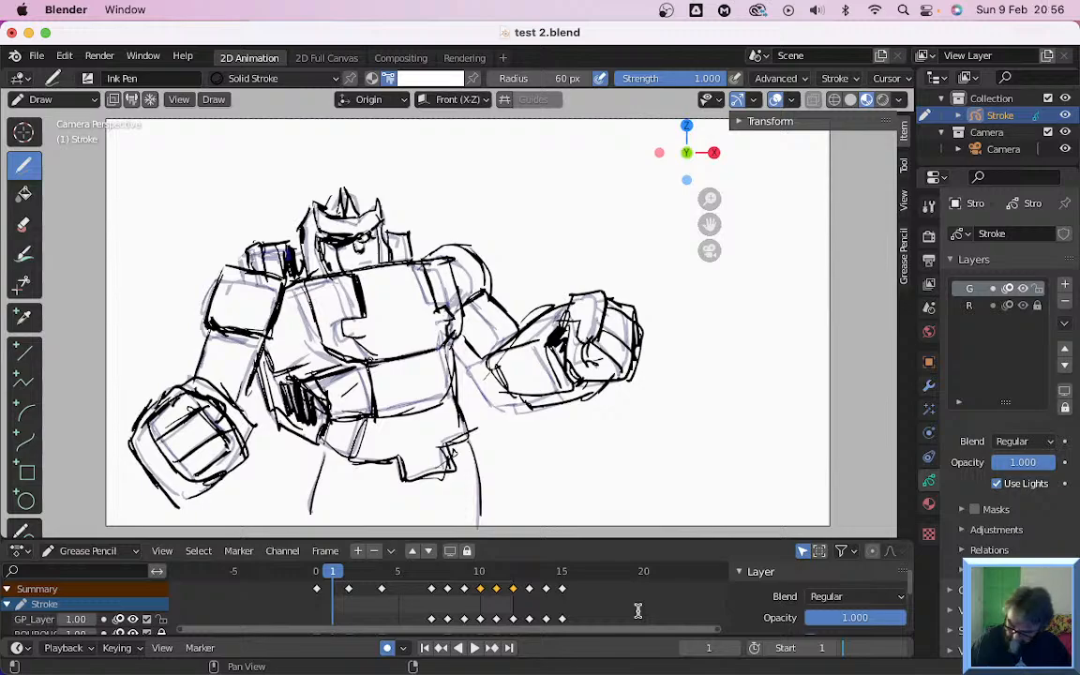
type("20")
key("Return")
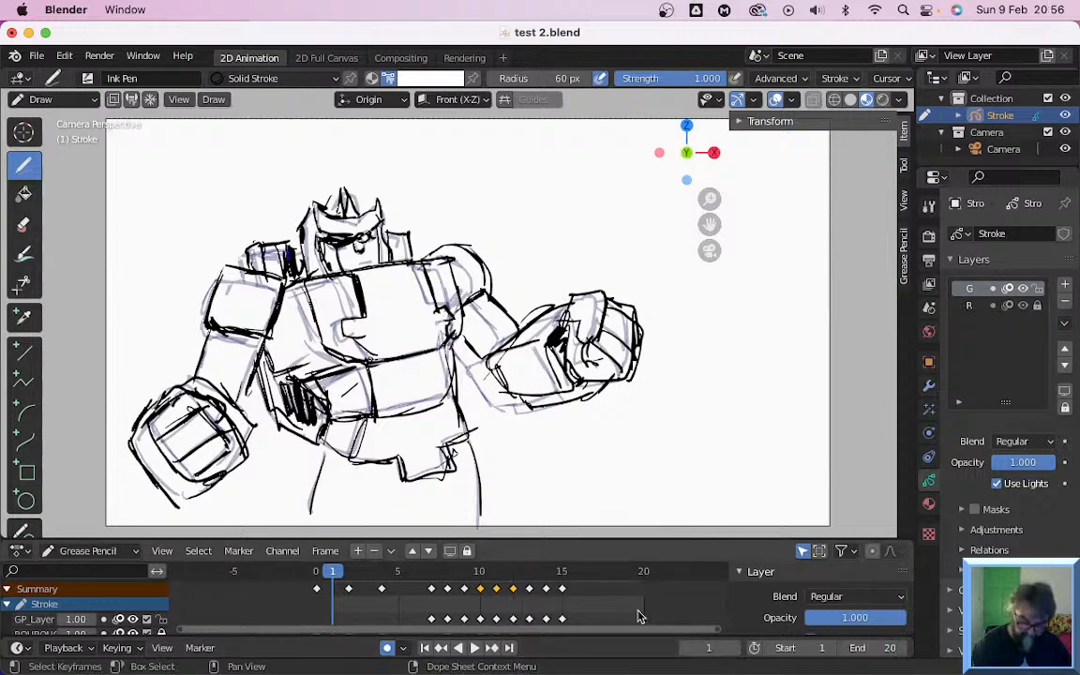
Play back the extended frame range twice to check the robot's movement and the hold on its final pose
key("space")
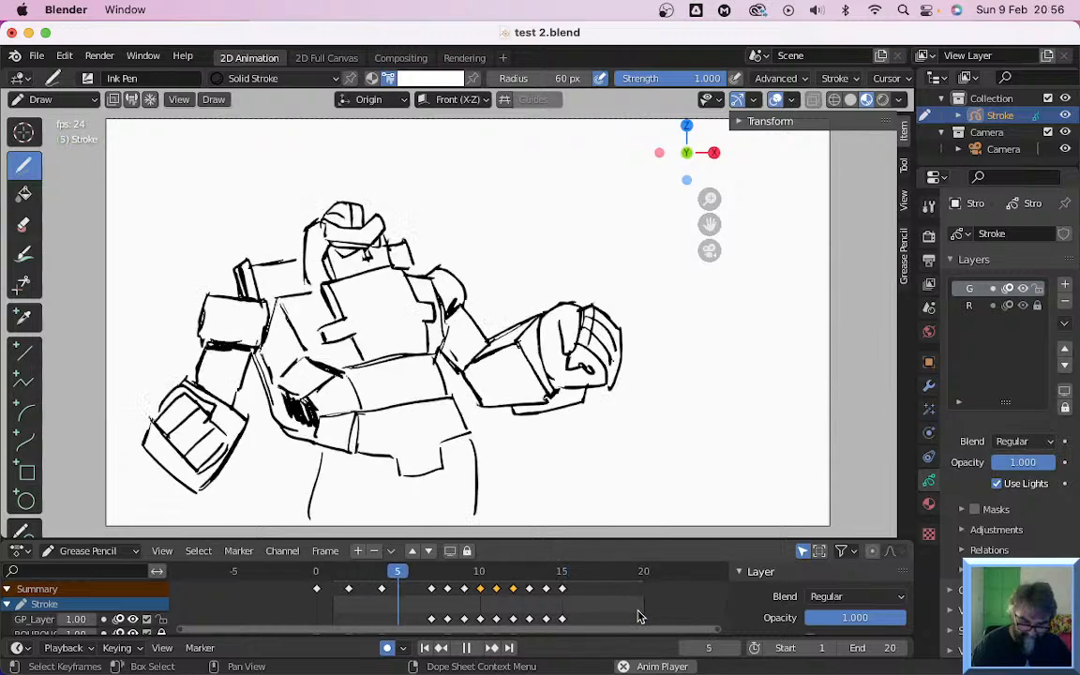
key("space")
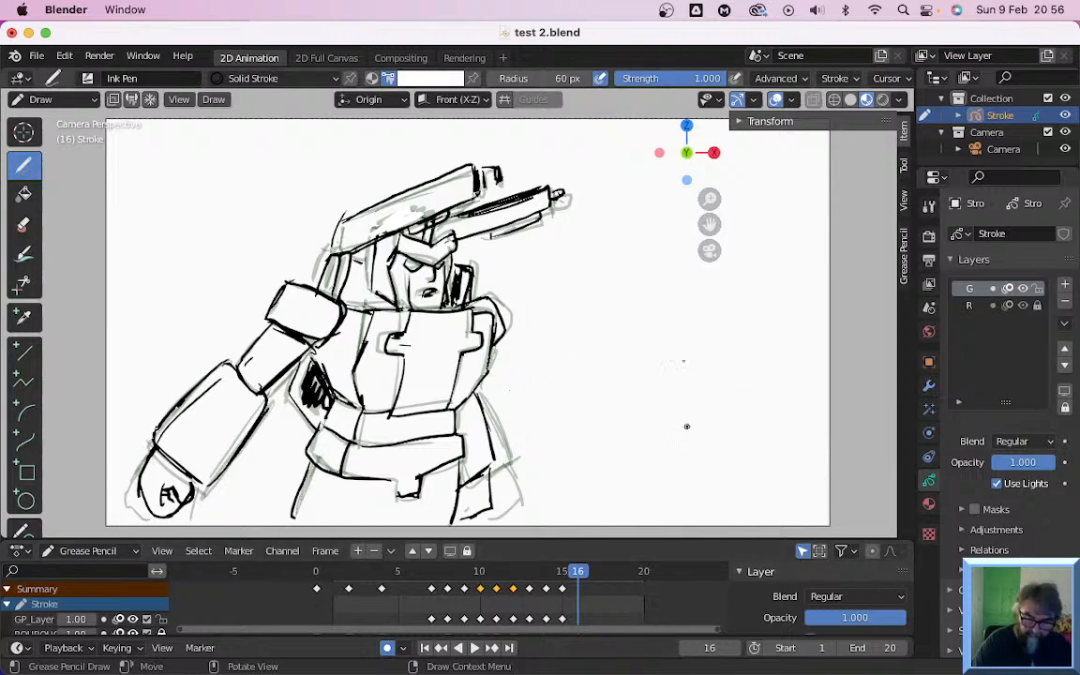
key("space")
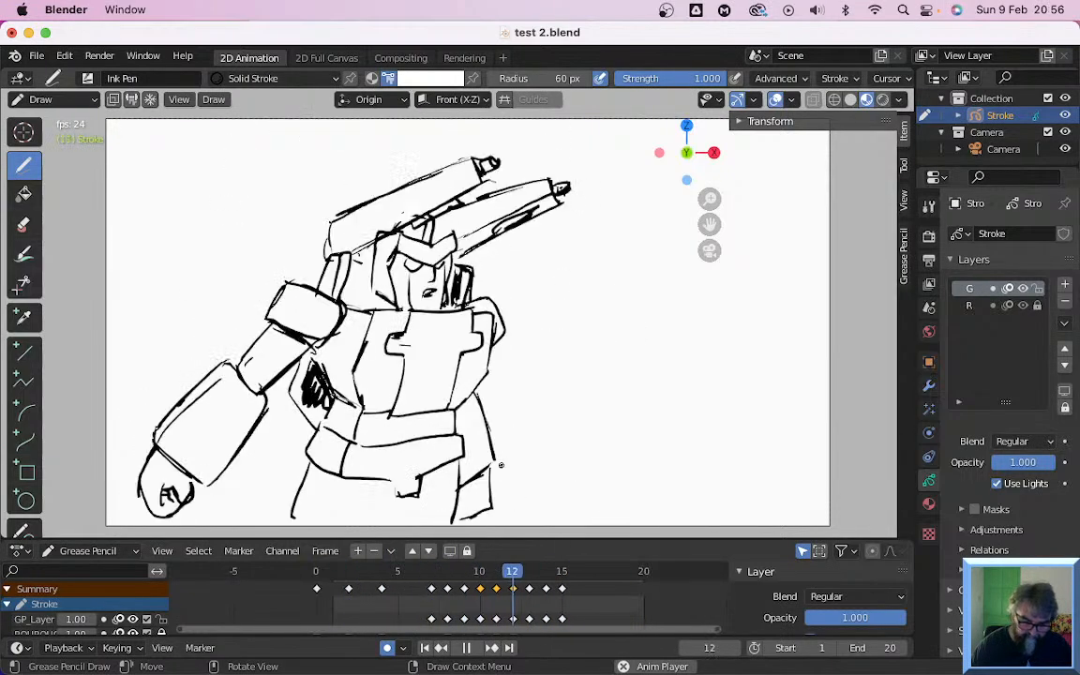
key("space")
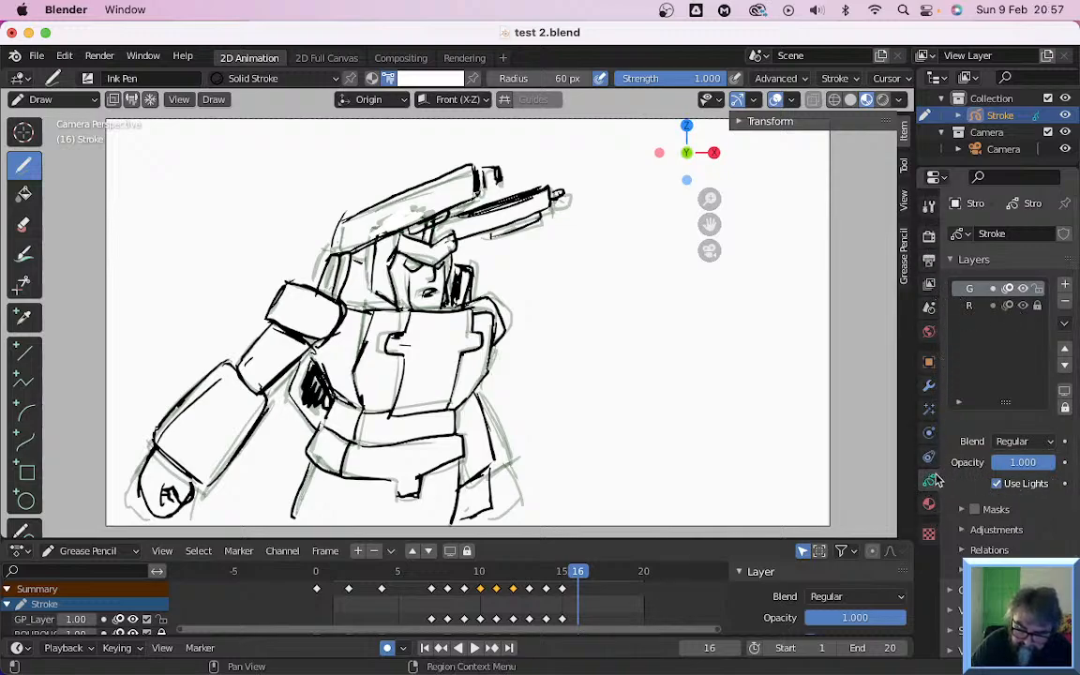
Set the render output file name to ruckustest in the BLENDER TESTS folder
left_click(930, 260)
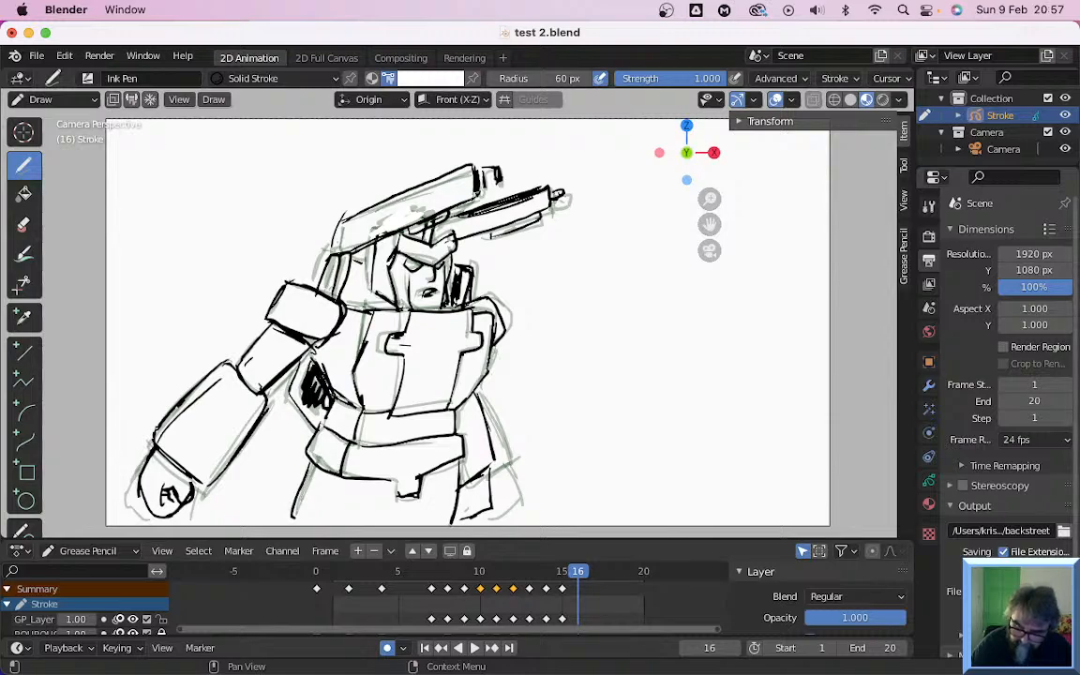
left_click(1065, 533)
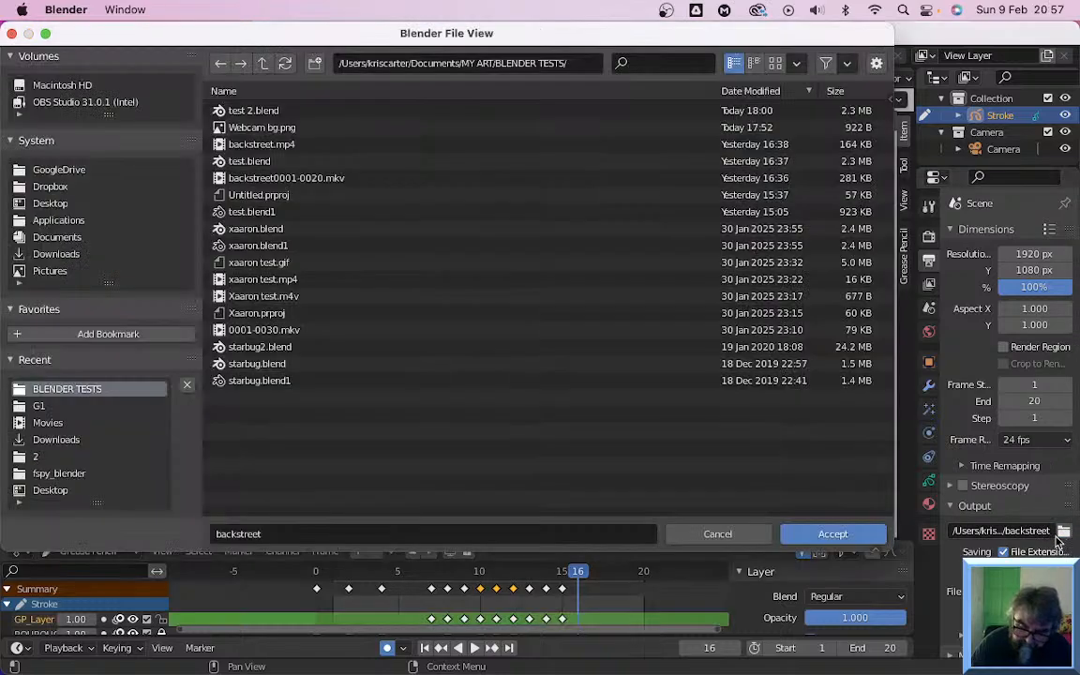
left_click(264, 537)
key("BackSpace")
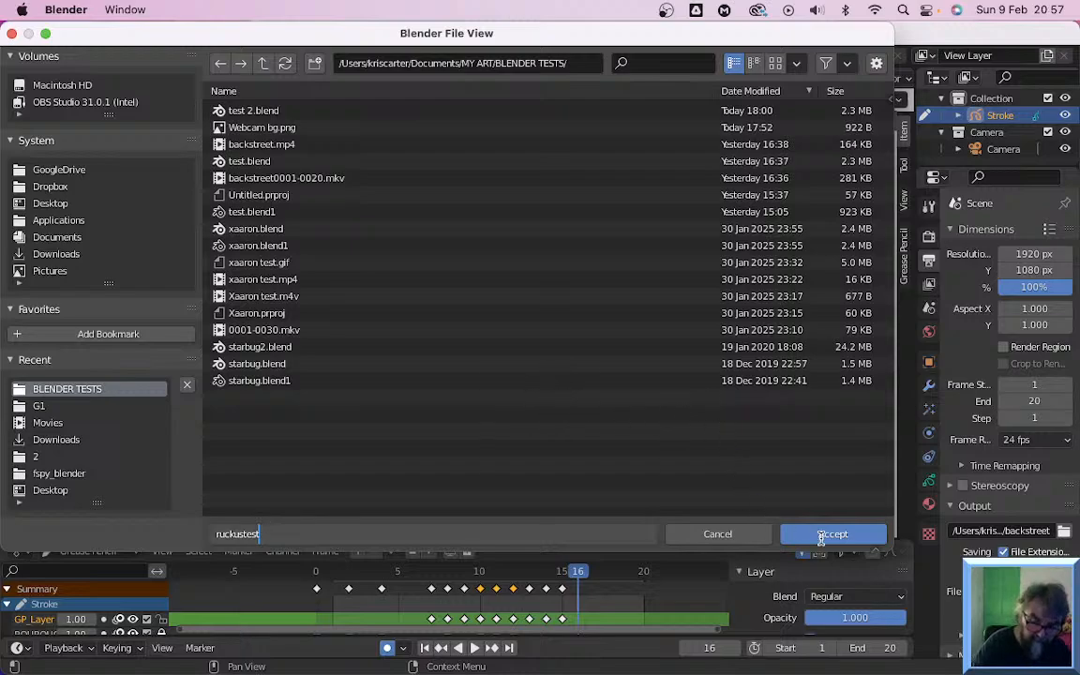
left_click(854, 535)
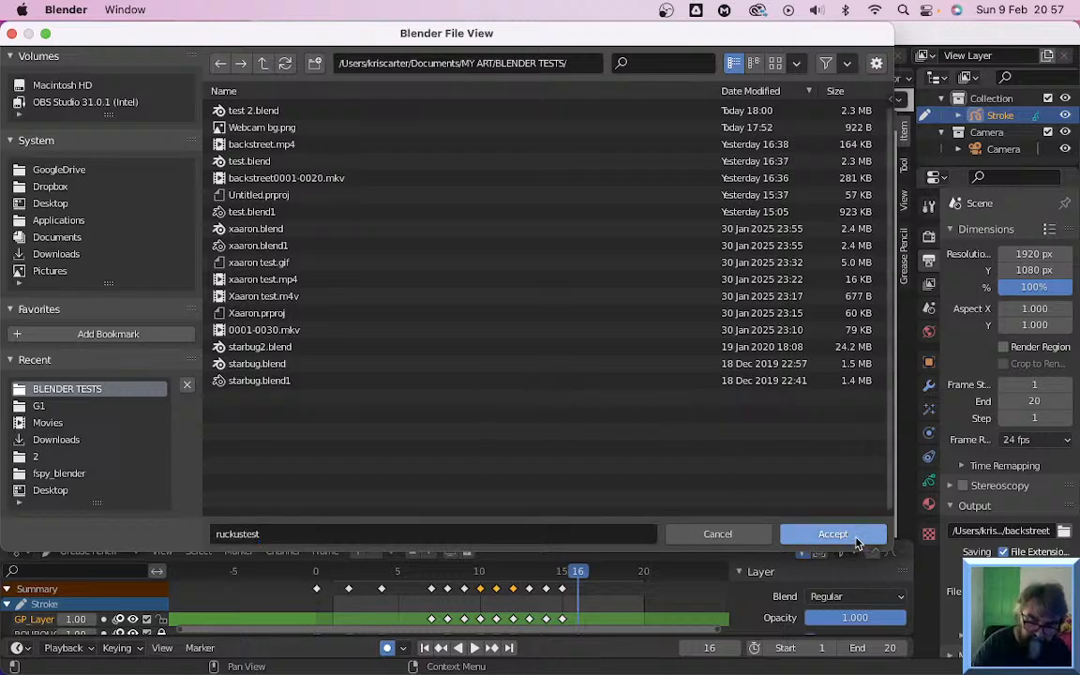
left_click(838, 536)
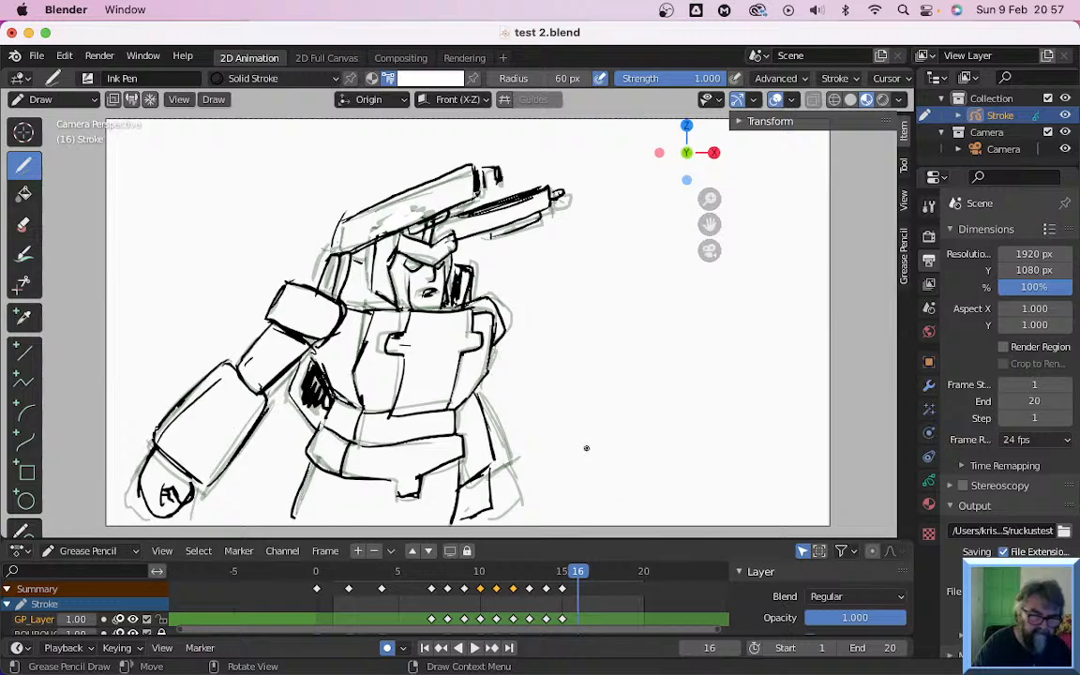
Render the animation from frame 1 to 20, and close the render window
left_click(99, 57)
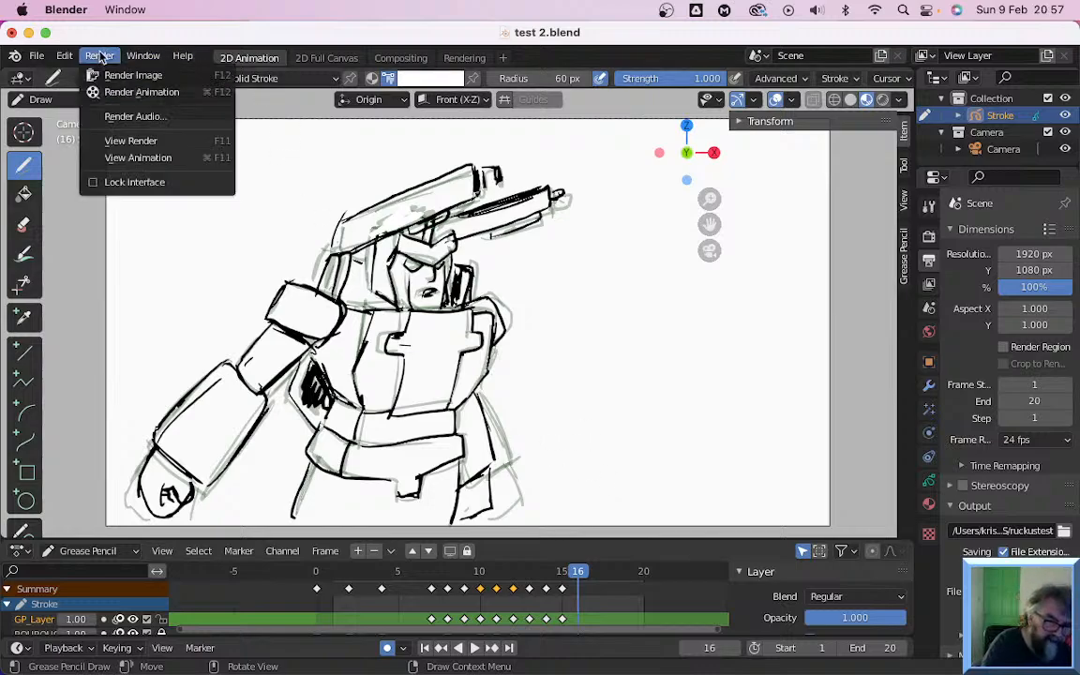
mouse_move(144, 57)
left_click(99, 56)
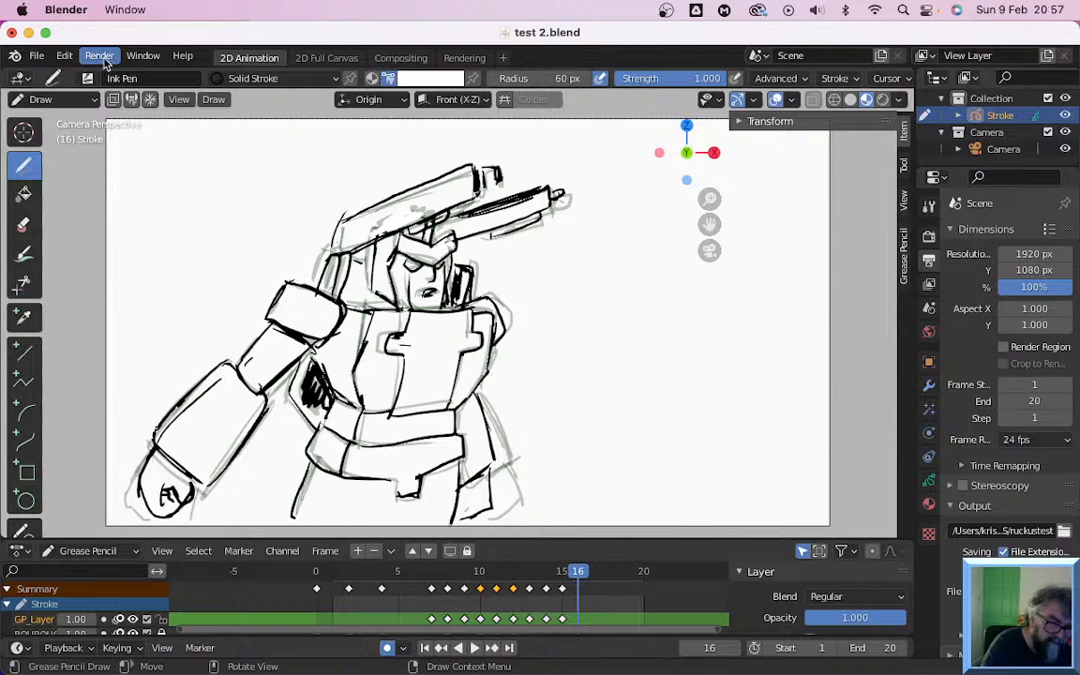
left_click(101, 58)
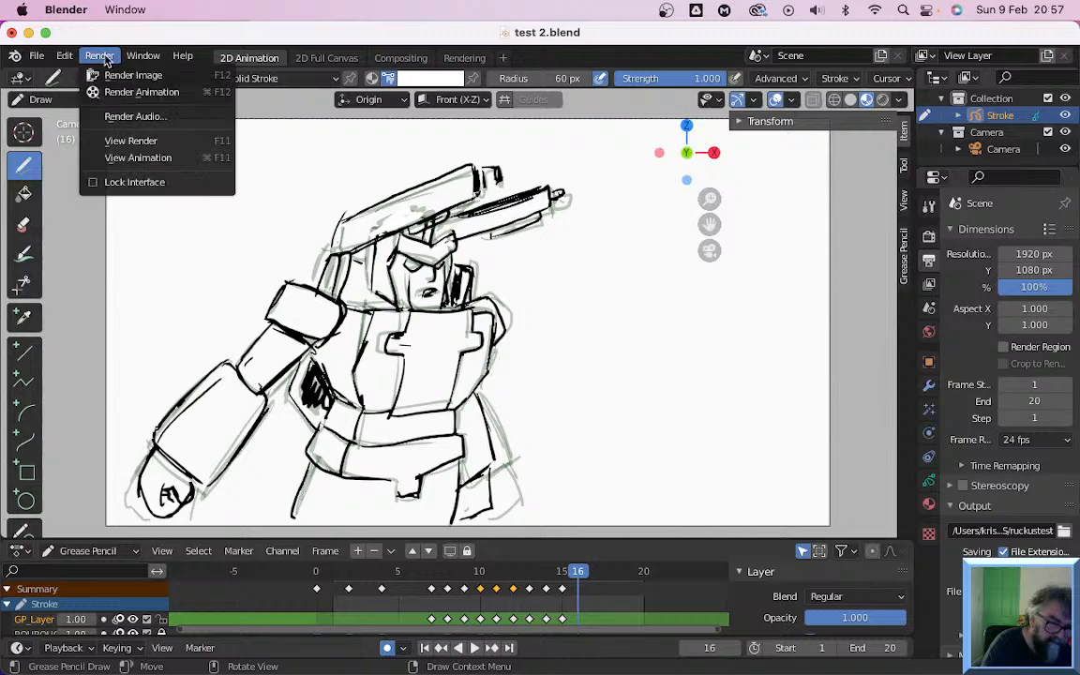
left_click(161, 94)
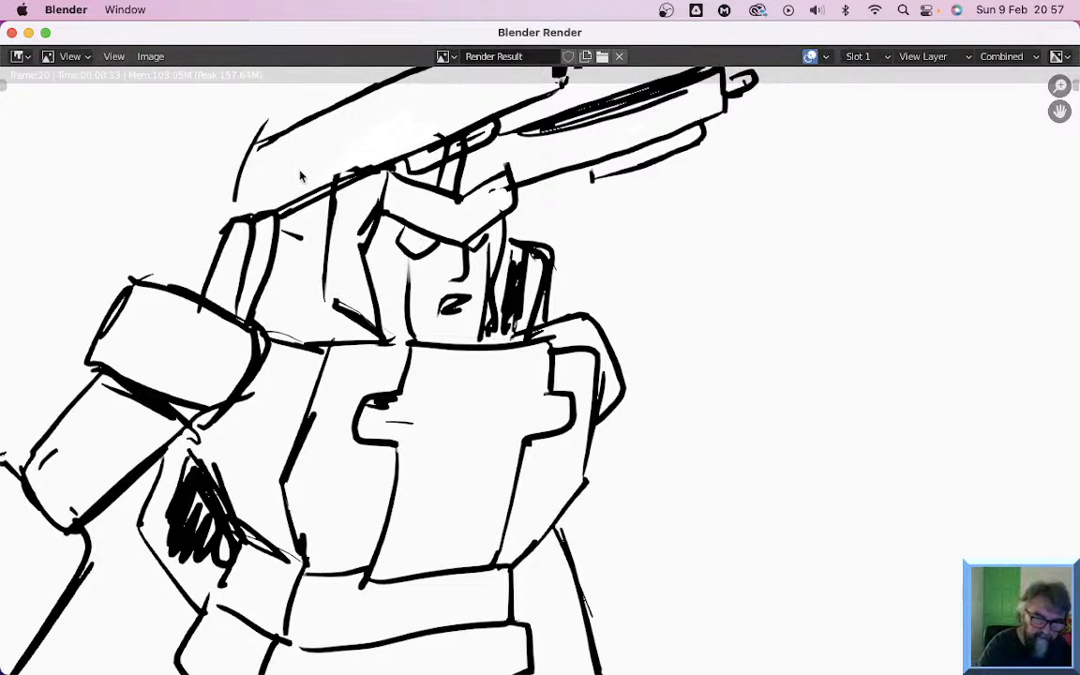
left_click(12, 33)
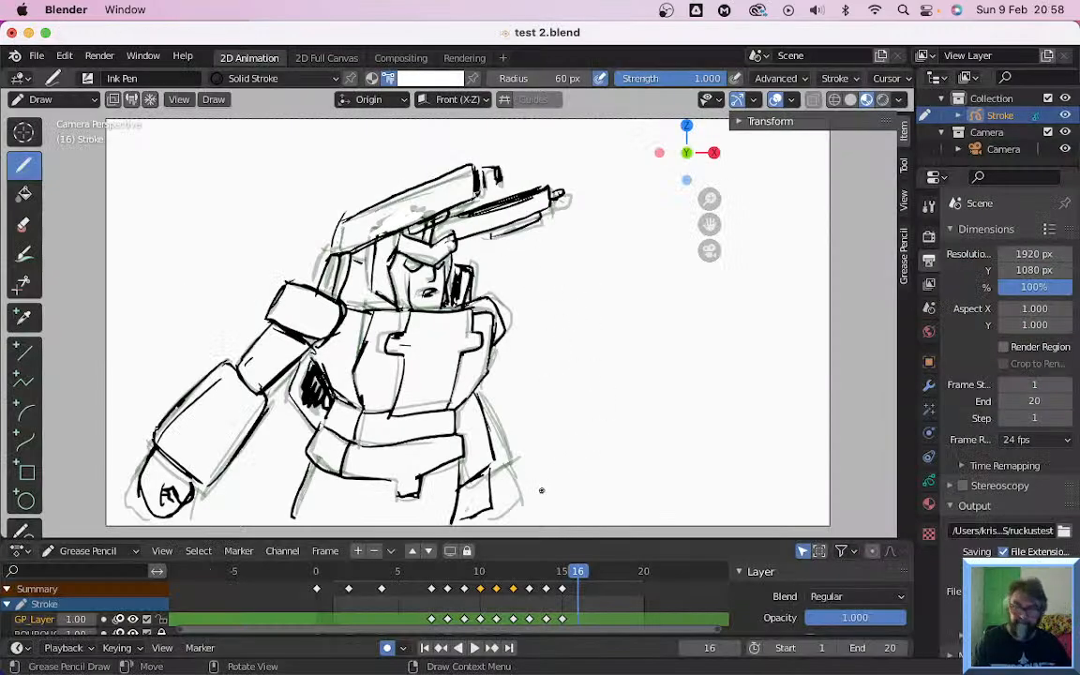
Play the robot animation in the viewport once more to review the complete motion
left_click(474, 648)
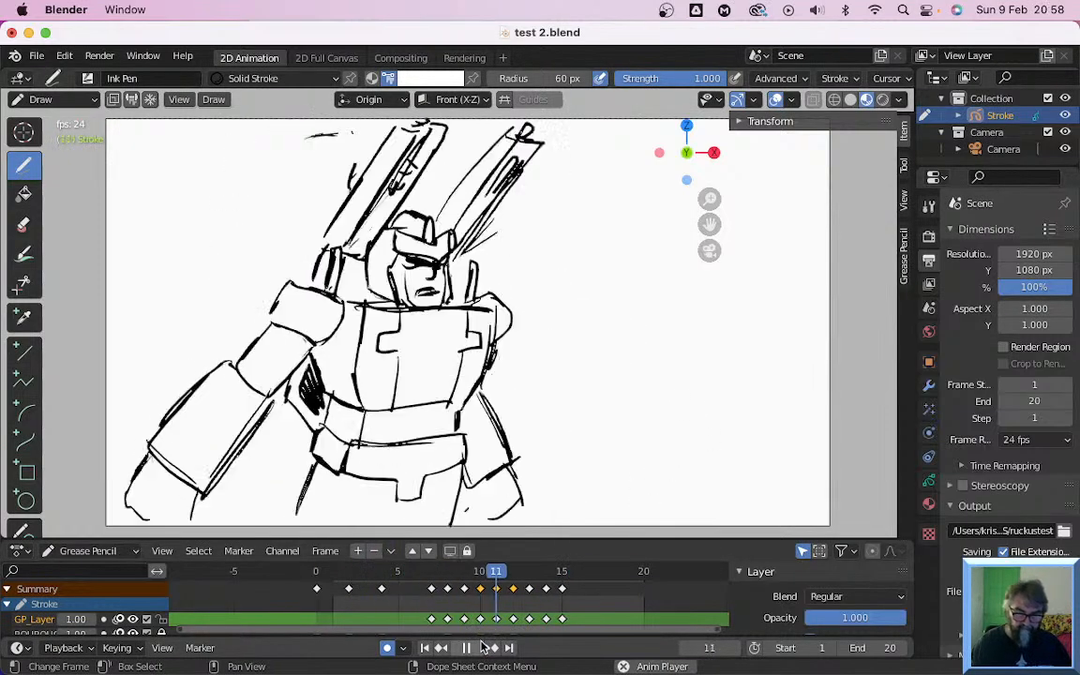